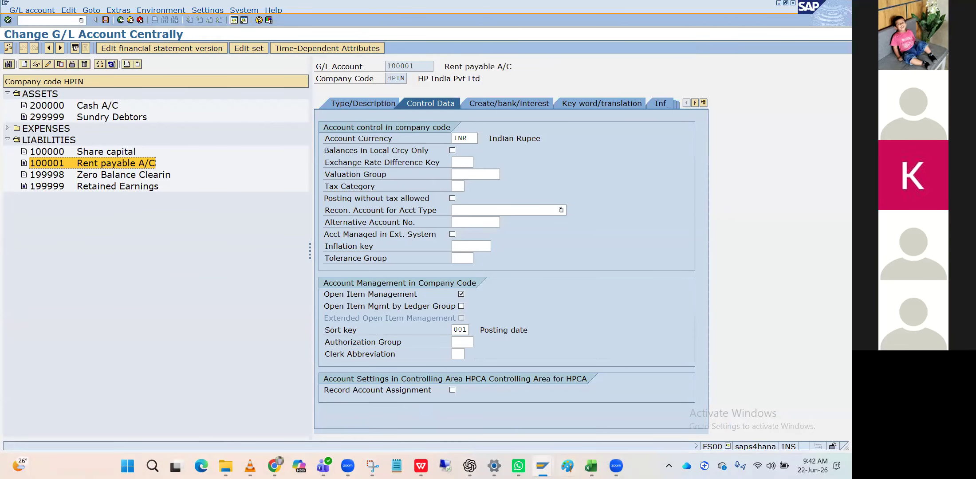
# Close the Display IMG session and the session with the Rent payable G/L account.
pyautogui.click(543, 465)
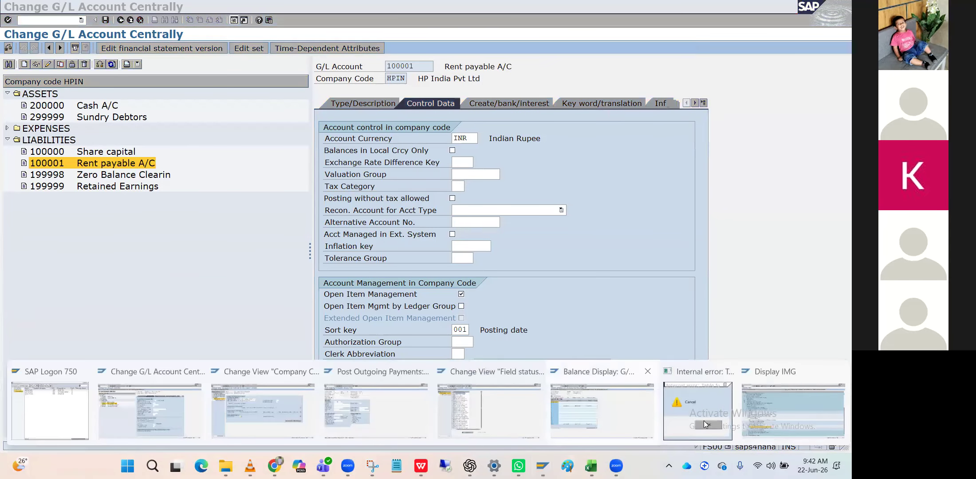
pyautogui.click(783, 417)
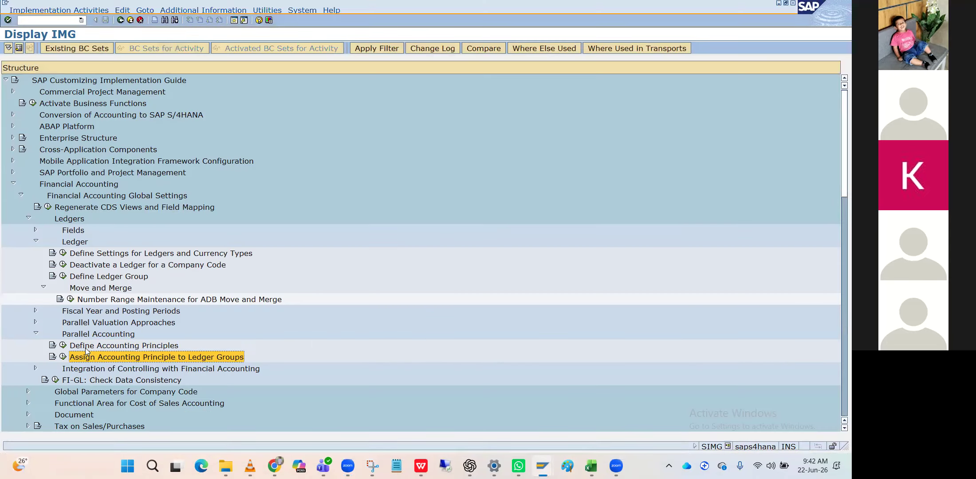
pyautogui.click(86, 348)
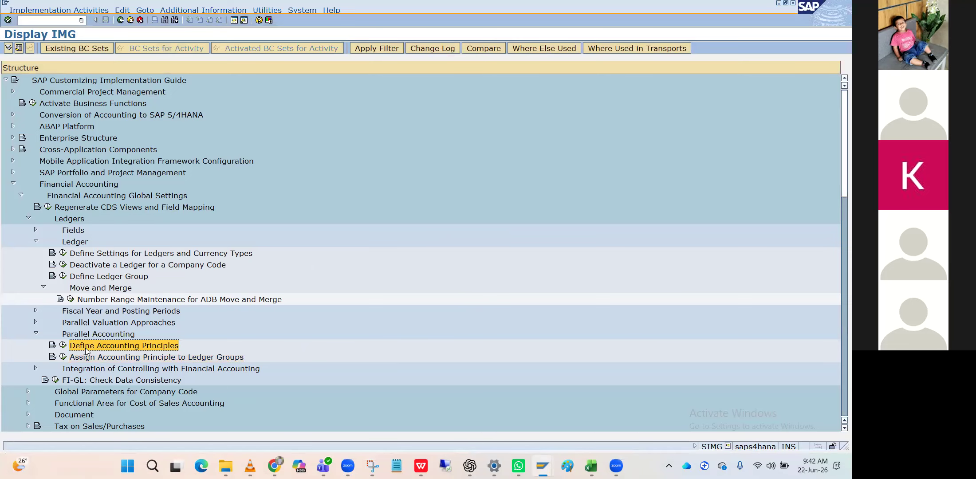
pyautogui.click(87, 358)
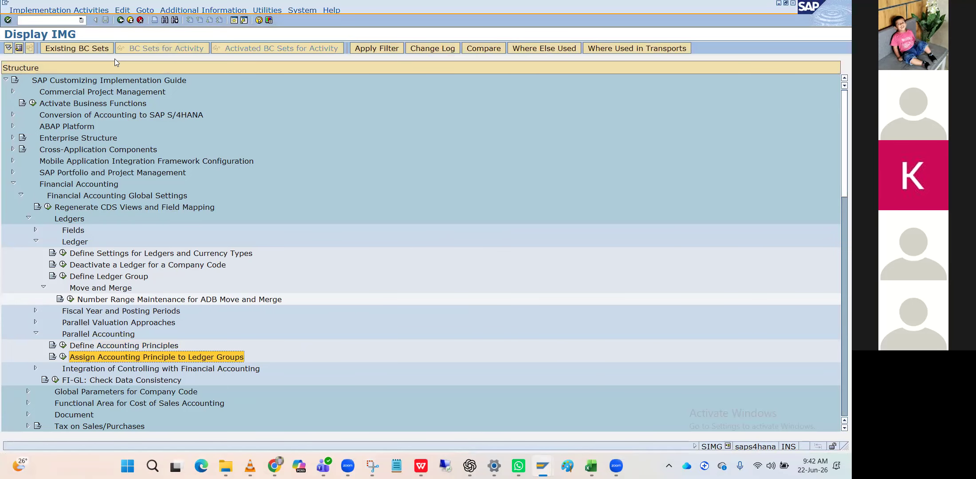
pyautogui.click(123, 22)
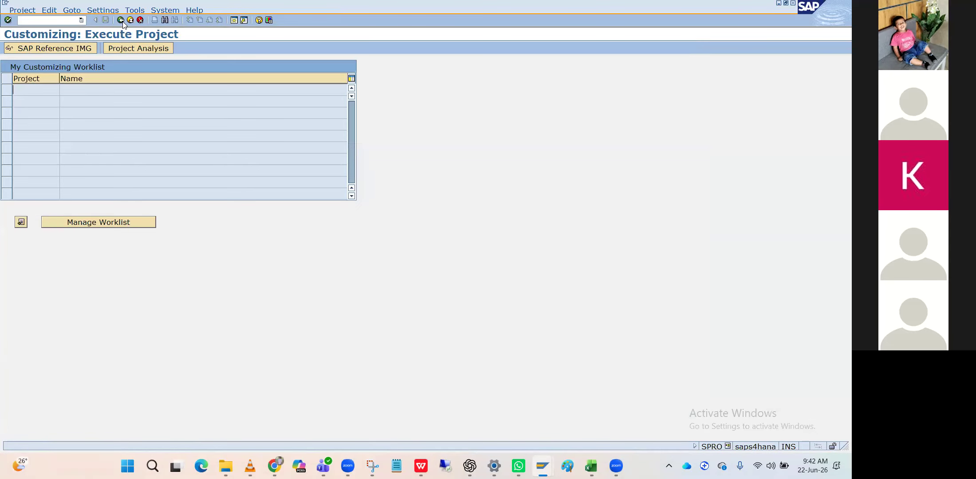
pyautogui.click(123, 21)
pyautogui.click(134, 21)
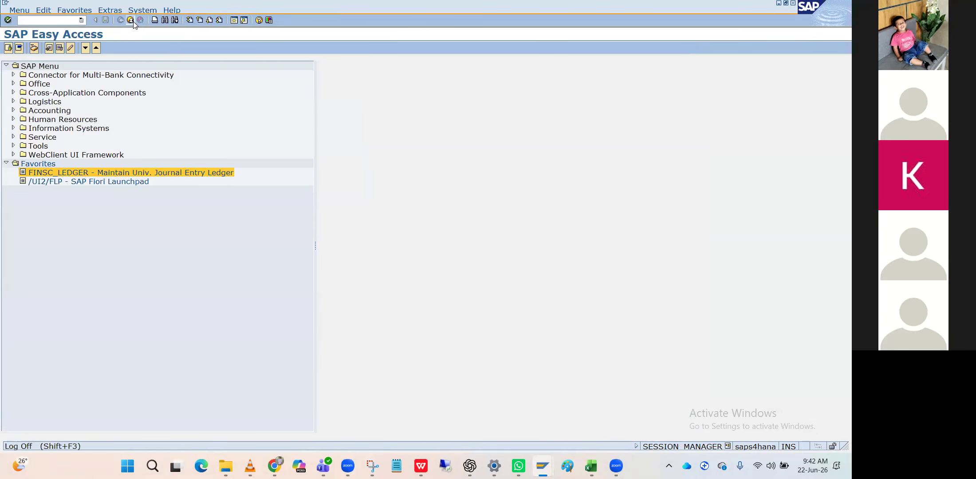
pyautogui.click(130, 20)
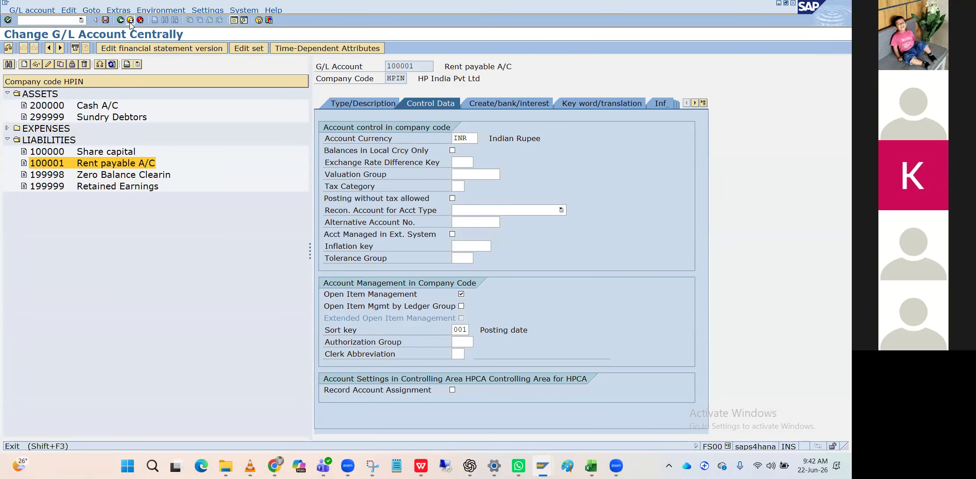
pyautogui.click(130, 21)
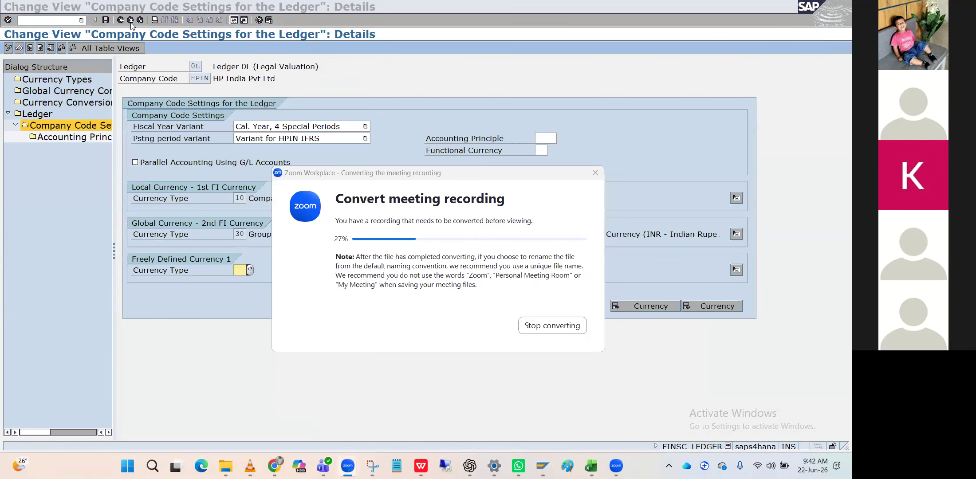
# Close the currency type list and return to the ledger 0L company code overview, dismissing the consistency check messages.
pyautogui.moveTo(542, 466)
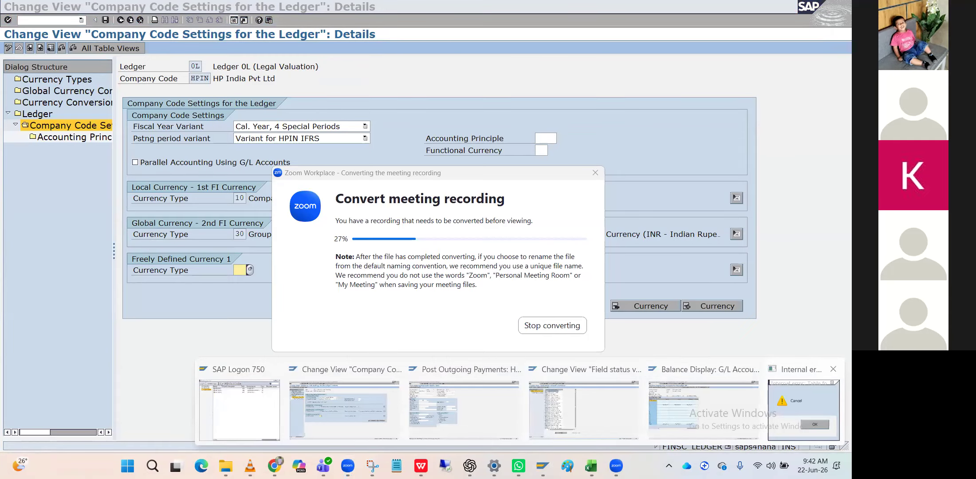
pyautogui.click(455, 265)
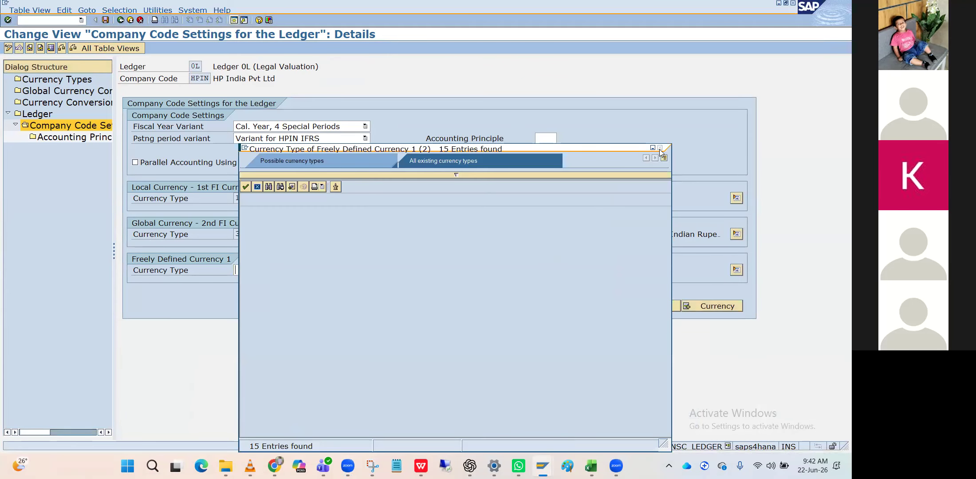
pyautogui.click(659, 148)
pyautogui.click(542, 465)
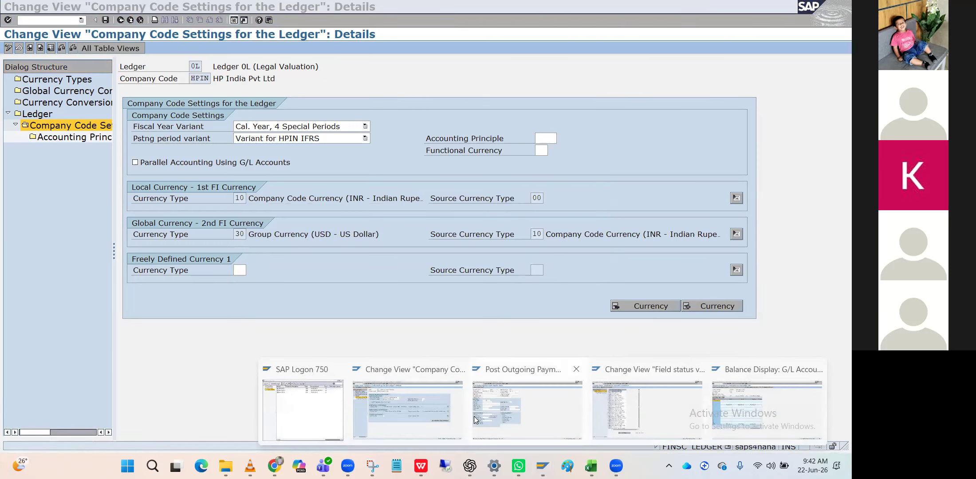
pyautogui.click(398, 414)
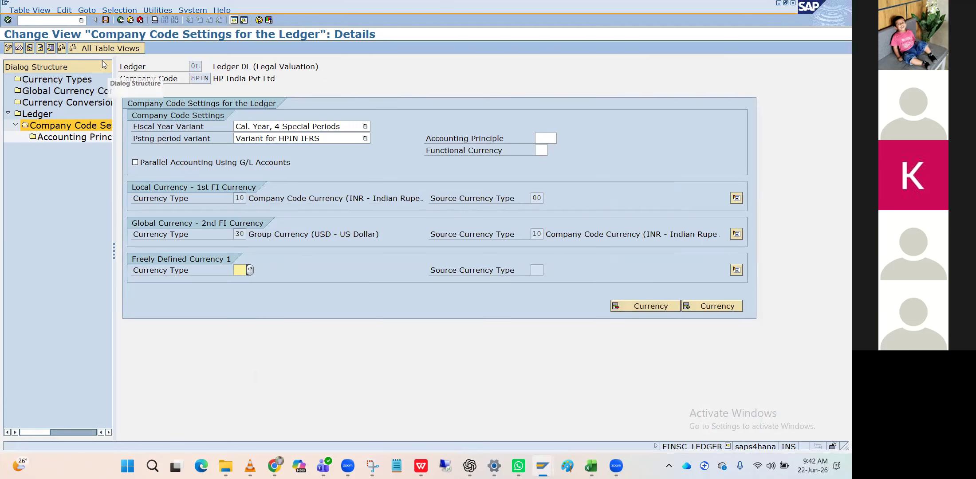
pyautogui.click(119, 21)
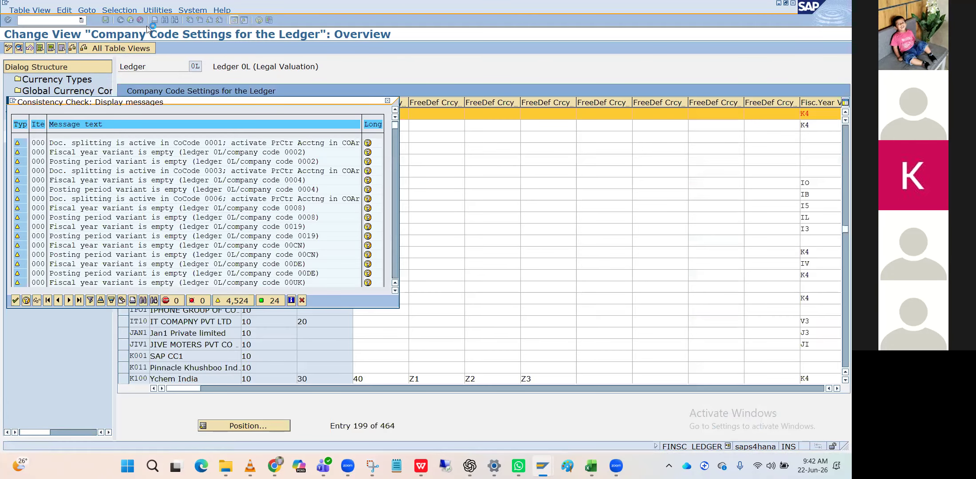
pyautogui.click(387, 102)
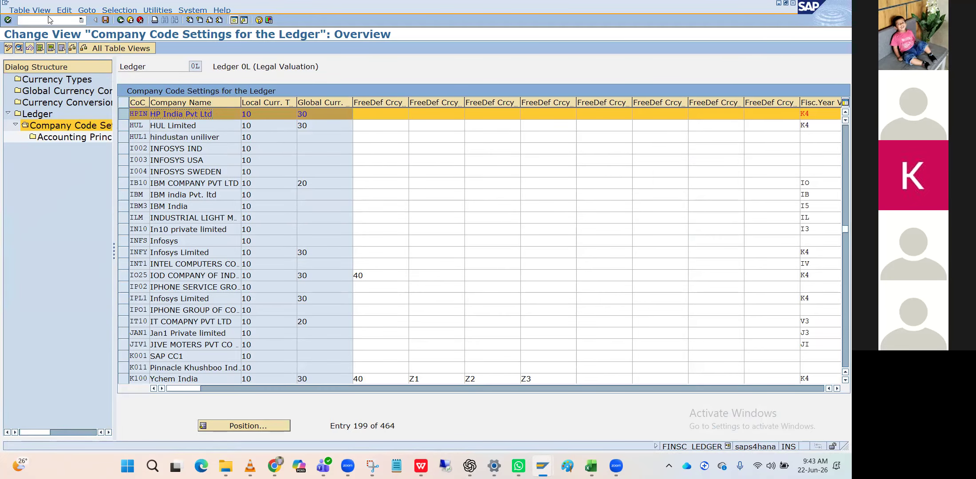
# Start transaction FS00 and expand the liabilities and assets account groups of company code HPIN.
pyautogui.write('Fs00')
pyautogui.press('Return')
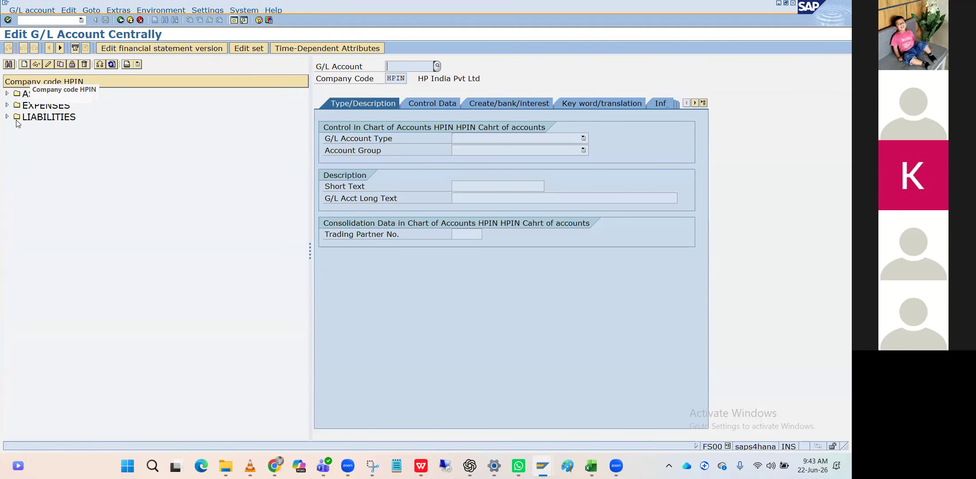
pyautogui.click(7, 116)
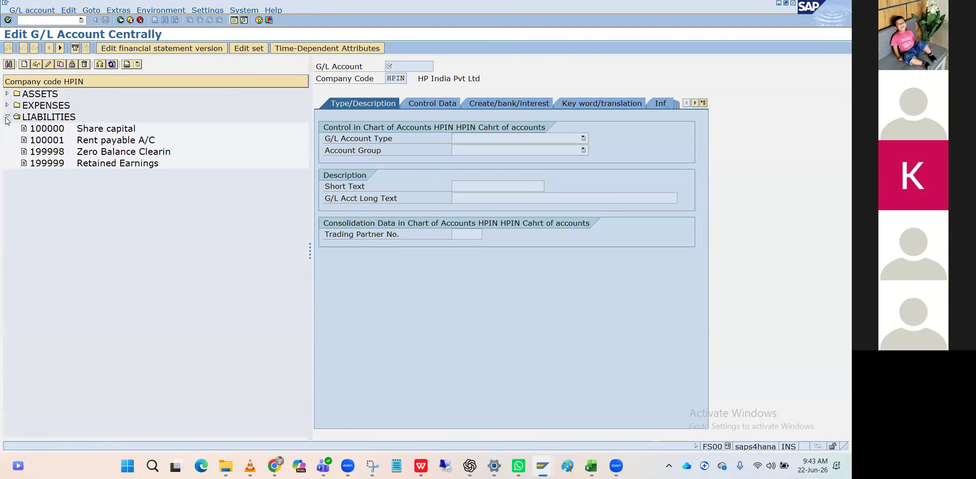
pyautogui.click(6, 94)
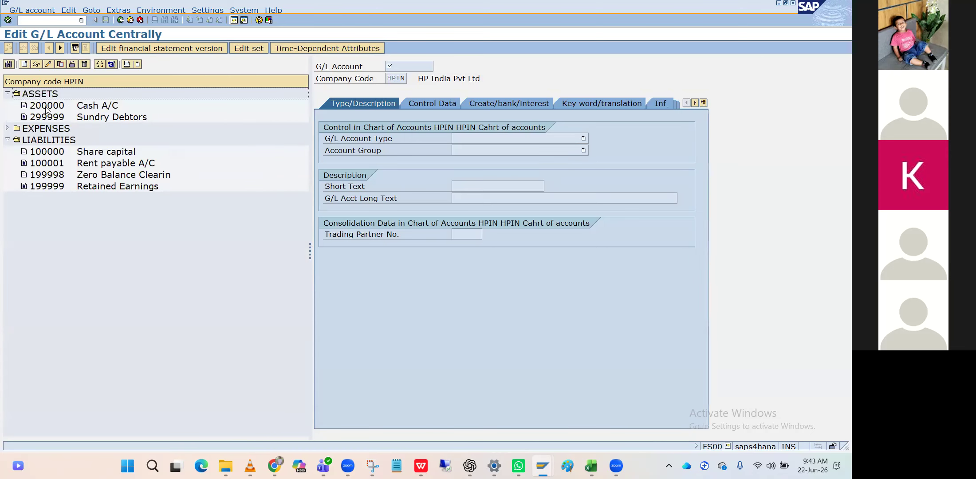
# Copy the Cash A/C G/L account 200000 as a new account 200001 in company code HPIN.
pyautogui.doubleClick(46, 106)
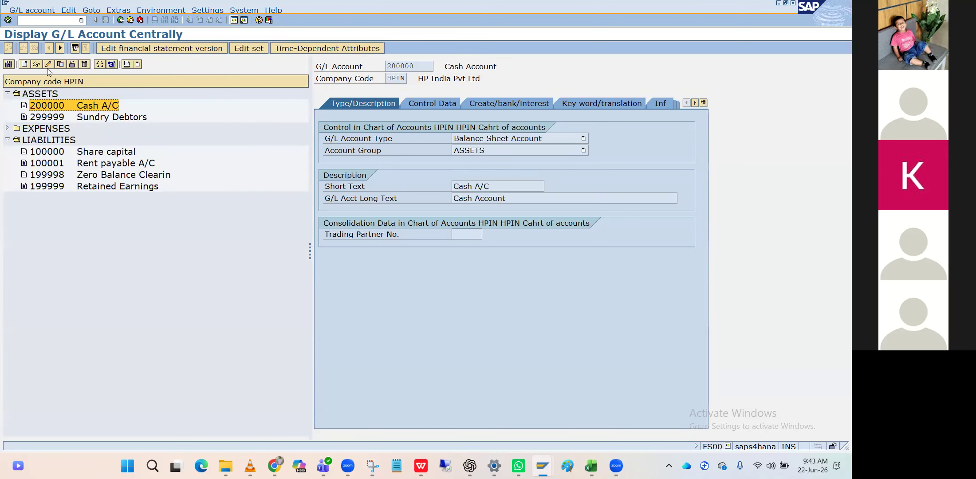
pyautogui.click(60, 66)
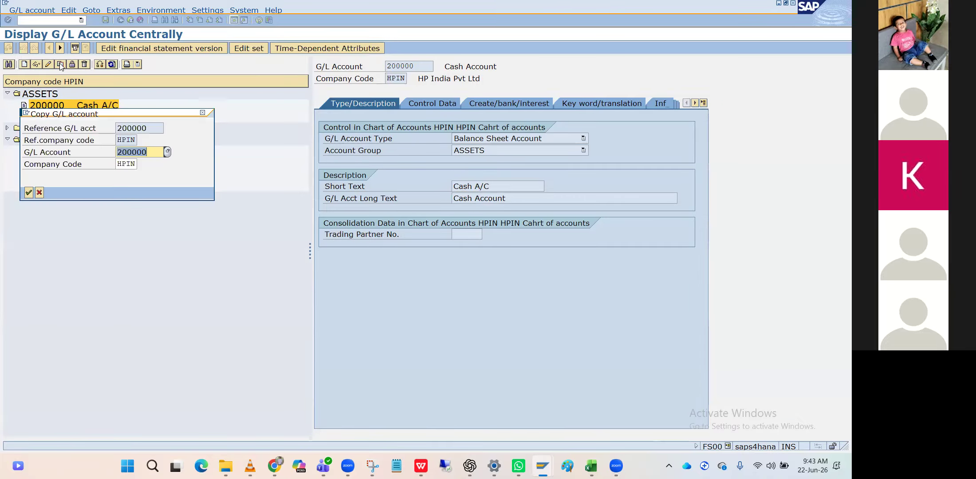
pyautogui.press('End')
pyautogui.press('BackSpace')
pyautogui.write('1')
pyautogui.press('Return')
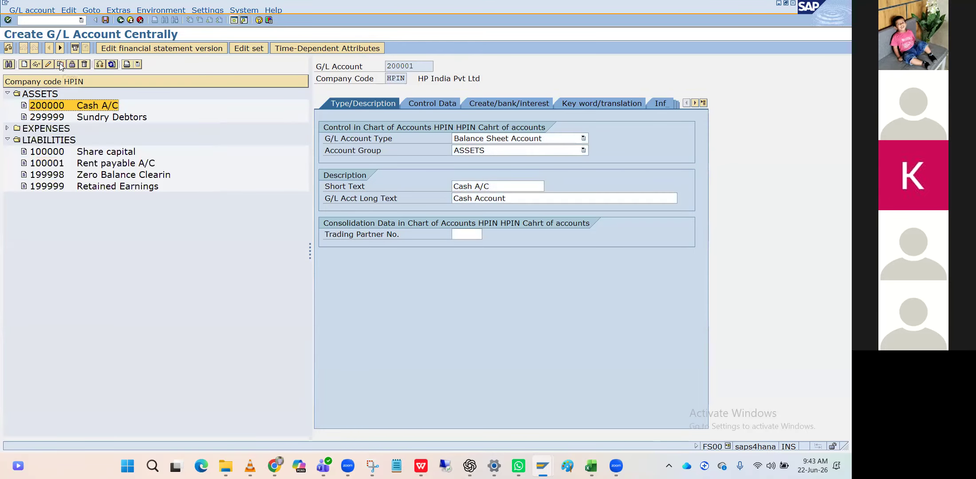
# Set the new G/L account's short text to HDFC Bank A/C and save the account.
pyautogui.click(472, 186)
pyautogui.press('BackSpace')
pyautogui.press('BackSpace')
pyautogui.press('BackSpace')
pyautogui.press('BackSpace')
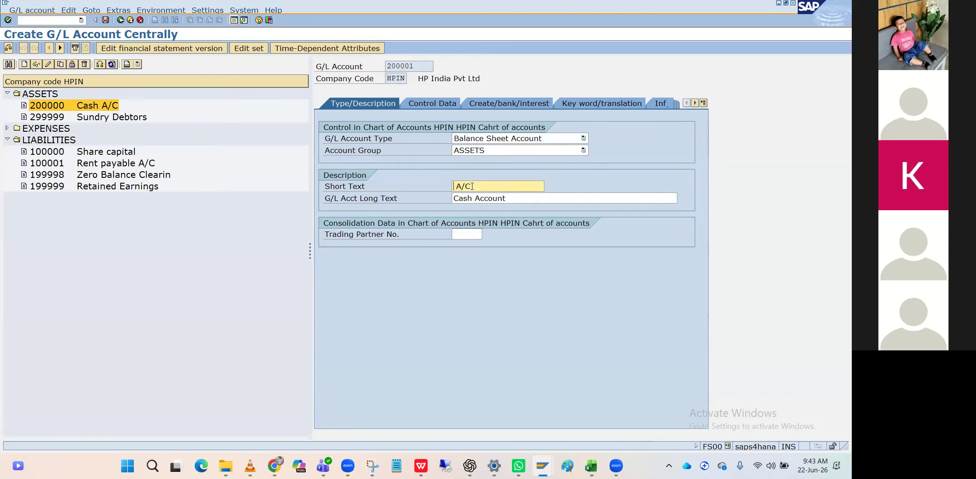
pyautogui.write('HDFC')
pyautogui.write('Bank')
pyautogui.hotkey('ctrl', 's')
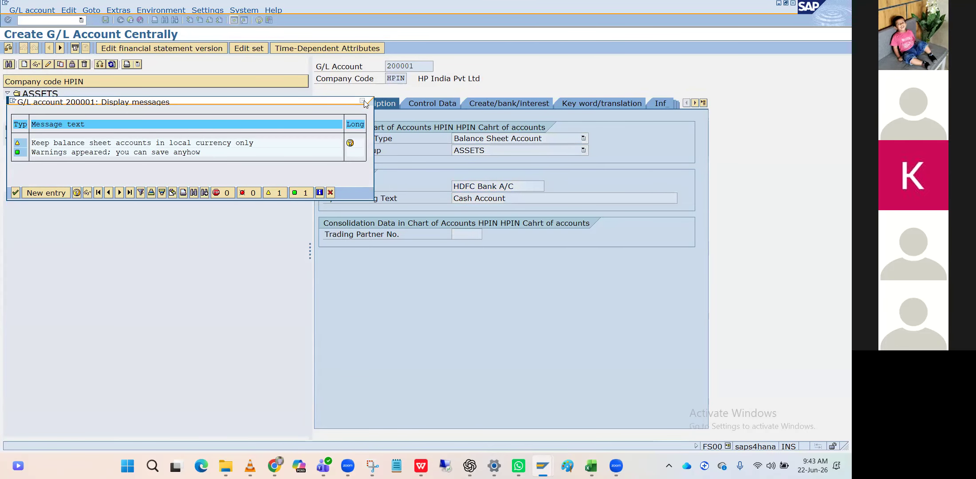
pyautogui.click(362, 100)
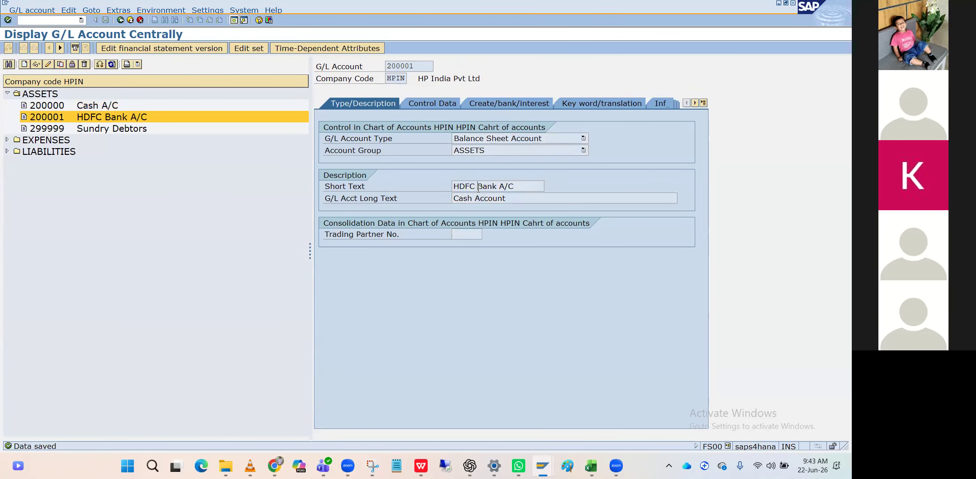
pyautogui.doubleClick(111, 119)
pyautogui.press('Return')
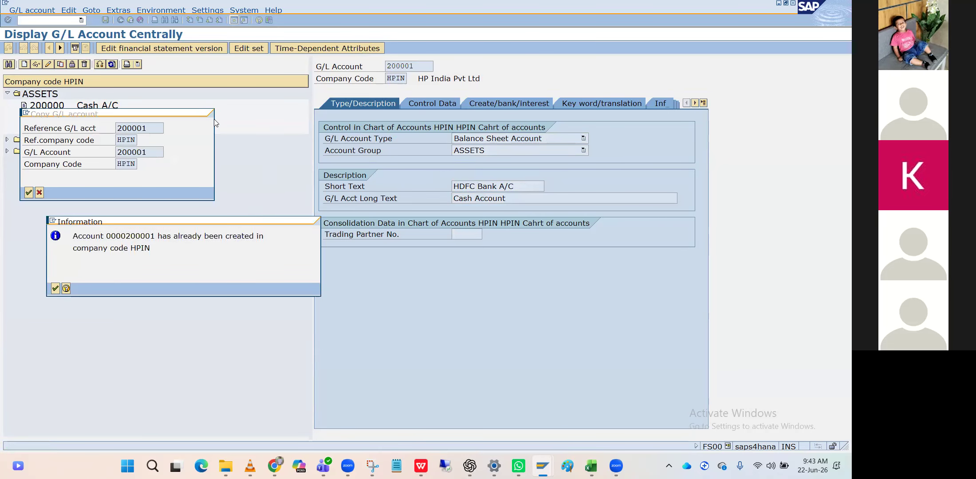
pyautogui.click(309, 221)
pyautogui.click(201, 111)
# Change the HDFC Bank account's long text to HDFC Bank A/C and save it.
pyautogui.click(48, 65)
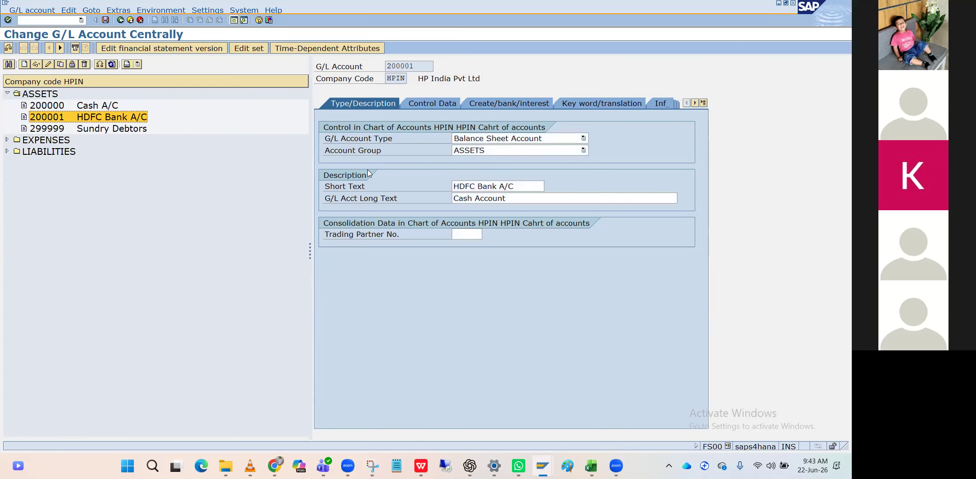
pyautogui.click(504, 187)
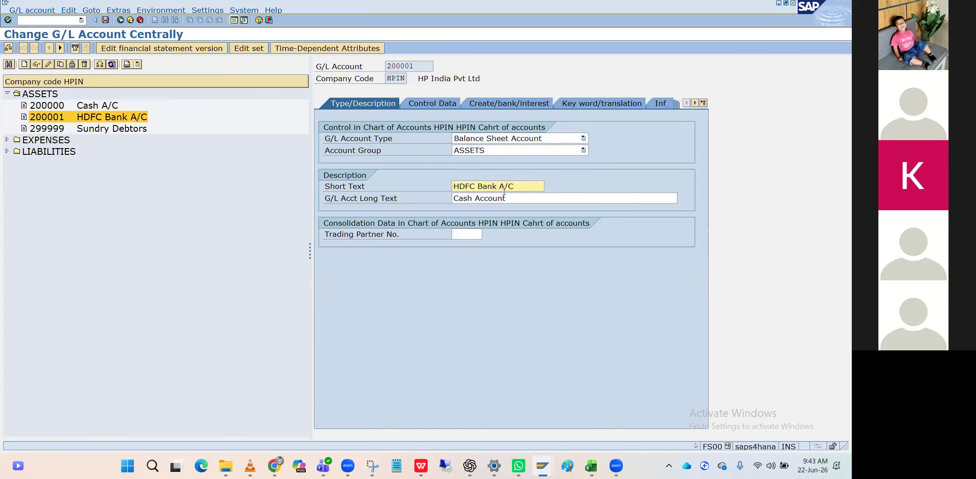
pyautogui.press('Tab')
pyautogui.write('HDFC Bank A/C')
pyautogui.press('Return')
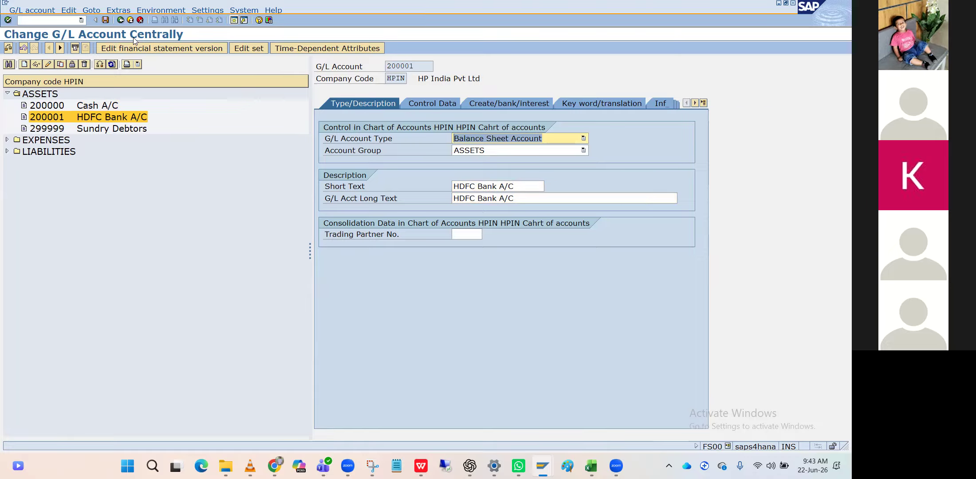
pyautogui.click(108, 22)
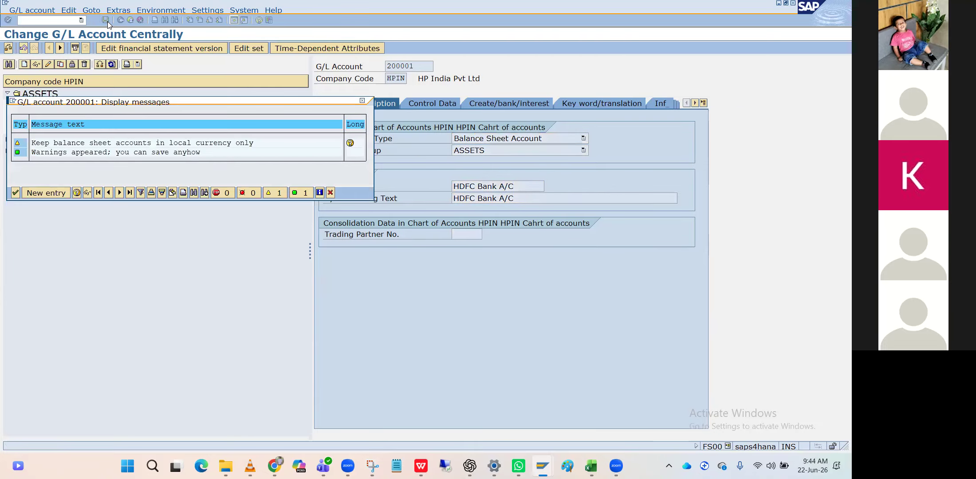
pyautogui.press('Return')
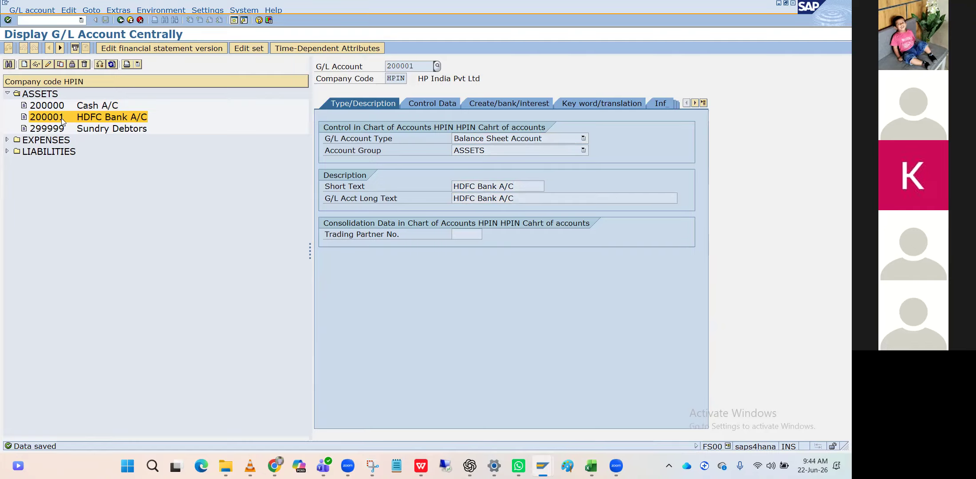
# Copy the HDFC Bank G/L account to company code MI10, keeping account number 200001.
pyautogui.click(61, 64)
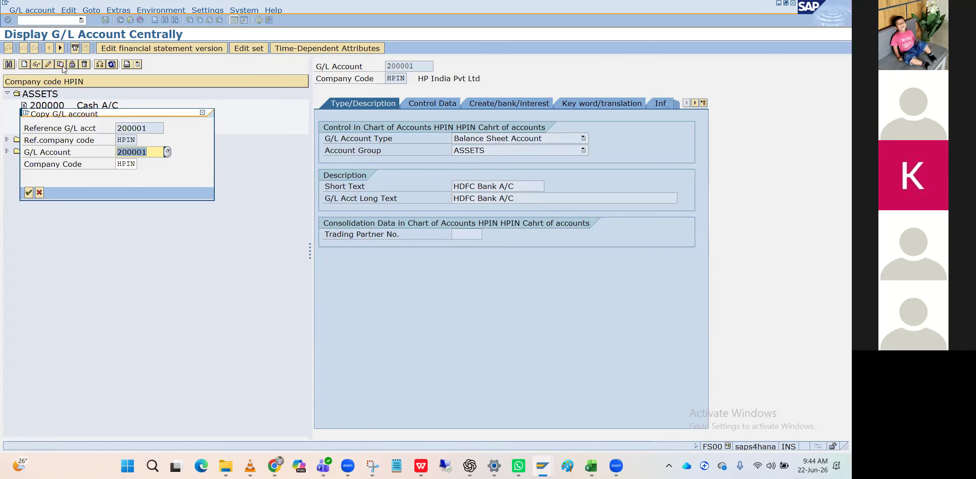
pyautogui.press('BackSpace')
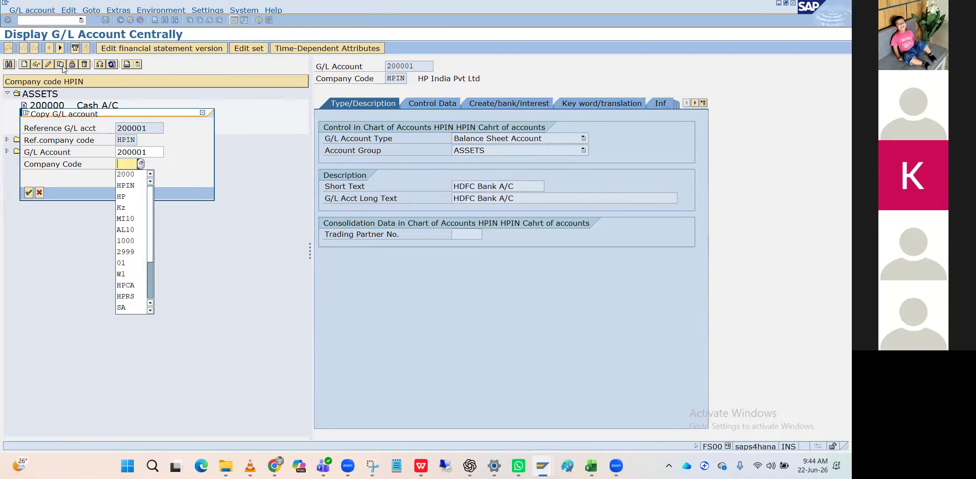
pyautogui.press('Down')
pyautogui.press('Down')
pyautogui.click(126, 163)
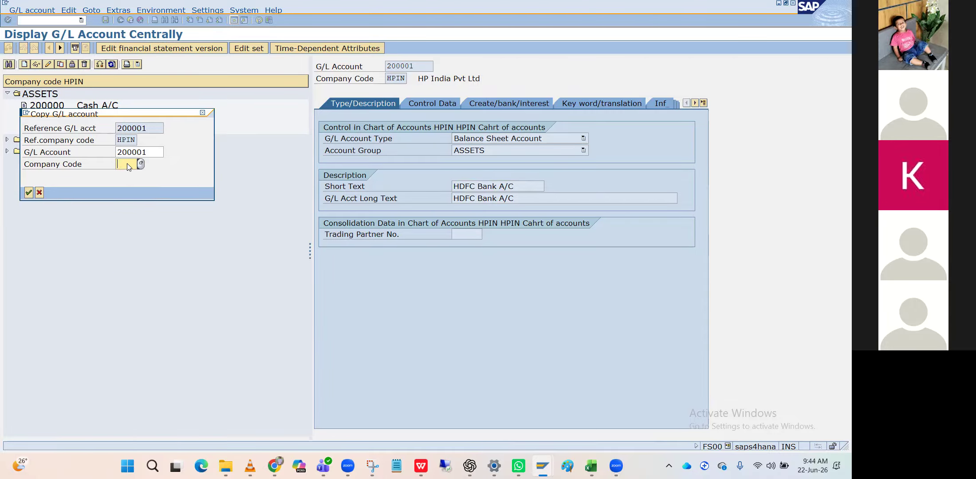
pyautogui.click(128, 164)
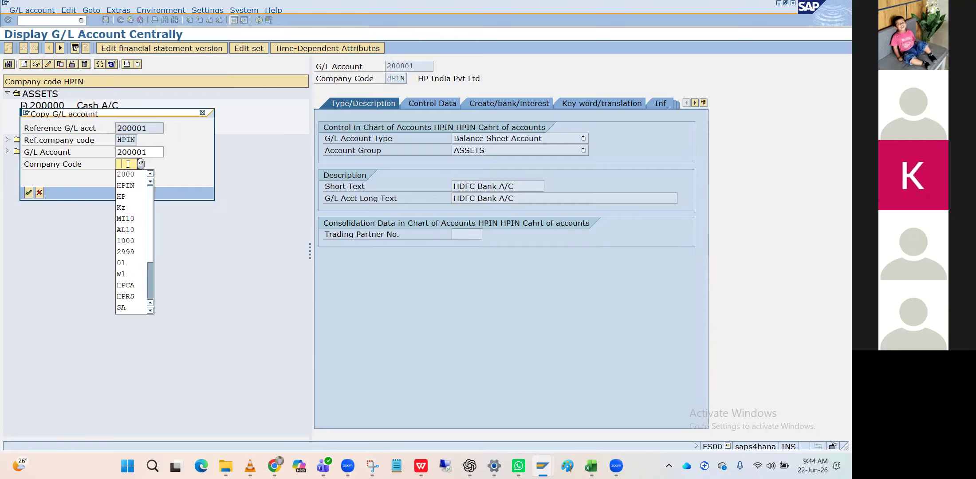
pyautogui.press('Down')
pyautogui.press('Down')
pyautogui.press('Down')
pyautogui.press('Down')
pyautogui.press('Down')
pyautogui.press('Return')
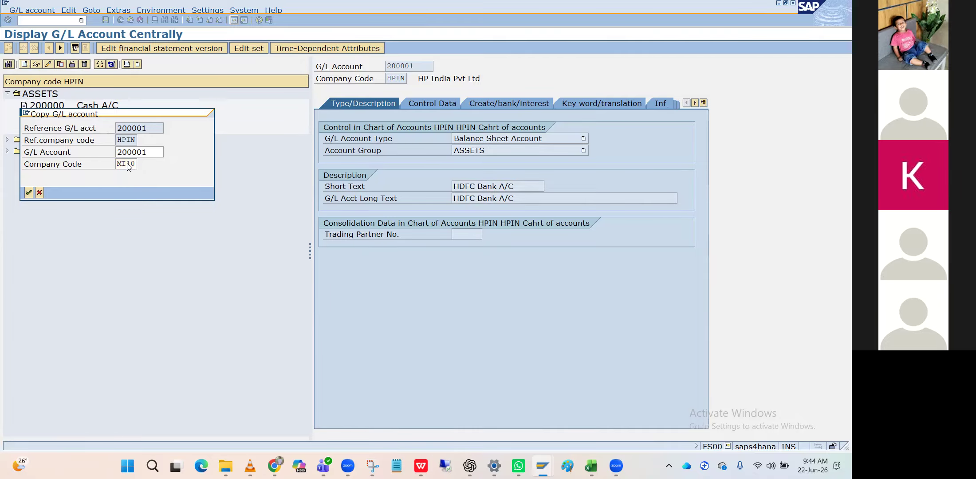
pyautogui.press('Return')
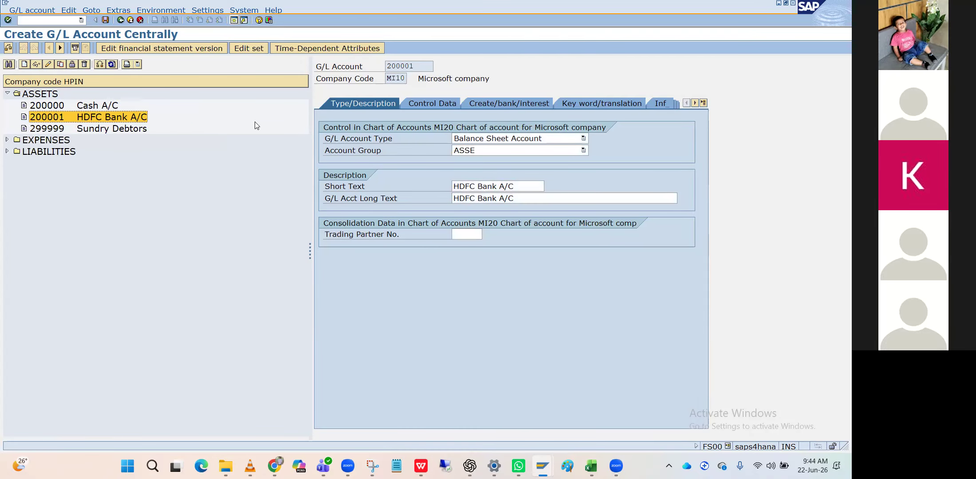
# Review the copied HDFC Bank account's control data and try to save the account in company code MI10.
pyautogui.click(426, 104)
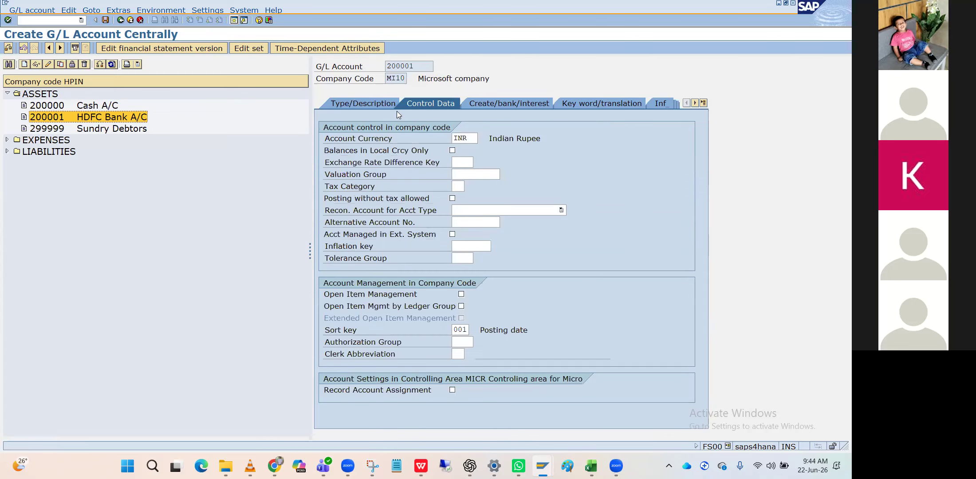
pyautogui.click(383, 106)
pyautogui.click(105, 20)
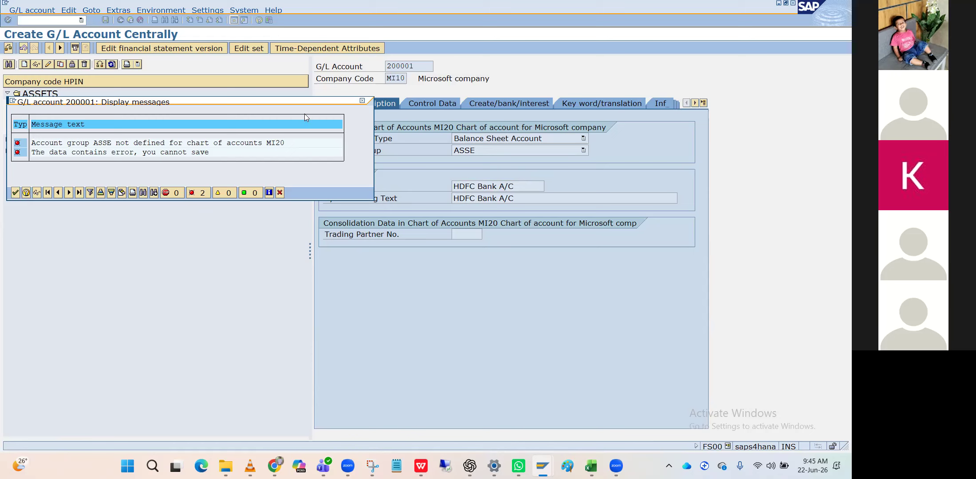
pyautogui.click(362, 102)
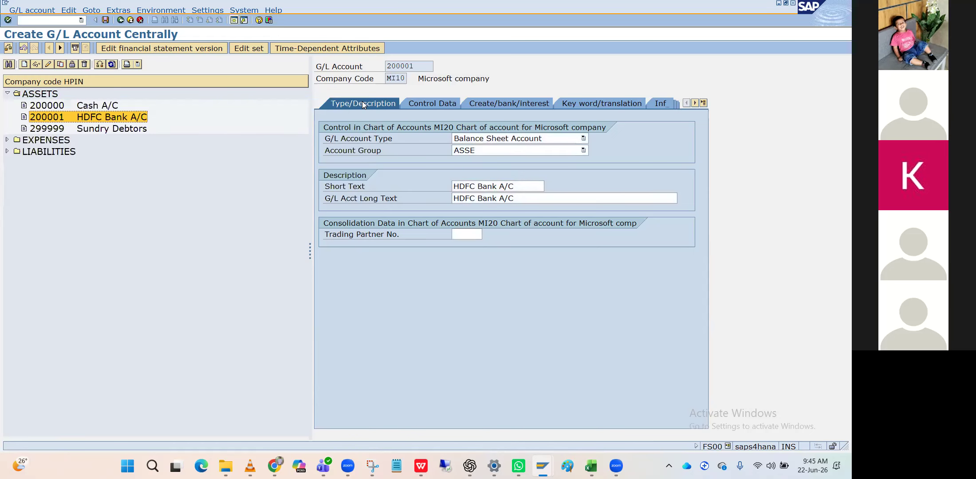
# Check the account group choices for the copied account and exit G/L account creation without saving.
pyautogui.click(490, 148)
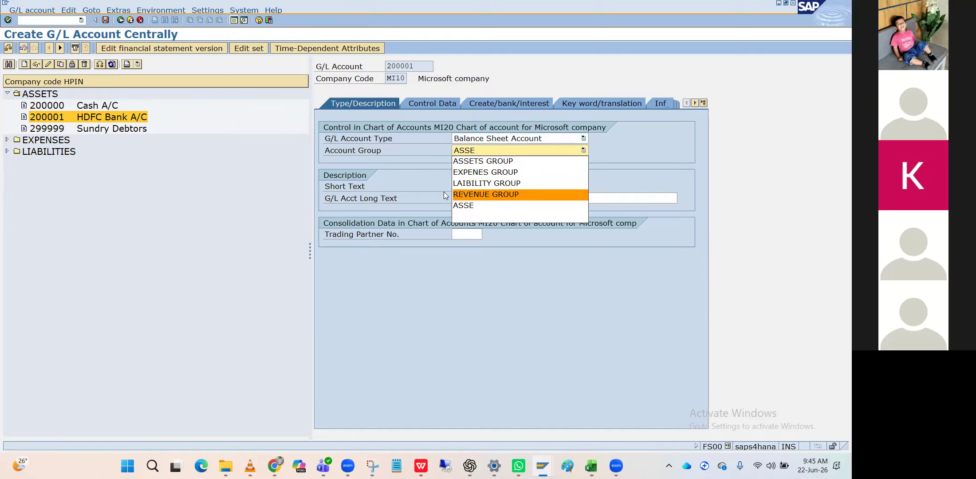
pyautogui.click(276, 121)
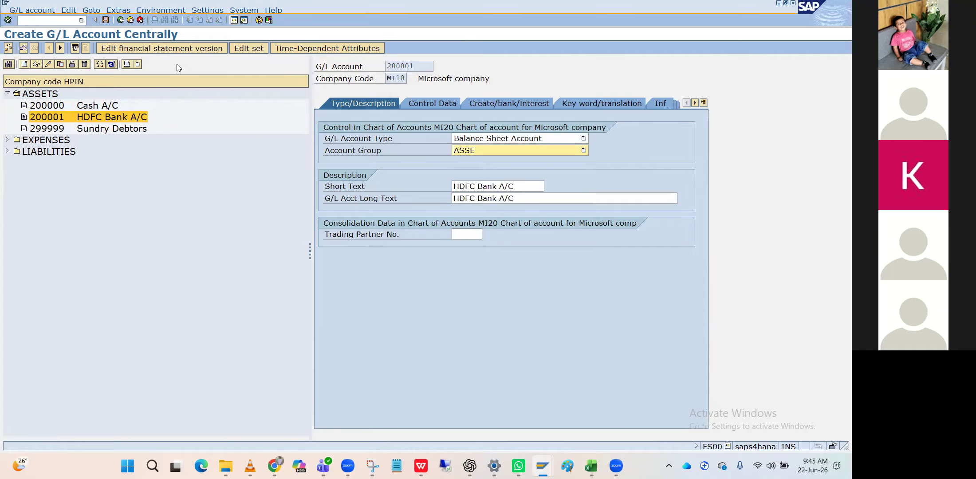
pyautogui.click(120, 20)
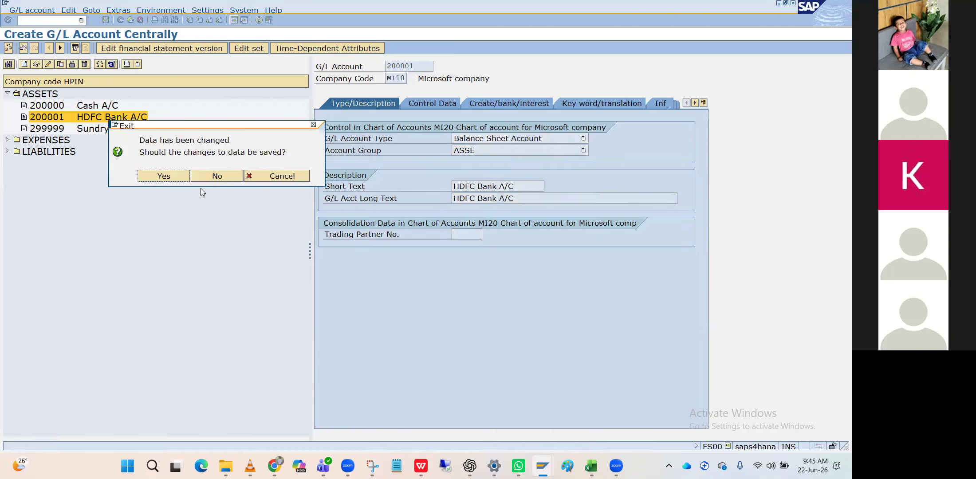
pyautogui.click(206, 176)
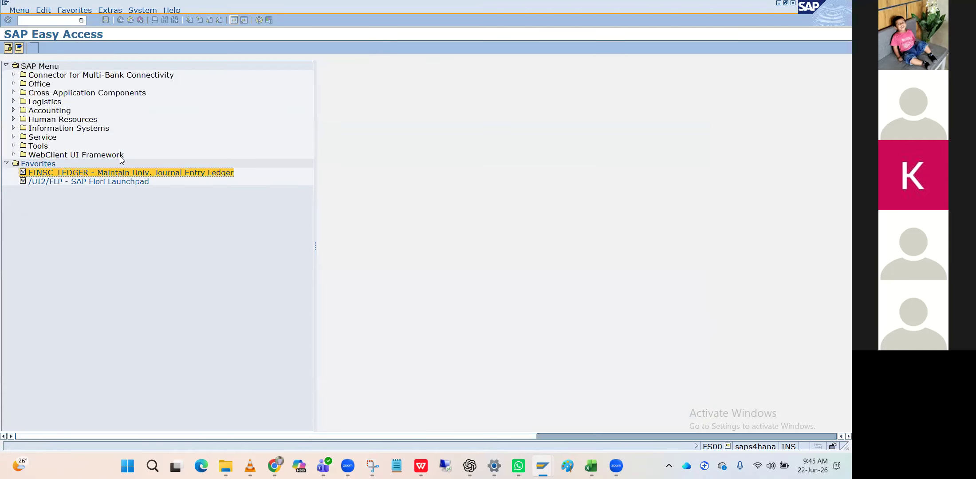
# Open the G/L account maintenance transaction FS00.
pyautogui.click(59, 21)
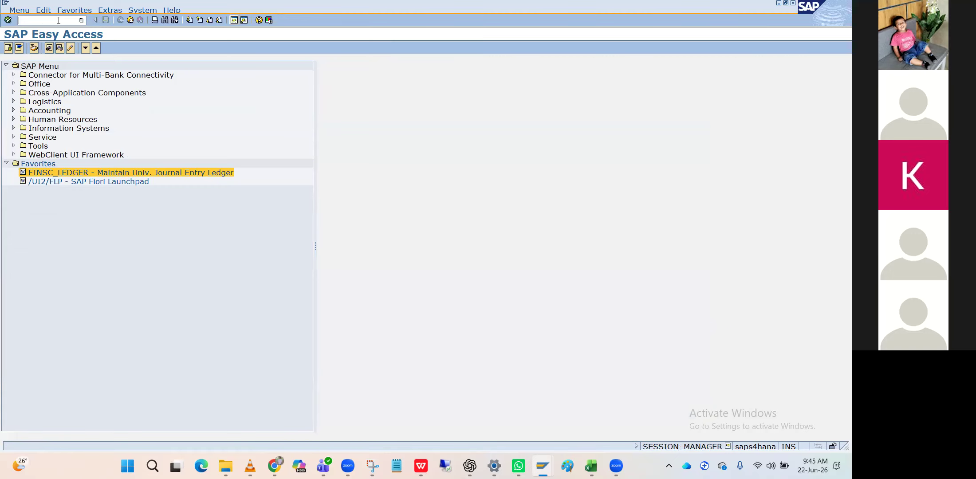
pyautogui.write('F5')
pyautogui.press('BackSpace')
pyautogui.write('s00')
pyautogui.press('Return')
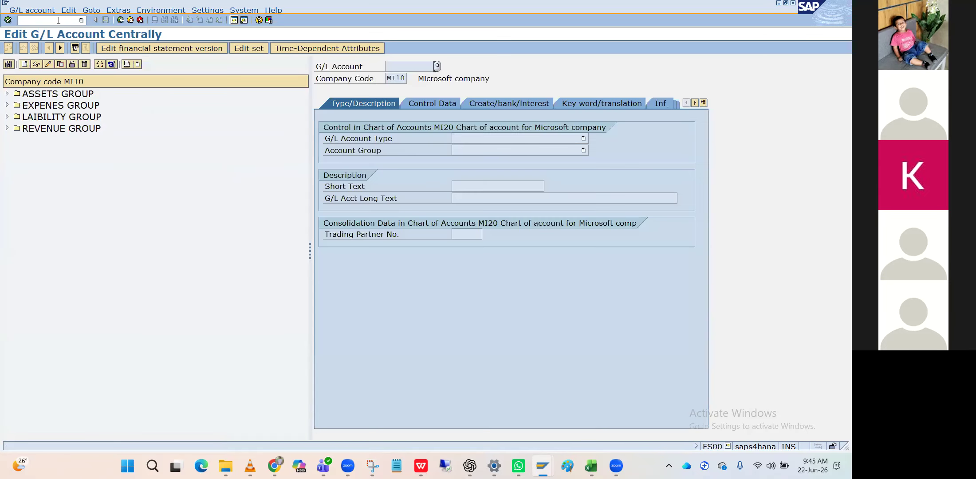
# Try to start transaction LSMW from the G/L account screen, and return to the SAP Easy Access screen with /n.
pyautogui.click(47, 23)
pyautogui.write('NSMW')
pyautogui.press('Return')
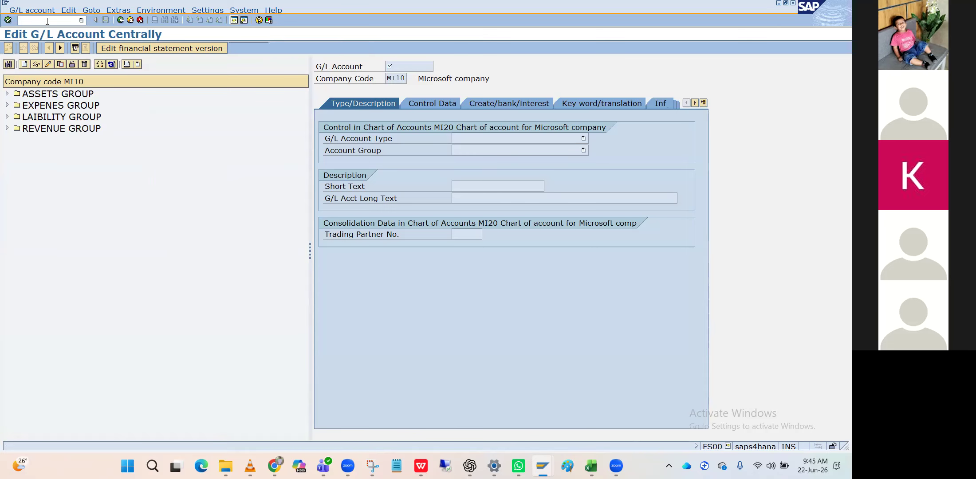
pyautogui.click(47, 21)
pyautogui.write('LSMW')
pyautogui.press('Return')
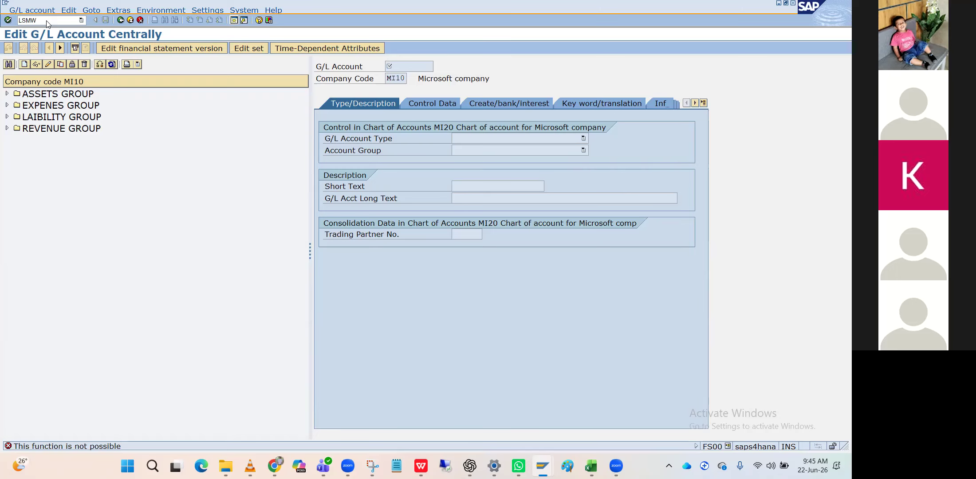
pyautogui.press('Return')
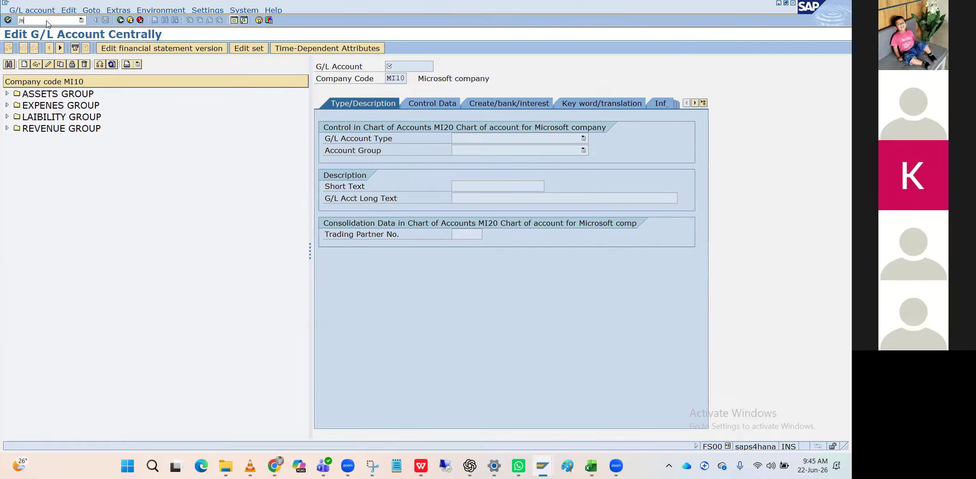
pyautogui.press('Return')
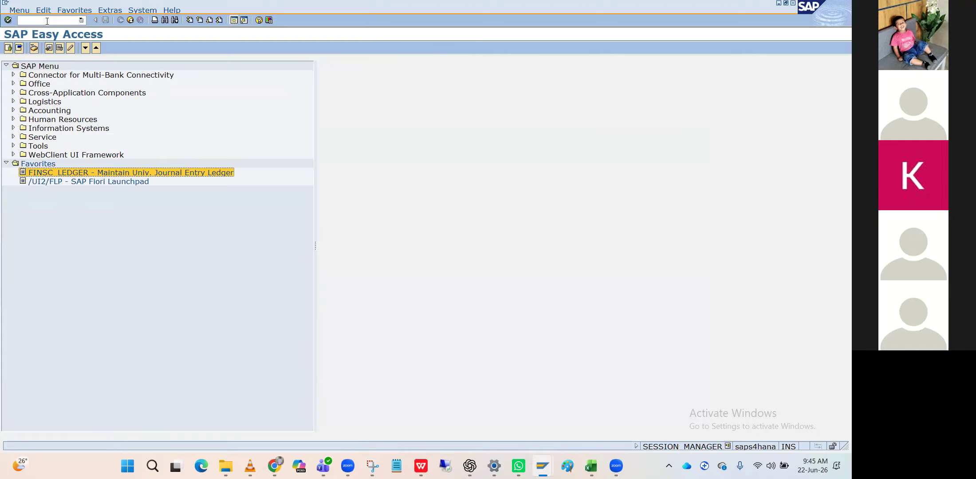
# Start transaction LSMW, the Legacy System Migration Workbench.
pyautogui.click(39, 21)
pyautogui.write('LSMW')
pyautogui.press('Return')
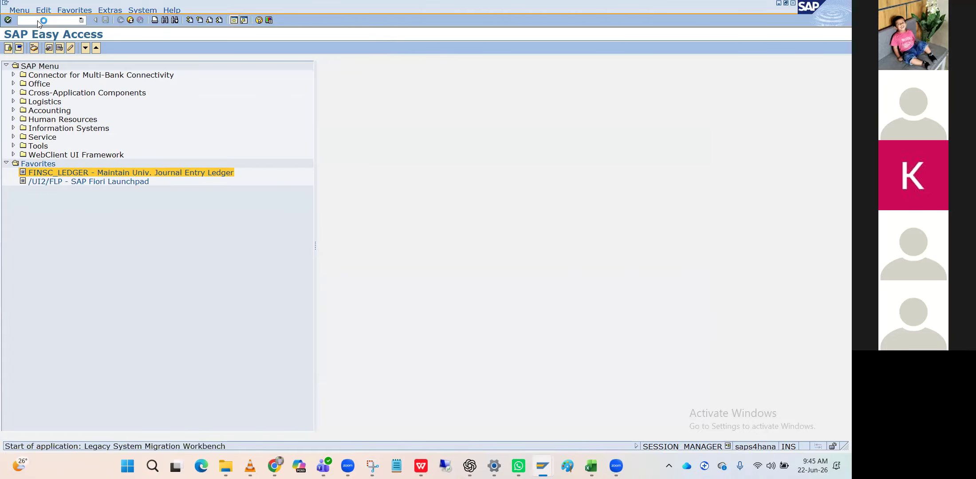
pyautogui.press('Return')
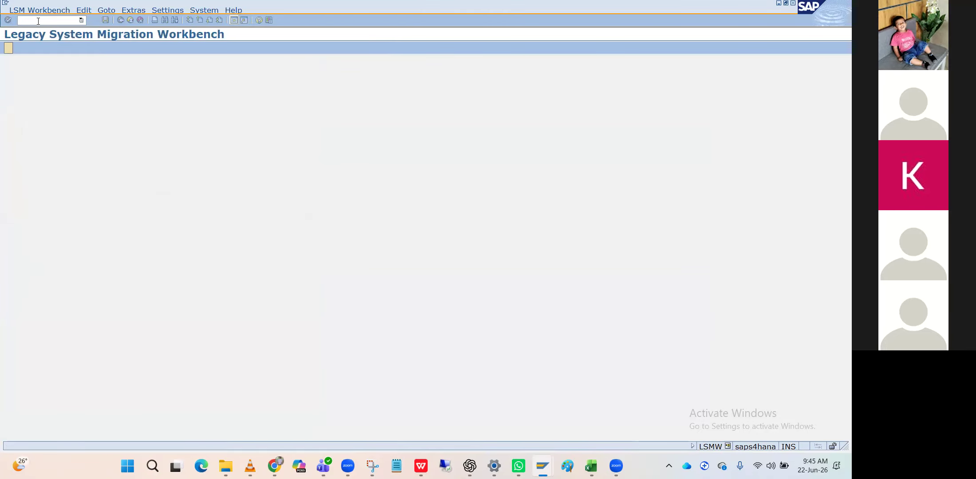
pyautogui.write('TEst')
pyautogui.press('Tab')
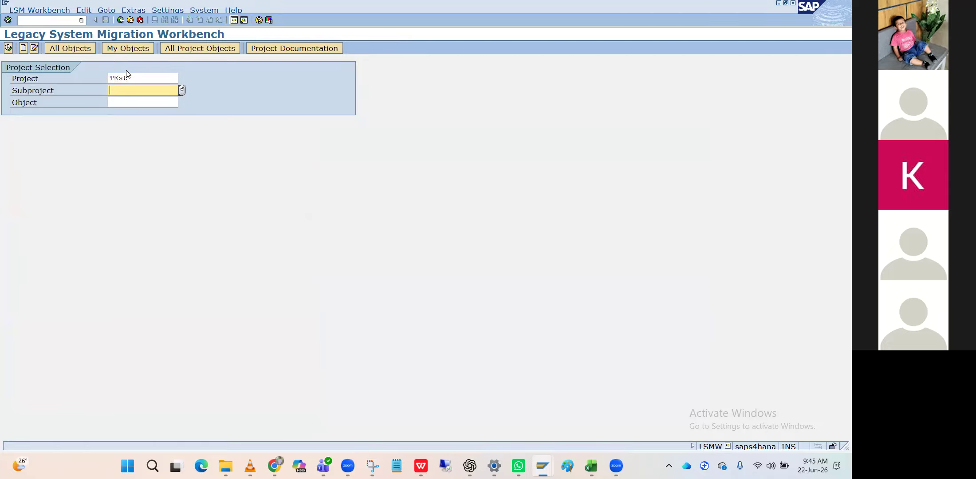
pyautogui.click(137, 80)
pyautogui.press('BackSpace')
pyautogui.press('BackSpace')
pyautogui.press('BackSpace')
pyautogui.press('BackSpace')
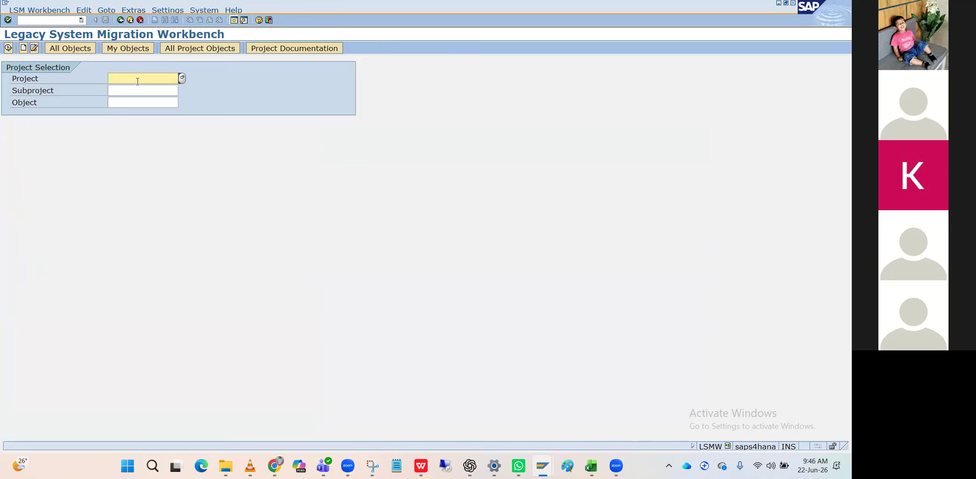
# Enter GLTEST as the project, subproject and object in the project selection.
pyautogui.write('GLTEST')
pyautogui.press('Tab')
pyautogui.write('GLTEST')
pyautogui.press('Tab')
pyautogui.write('`')
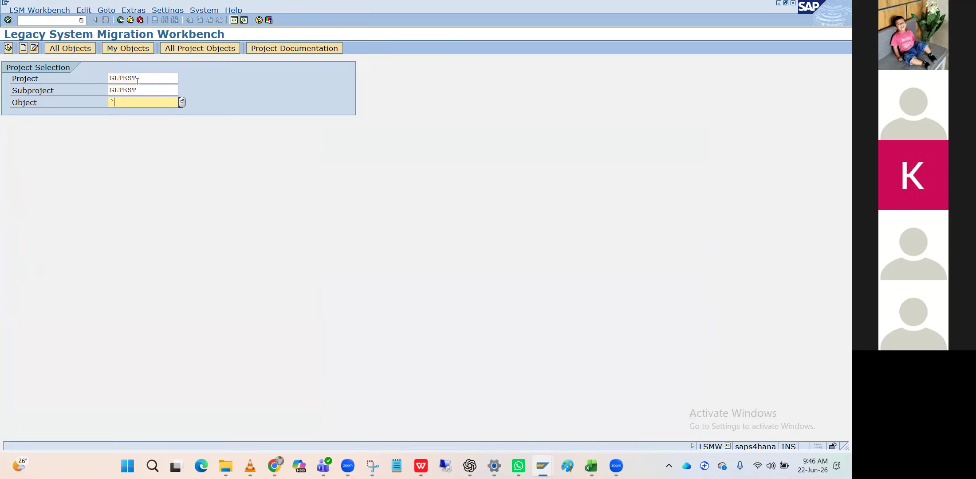
pyautogui.press('BackSpace')
pyautogui.write('GLTEST')
pyautogui.press('Return')
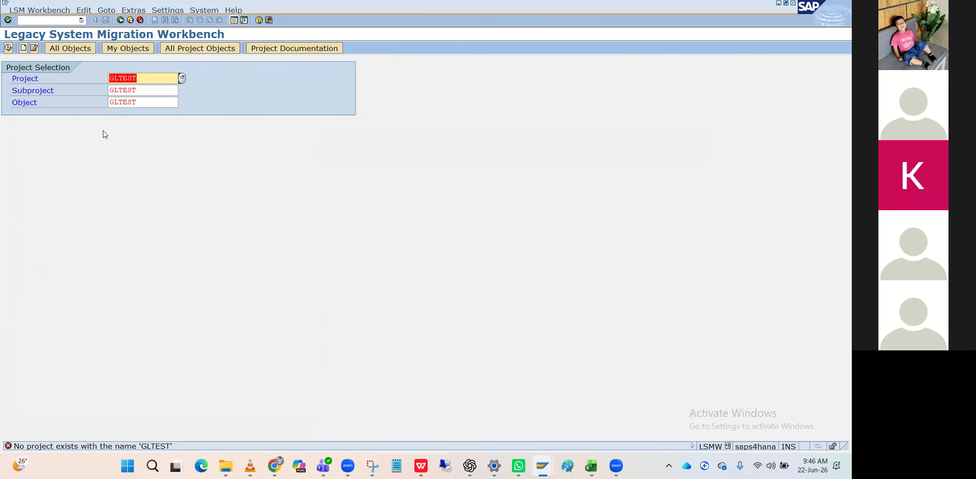
# Create the GLTEST project, subproject and object, describing each as GLTEST.
pyautogui.click(23, 47)
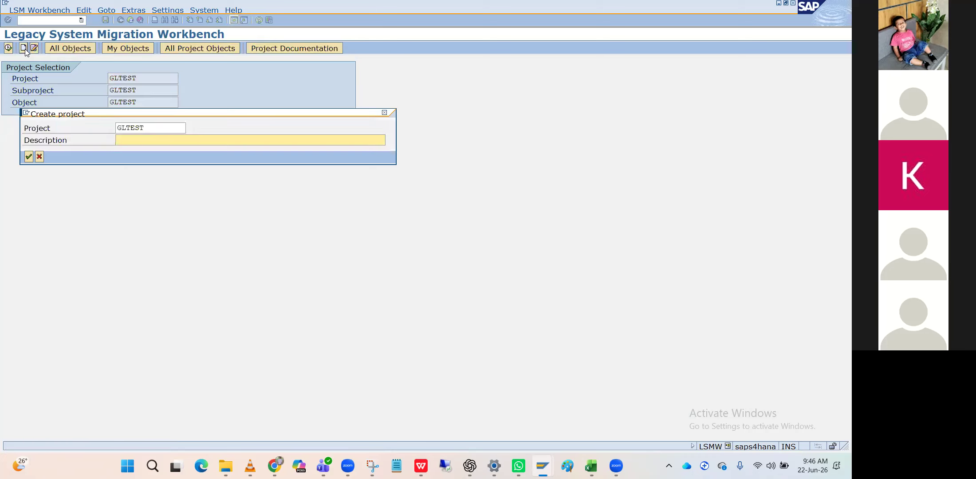
pyautogui.write('GLTEST')
pyautogui.press('Return')
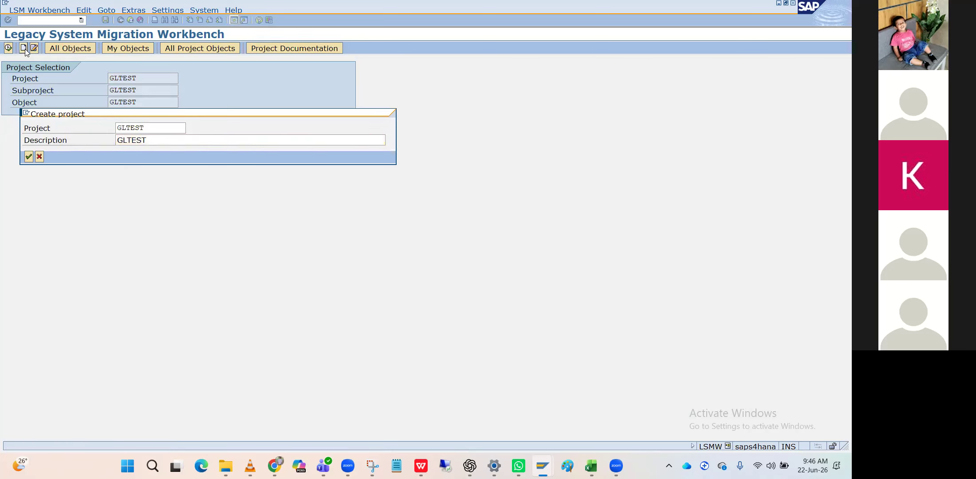
pyautogui.write('GLTEST')
pyautogui.press('Return')
pyautogui.press('Return')
pyautogui.press('Return')
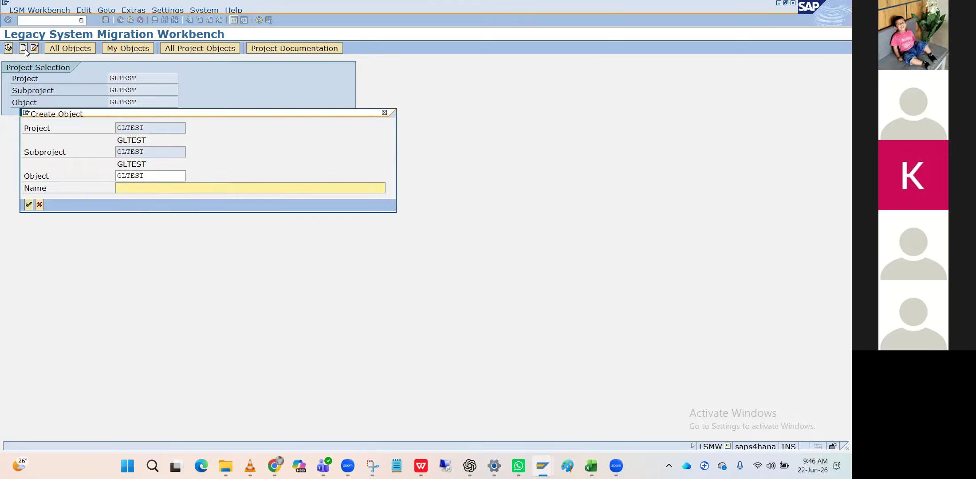
pyautogui.write('GLTEST')
pyautogui.press('Return')
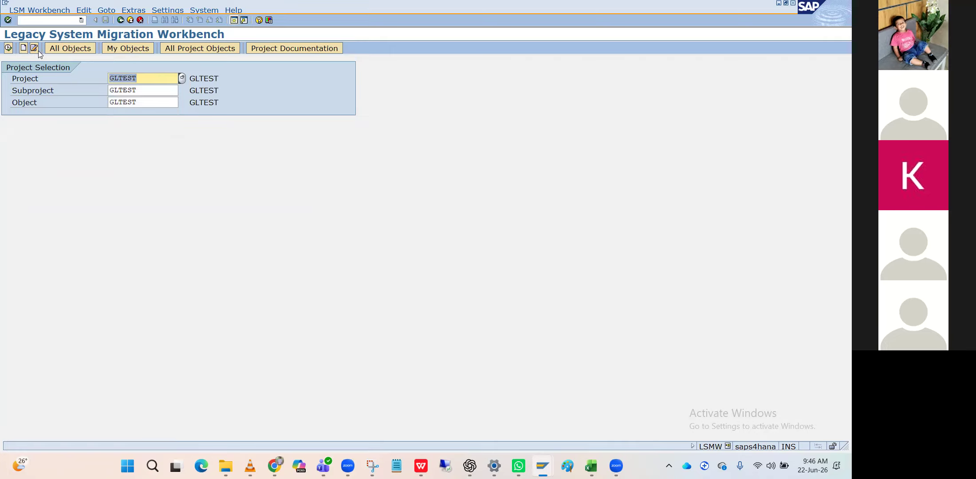
# Open the GLTEST object attributes in change mode and select Batch Input Recording as the import method.
pyautogui.click(8, 47)
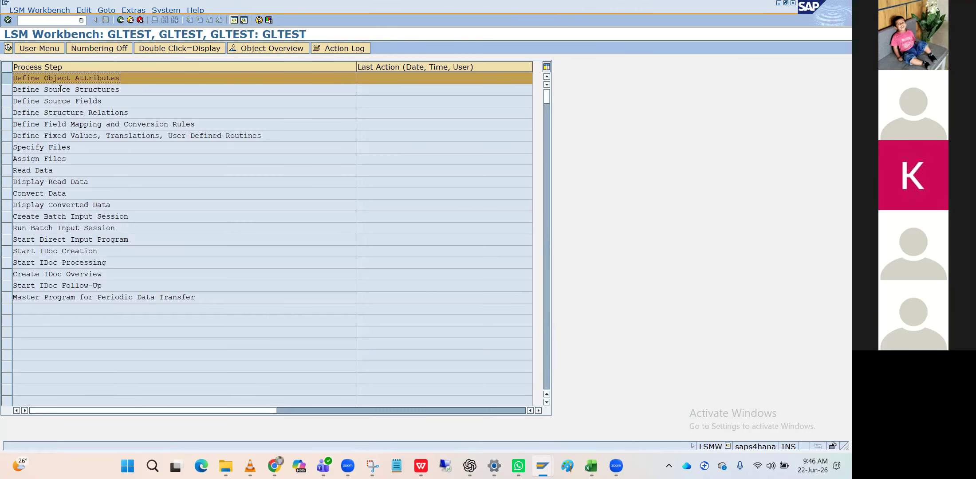
pyautogui.click(8, 48)
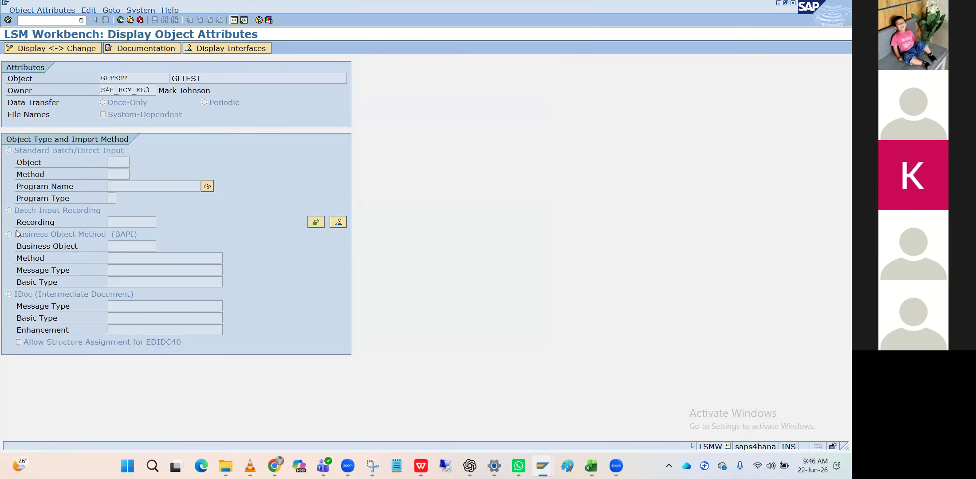
pyautogui.click(21, 212)
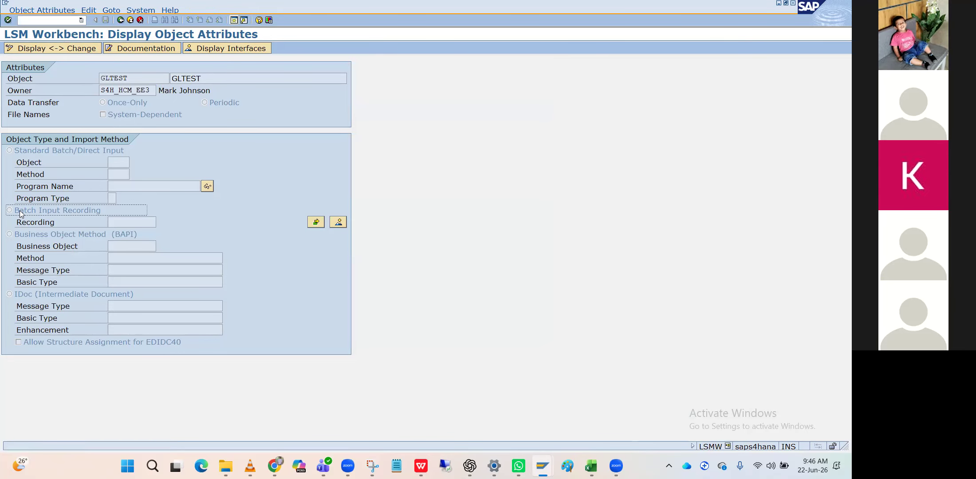
pyautogui.click(26, 49)
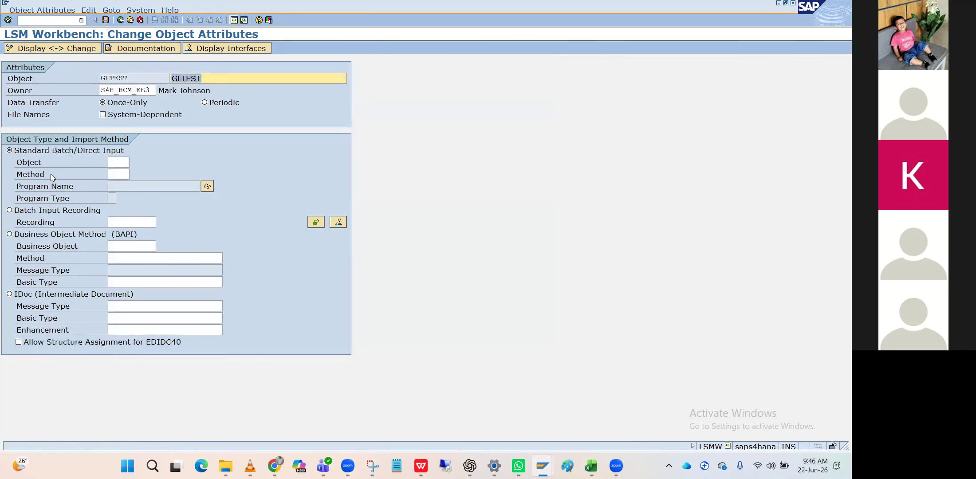
pyautogui.click(26, 209)
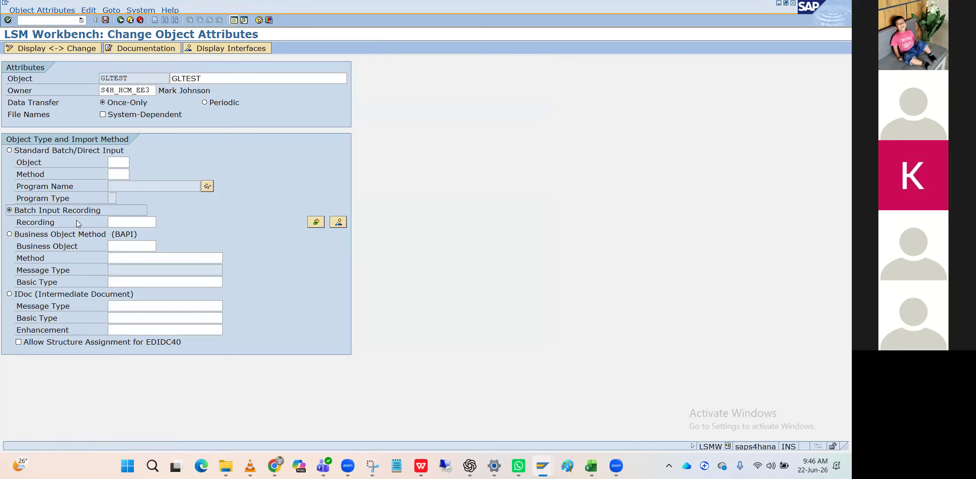
# Try to assign FS00 as the batch input recording, and clear the recording name.
pyautogui.click(121, 222)
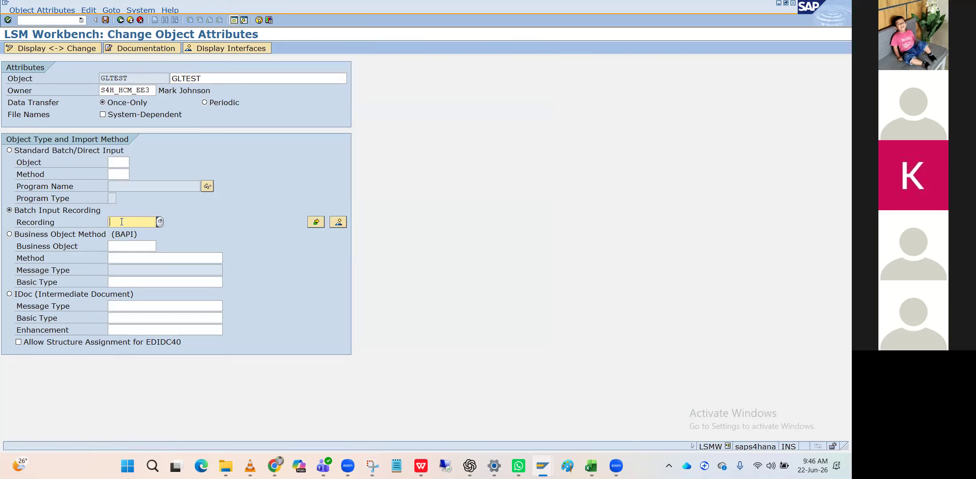
pyautogui.write('FS00')
pyautogui.press('Return')
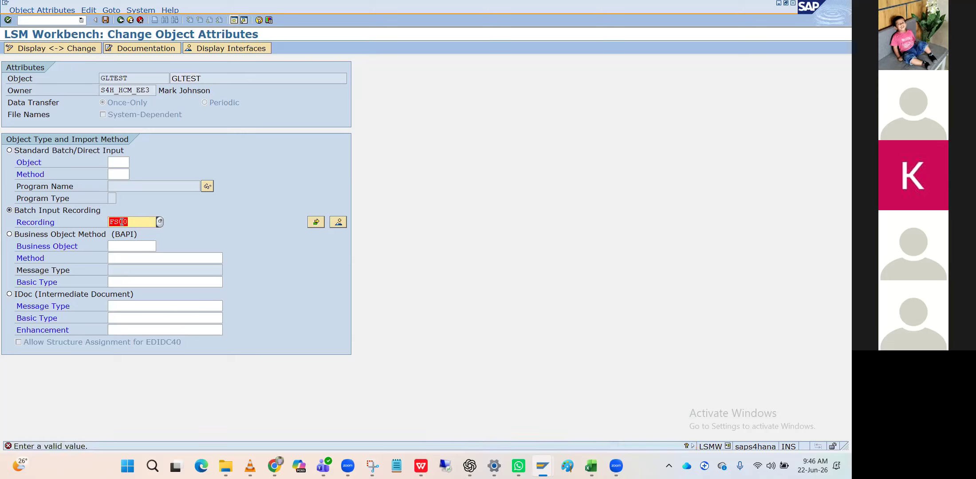
pyautogui.click(145, 223)
pyautogui.press('BackSpace')
pyautogui.press('BackSpace')
pyautogui.press('BackSpace')
pyautogui.press('BackSpace')
pyautogui.write('Fs00')
pyautogui.press('Return')
pyautogui.click(154, 223)
pyautogui.press('BackSpace')
pyautogui.press('BackSpace')
pyautogui.press('BackSpace')
pyautogui.press('BackSpace')
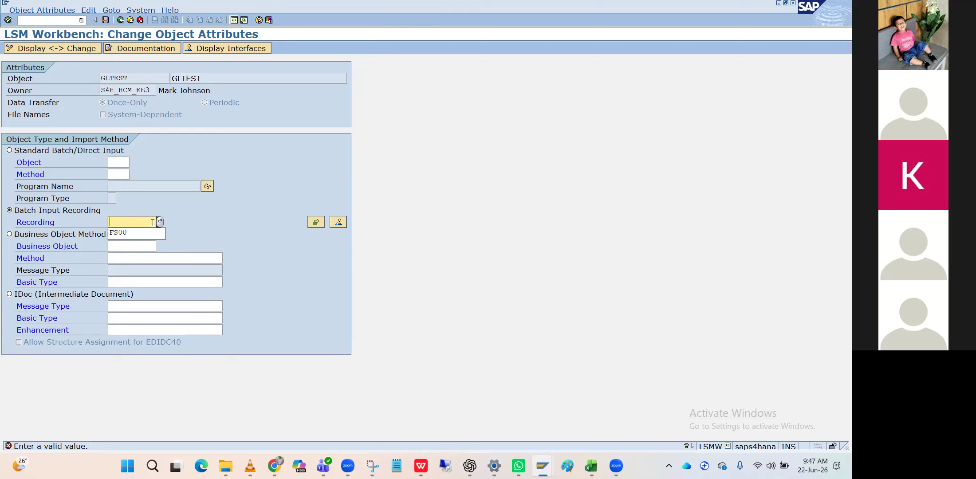
# Try to assign TEST as the batch input recording, and empty the recording name.
pyautogui.write("TEST'")
pyautogui.press('Return')
pyautogui.press('BackSpace')
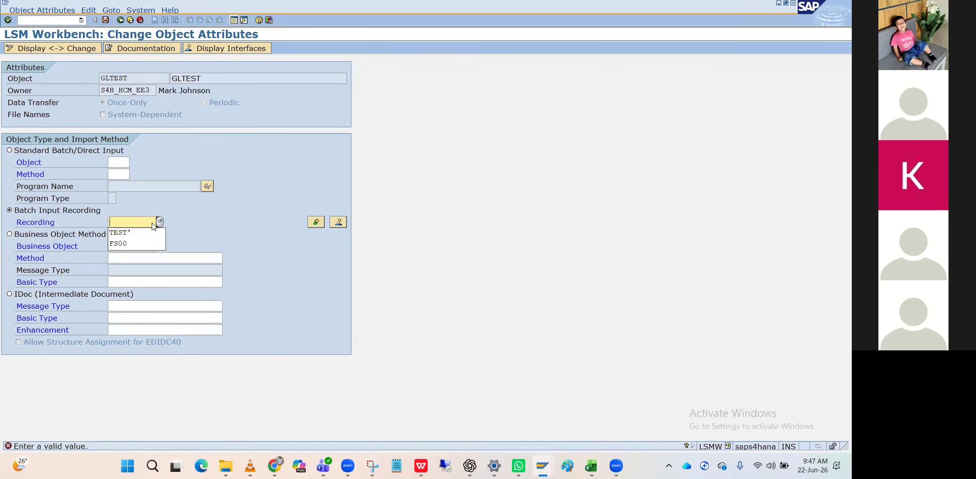
pyautogui.write('TEST')
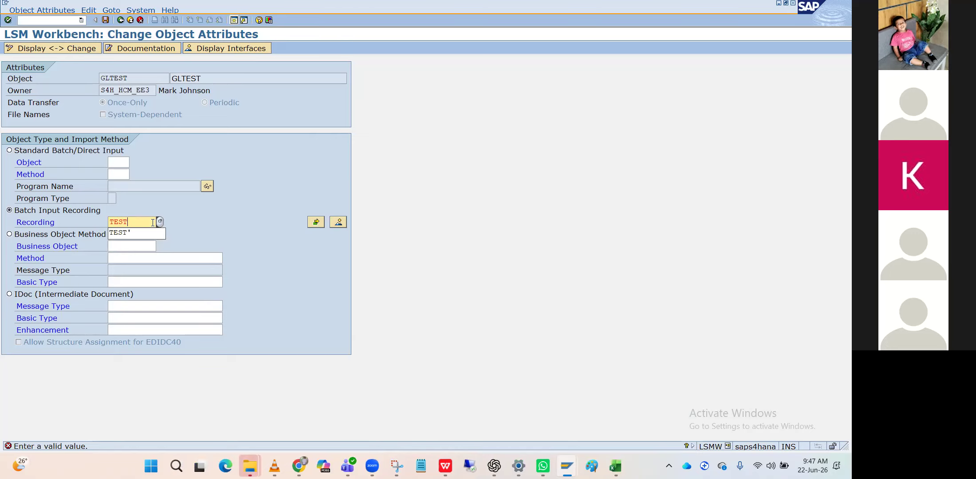
pyautogui.press('Return')
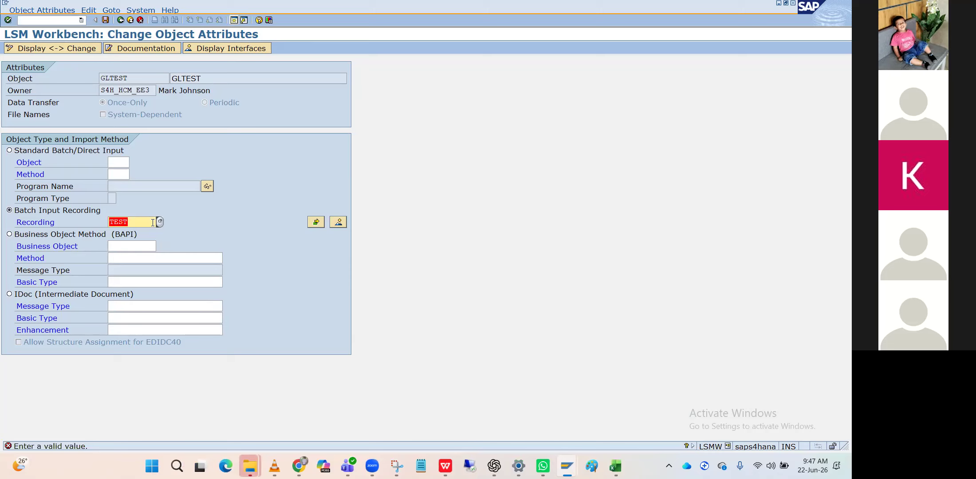
pyautogui.press('BackSpace')
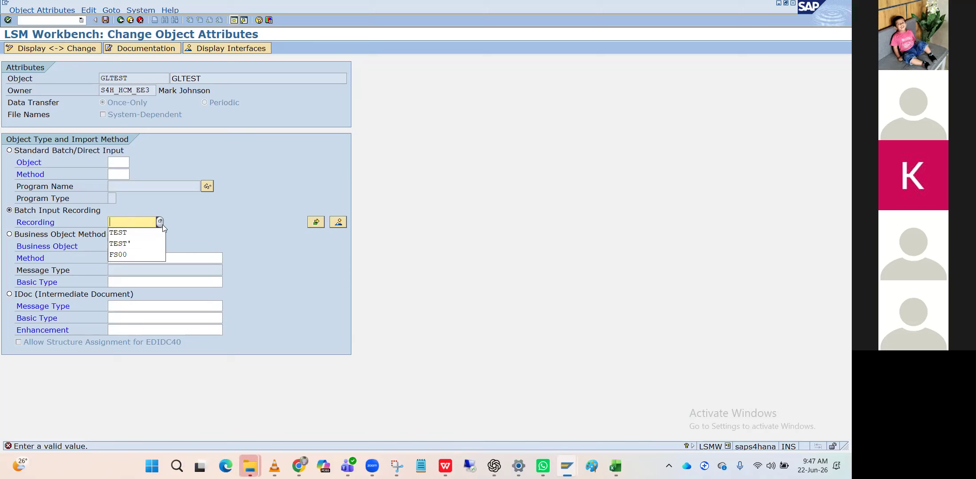
# Look up the available recordings, try to assign FS01 as the batch input recording, and clear the recording name.
pyautogui.click(162, 224)
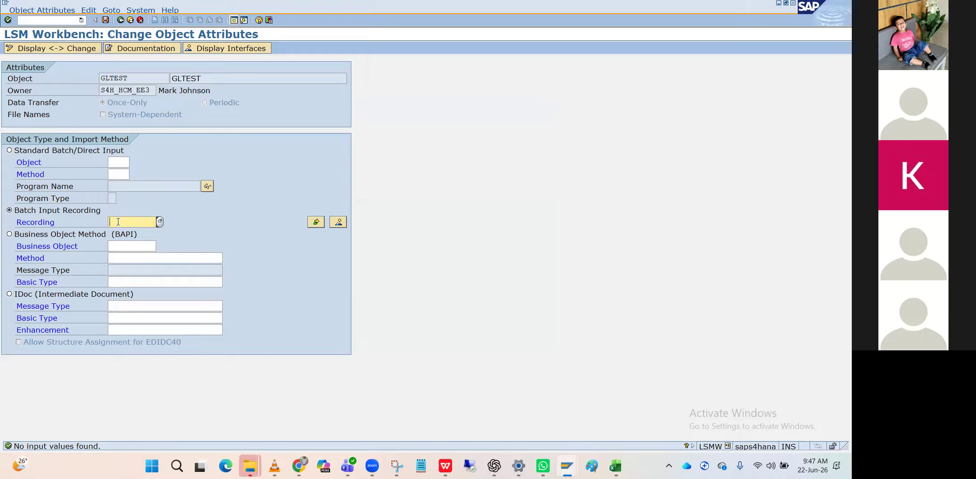
pyautogui.write('T')
pyautogui.press('BackSpace')
pyautogui.write('F')
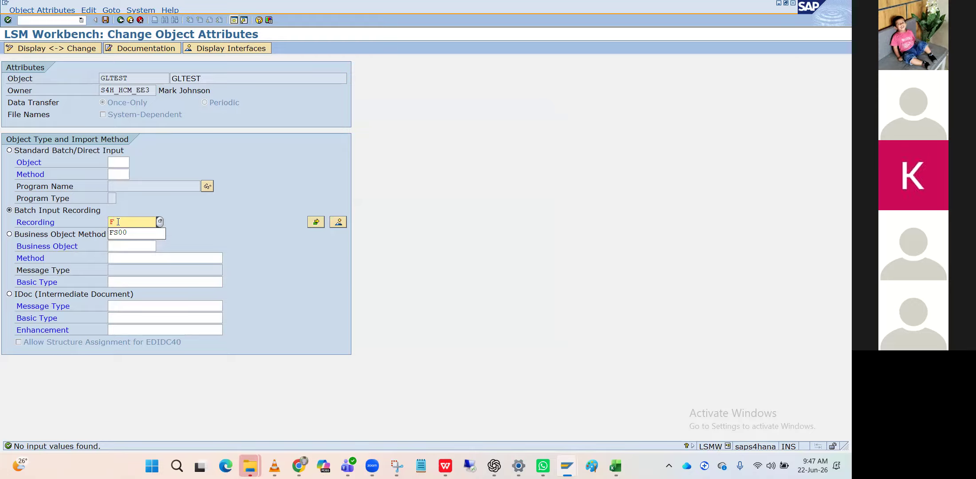
pyautogui.write('S01')
pyautogui.press('Return')
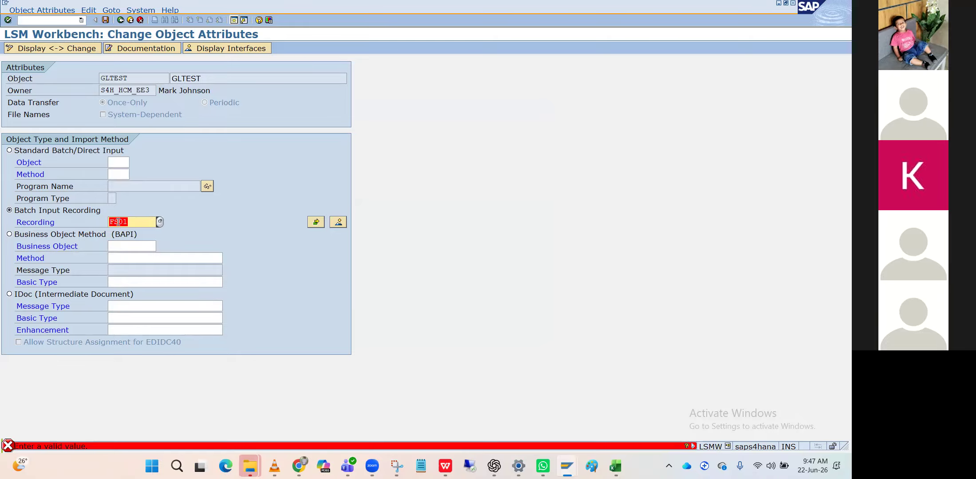
pyautogui.press('BackSpace')
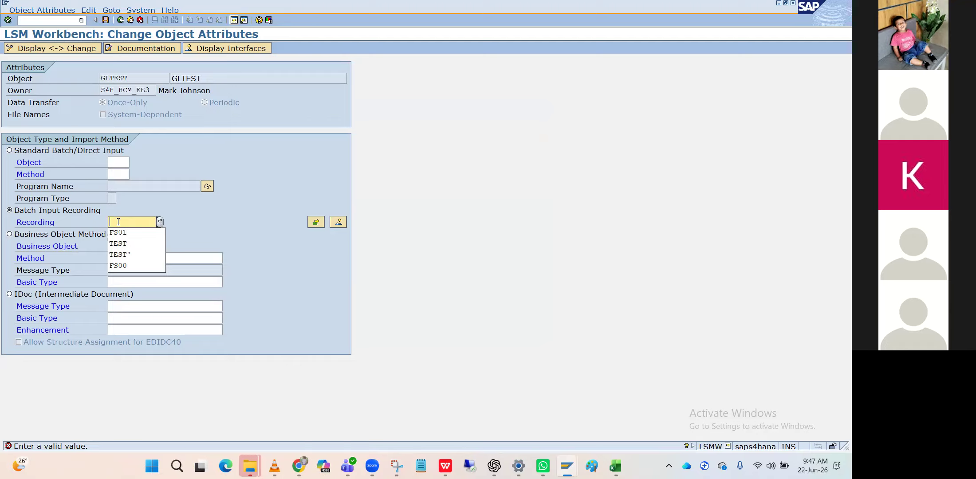
# Try to assign BP as the batch input recording, and clear the recording name.
pyautogui.write('BP')
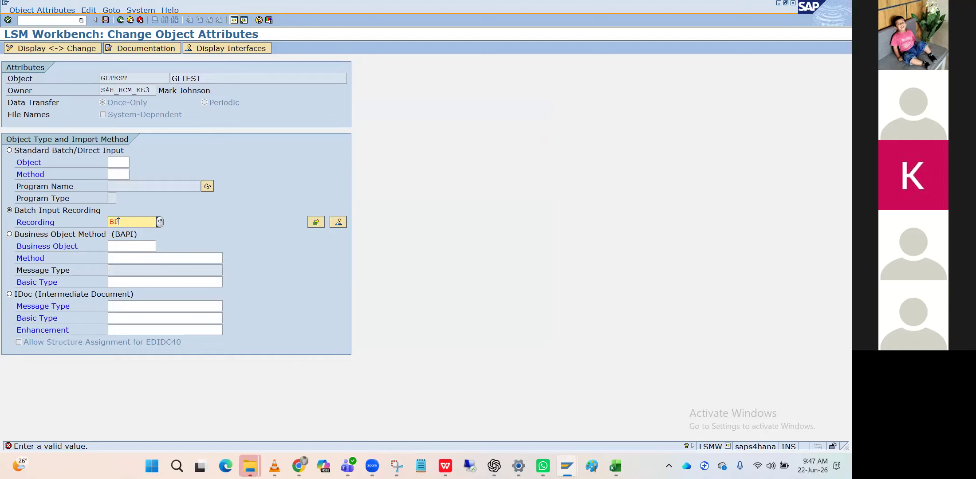
pyautogui.press('Return')
pyautogui.press('BackSpace')
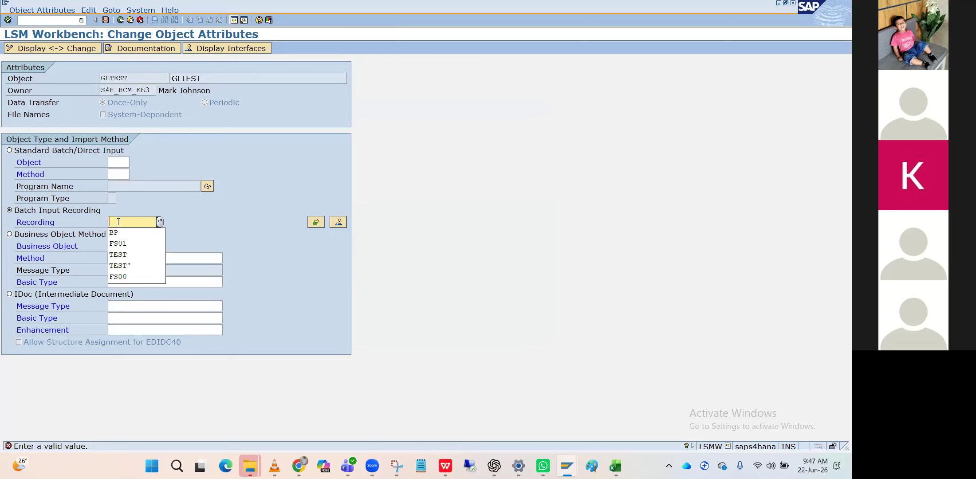
# Try again to assign FS00 as the batch input recording, and delete the entered name.
pyautogui.write('Fs')
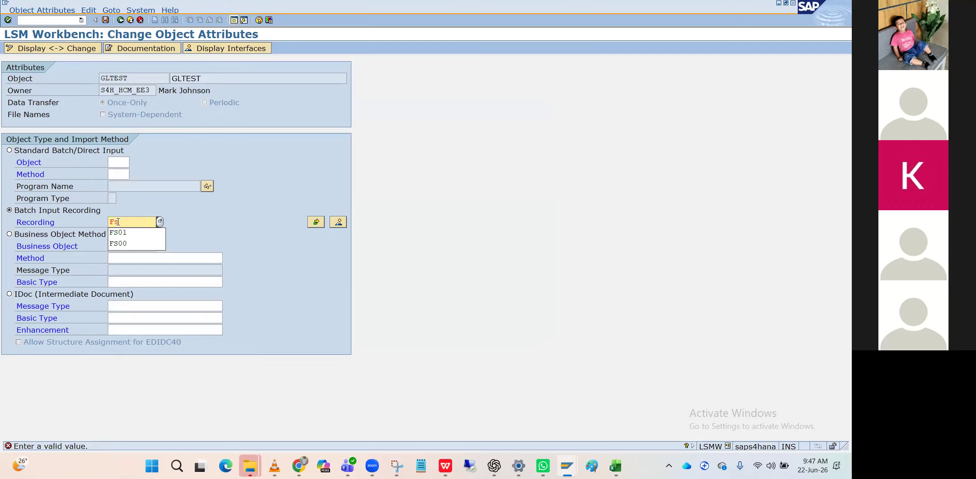
pyautogui.write('00')
pyautogui.press('Return')
pyautogui.click(137, 222)
pyautogui.press('BackSpace')
pyautogui.press('BackSpace')
pyautogui.press('BackSpace')
pyautogui.press('BackSpace')
# Try to assign FB01 as the batch input recording.
pyautogui.write('FB01')
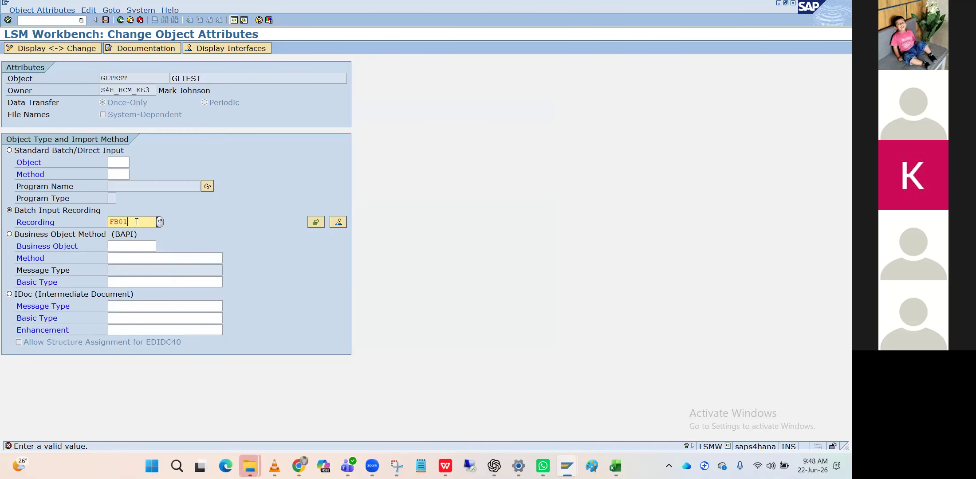
pyautogui.press('Return')
pyautogui.click(271, 220)
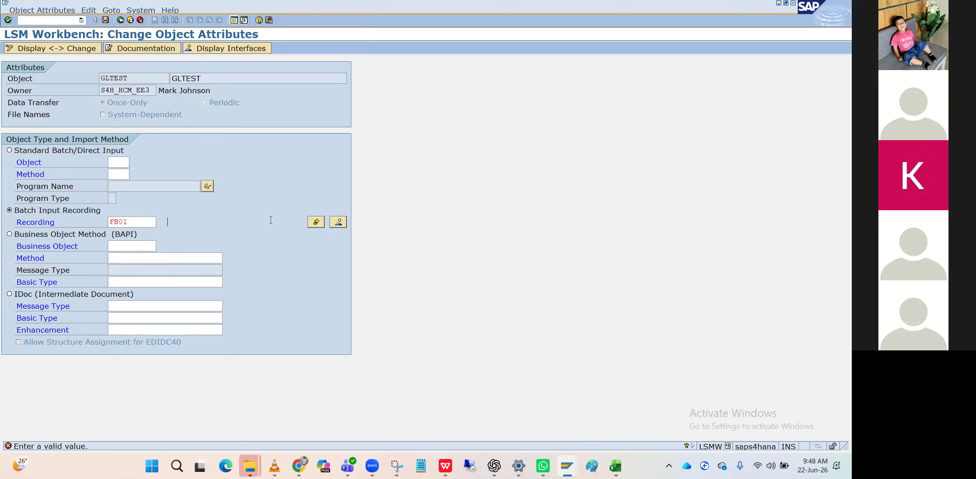
# Open the project's recordings overview and create a recording named GLTEST with the description GLTEST.
pyautogui.click(337, 225)
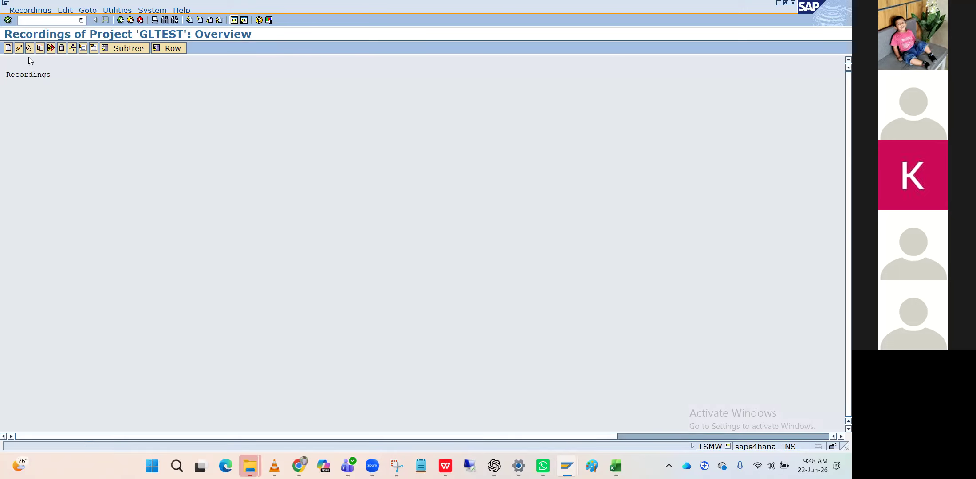
pyautogui.click(8, 48)
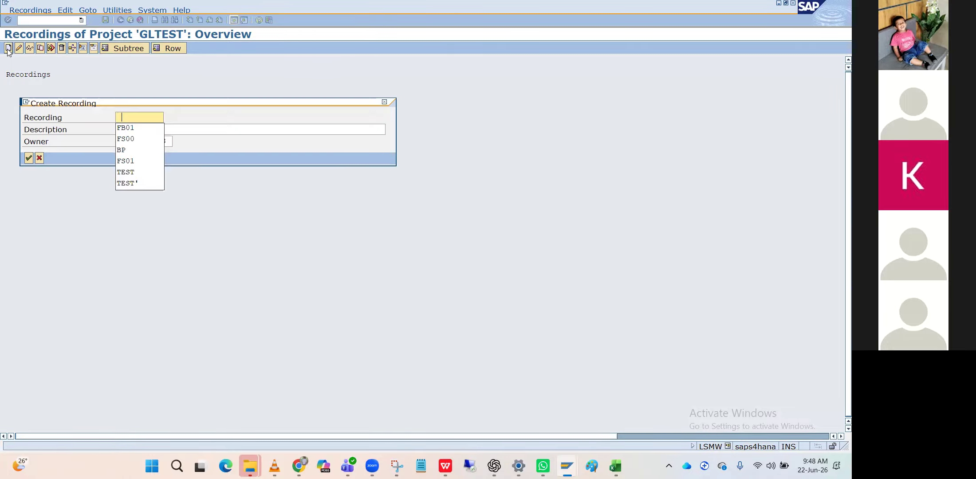
pyautogui.press('Down')
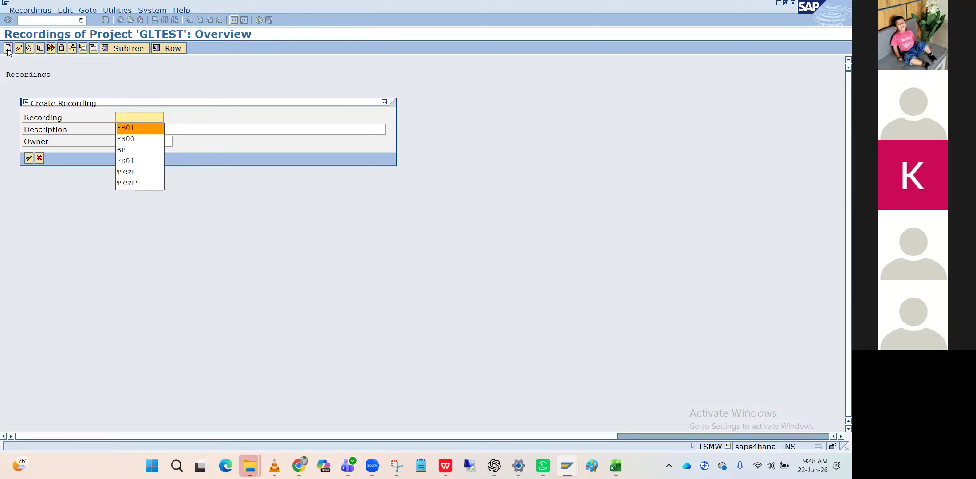
pyautogui.write('GLTEST')
pyautogui.press('Tab')
pyautogui.write('GLTEST')
pyautogui.press('Return')
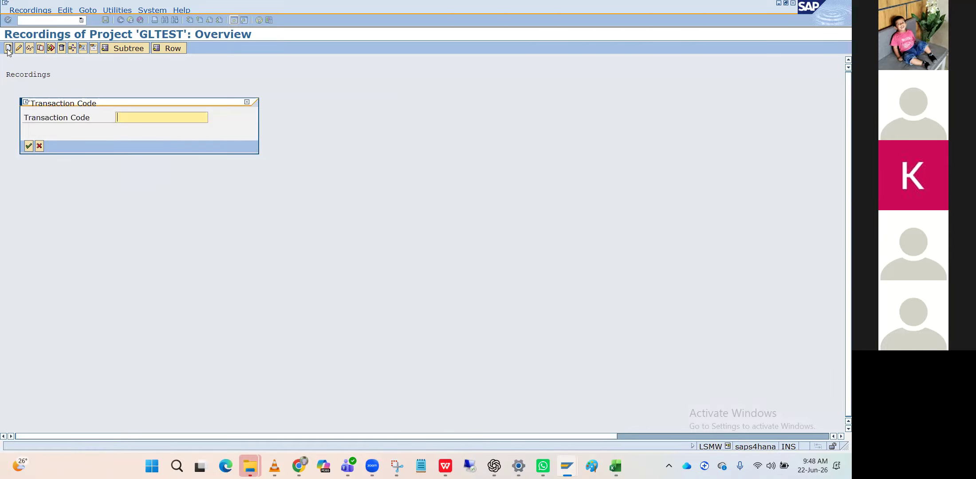
# Set the recording's transaction code to FS00 and start recording the G/L account maintenance transaction.
pyautogui.write('Fs00')
pyautogui.press('BackSpace')
pyautogui.press('BackSpace')
pyautogui.press('BackSpace')
pyautogui.press('BackSpace')
pyautogui.write('S0')
pyautogui.press('BackSpace')
pyautogui.press('BackSpace')
pyautogui.write('F')
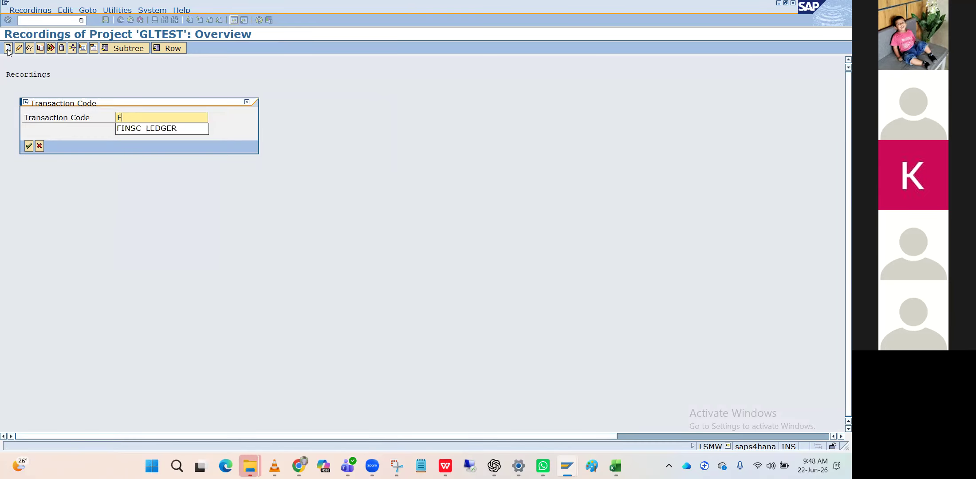
pyautogui.write('s00')
pyautogui.press('Return')
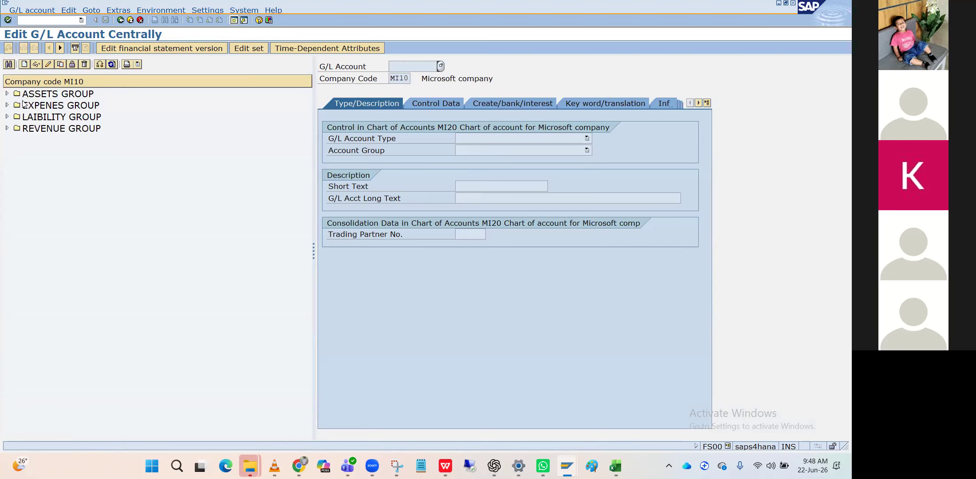
# Display the Petty cash account of the ASSETS GROUP, and switch the account list to company code HPIN.
pyautogui.click(7, 94)
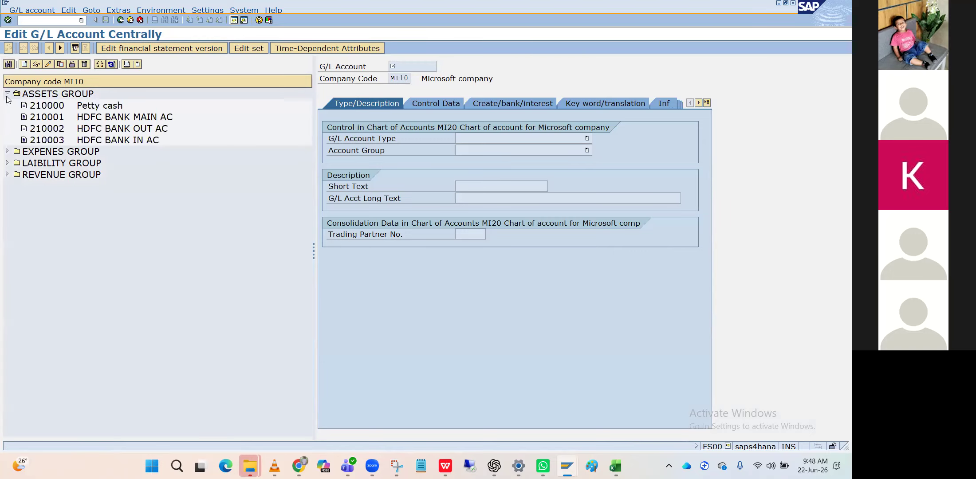
pyautogui.doubleClick(51, 109)
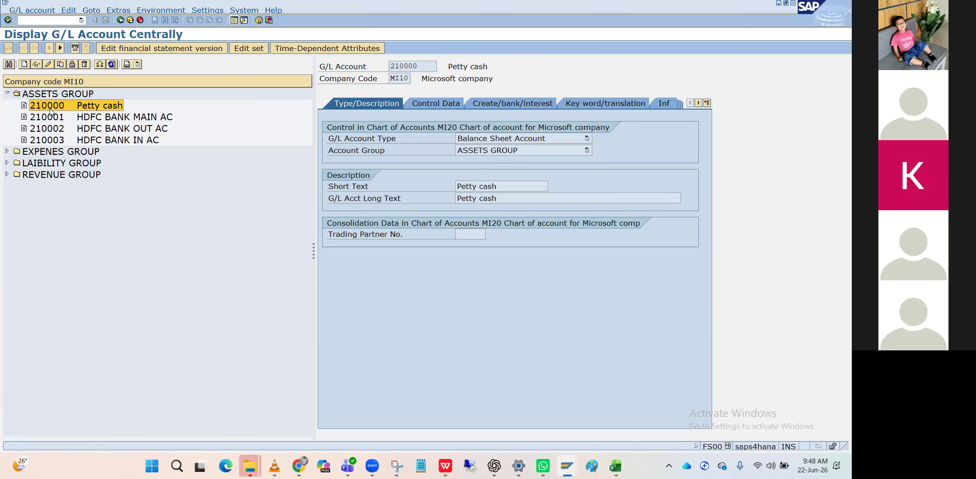
pyautogui.click(101, 65)
pyautogui.press('Down')
pyautogui.press('Down')
pyautogui.press('Down')
pyautogui.press('Down')
pyautogui.press('Return')
pyautogui.press('Return')
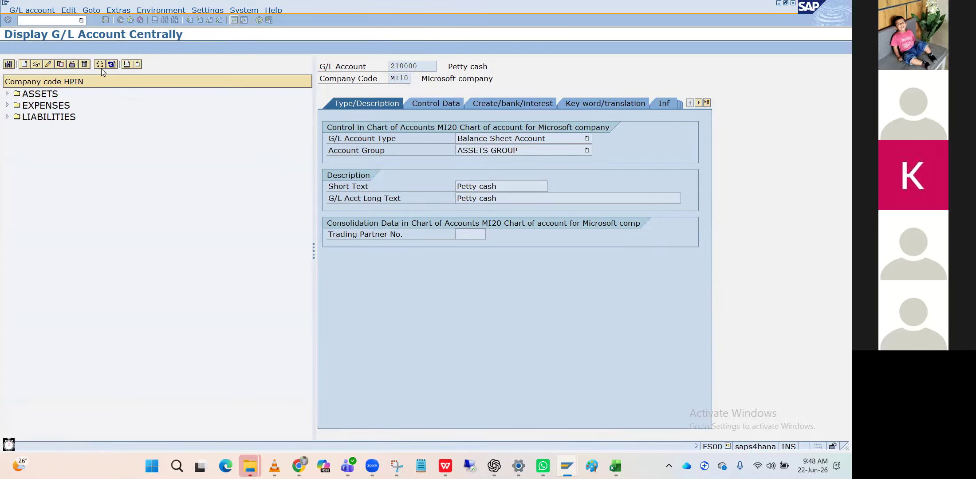
# Display the Cash A/C account under ASSETS and start creating G/L account 200002 in company code HPIN.
pyautogui.click(7, 93)
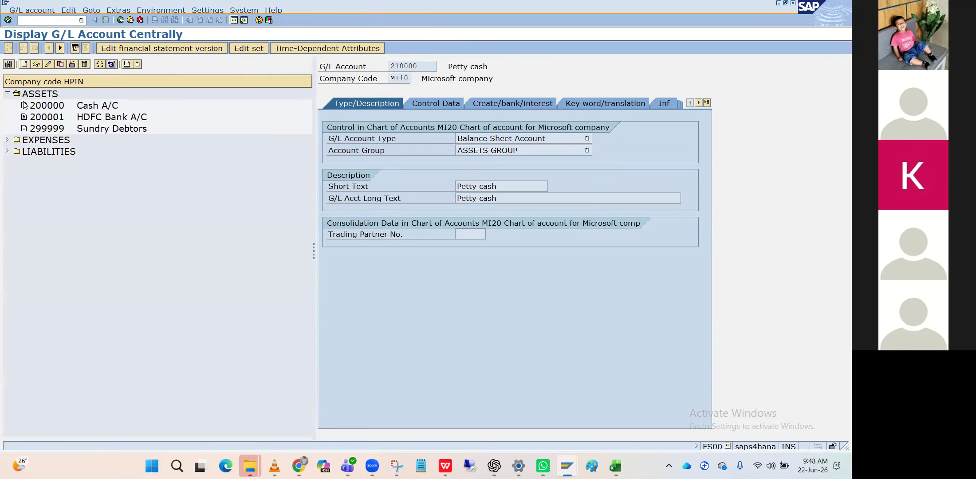
pyautogui.doubleClick(55, 109)
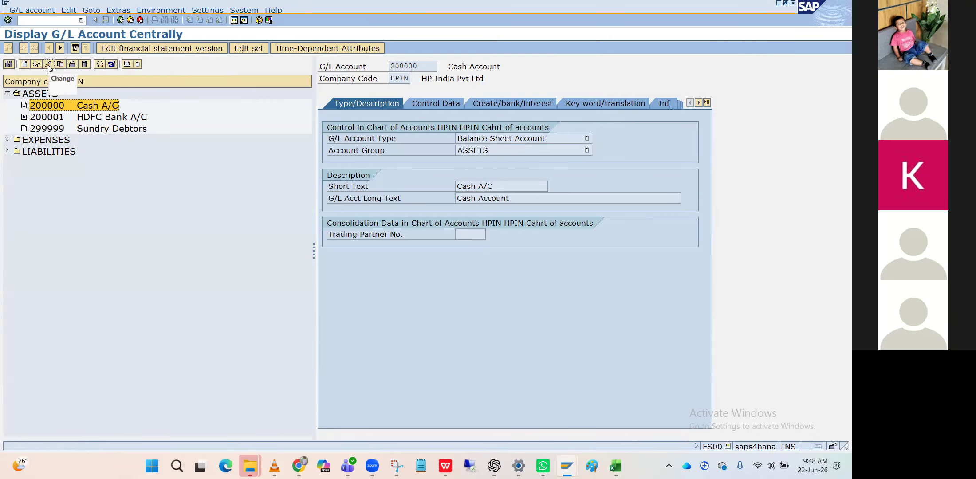
pyautogui.click(25, 65)
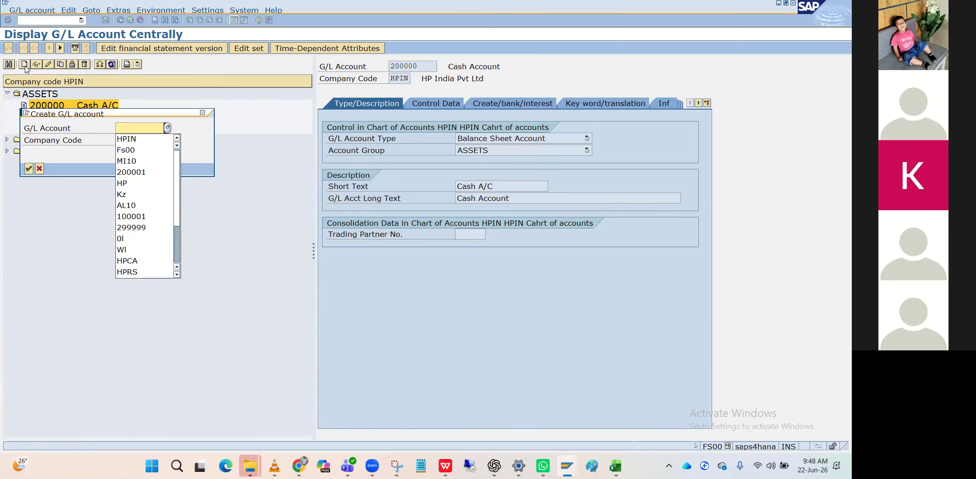
pyautogui.press('Down')
pyautogui.press('Down')
pyautogui.press('Down')
pyautogui.press('Down')
pyautogui.press('Return')
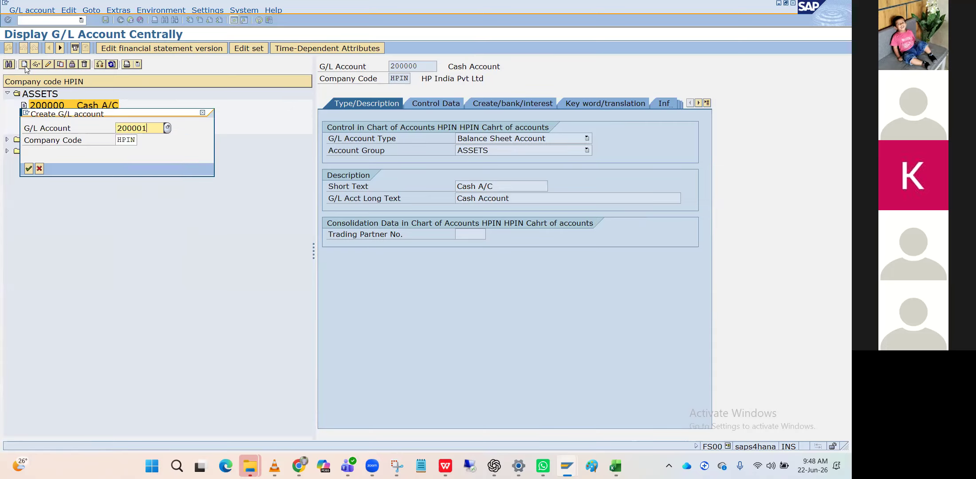
pyautogui.press('BackSpace')
pyautogui.write('2')
pyautogui.press('Return')
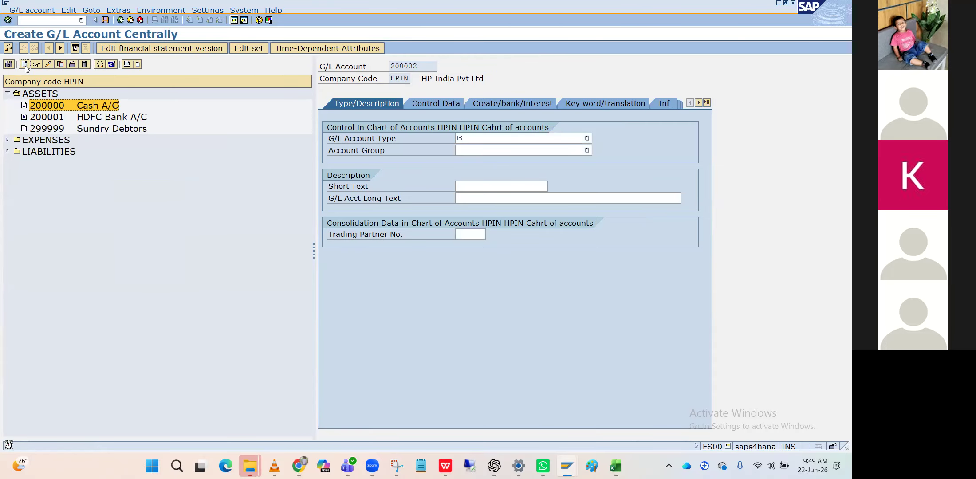
# Define the new account as a Balance Sheet Account in account group ASSETS with the short text SBI BANk.
pyautogui.click(467, 142)
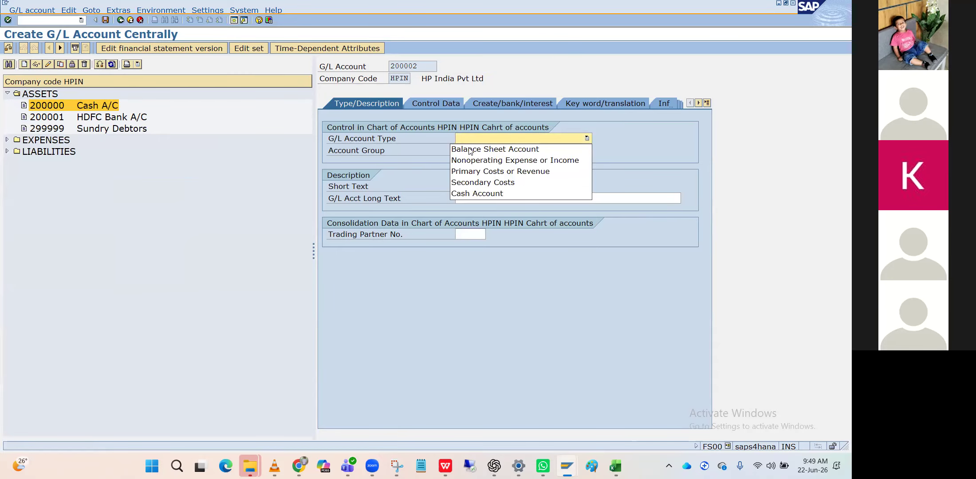
pyautogui.click(470, 151)
pyautogui.click(481, 150)
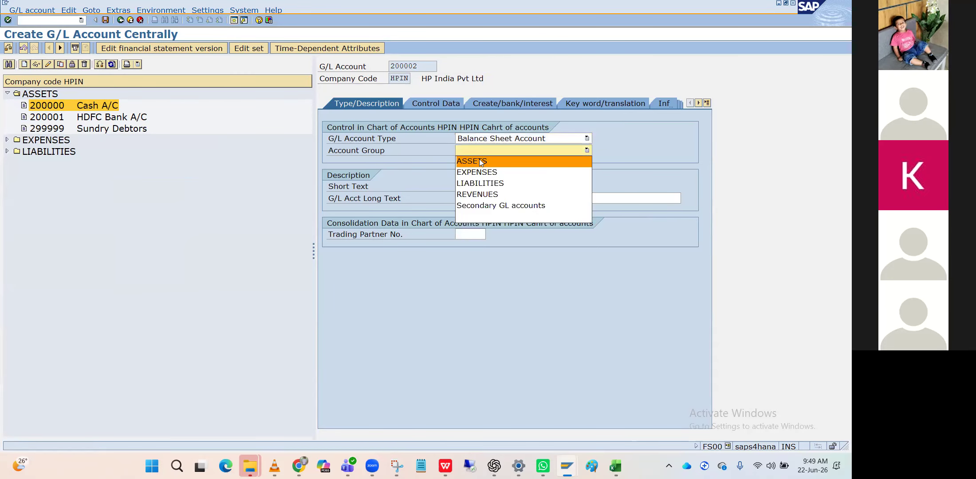
pyautogui.click(482, 162)
pyautogui.click(477, 186)
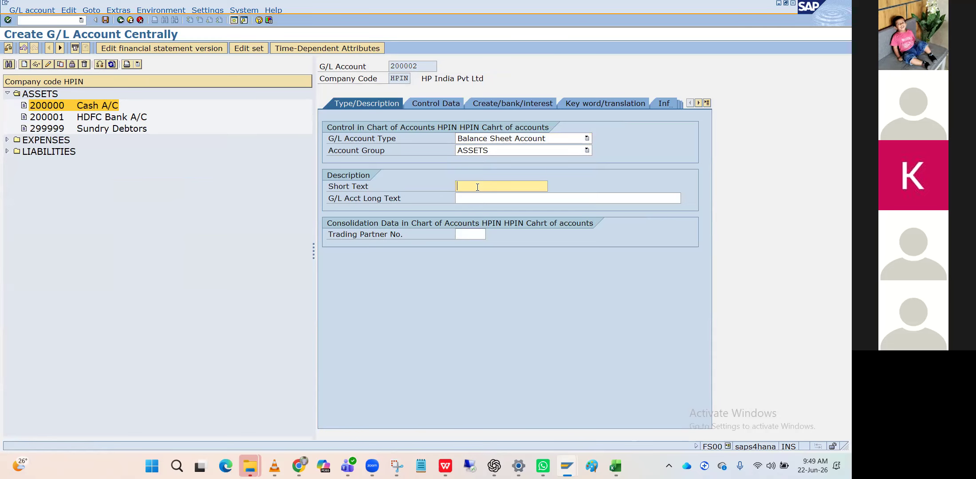
pyautogui.write('SBI BANk')
pyautogui.press('Tab')
pyautogui.press('Return')
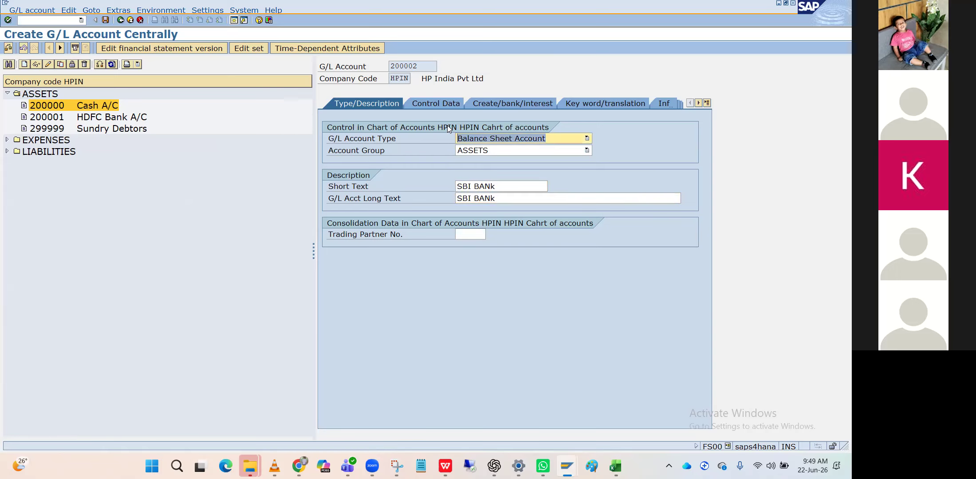
# Set the sort key to 001 in the new account's control data.
pyautogui.click(432, 105)
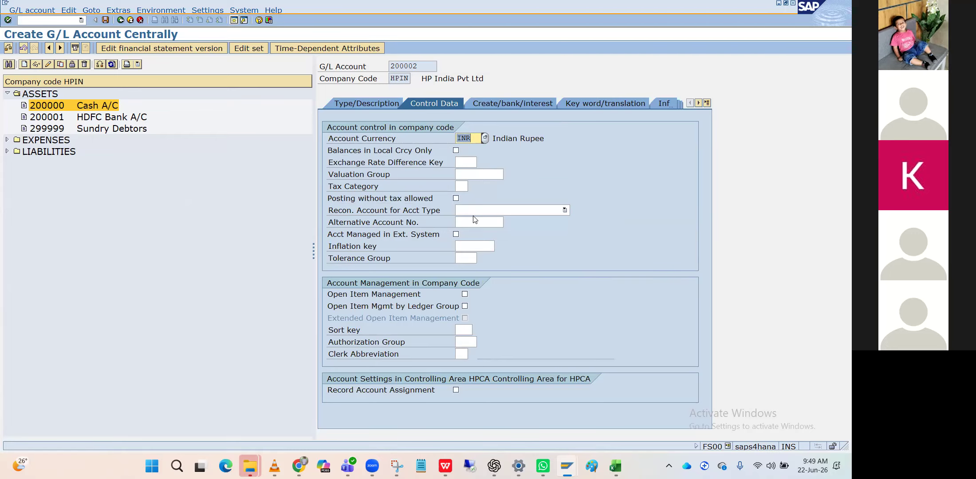
pyautogui.click(464, 331)
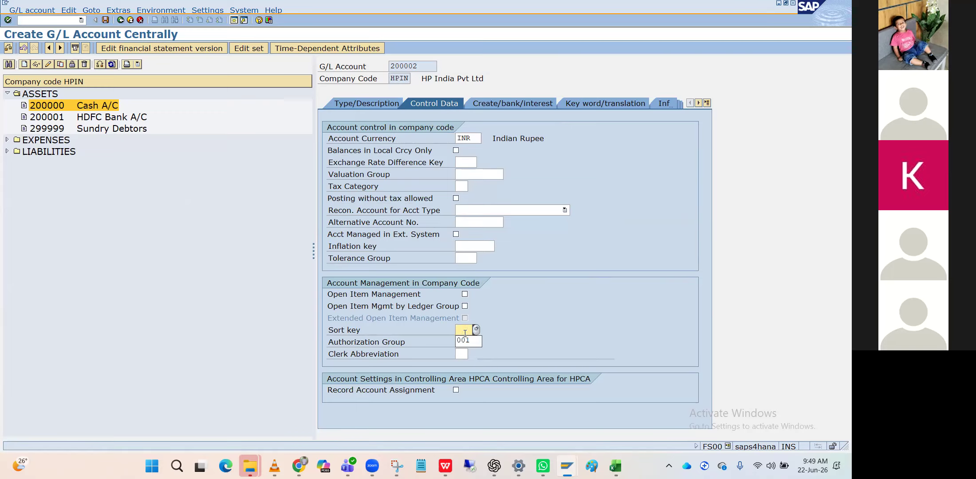
pyautogui.click(464, 340)
# Assign field status group G001 to the new account and save it to finish the recording.
pyautogui.click(508, 104)
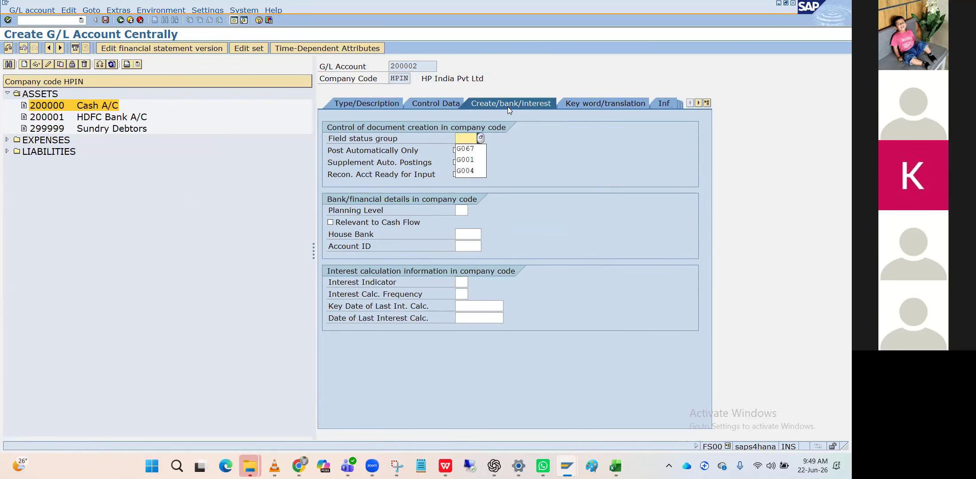
pyautogui.press('Down')
pyautogui.press('Down')
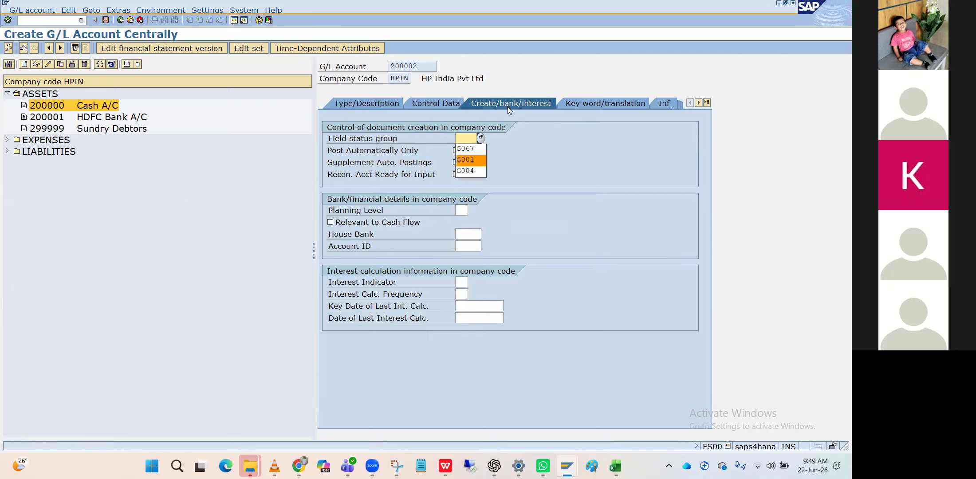
pyautogui.press('Up')
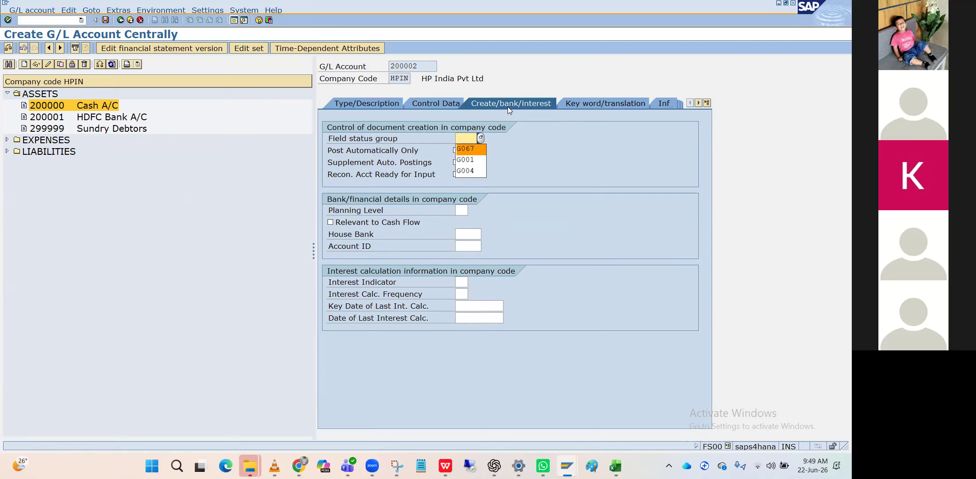
pyautogui.press('Down')
pyautogui.press('Return')
pyautogui.press('Return')
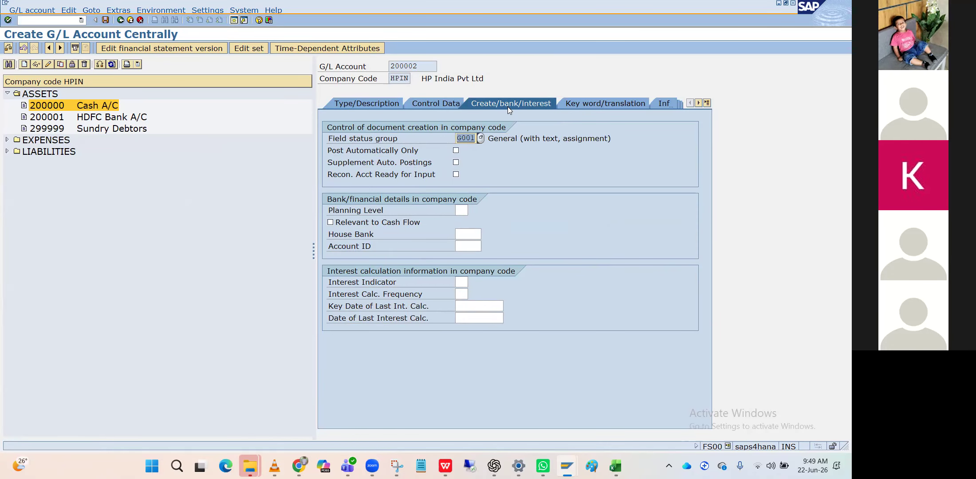
pyautogui.click(103, 22)
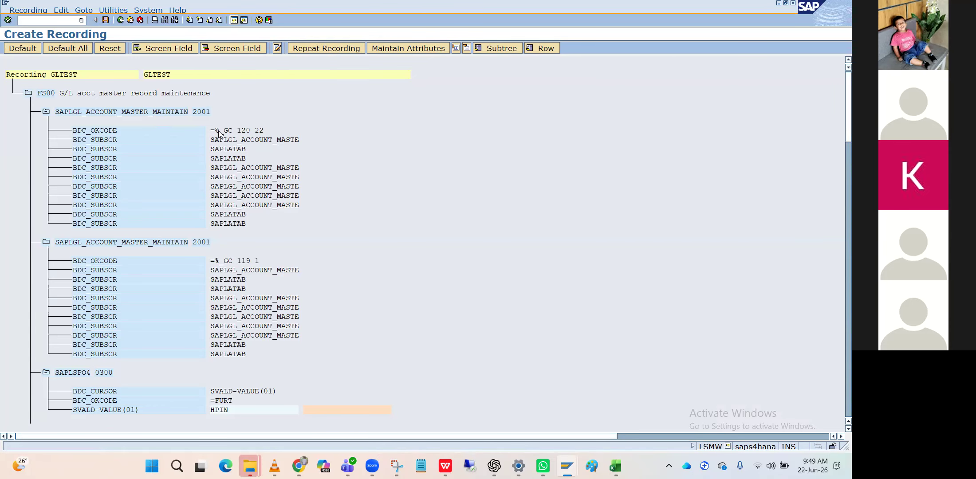
pyautogui.scroll(-4, 245, 153)
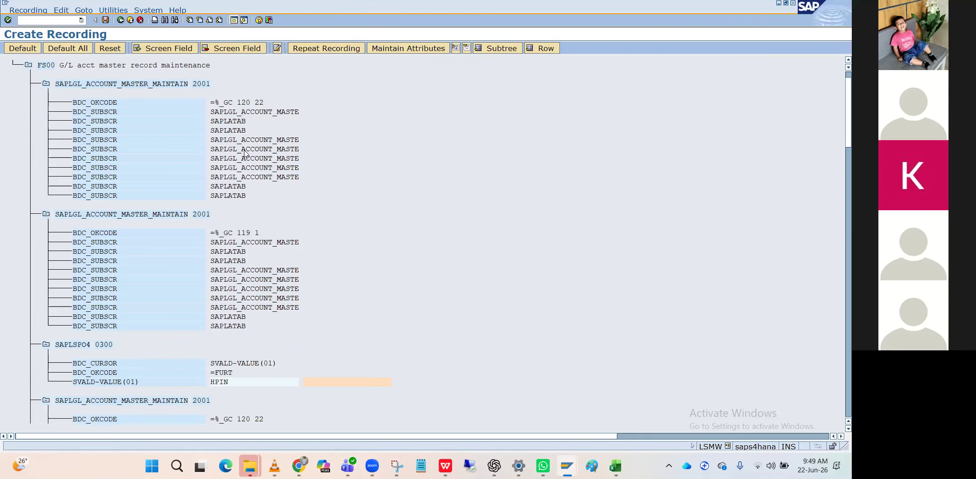
# Look over the recorded FS00 screens and leave the recording and the GLTEST object attributes without saving changes.
pyautogui.scroll(-3, 245, 153)
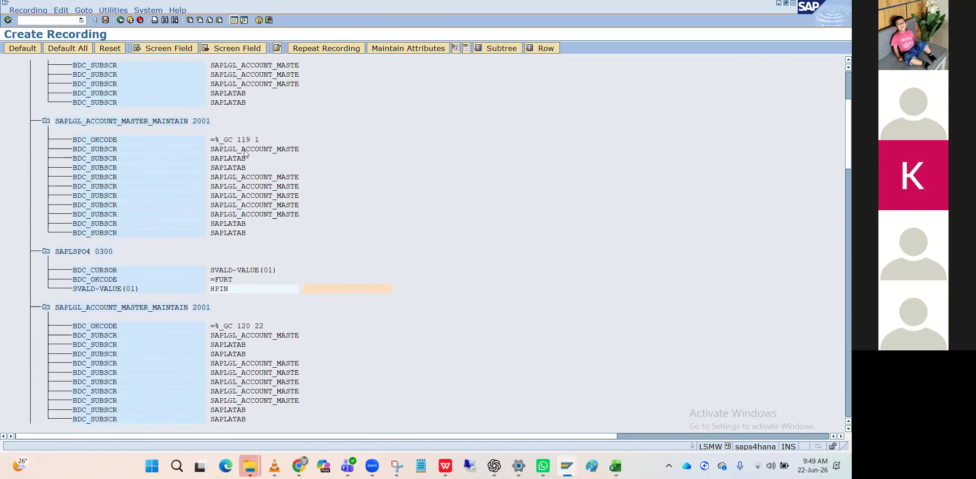
pyautogui.scroll(-1, 164, 112)
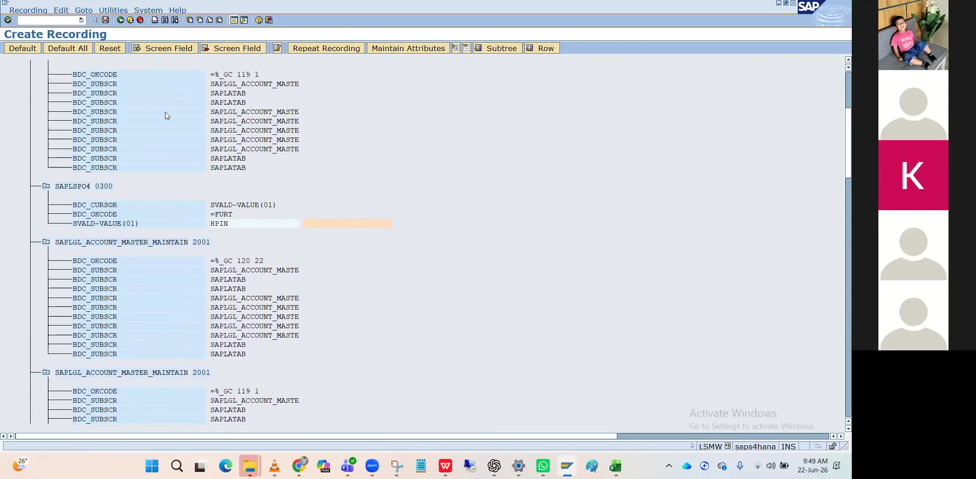
pyautogui.click(120, 21)
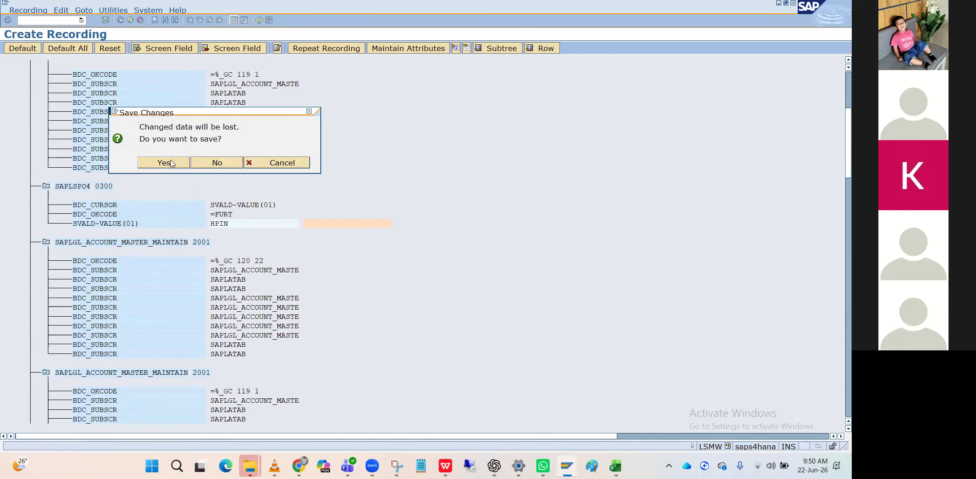
pyautogui.click(210, 164)
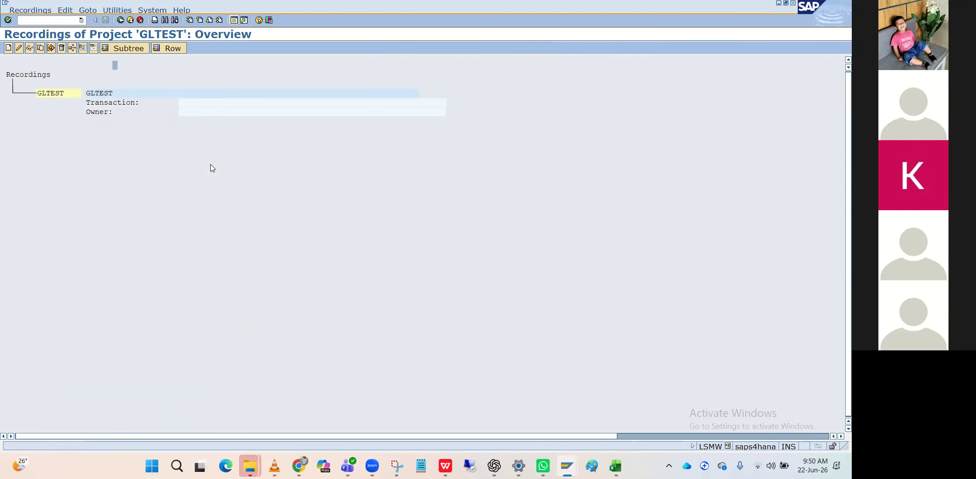
pyautogui.click(120, 21)
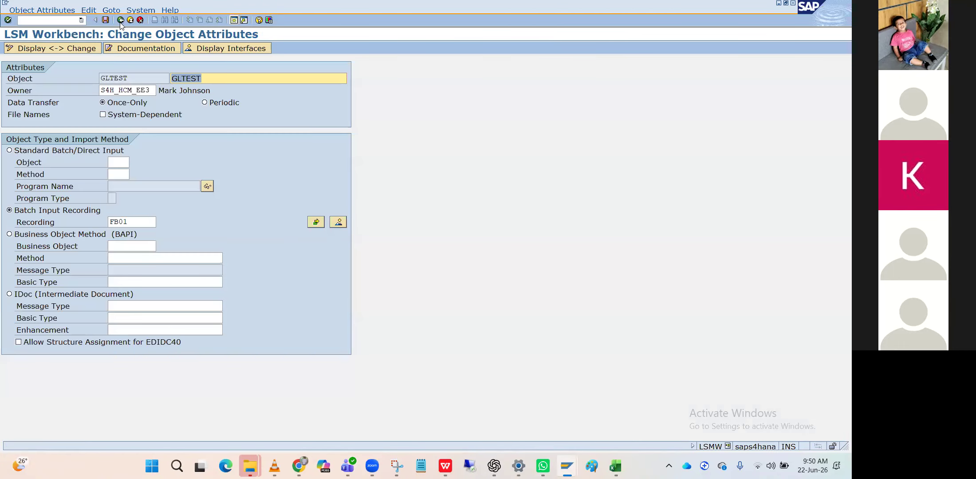
pyautogui.click(120, 20)
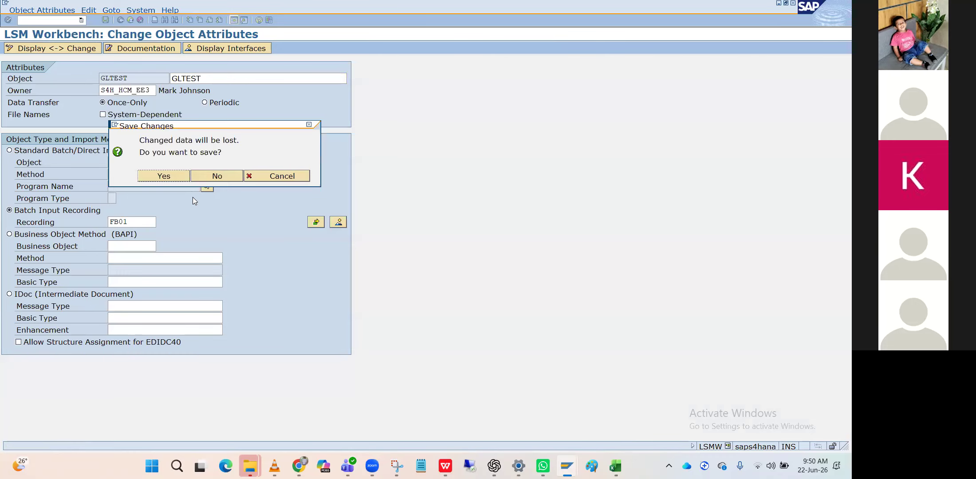
pyautogui.click(218, 176)
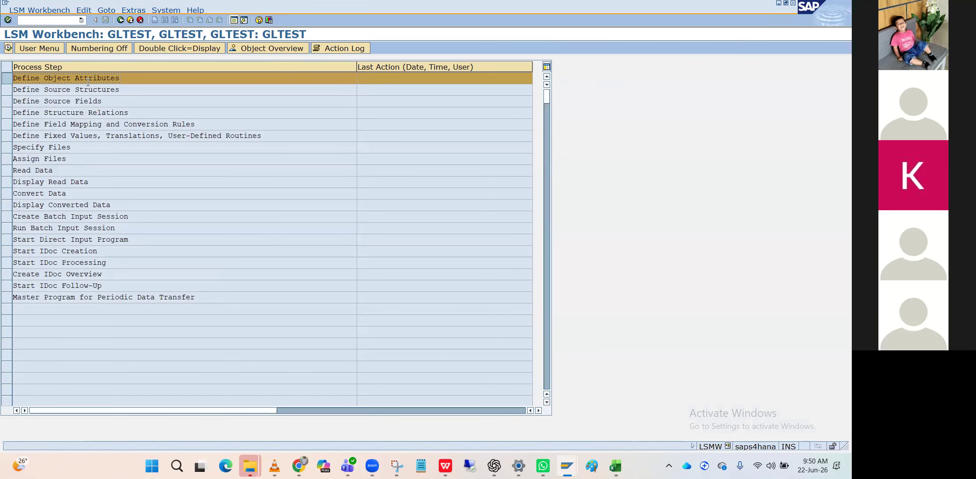
# Go through the GLTEST process steps from Define Source Structures to Specify Files.
pyautogui.click(58, 90)
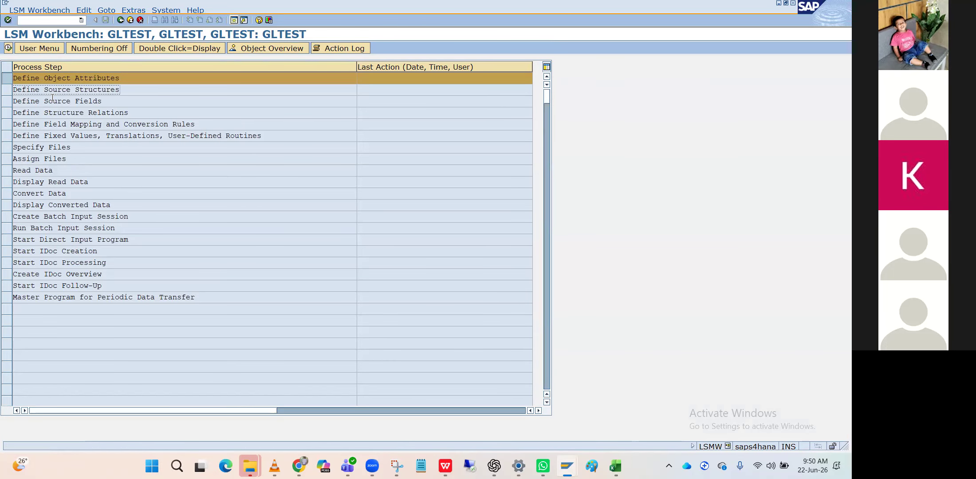
pyautogui.click(53, 101)
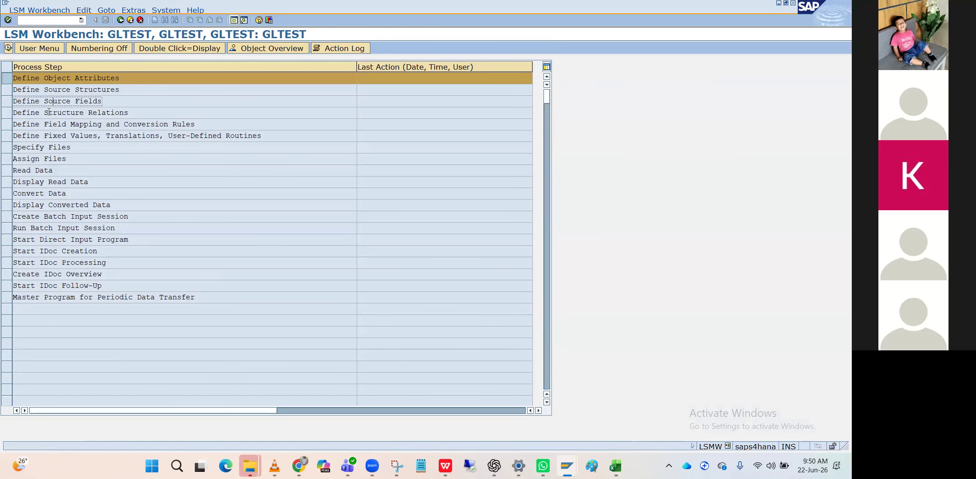
pyautogui.click(49, 113)
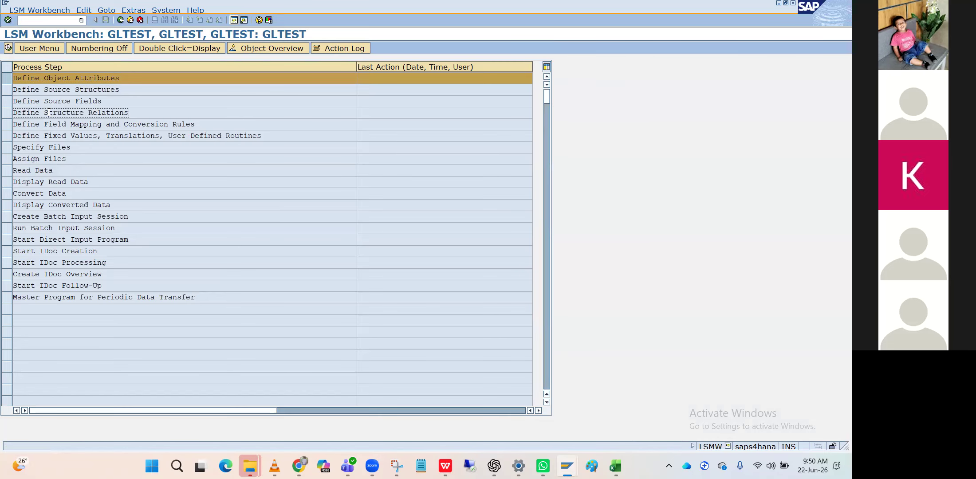
pyautogui.click(43, 124)
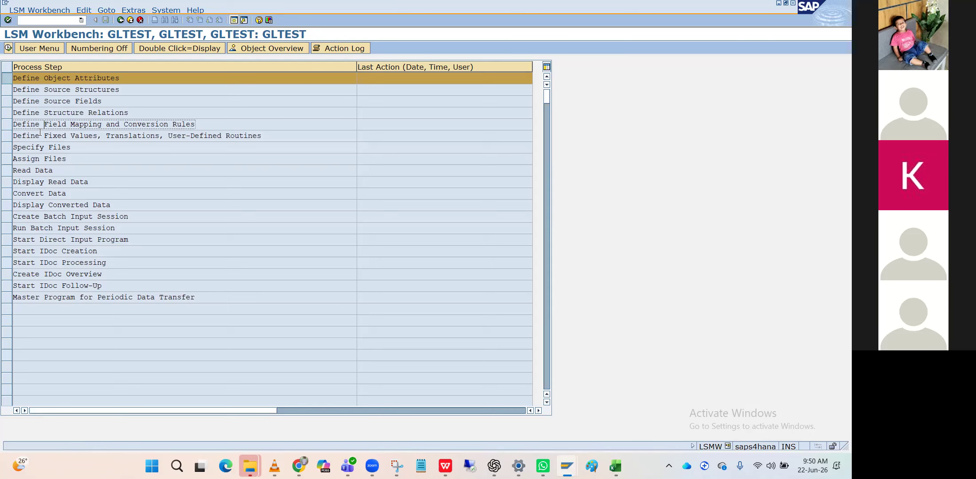
pyautogui.click(58, 135)
pyautogui.click(39, 148)
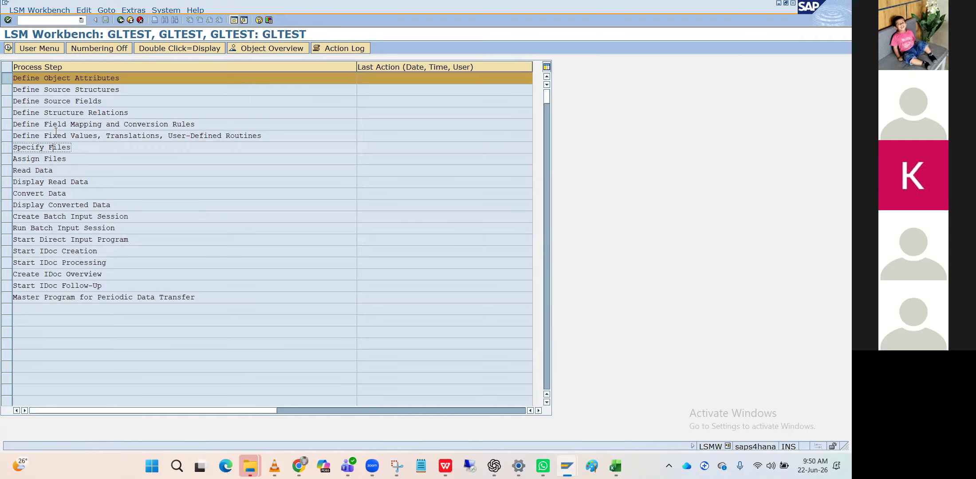
# Leave the migration workbench and display the SAP Reference IMG through transaction SPRO.
pyautogui.click(119, 22)
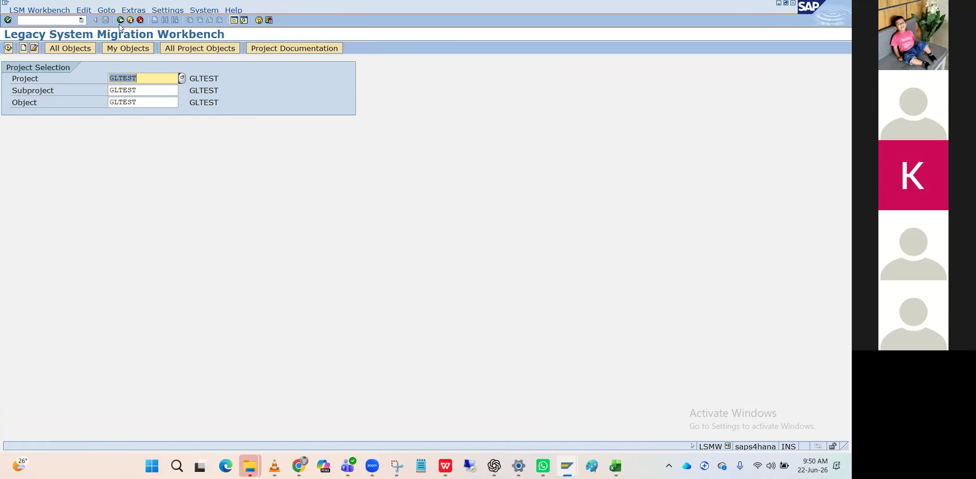
pyautogui.click(120, 21)
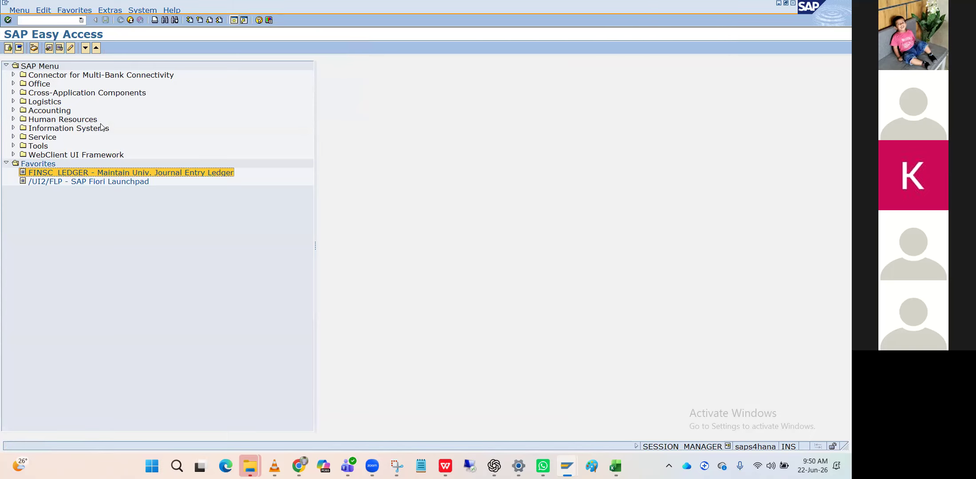
pyautogui.click(57, 21)
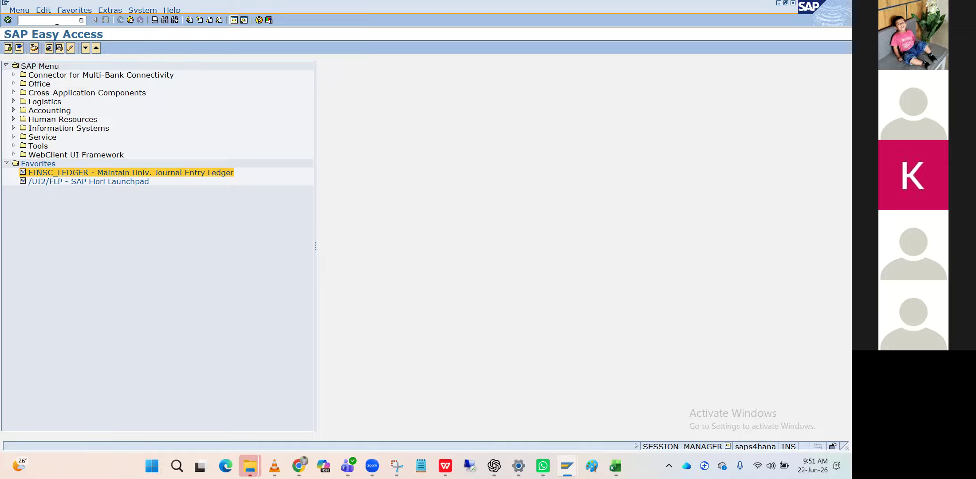
pyautogui.write('spro')
pyautogui.press('Return')
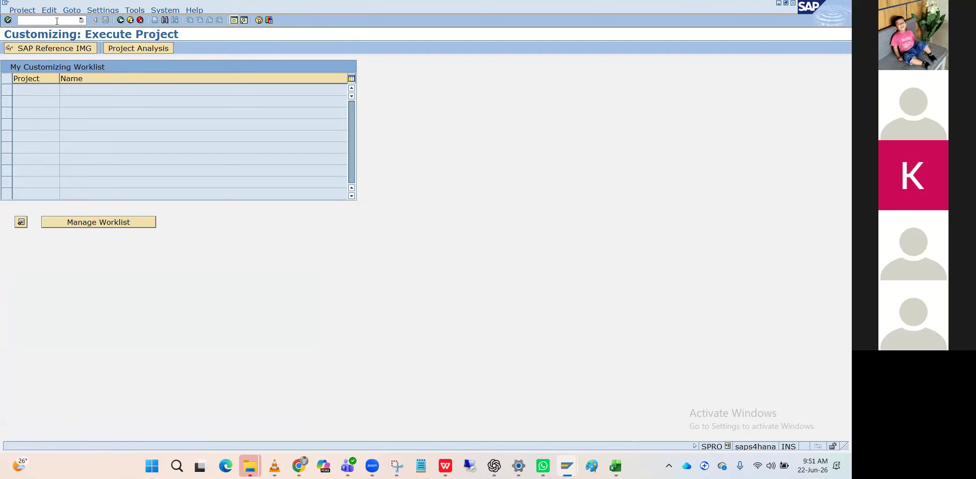
pyautogui.click(51, 45)
pyautogui.click(73, 109)
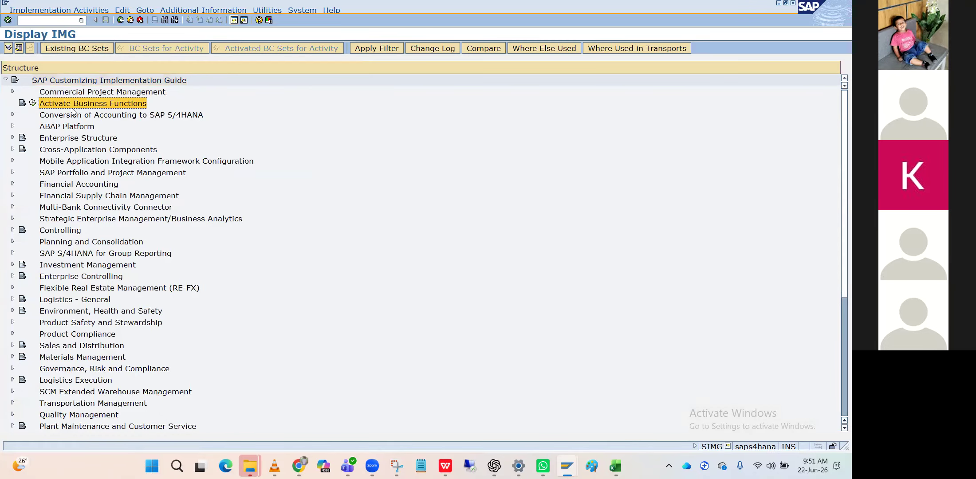
pyautogui.press('Down')
pyautogui.press('Down')
pyautogui.press('Down')
pyautogui.press('Down')
pyautogui.press('Down')
pyautogui.press('Down')
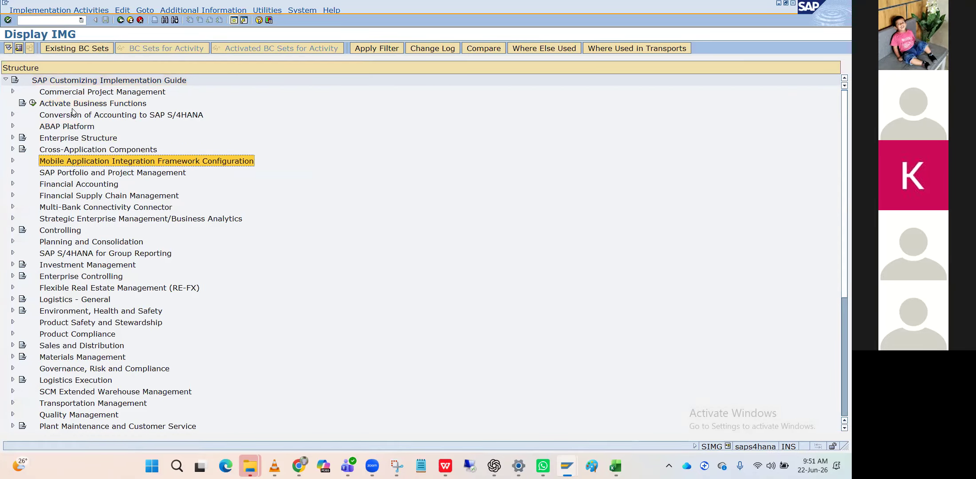
pyautogui.press('Up')
pyautogui.press('Up')
pyautogui.press('Down')
pyautogui.press('Down')
pyautogui.press('Down')
pyautogui.press('Down')
pyautogui.press('Down')
pyautogui.press('Down')
pyautogui.press('Down')
pyautogui.press('Down')
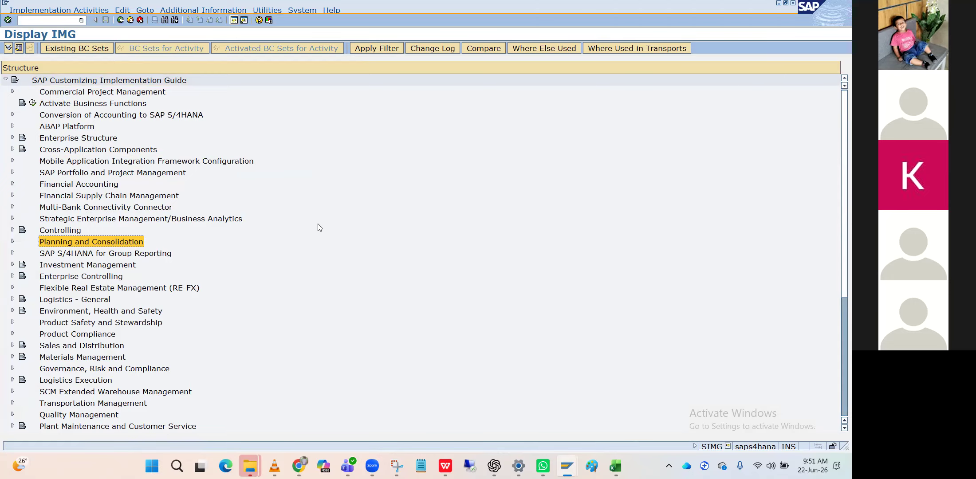
pyautogui.hotkey('alt', 'Tab')
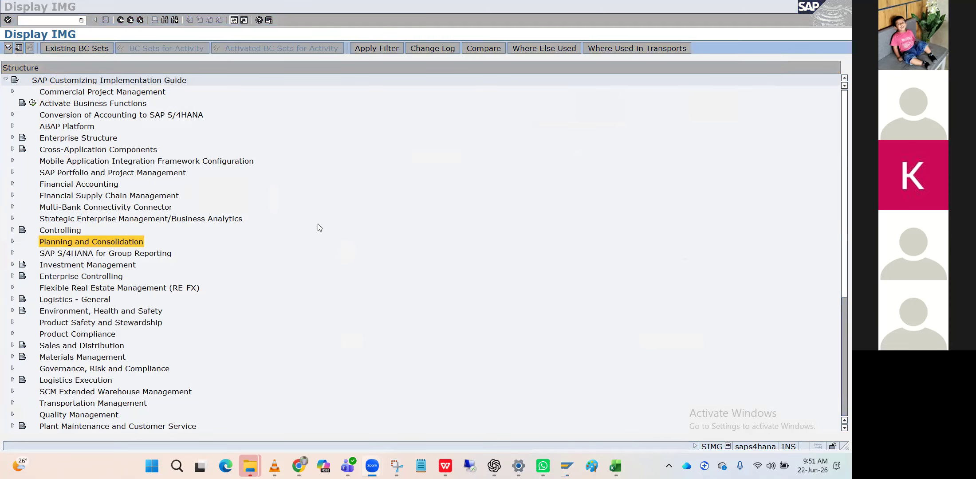
pyautogui.click(320, 228)
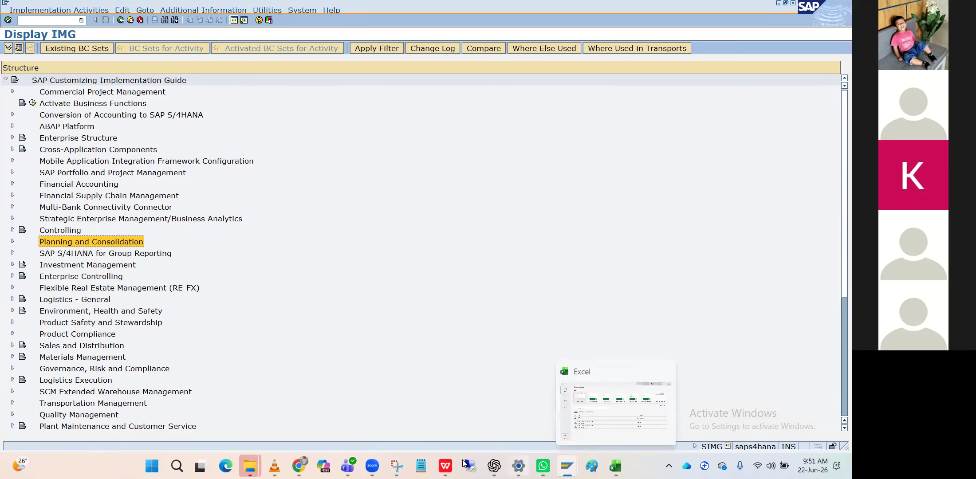
# Switch to Excel, open the workbook Book1, and close Document Recovery, keeping the recovered files for viewing another time.
pyautogui.moveTo(448, 464)
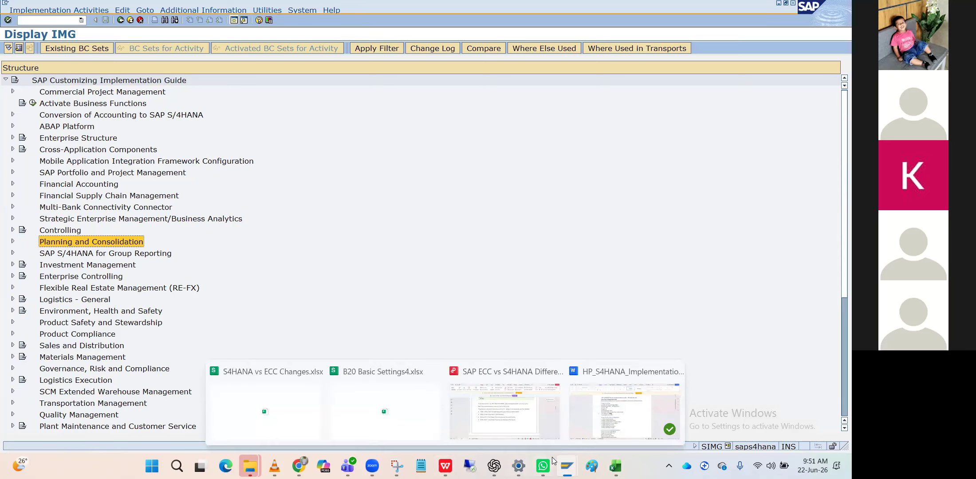
pyautogui.moveTo(567, 465)
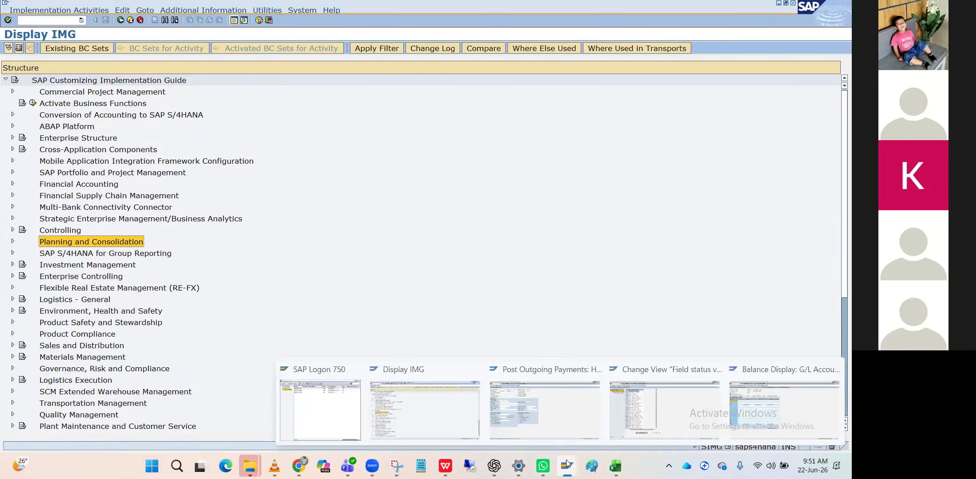
pyautogui.click(615, 466)
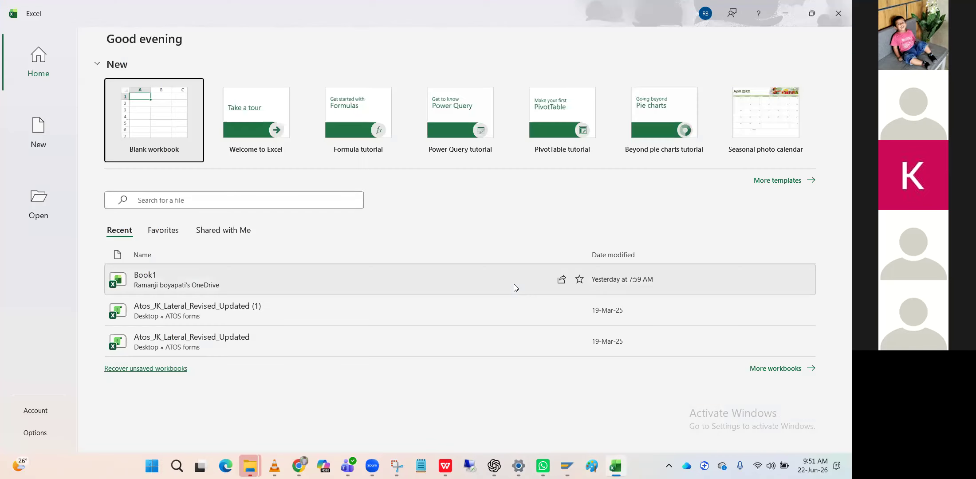
pyautogui.click(160, 275)
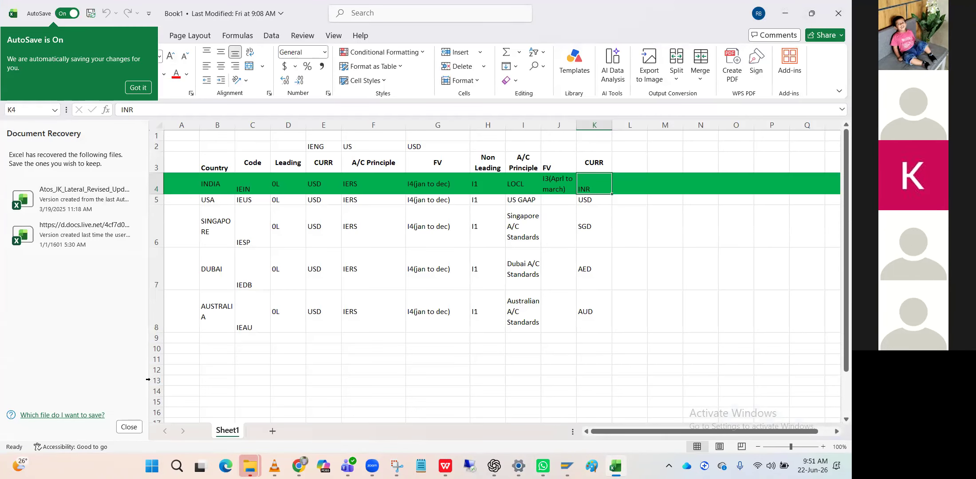
pyautogui.click(129, 427)
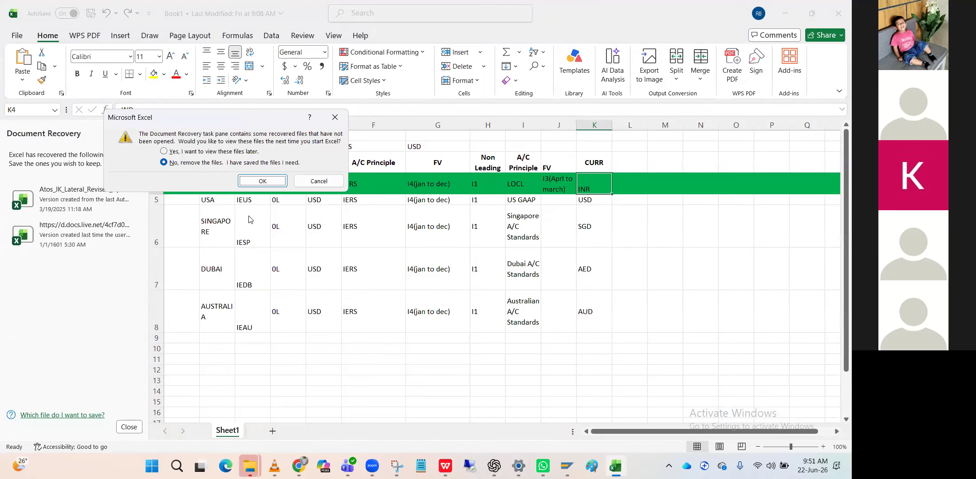
pyautogui.click(205, 152)
pyautogui.click(262, 181)
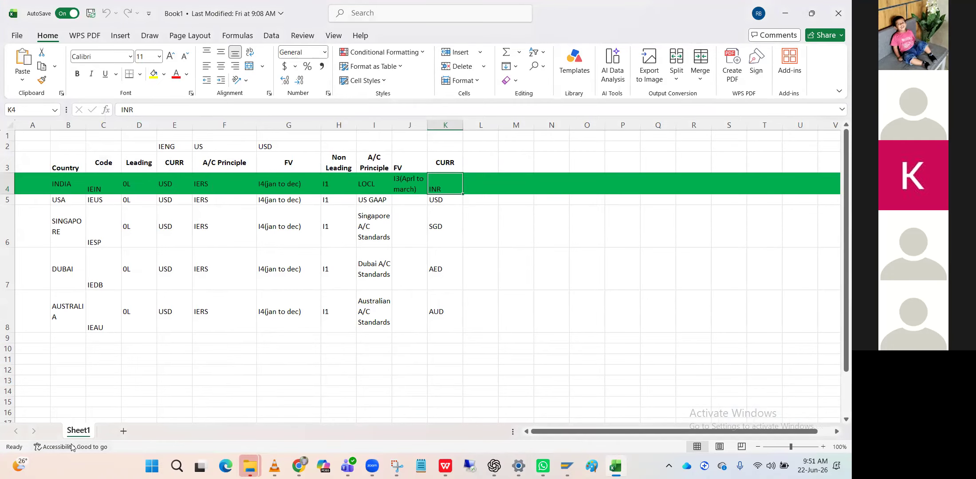
# Add a new sheet to Book1 and enter Vendor Groups in cell E2.
pyautogui.click(123, 430)
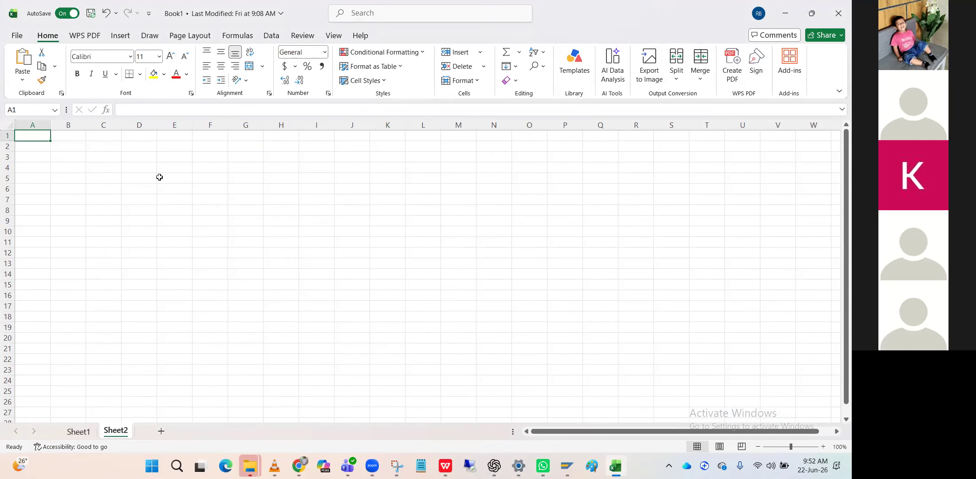
pyautogui.click(157, 149)
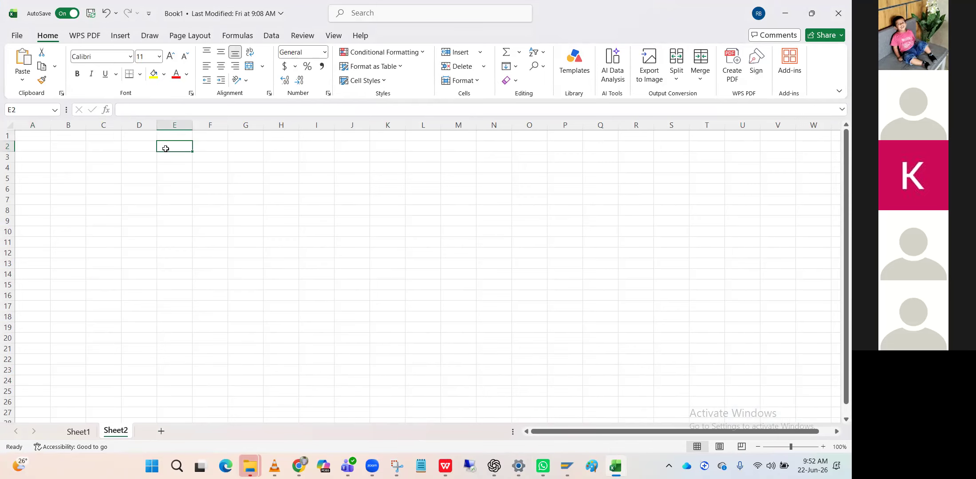
pyautogui.write('Ve')
pyautogui.write('ndo')
pyautogui.press('BackSpace')
pyautogui.write('or')
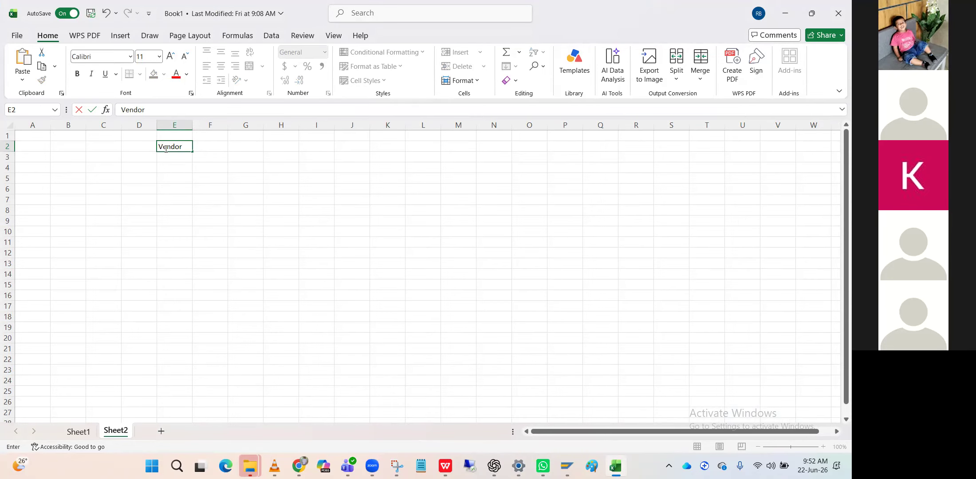
pyautogui.write(' Groups')
# Enter Vendor Number ranges in cell E3, below Vendor Groups.
pyautogui.click(165, 157)
pyautogui.write('Vendor ')
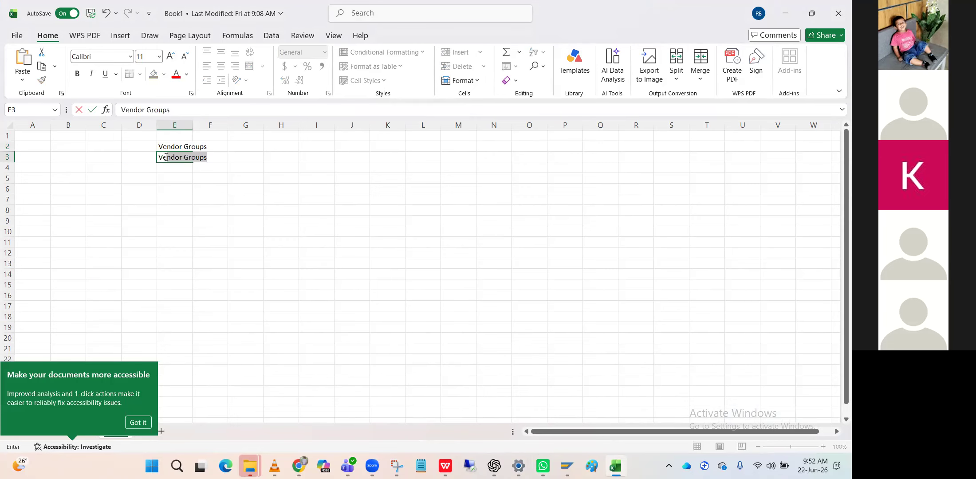
pyautogui.write('N')
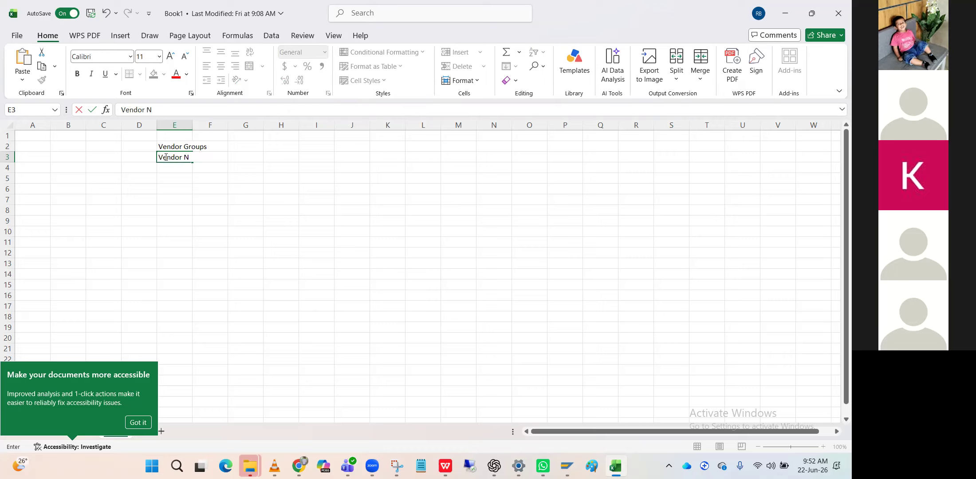
pyautogui.write('umber ranges')
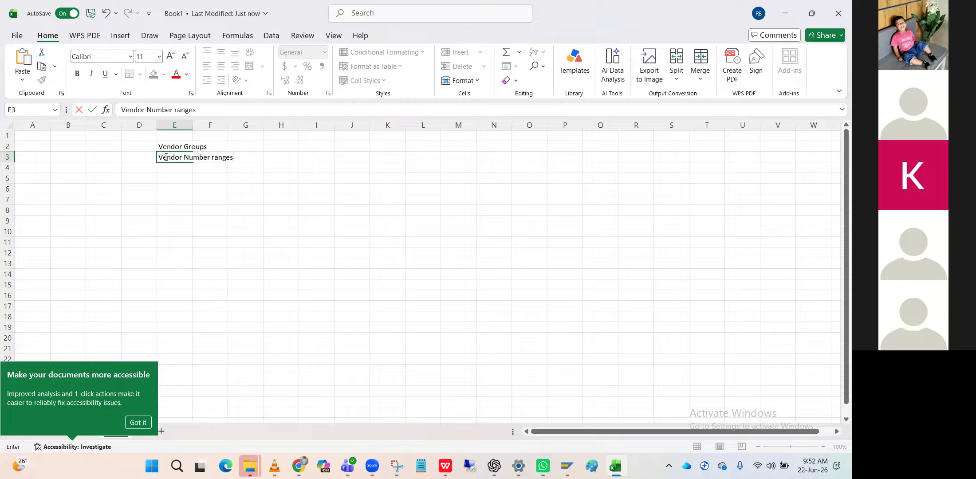
# Enter BP Groups in cell E4 and BP Number ranges in cell E5.
pyautogui.click(166, 167)
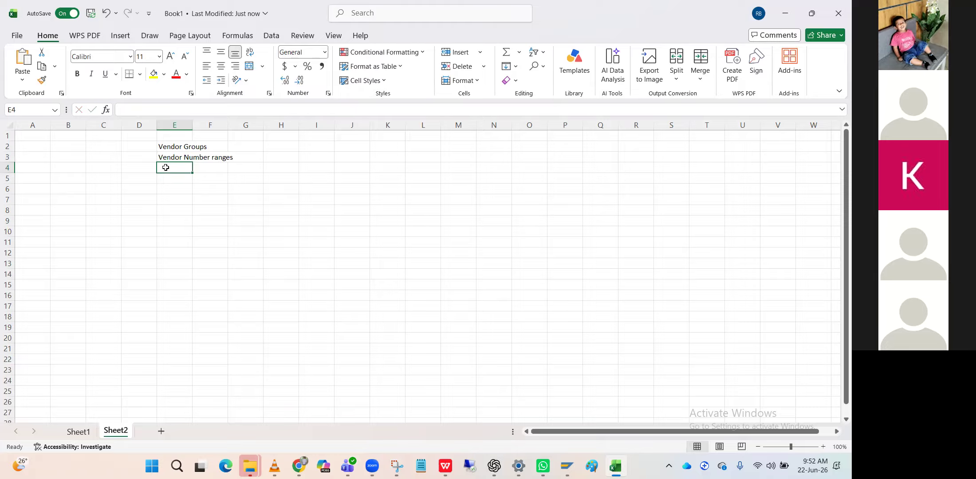
pyautogui.write('BP Gro')
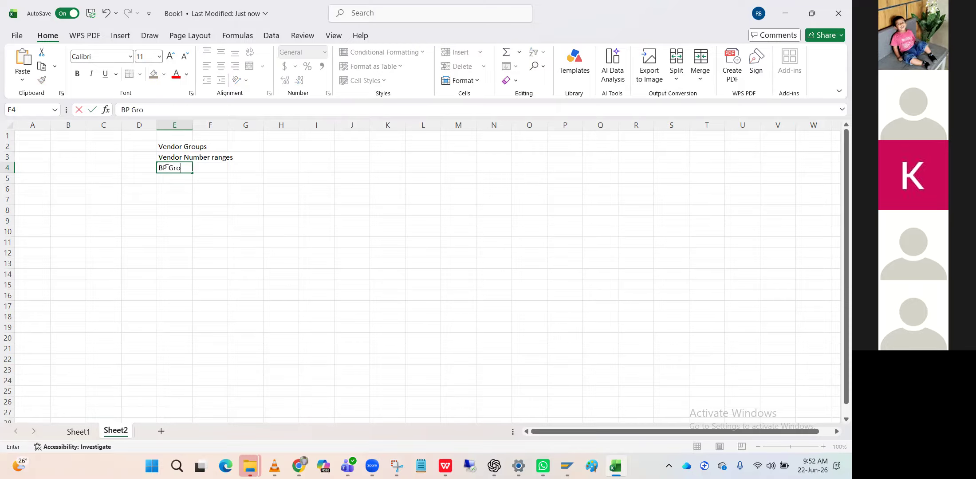
pyautogui.write('ups')
pyautogui.press('Return')
pyautogui.write('BP Numb')
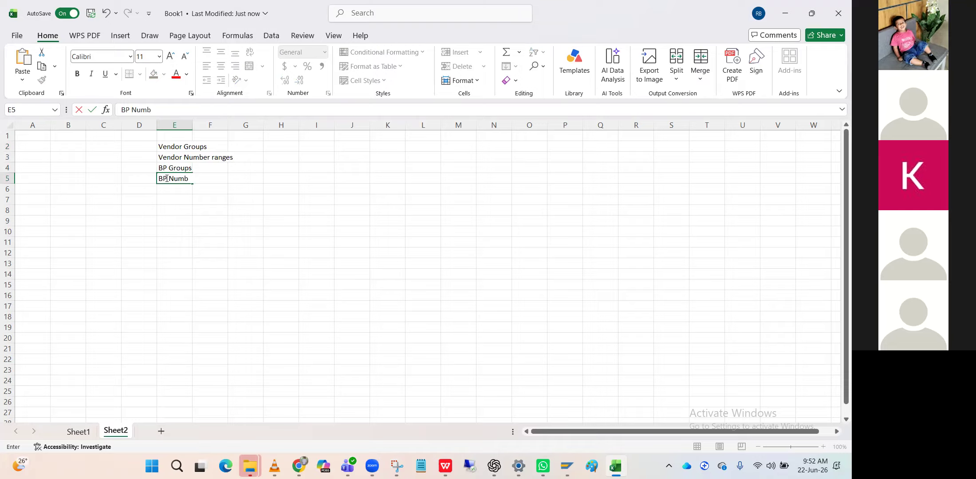
pyautogui.write('er ranges')
# Enter Syncrnization BP in cell E6 as the last topic of the list.
pyautogui.click(166, 190)
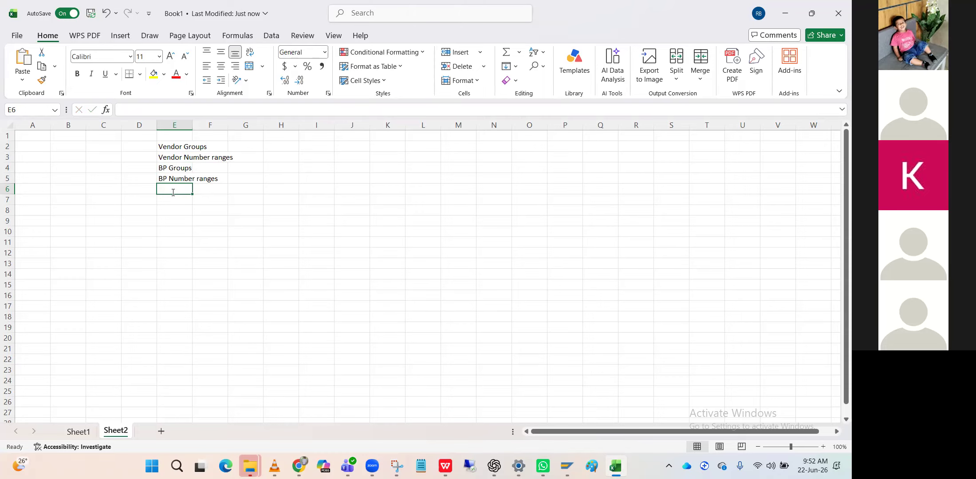
pyautogui.write('Syncrn')
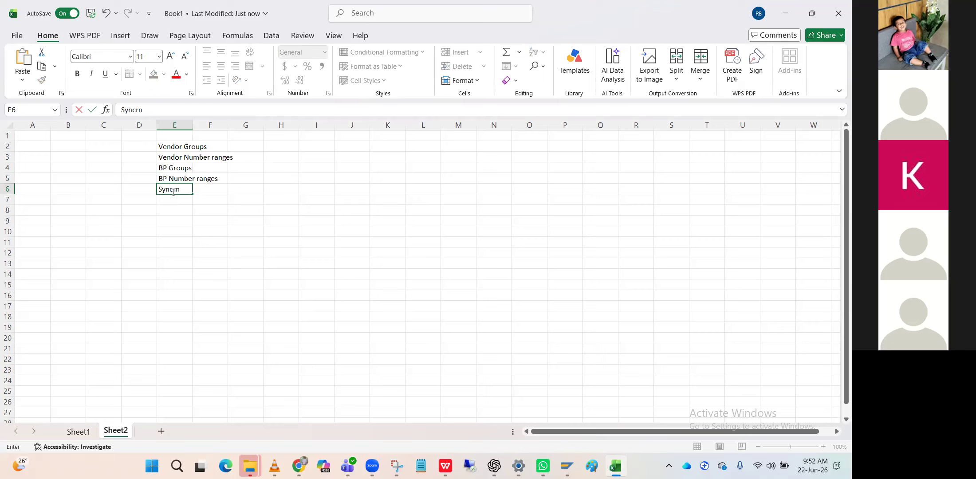
pyautogui.write('izar')
pyautogui.write('ion')
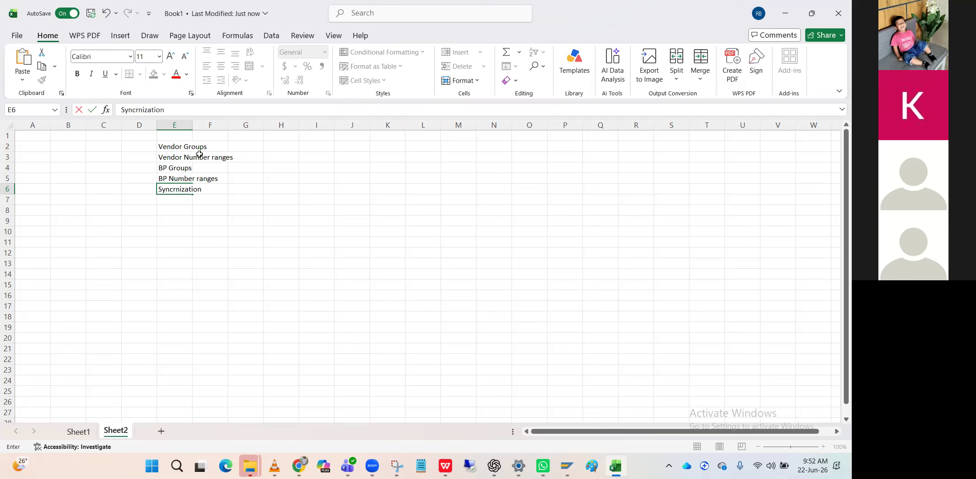
pyautogui.write(' BP')
pyautogui.press('Return')
pyautogui.click(178, 189)
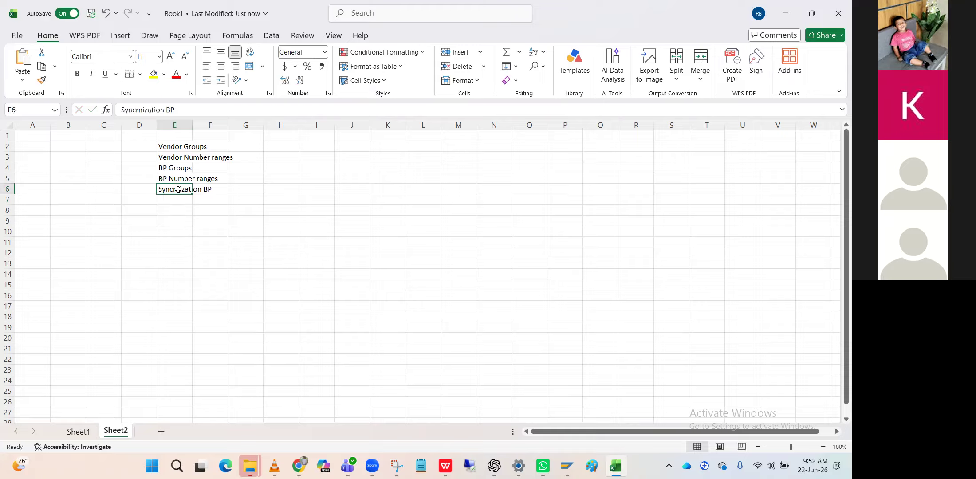
pyautogui.click(171, 156)
pyautogui.click(173, 145)
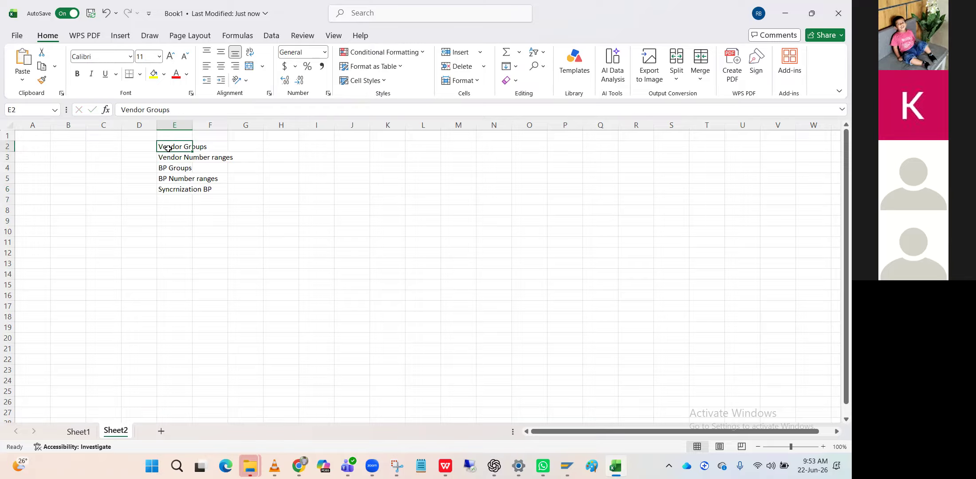
pyautogui.click(173, 158)
pyautogui.click(173, 148)
pyautogui.click(172, 157)
pyautogui.click(172, 147)
pyautogui.click(171, 168)
# Enter Tolarence for Suppliers in cell E1, above Vendor Groups.
pyautogui.click(173, 136)
pyautogui.write('T')
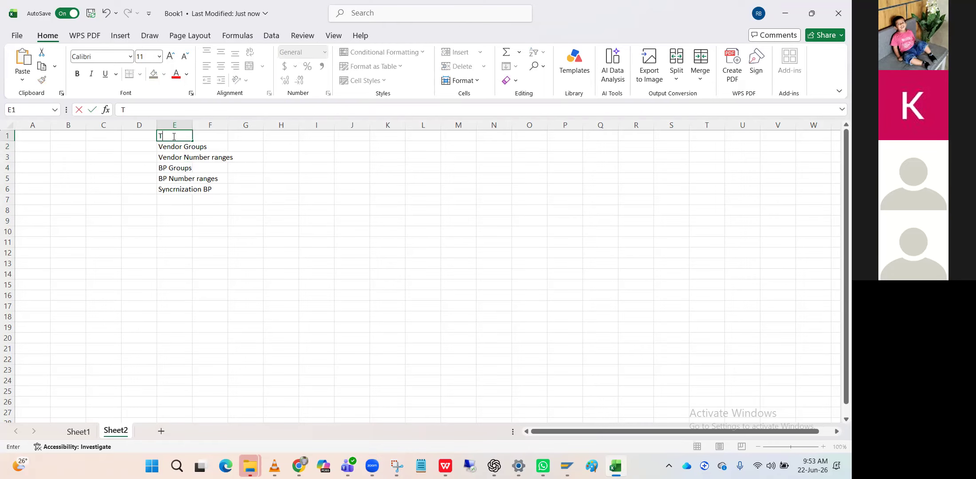
pyautogui.write('olarence for Suppliers')
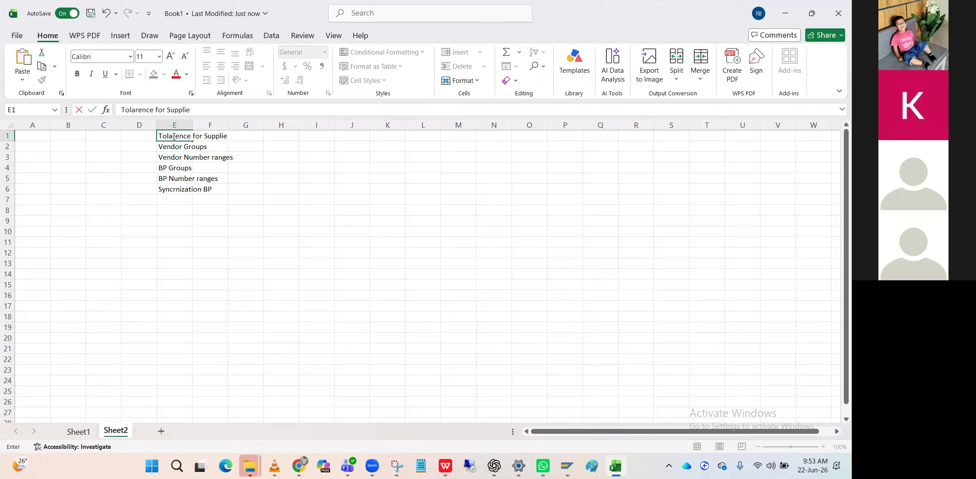
pyautogui.press('Return')
# Go through the topic list in column E entry by entry, from the supplier tolerance to the BP synchronization.
pyautogui.click(172, 137)
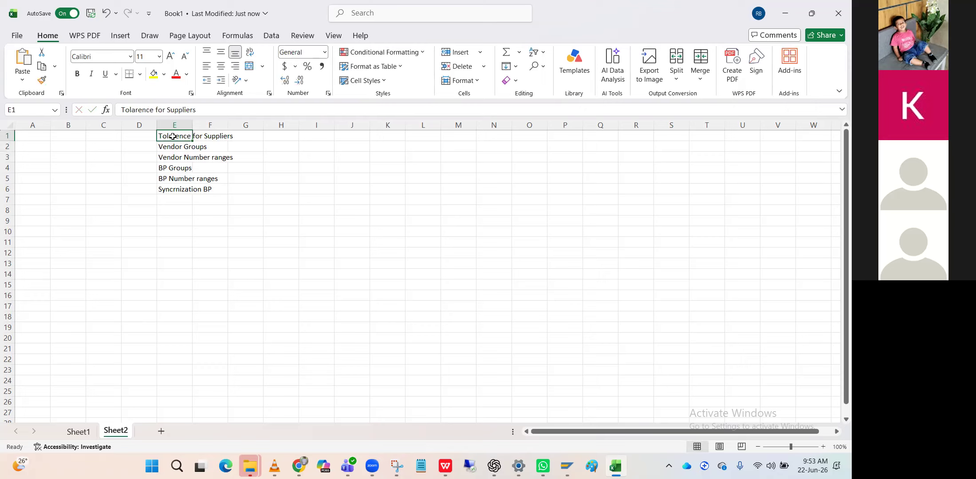
pyautogui.click(173, 146)
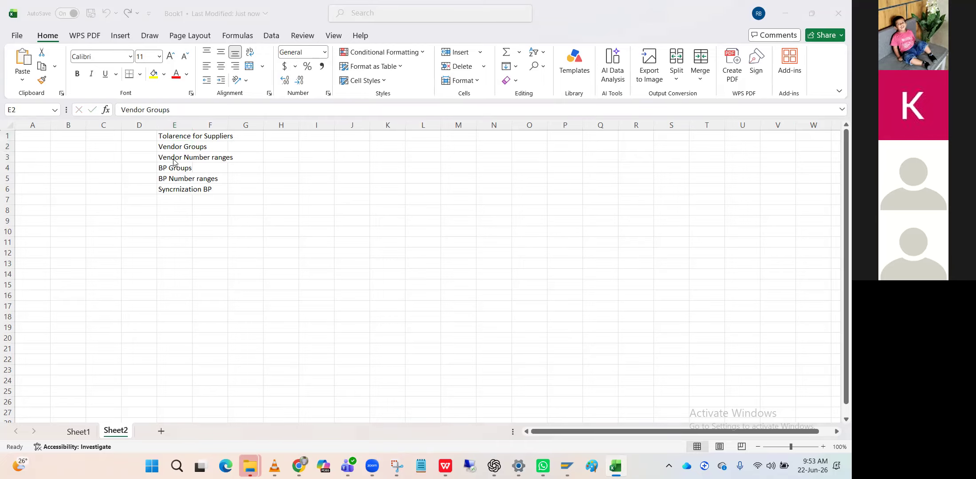
pyautogui.hotkey('alt', 'Tab')
pyautogui.hotkey('alt', 'Tab')
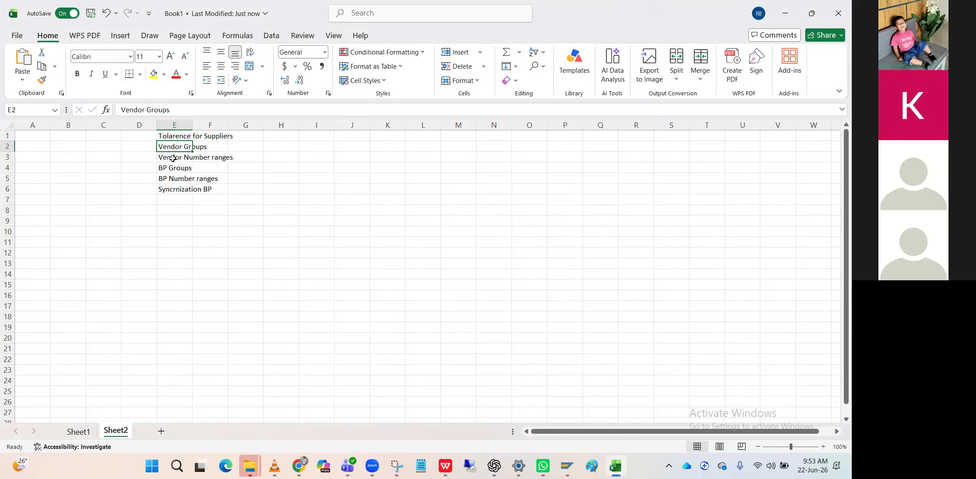
pyautogui.click(180, 135)
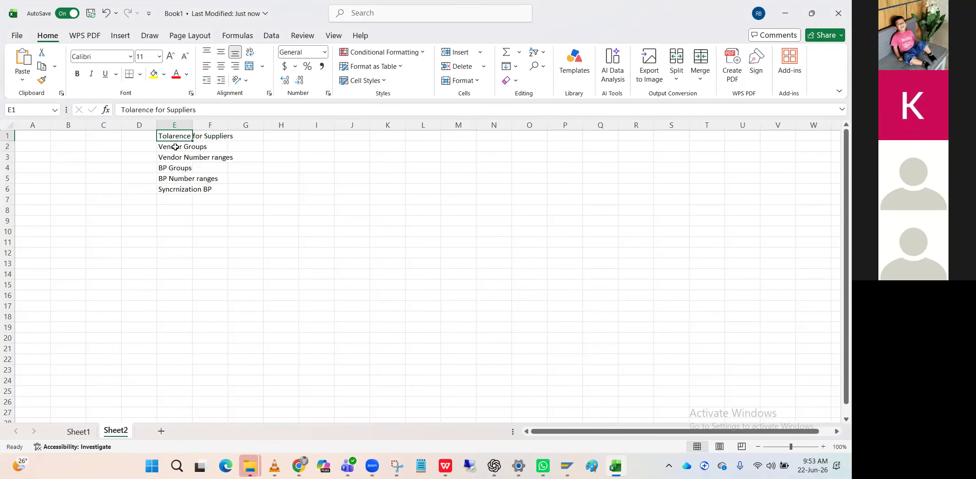
pyautogui.click(175, 147)
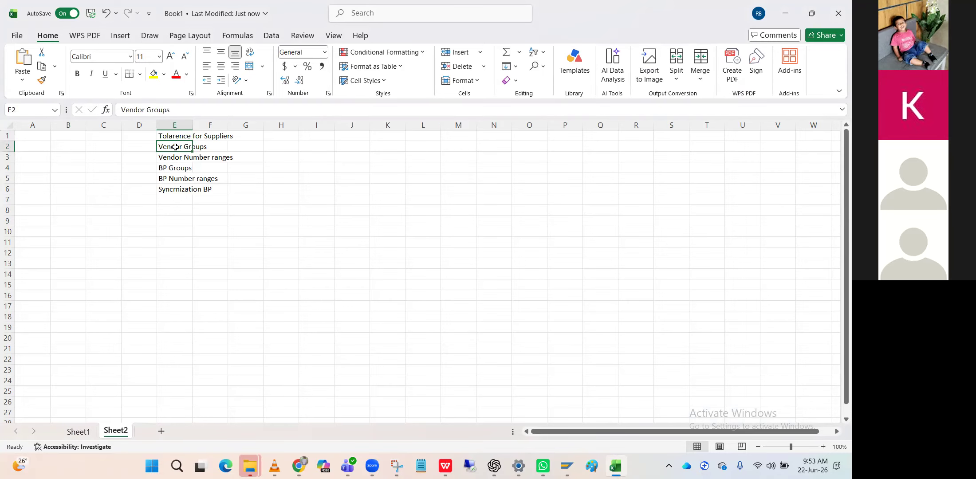
pyautogui.click(175, 157)
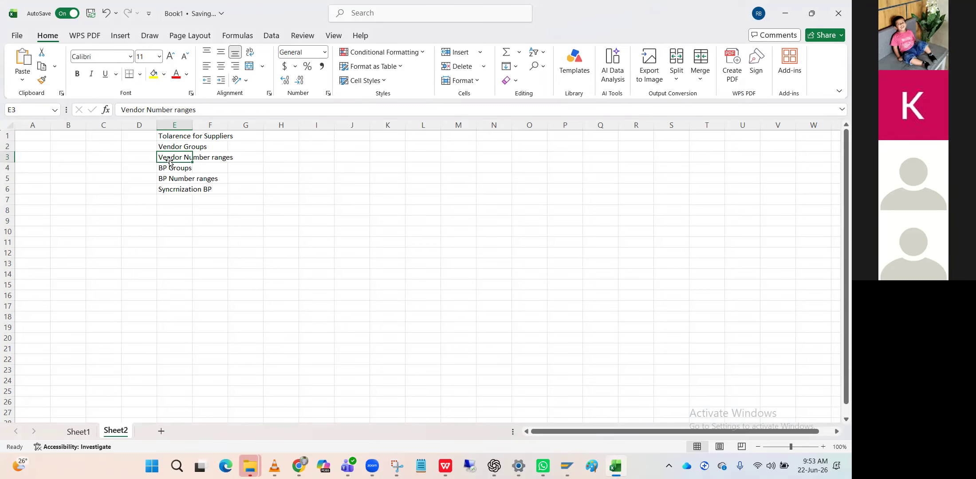
pyautogui.click(172, 166)
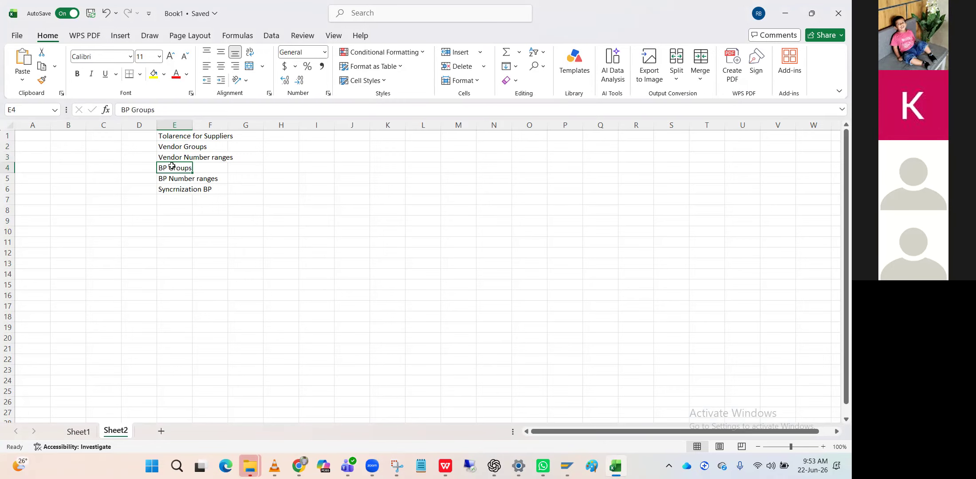
pyautogui.click(172, 179)
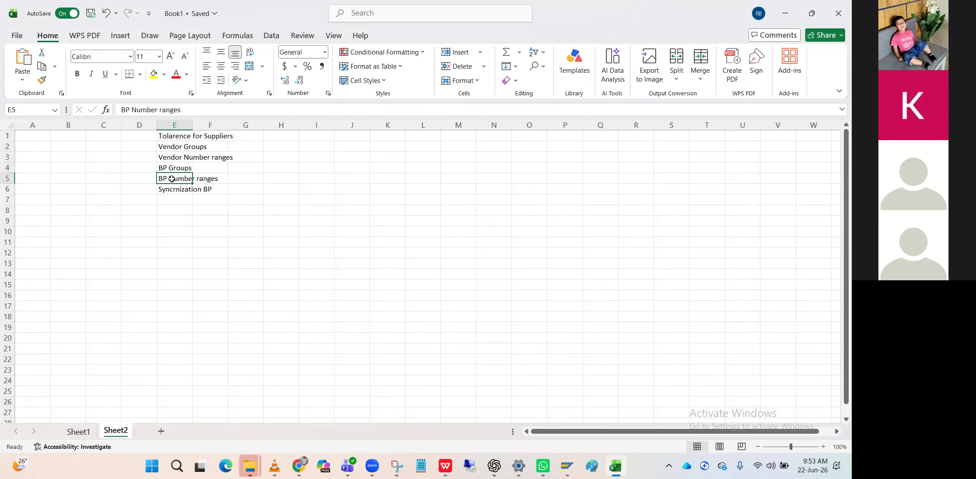
pyautogui.click(167, 189)
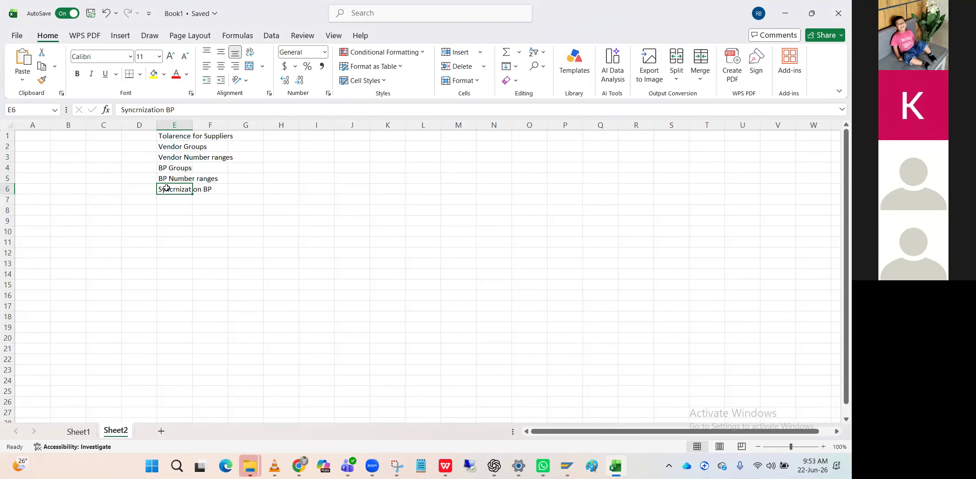
pyautogui.click(170, 139)
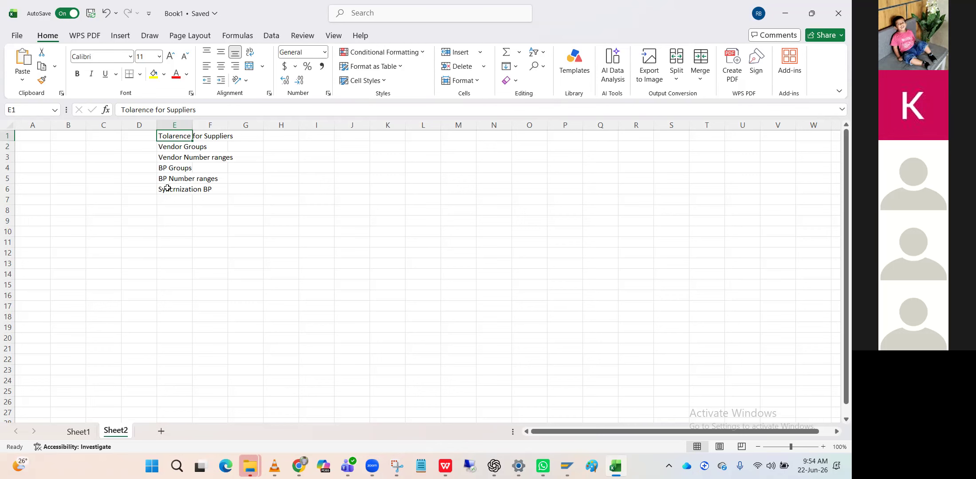
# Switch to the SAP Display IMG window and expand Financial Accounting down to Accounts Receivable and Accounts Payable.
pyautogui.hotkey('alt', 'Tab')
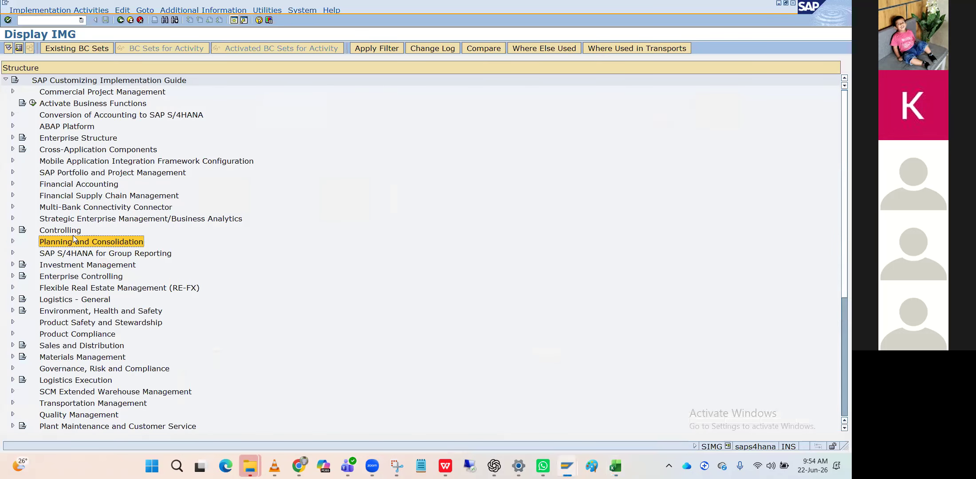
pyautogui.click(75, 142)
pyautogui.press('Down')
pyautogui.press('Down')
pyautogui.press('Down')
pyautogui.press('Down')
pyautogui.press('Right')
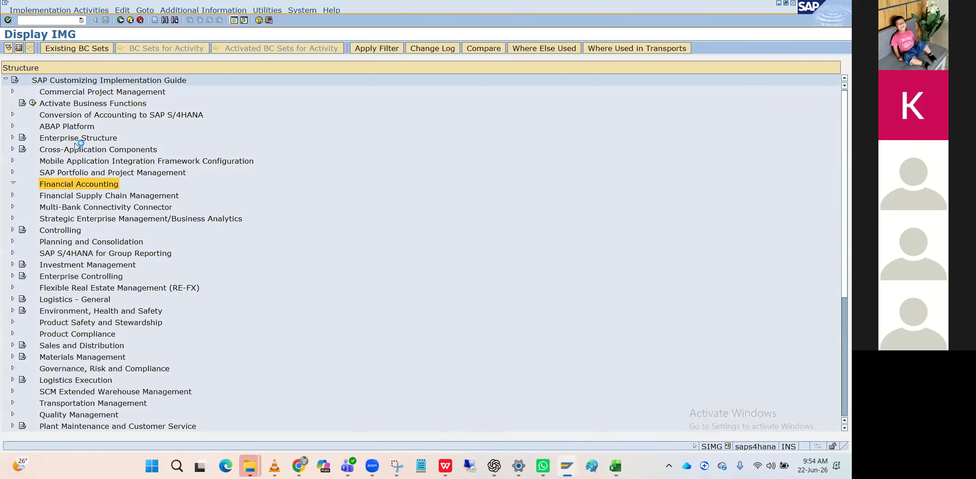
pyautogui.press('Down')
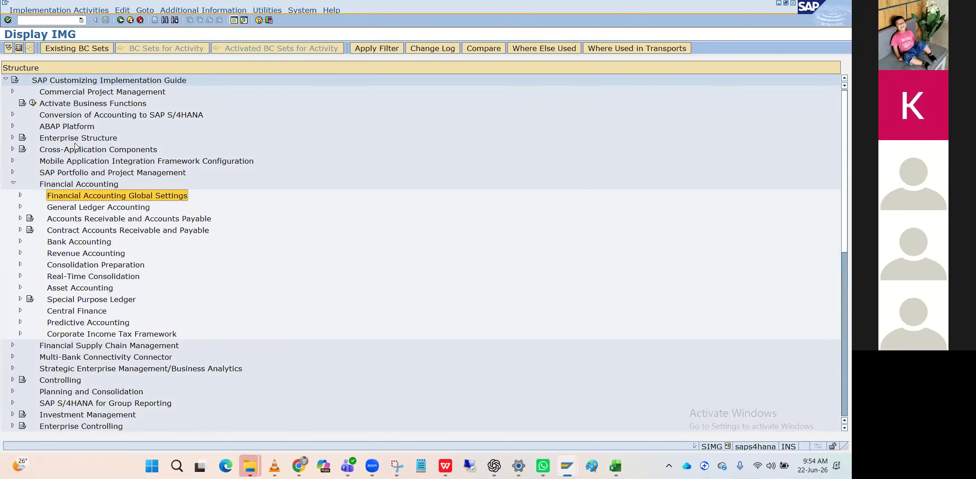
pyautogui.press('Down')
pyautogui.press('Down')
pyautogui.press('Right')
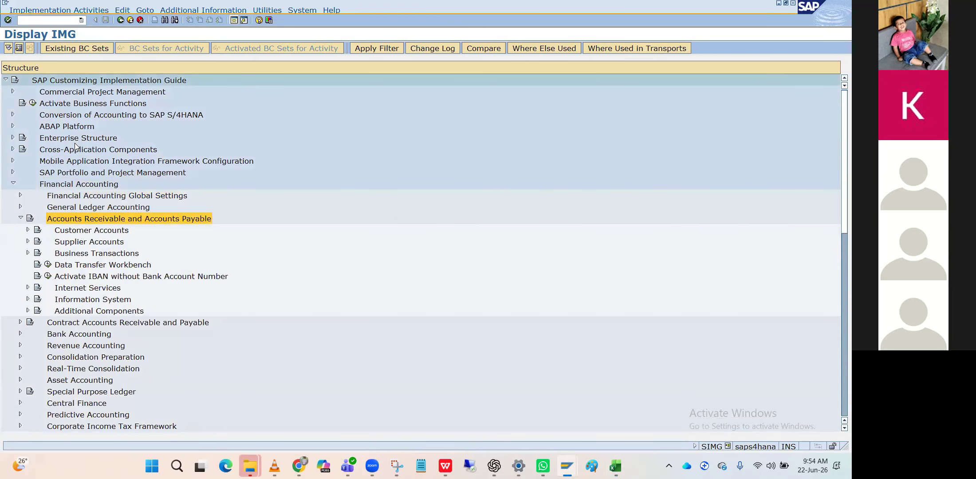
# Expand Supplier Accounts, Master Data and Preparations for Creating Supplier Master Data in the IMG structure.
pyautogui.press('Down')
pyautogui.press('Down')
pyautogui.press('Right')
pyautogui.press('Down')
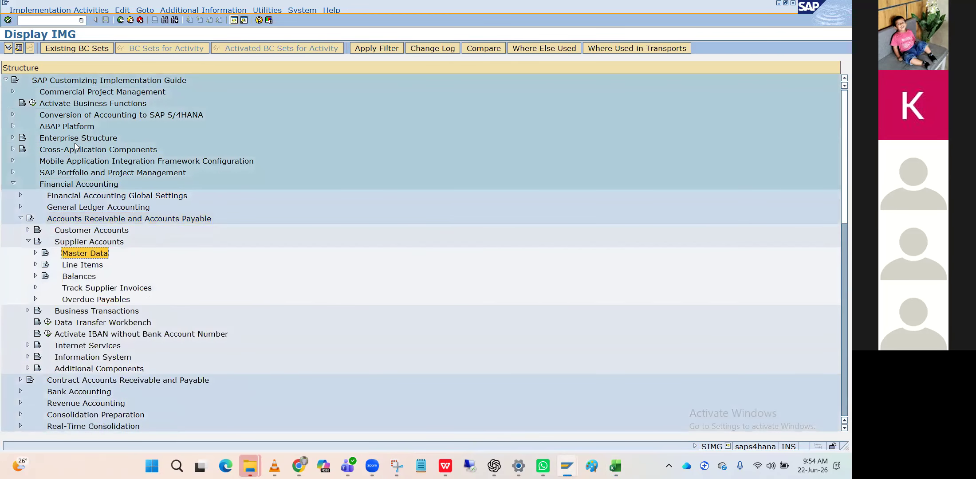
pyautogui.press('Right')
pyautogui.press('Down')
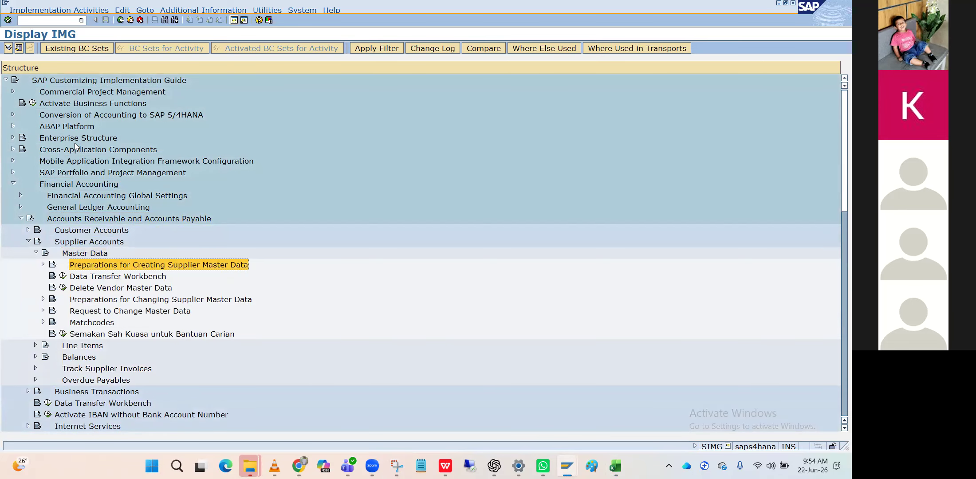
pyautogui.press('Right')
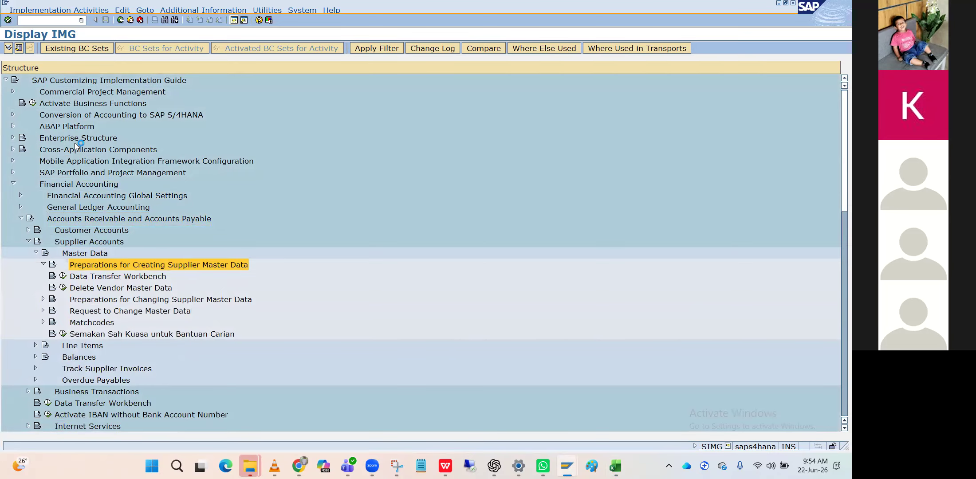
pyautogui.press('Down')
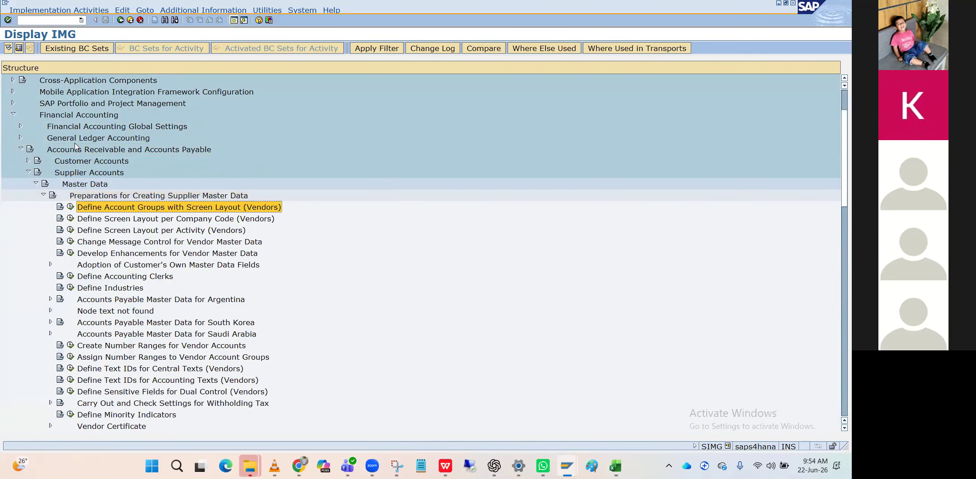
# Execute Define Account Groups with Screen Layout (Vendors) and look through the existing vendor account groups.
pyautogui.click(71, 208)
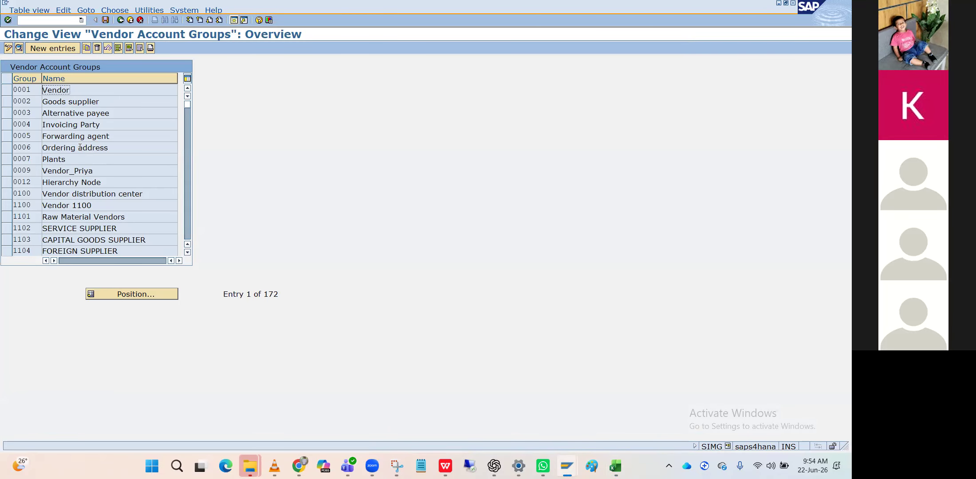
pyautogui.scroll(-3, 80, 151)
pyautogui.scroll(3, 80, 151)
# Add a new vendor account group HPIN with the meaning Local suppliers and open its General Data field status.
pyautogui.click(44, 49)
pyautogui.write('HP')
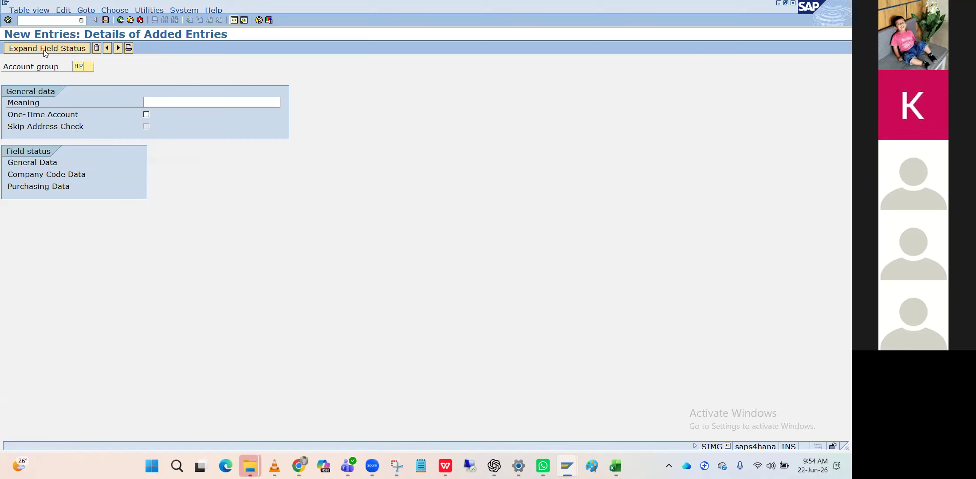
pyautogui.write('IN')
pyautogui.press('Tab')
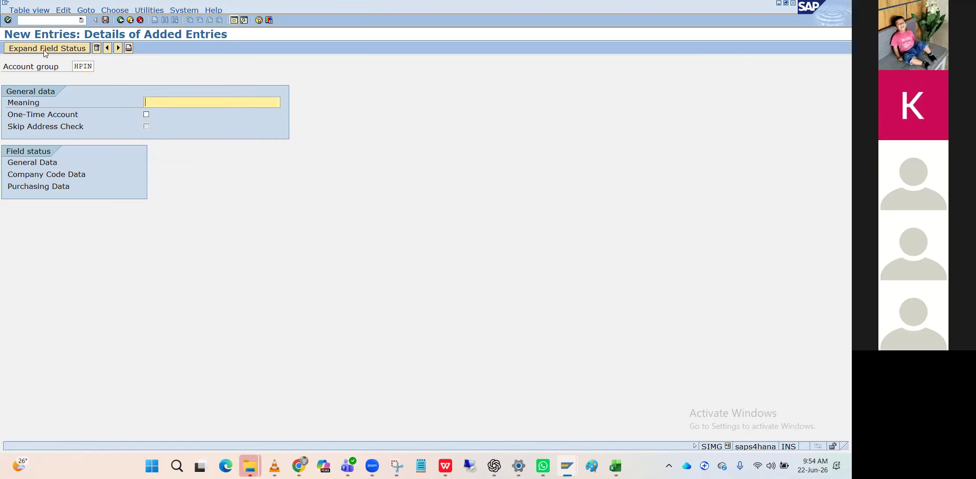
pyautogui.write('Local  suppliers')
pyautogui.doubleClick(60, 162)
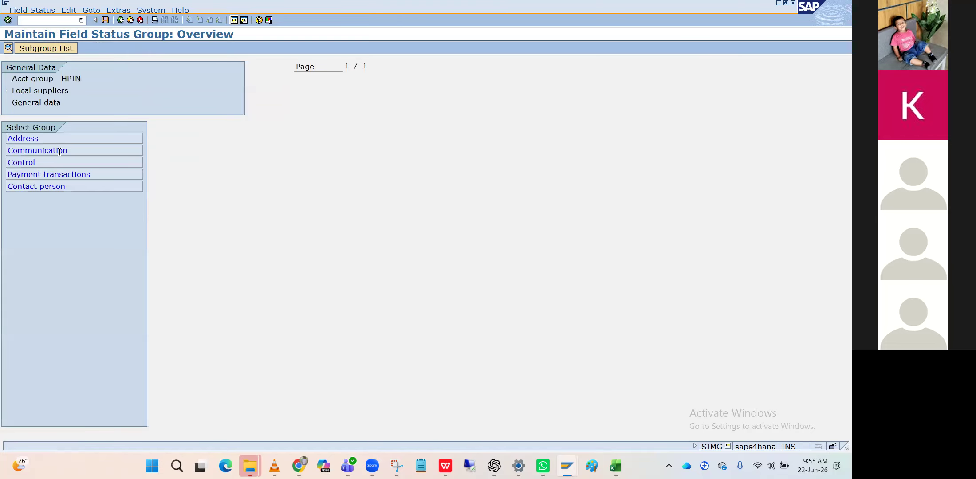
# Review the Address and Communication field status settings in the General Data of account group HPIN.
pyautogui.doubleClick(57, 141)
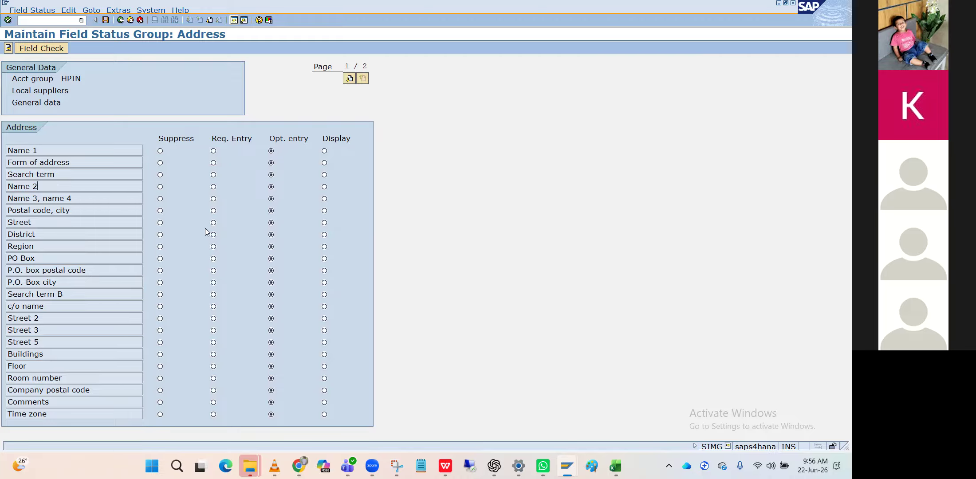
pyautogui.click(121, 20)
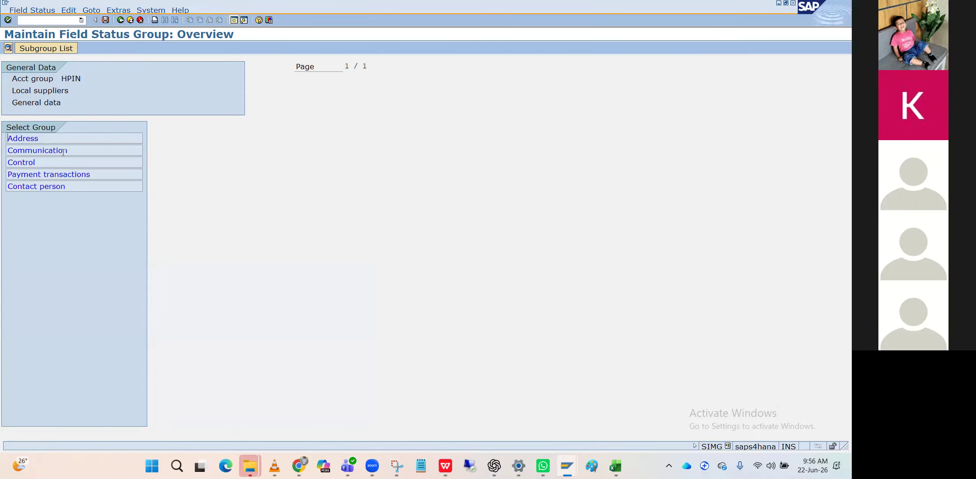
pyautogui.doubleClick(63, 151)
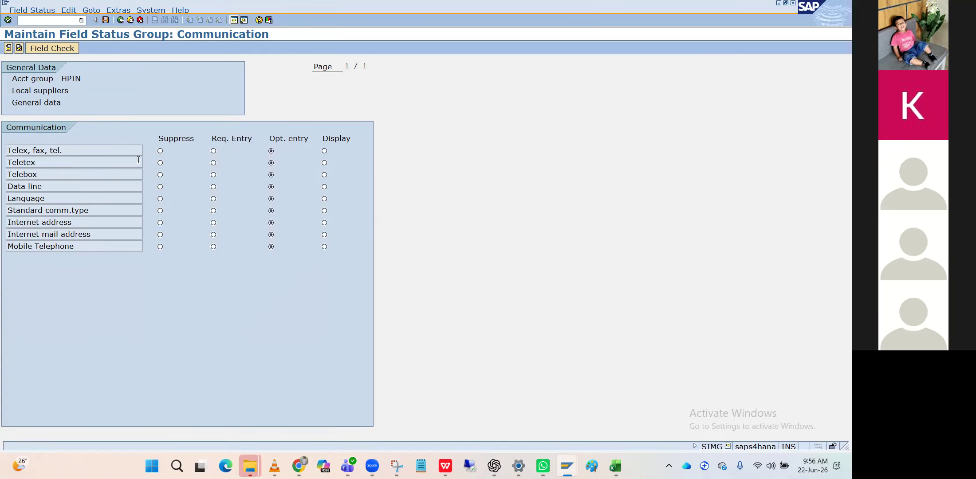
pyautogui.click(120, 21)
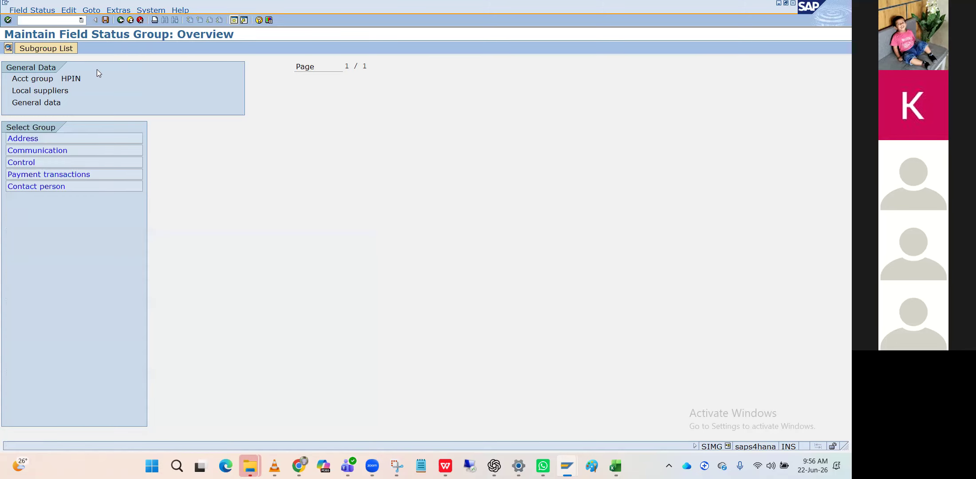
# Keep Bank details as an optional entry in the General Data payment transactions and save account group HPIN.
pyautogui.doubleClick(70, 174)
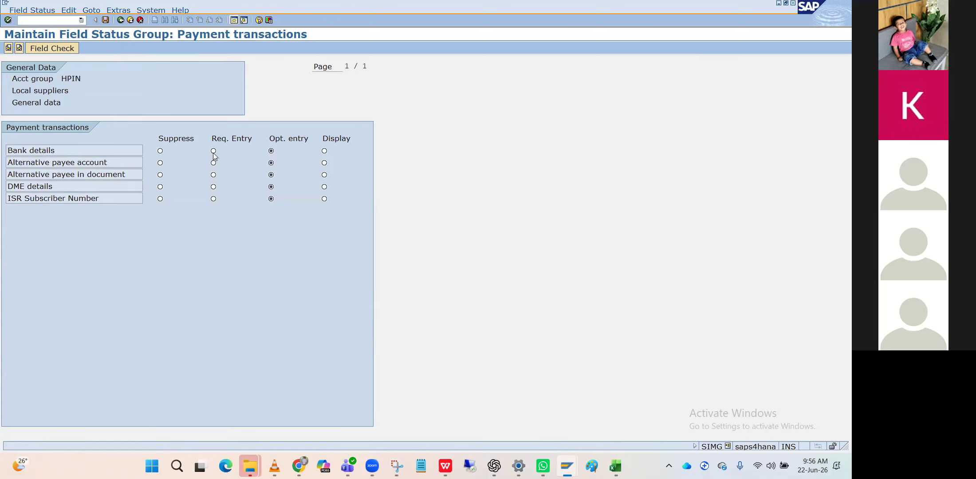
pyautogui.click(213, 151)
pyautogui.click(271, 151)
pyautogui.click(106, 21)
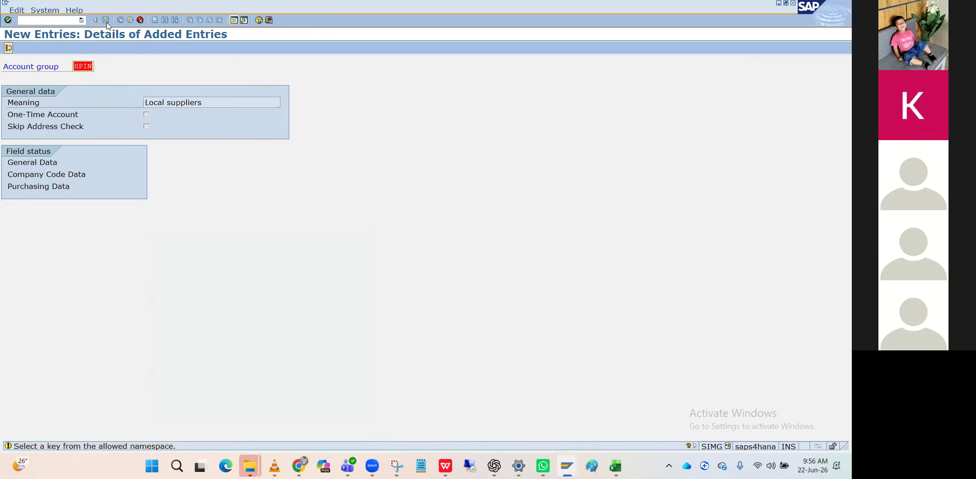
pyautogui.click(107, 23)
pyautogui.press('Return')
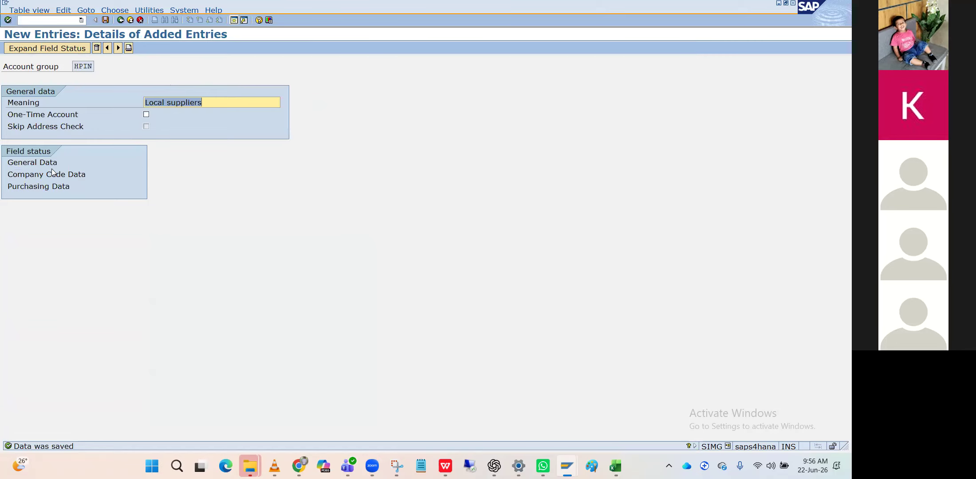
# Make Reconciliation account a required entry in the Account management group of HPIN's Company Code Data and save.
pyautogui.doubleClick(44, 163)
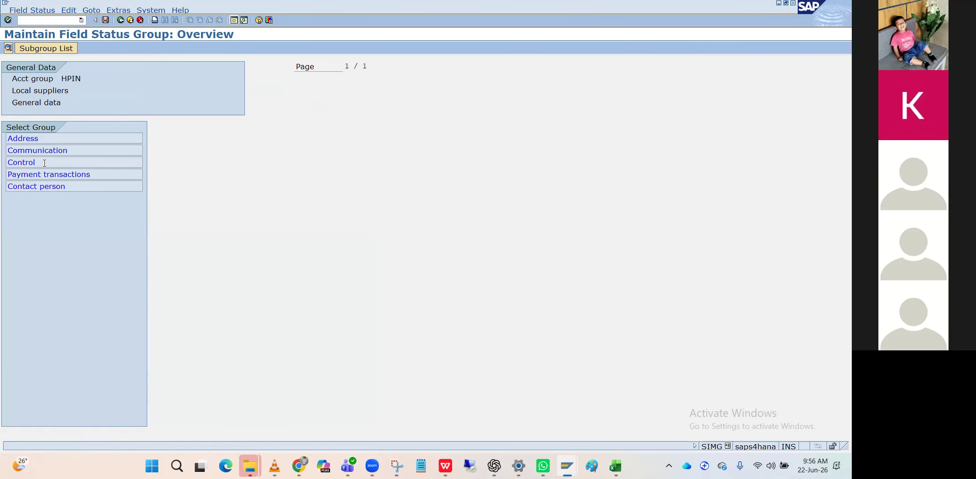
pyautogui.click(120, 20)
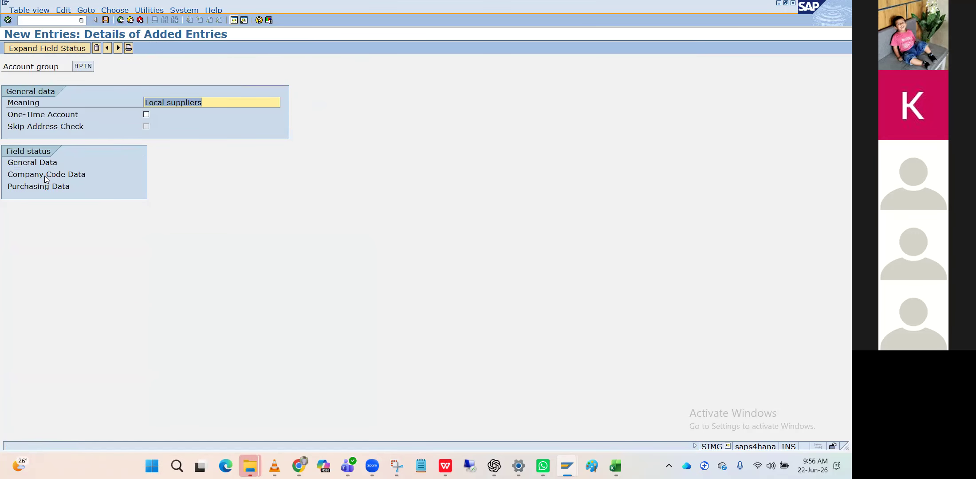
pyautogui.doubleClick(44, 174)
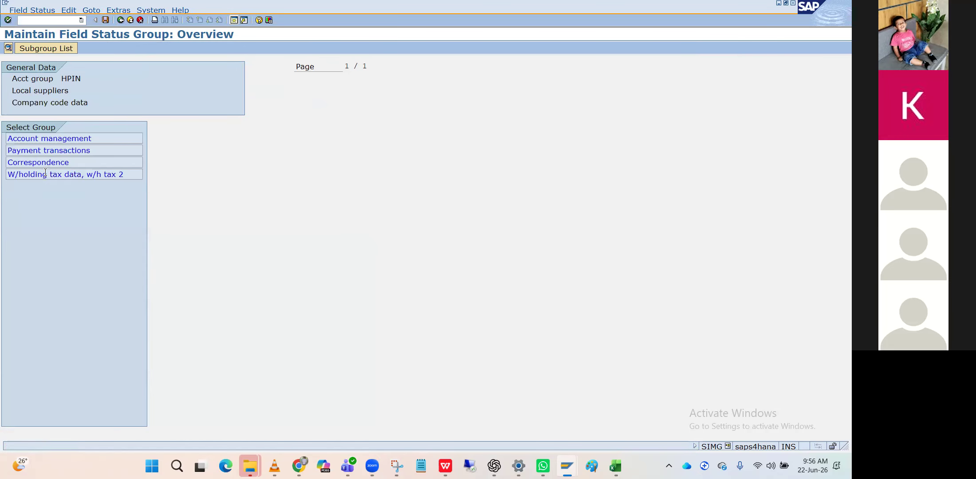
pyautogui.doubleClick(45, 139)
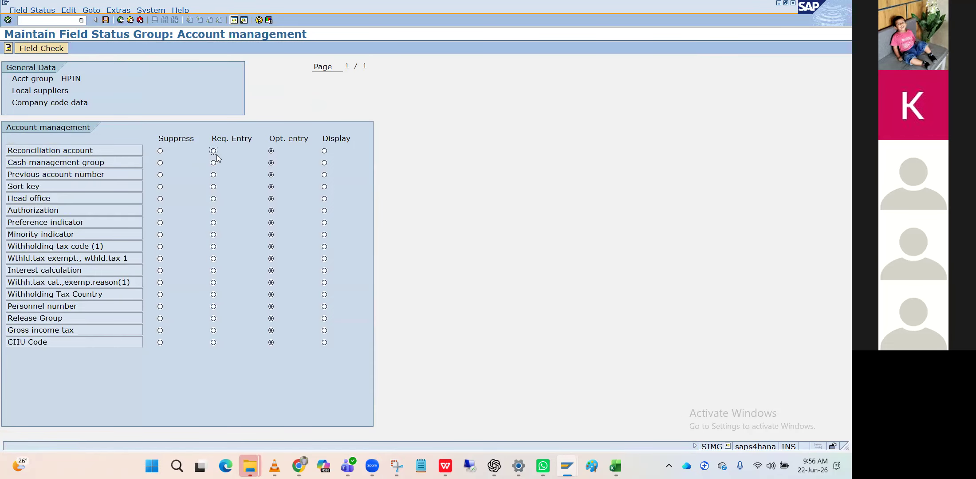
pyautogui.click(106, 23)
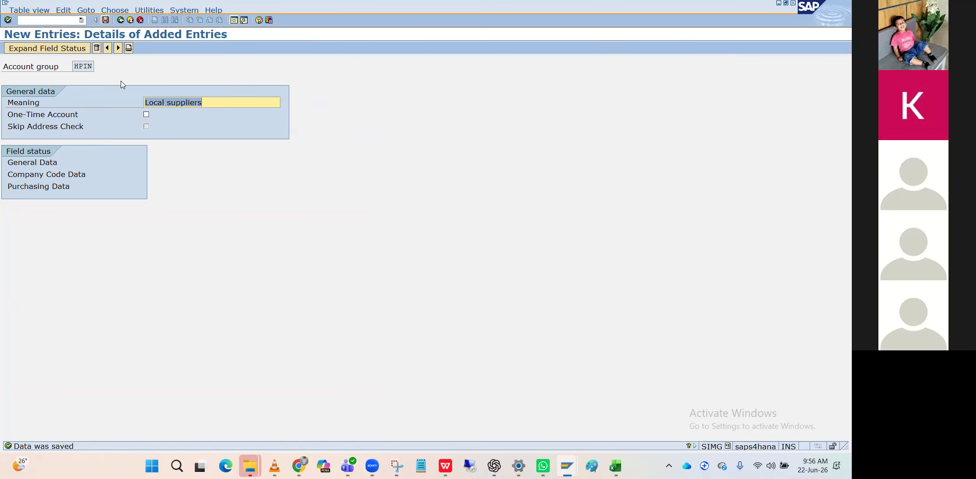
# In HPIN's company code payment transactions, make Terms of payment a required entry, leave Payment methods optional, and save.
pyautogui.doubleClick(54, 177)
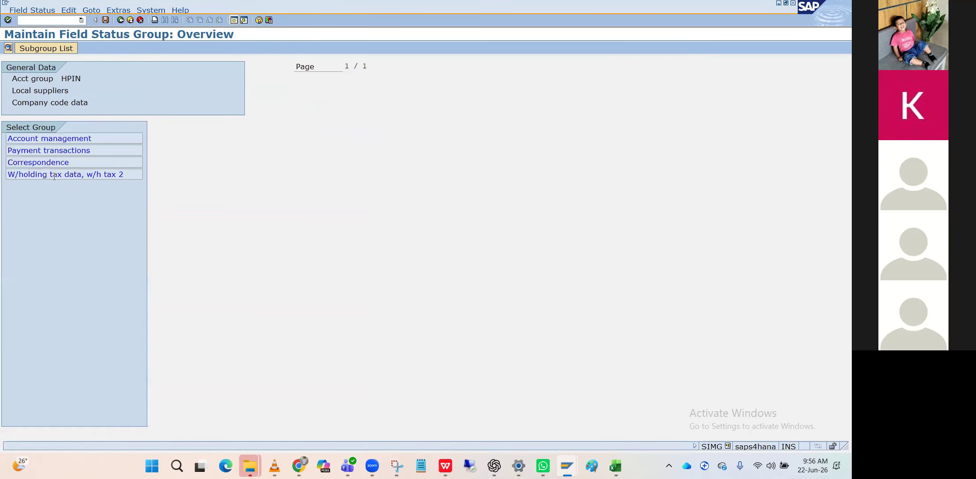
pyautogui.doubleClick(54, 151)
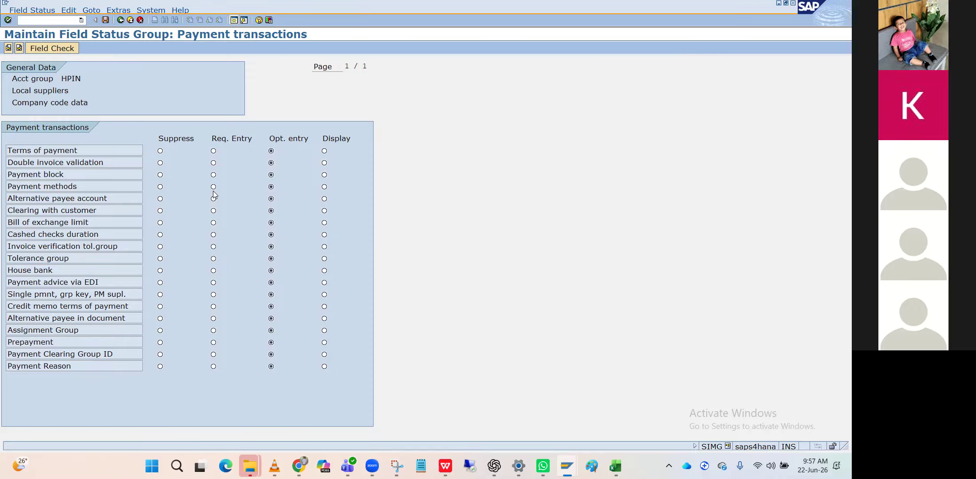
pyautogui.click(213, 191)
pyautogui.click(274, 189)
pyautogui.click(215, 151)
pyautogui.click(105, 20)
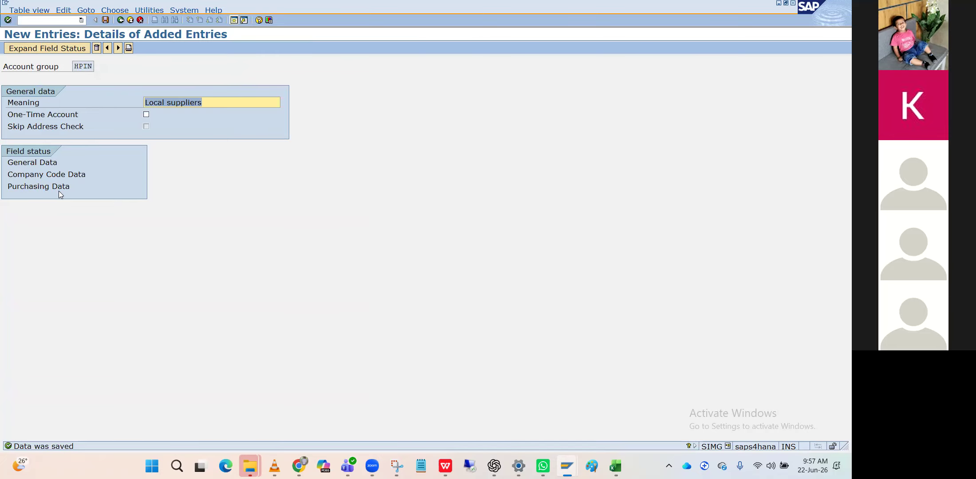
# Review the Purchasing data field status of HPIN and return to the vendor account groups overview.
pyautogui.doubleClick(26, 188)
pyautogui.doubleClick(40, 137)
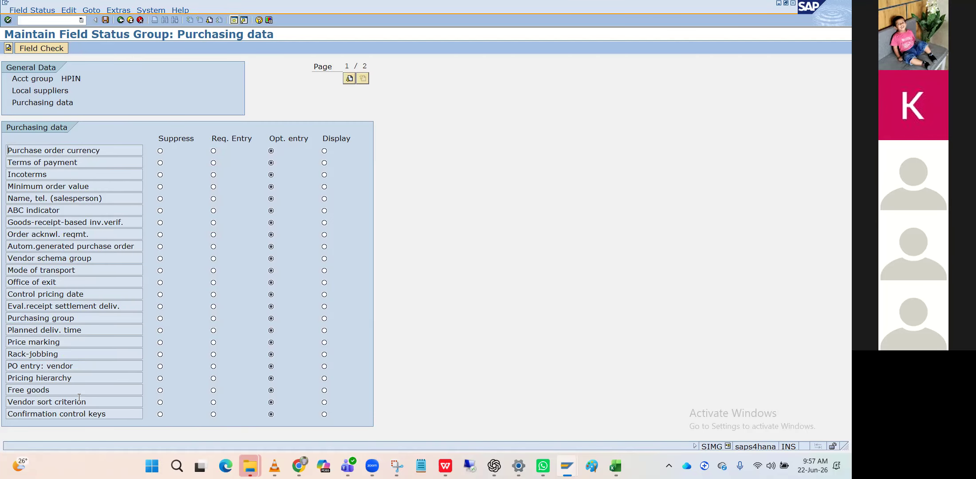
pyautogui.click(120, 20)
pyautogui.click(120, 20)
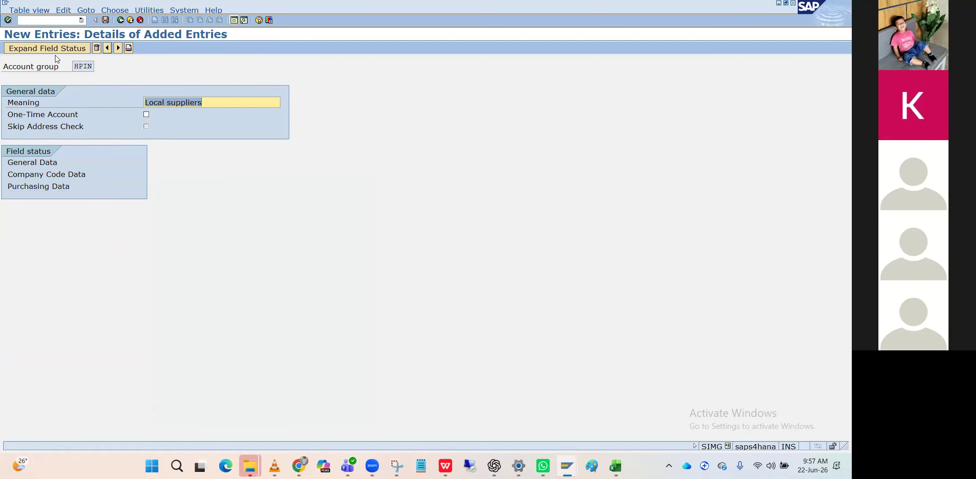
pyautogui.click(120, 21)
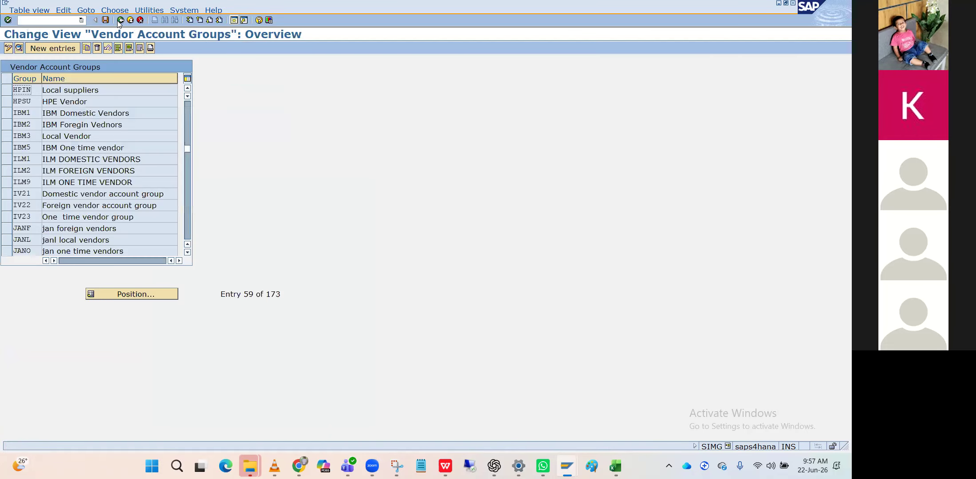
# Copy vendor account group HPIN to a new account group HPUS.
pyautogui.click(9, 92)
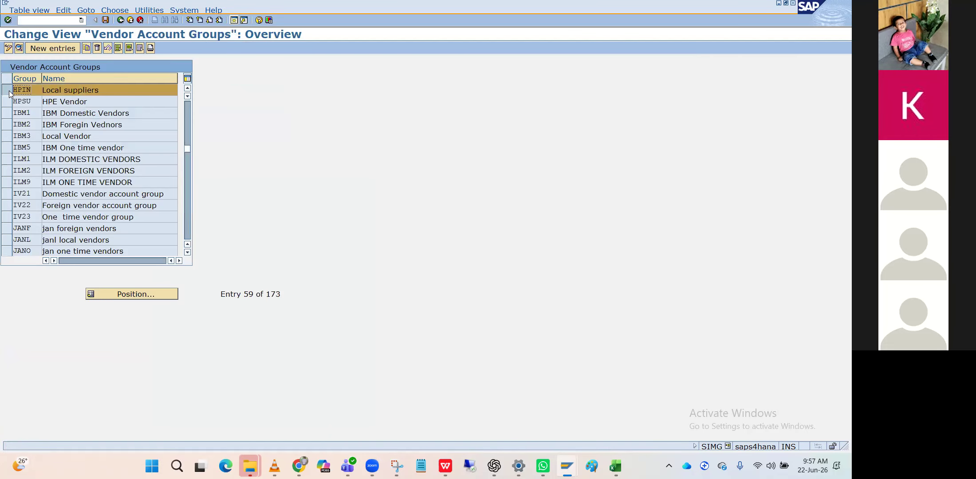
pyautogui.click(86, 48)
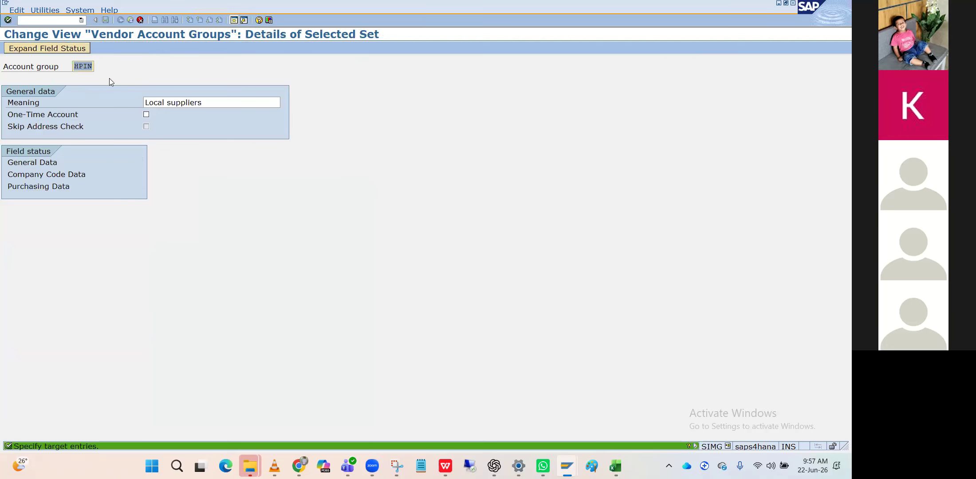
pyautogui.click(91, 68)
pyautogui.press('BackSpace')
pyautogui.press('BackSpace')
pyautogui.write('US')
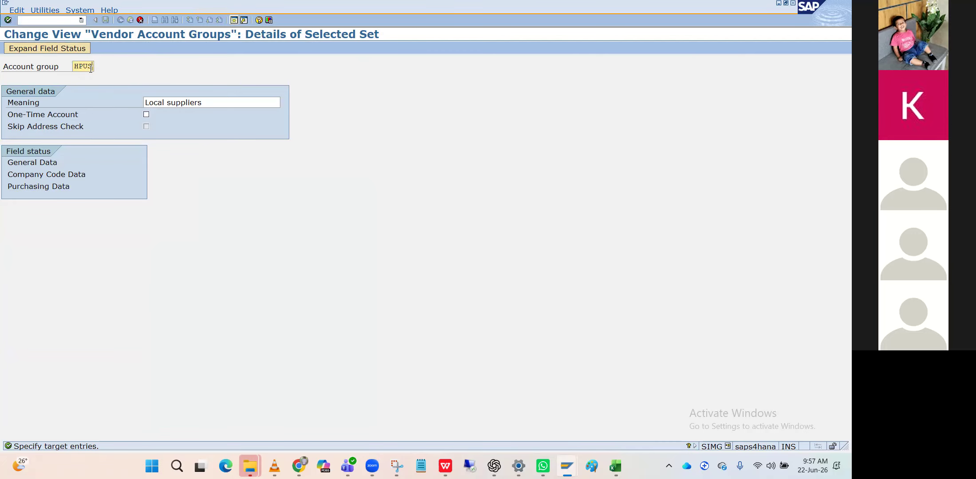
pyautogui.press('Return')
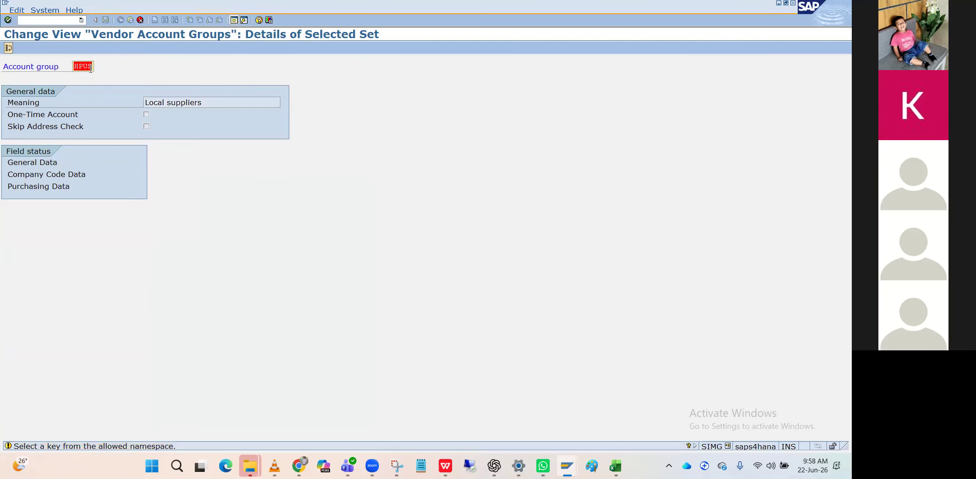
pyautogui.press('Return')
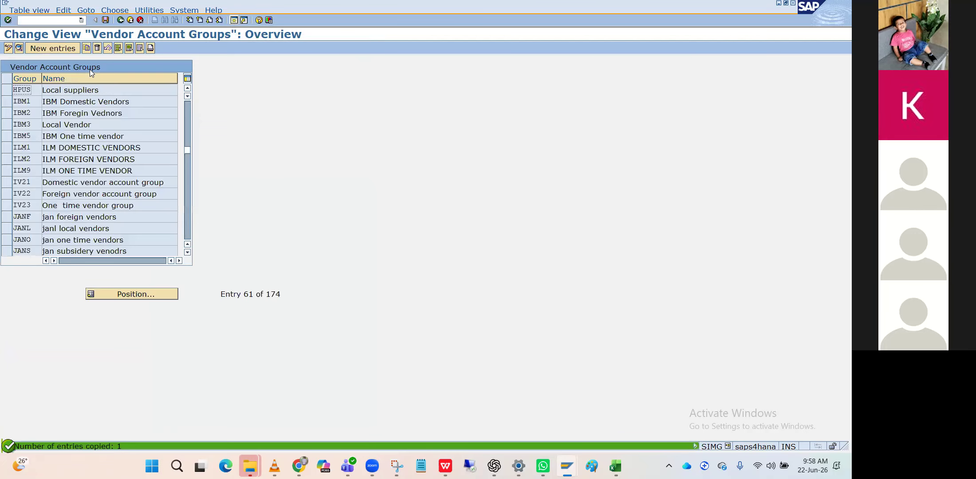
# Change the meaning of account group HPUS to "Foirein suppliers for HPIN" and save.
pyautogui.doubleClick(31, 91)
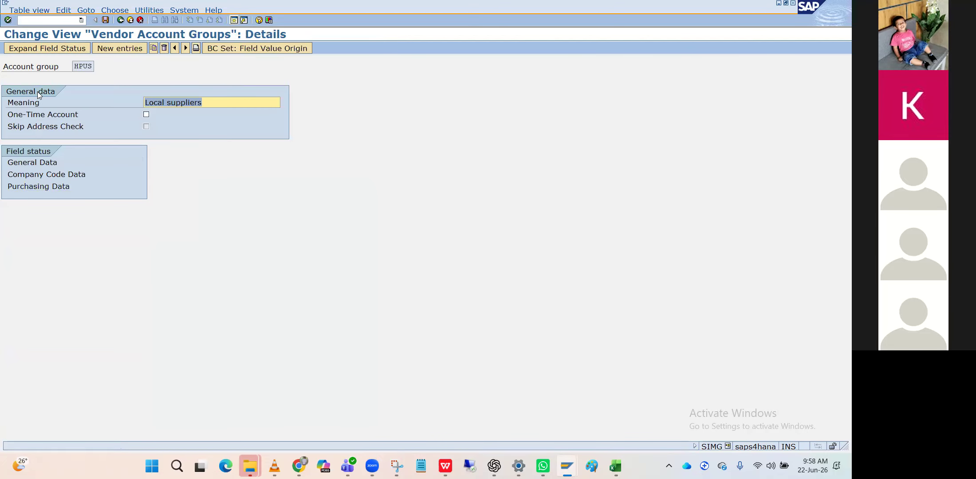
pyautogui.click(208, 98)
pyautogui.click(167, 104)
pyautogui.press('BackSpace')
pyautogui.press('BackSpace')
pyautogui.press('BackSpace')
pyautogui.press('BackSpace')
pyautogui.press('BackSpace')
pyautogui.press('BackSpace')
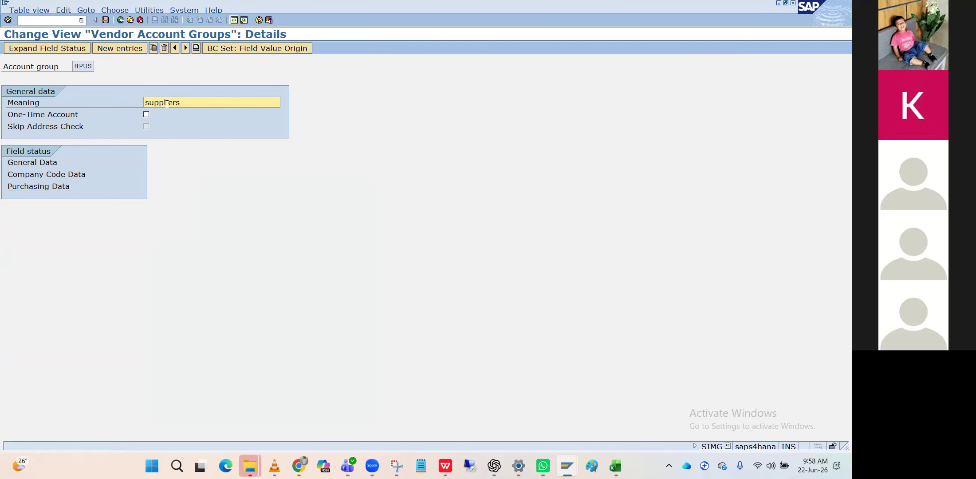
pyautogui.write('Foirein suppliers for HPIN')
pyautogui.press('Return')
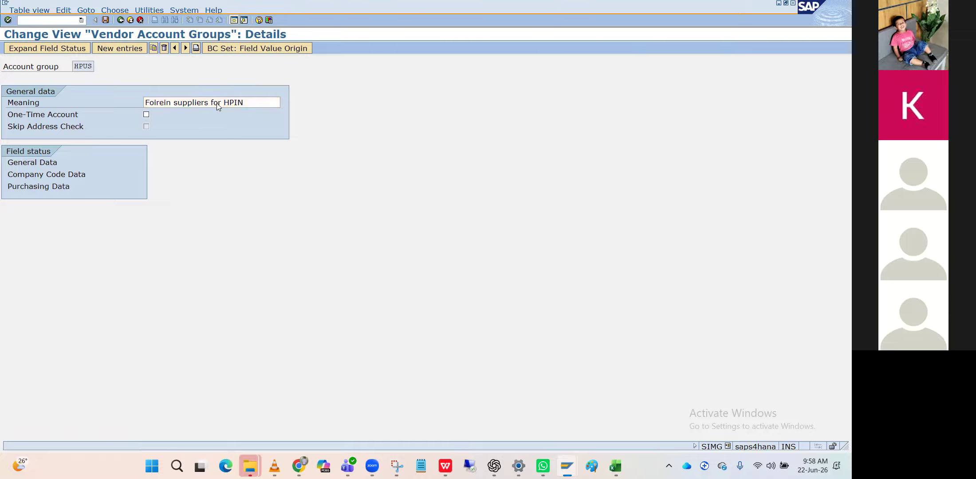
pyautogui.click(107, 22)
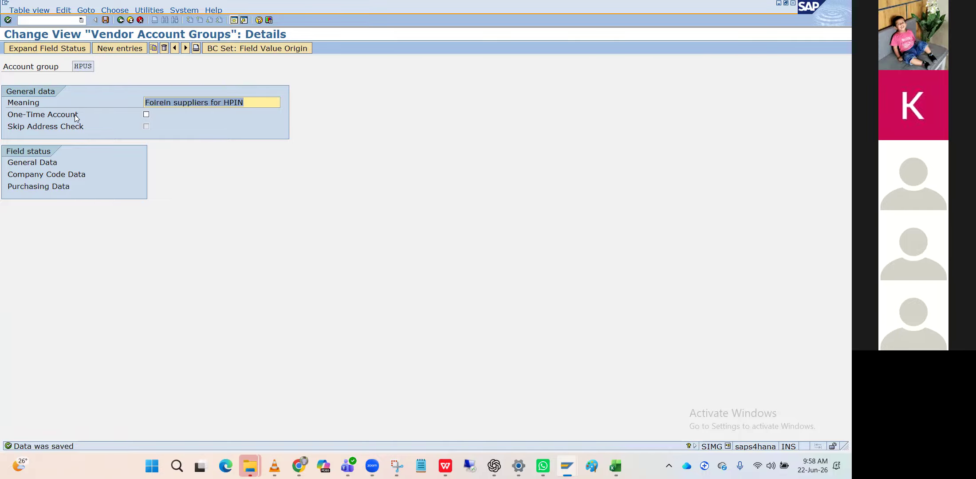
# Check the Account management field status in HPUS's Company Code Data and return to the account groups overview.
pyautogui.doubleClick(37, 174)
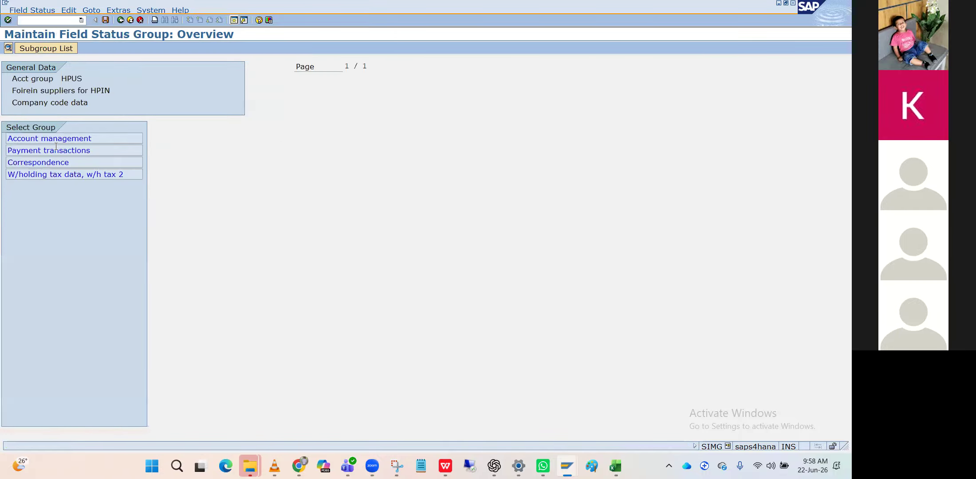
pyautogui.doubleClick(63, 139)
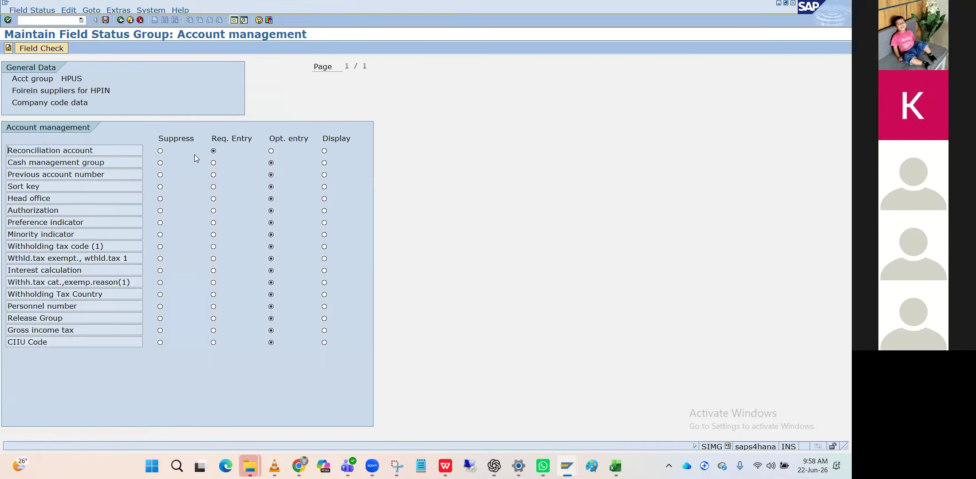
pyautogui.click(119, 20)
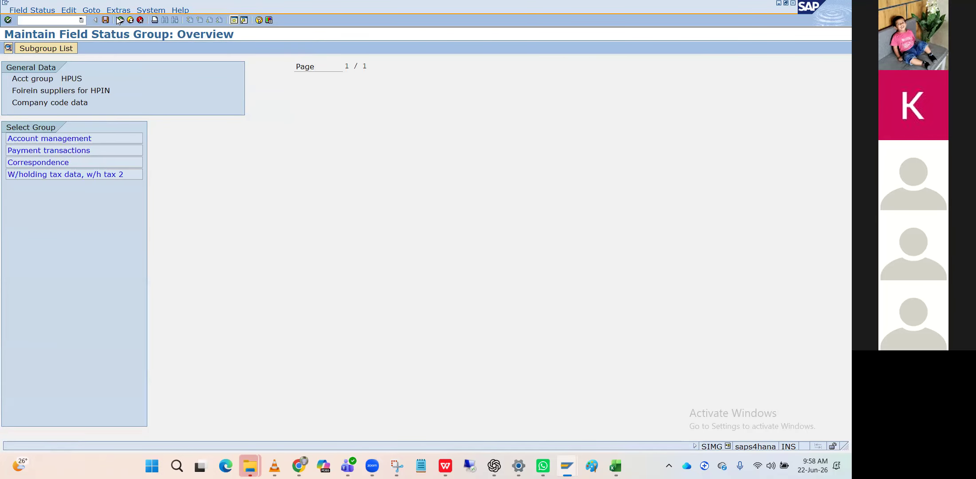
pyautogui.click(120, 20)
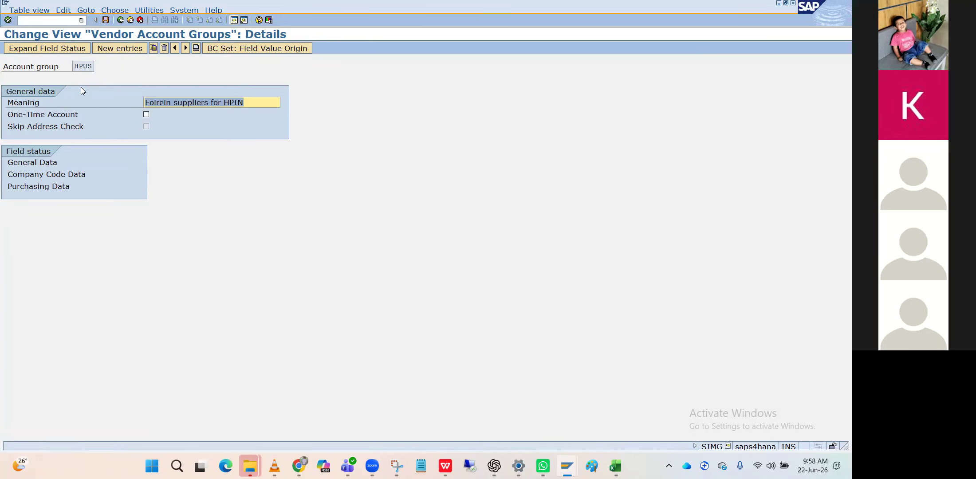
pyautogui.click(122, 21)
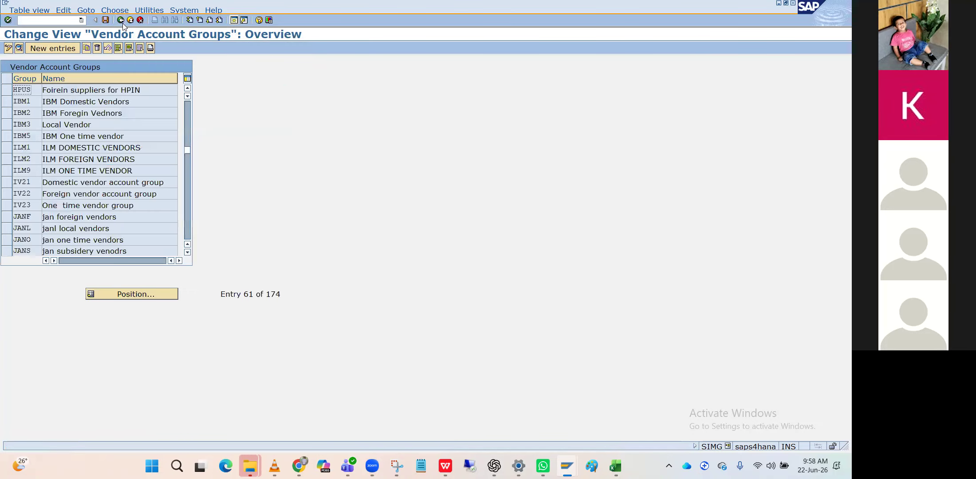
# Position the vendor account groups list at HPIN and open that group's details.
pyautogui.click(115, 295)
pyautogui.write('HP')
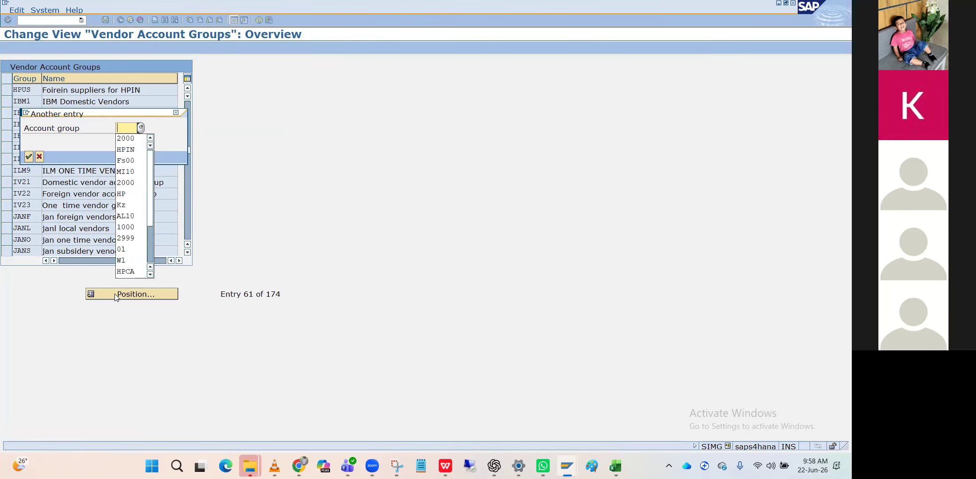
pyautogui.write('IN')
pyautogui.press('Return')
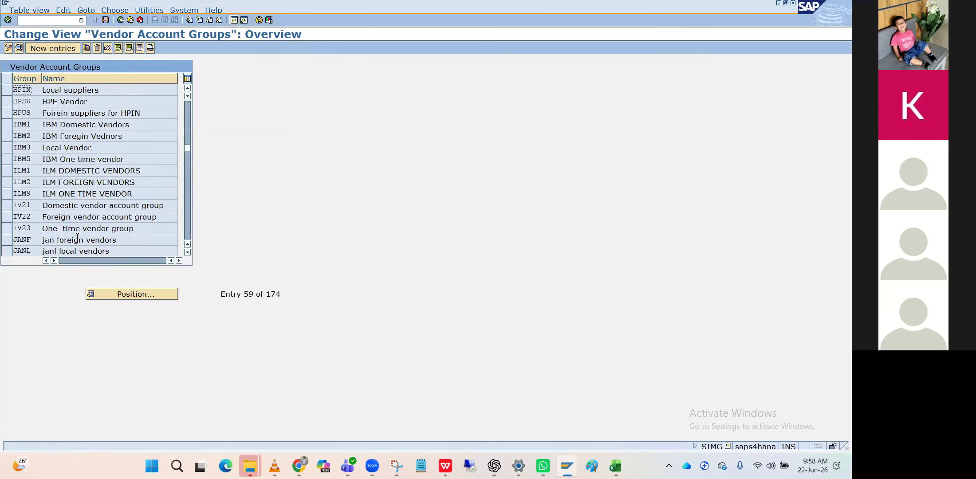
pyautogui.doubleClick(79, 92)
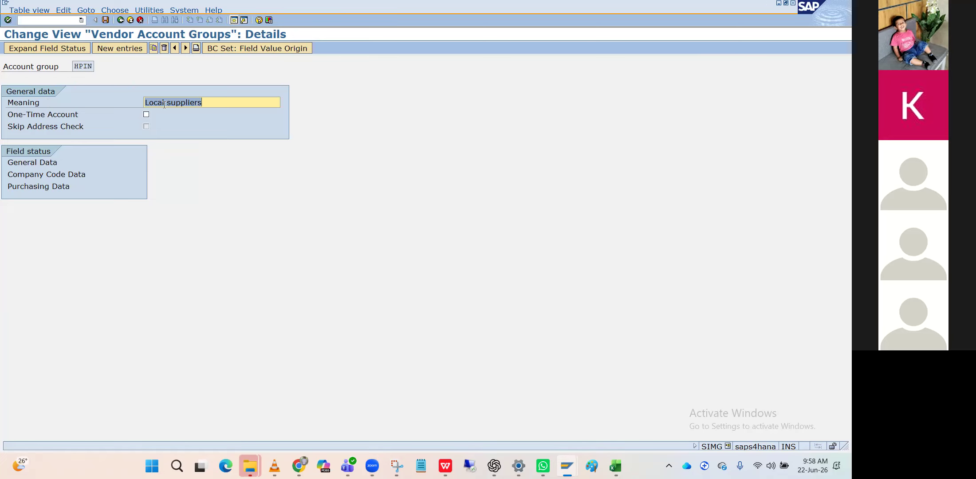
# Change the meaning of account group HPIN to "Local suppliers for HPIN".
pyautogui.click(207, 103)
pyautogui.write('for HPIN')
pyautogui.press('Return')
# Make Name 1 a required entry in the Address field status of HPIN's General Data and save.
pyautogui.doubleClick(61, 162)
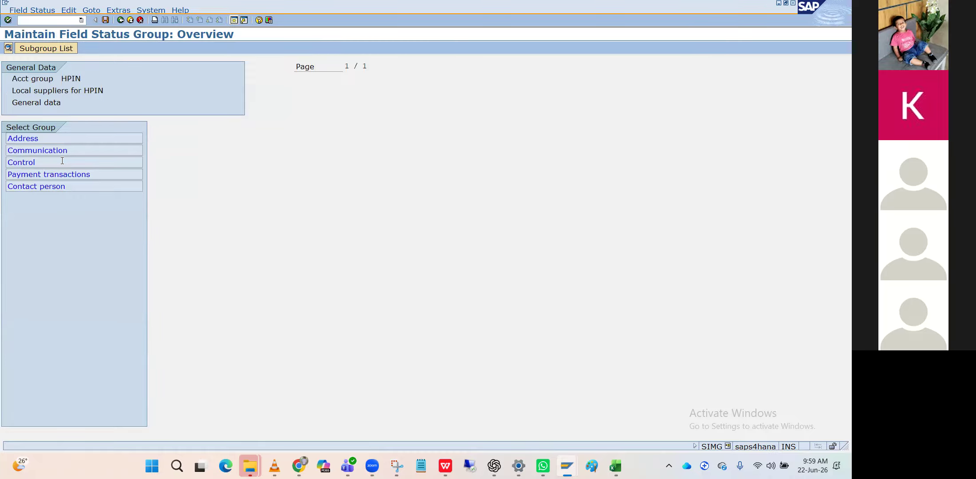
pyautogui.doubleClick(60, 139)
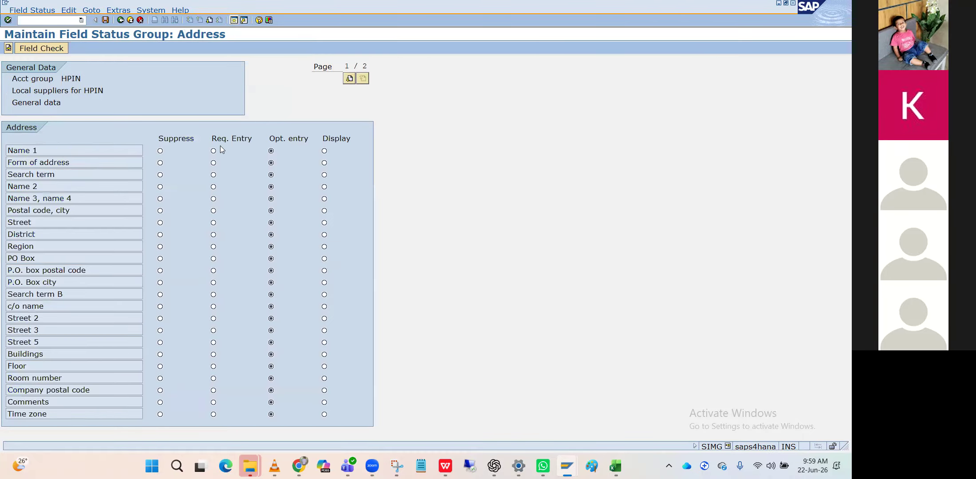
pyautogui.click(105, 20)
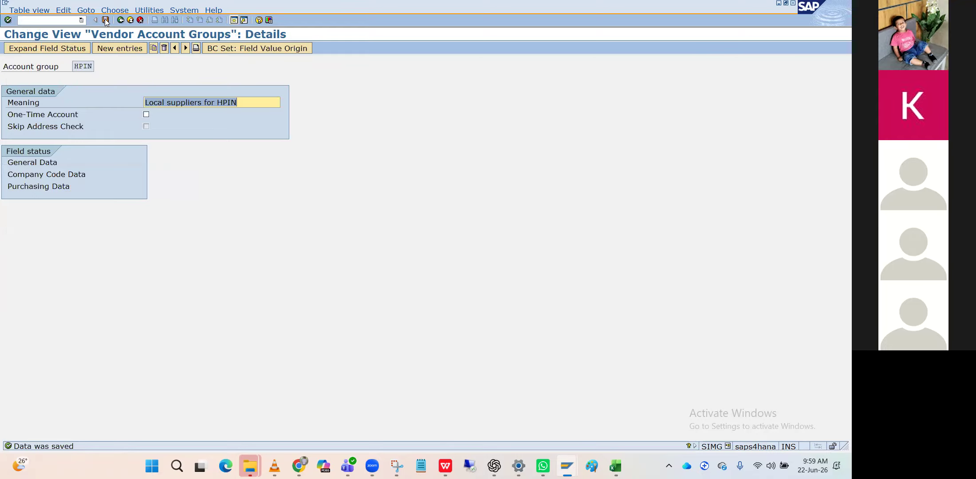
# Make Postal code, city a required entry in HPIN's Address field status, save, and return to the IMG structure.
pyautogui.doubleClick(31, 159)
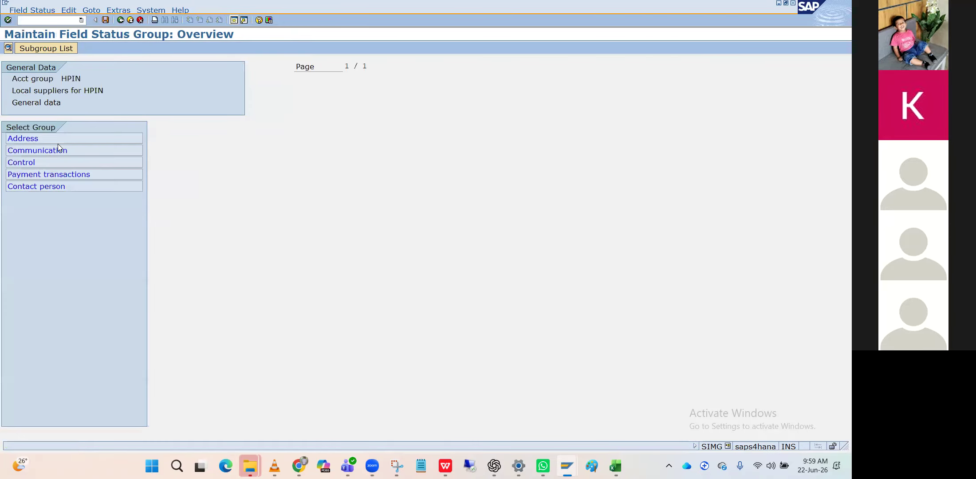
pyautogui.doubleClick(58, 139)
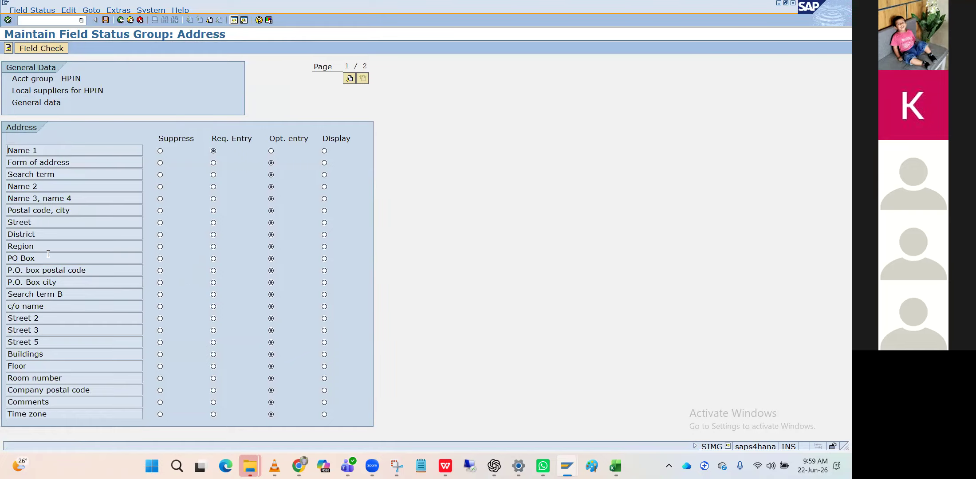
pyautogui.click(213, 211)
pyautogui.click(105, 20)
pyautogui.click(120, 20)
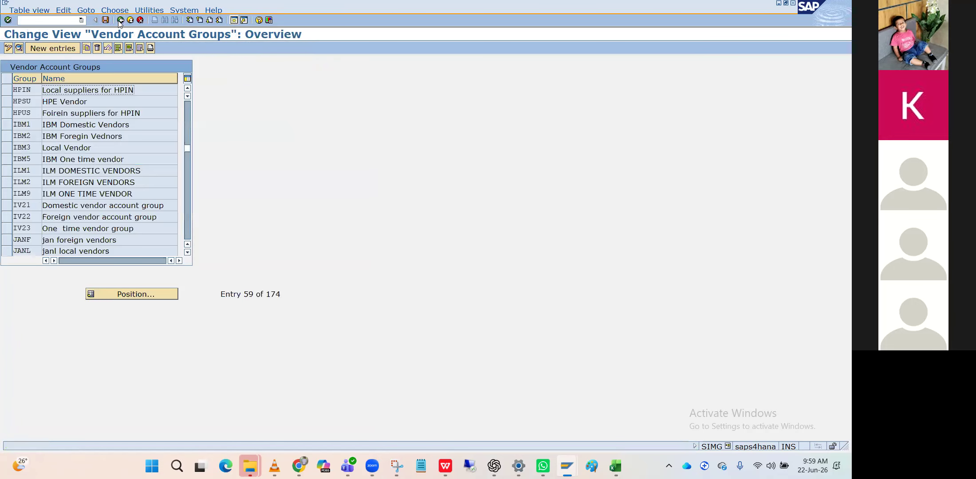
pyautogui.click(120, 20)
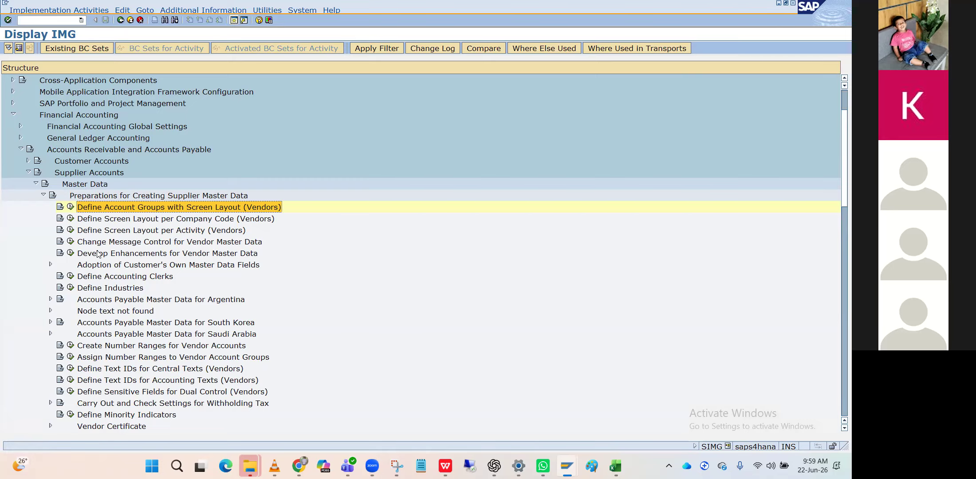
# Execute the Create Number Ranges for Vendor Accounts activity and open the KREDITOR intervals for editing.
pyautogui.click(93, 228)
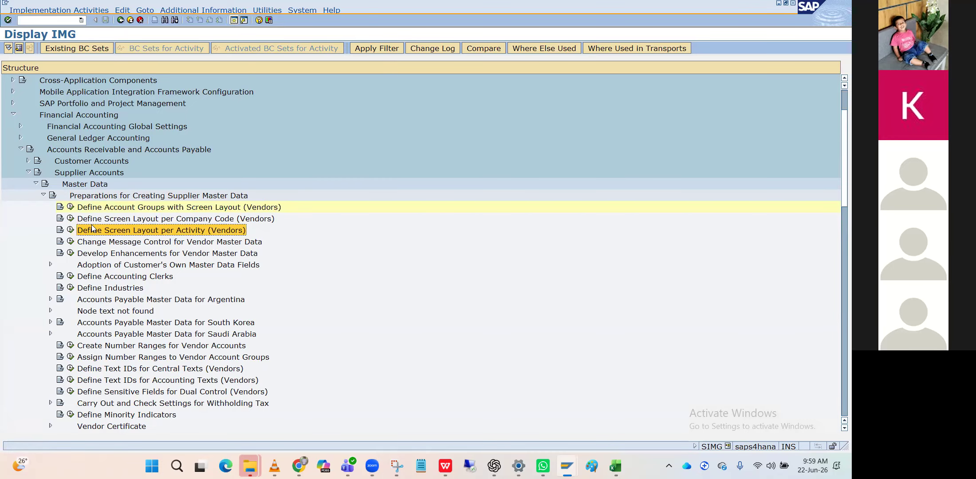
pyautogui.click(93, 220)
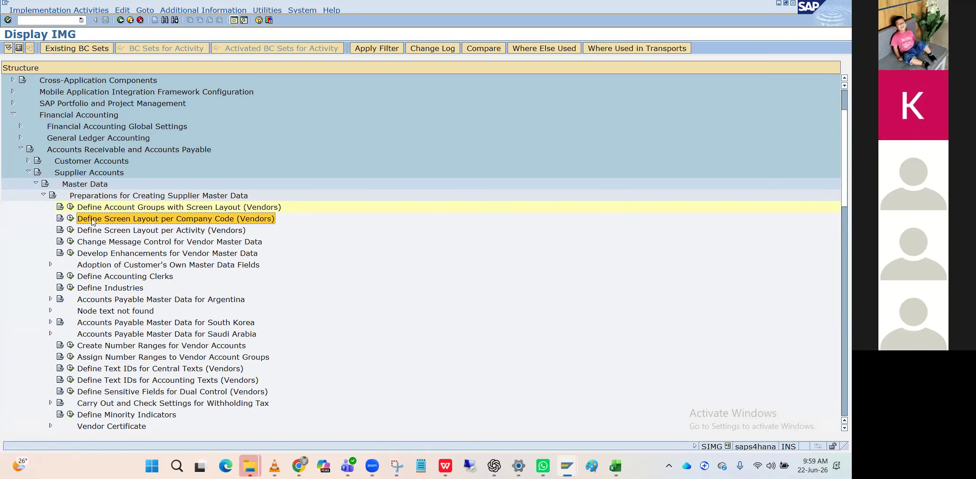
pyautogui.press('Down')
pyautogui.press('Down')
pyautogui.press('Down')
pyautogui.press('Down')
pyautogui.press('Down')
pyautogui.press('Down')
pyautogui.press('Down')
pyautogui.press('Down')
pyautogui.press('Down')
pyautogui.press('Down')
pyautogui.press('Down')
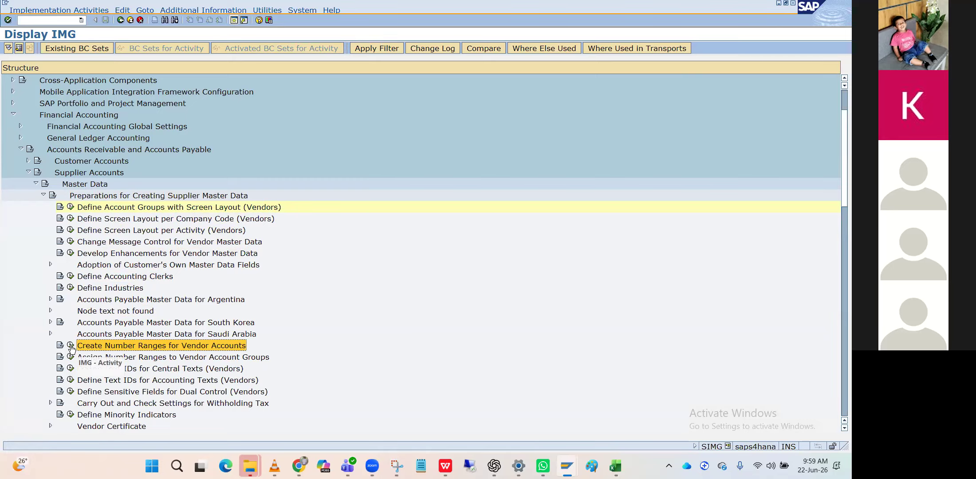
pyautogui.click(72, 350)
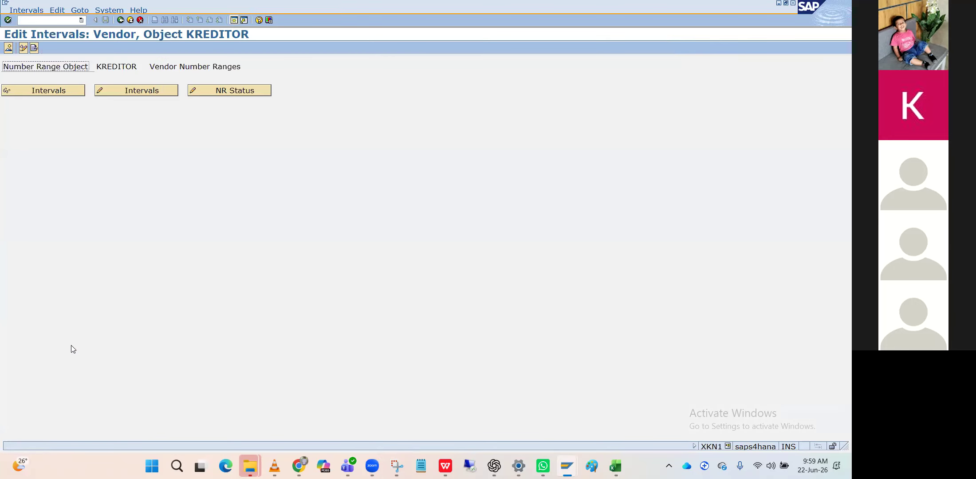
pyautogui.click(134, 91)
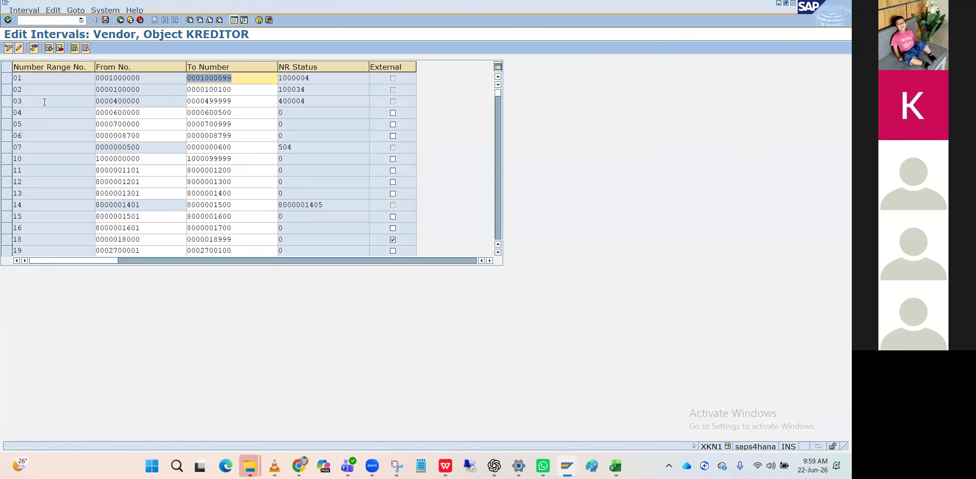
# Look through the free intervals for vendor number ranges and close the list.
pyautogui.click(34, 48)
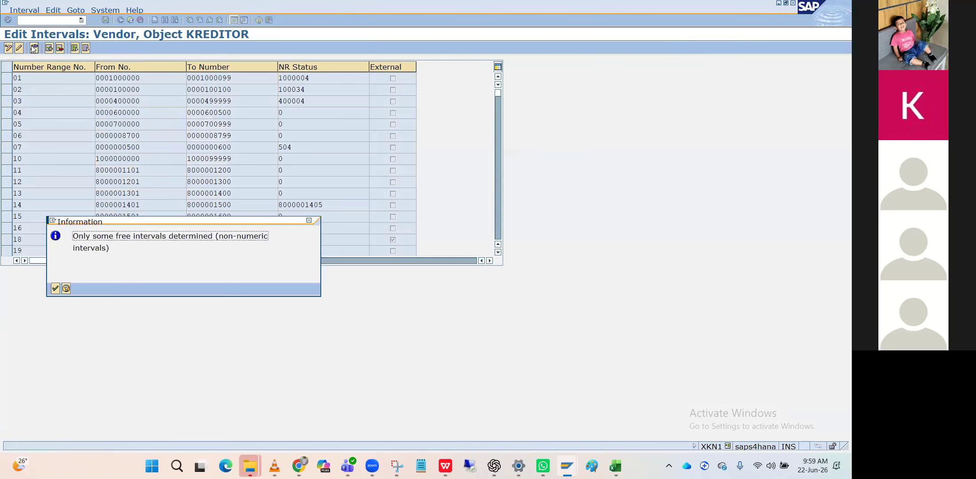
pyautogui.press('Return')
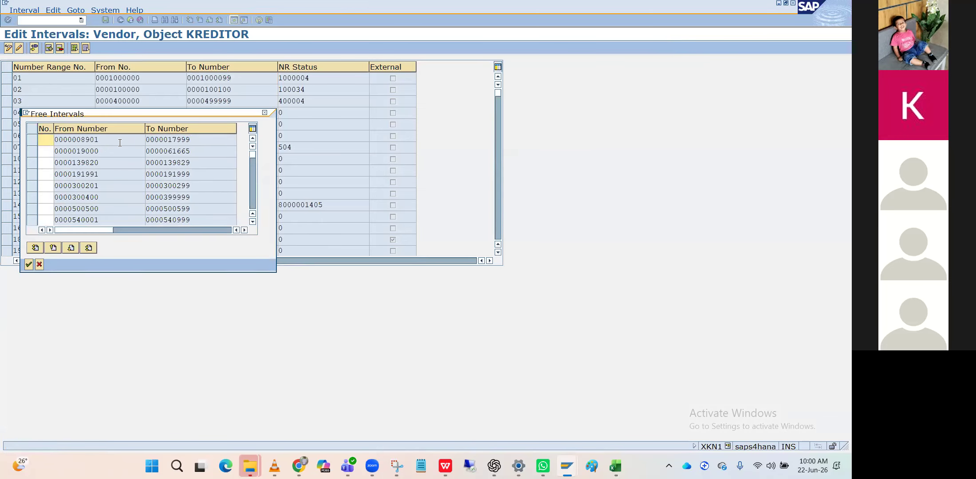
pyautogui.scroll(-2, 121, 143)
pyautogui.scroll(-5, 121, 141)
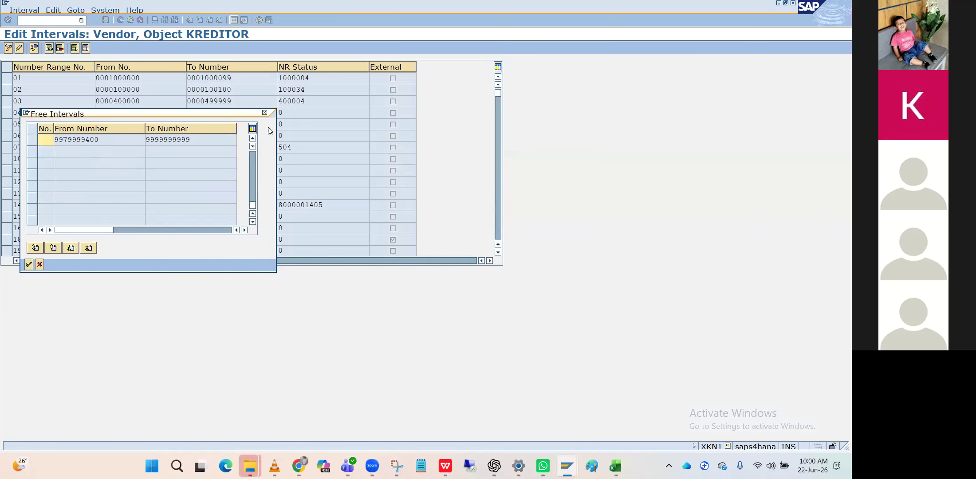
pyautogui.click(264, 112)
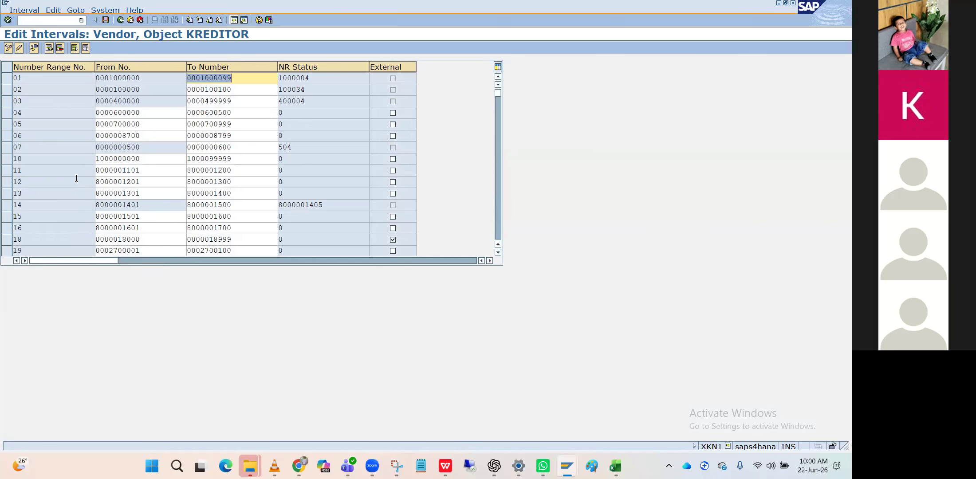
# Review the existing vendor number range intervals through to the end of the list.
pyautogui.scroll(-8, 76, 178)
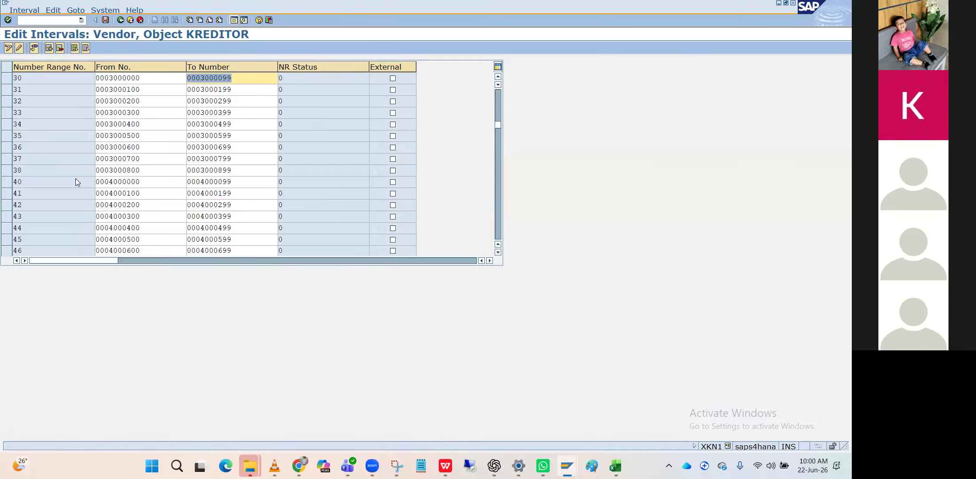
pyautogui.scroll(-10, 76, 179)
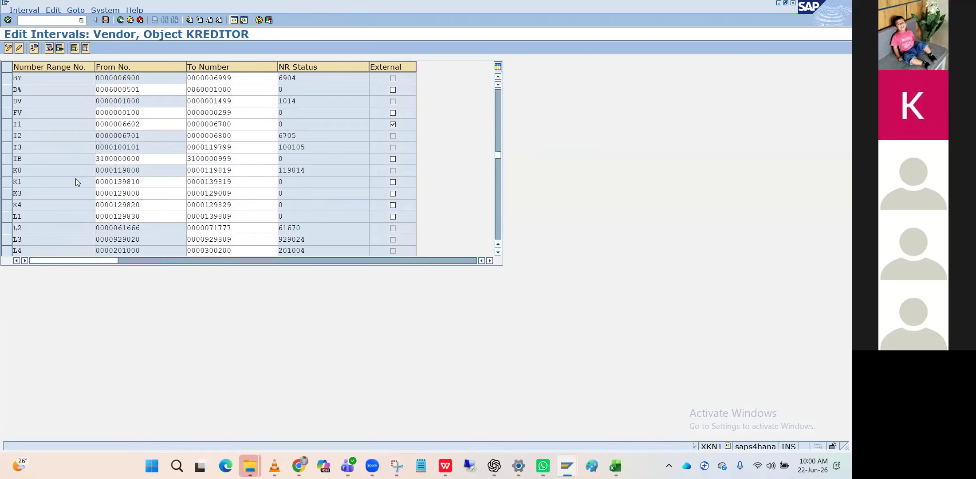
pyautogui.scroll(-5, 75, 178)
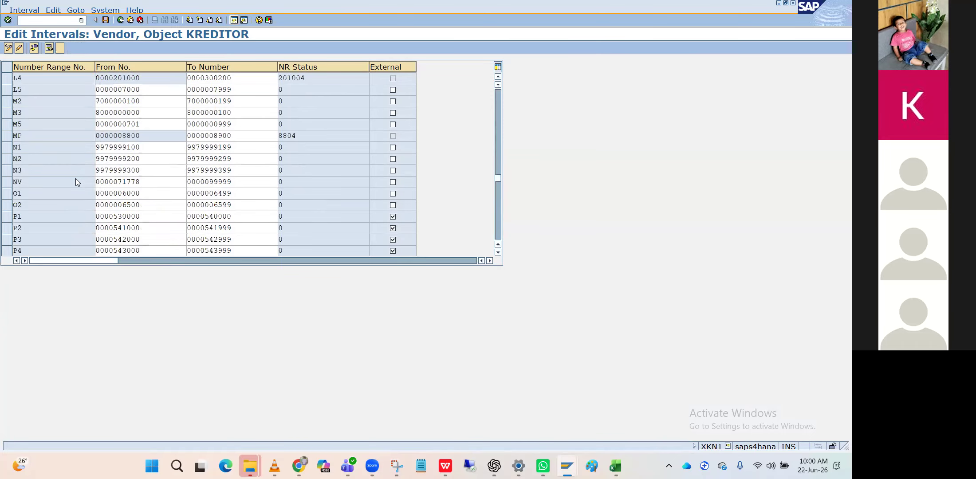
pyautogui.scroll(-10, 75, 178)
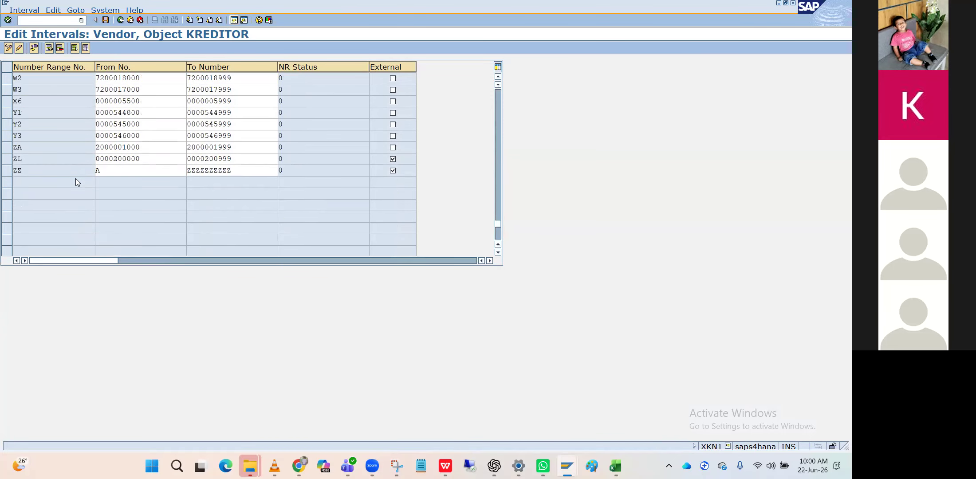
pyautogui.scroll(-1, 76, 179)
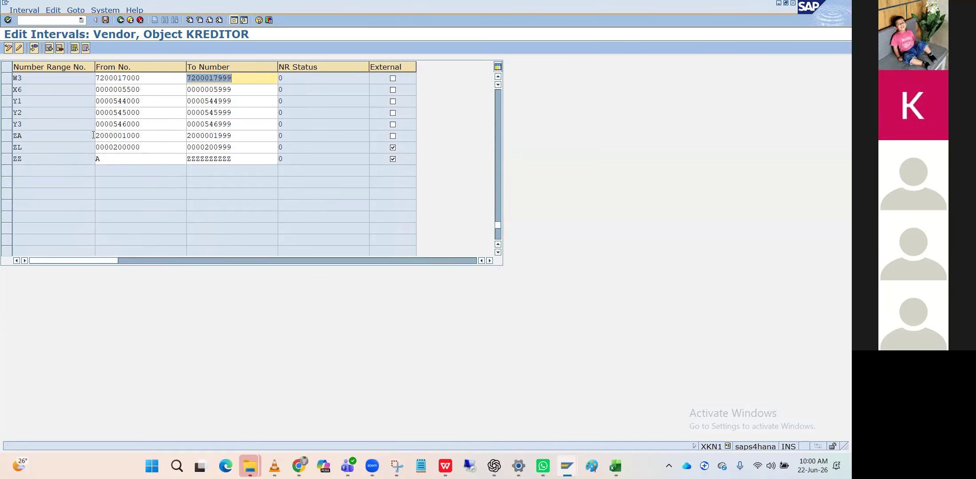
# Try twice to determine the free intervals from the end of the vendor number range list.
pyautogui.click(35, 48)
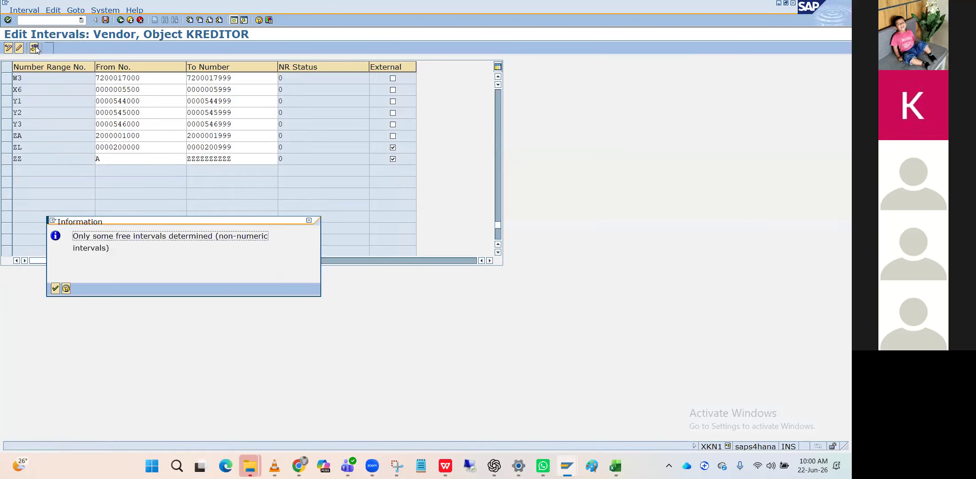
pyautogui.press('Return')
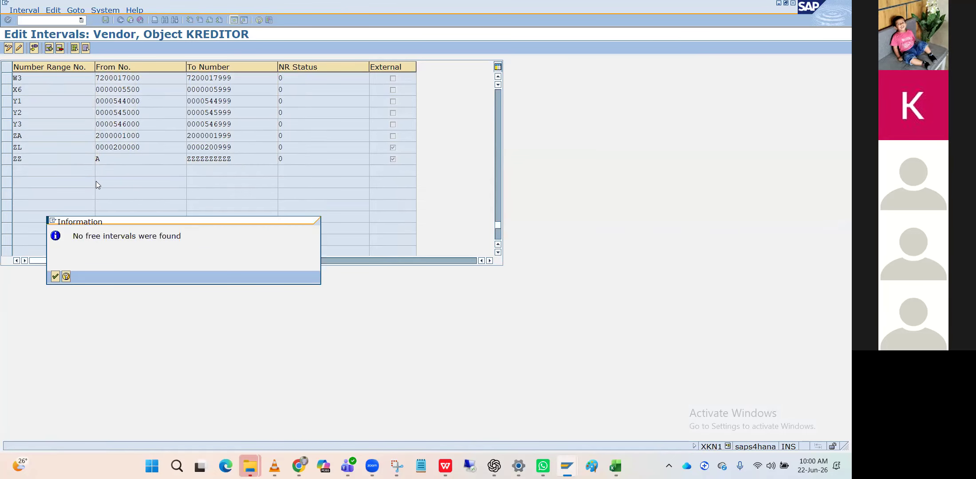
pyautogui.press('Return')
pyautogui.click(35, 48)
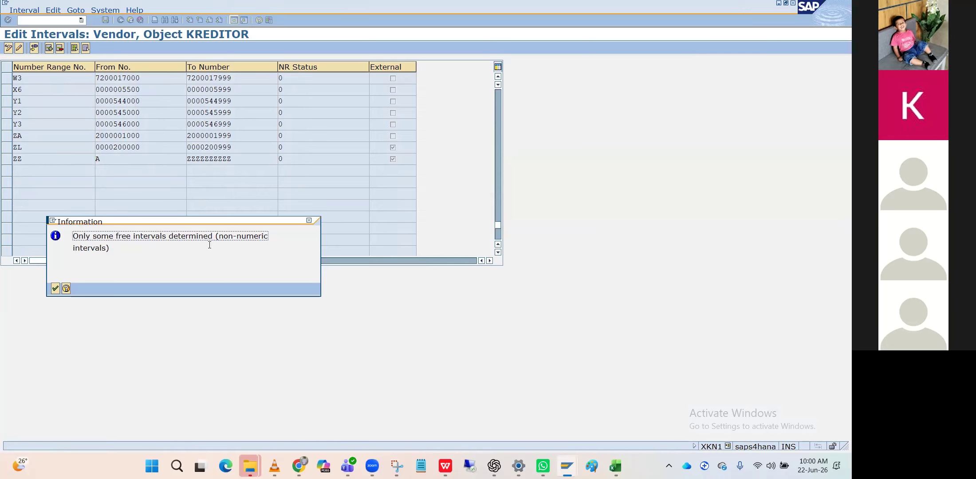
pyautogui.click(56, 288)
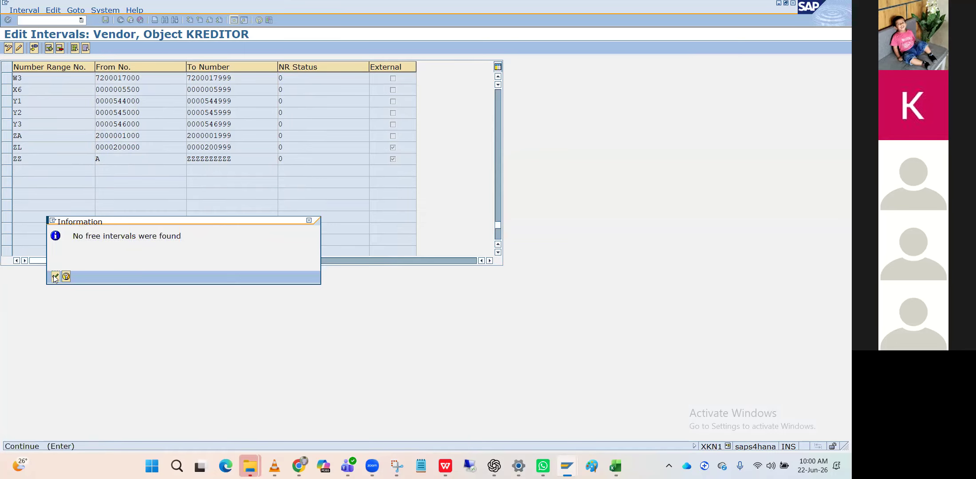
pyautogui.click(54, 275)
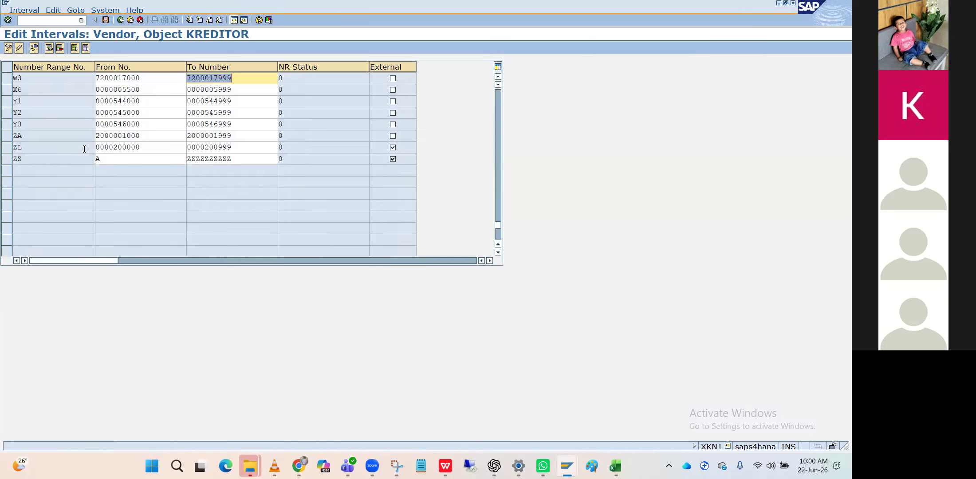
# Go back to the first vendor interval and check which number range identifiers are in use through the L ranges.
pyautogui.scroll(15, 84, 149)
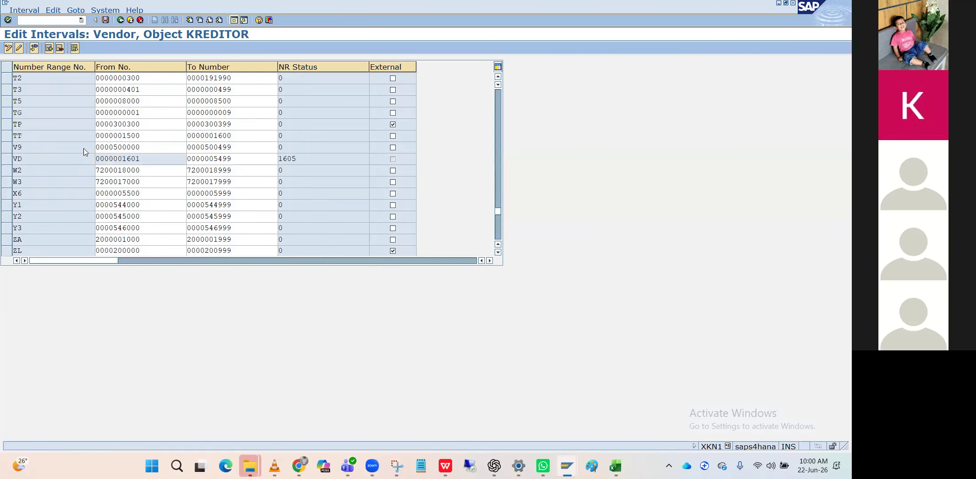
pyautogui.scroll(5, 83, 147)
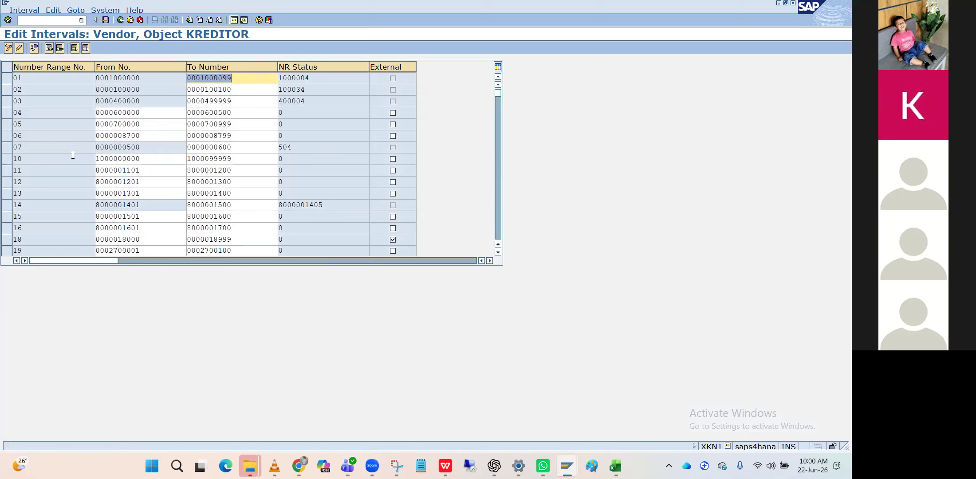
pyautogui.scroll(-8, 62, 180)
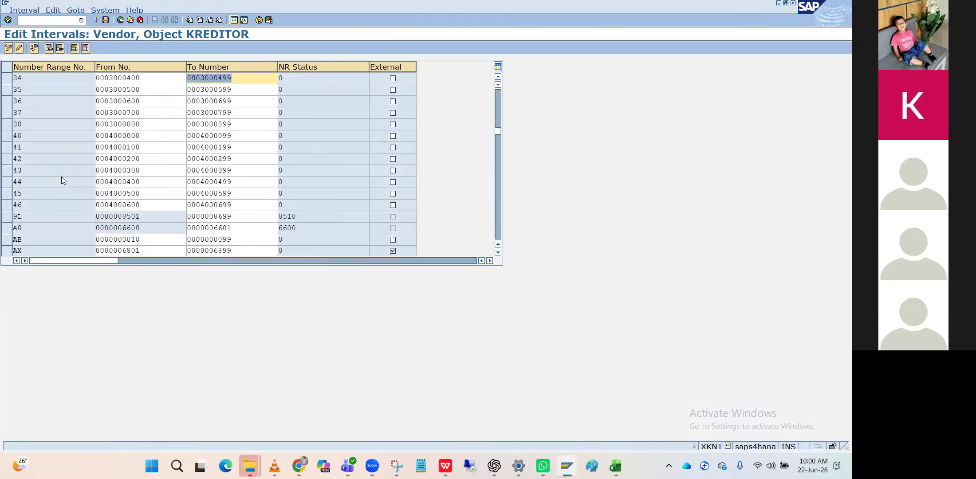
pyautogui.scroll(-2, 62, 180)
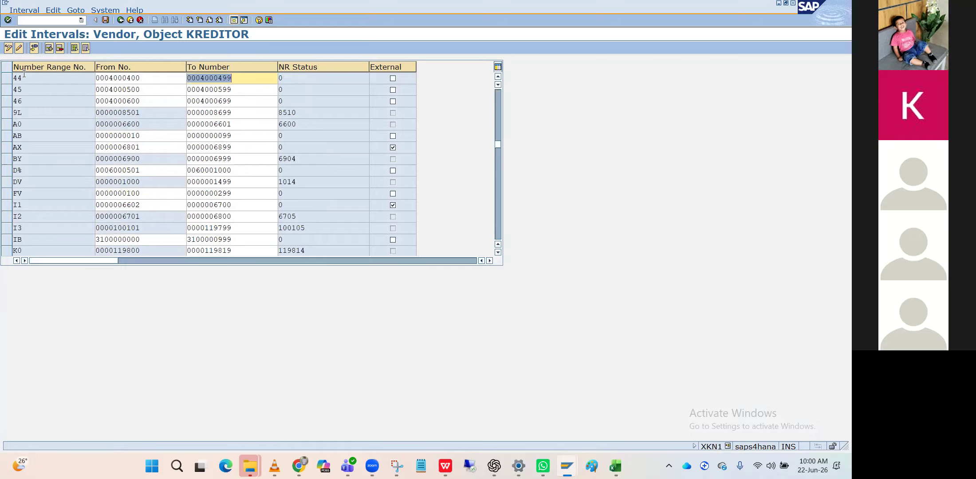
pyautogui.scroll(-3, 90, 159)
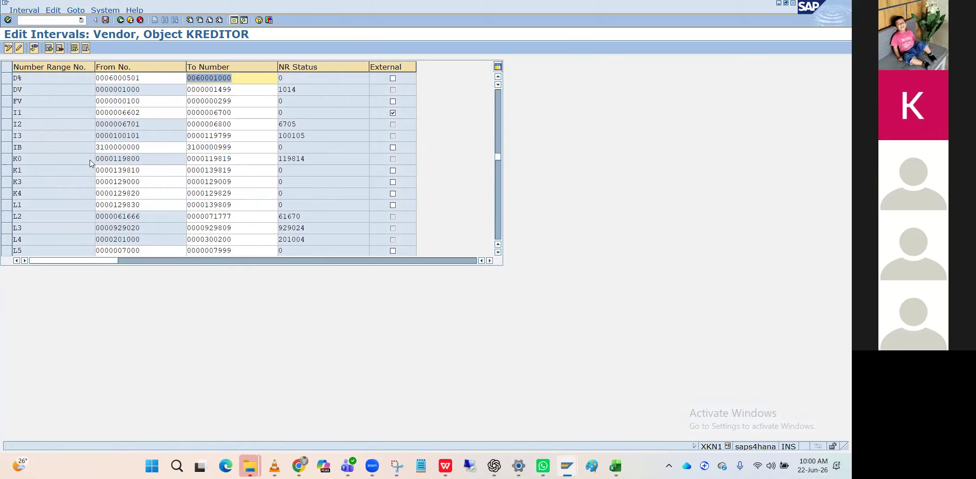
# Reopen the vendor number range intervals for editing and determine the free intervals.
pyautogui.click(120, 19)
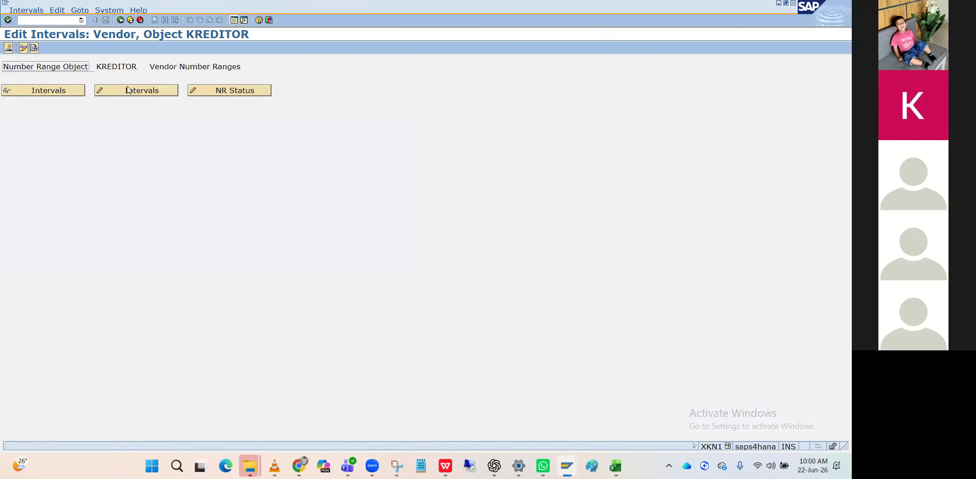
pyautogui.click(128, 92)
pyautogui.click(35, 48)
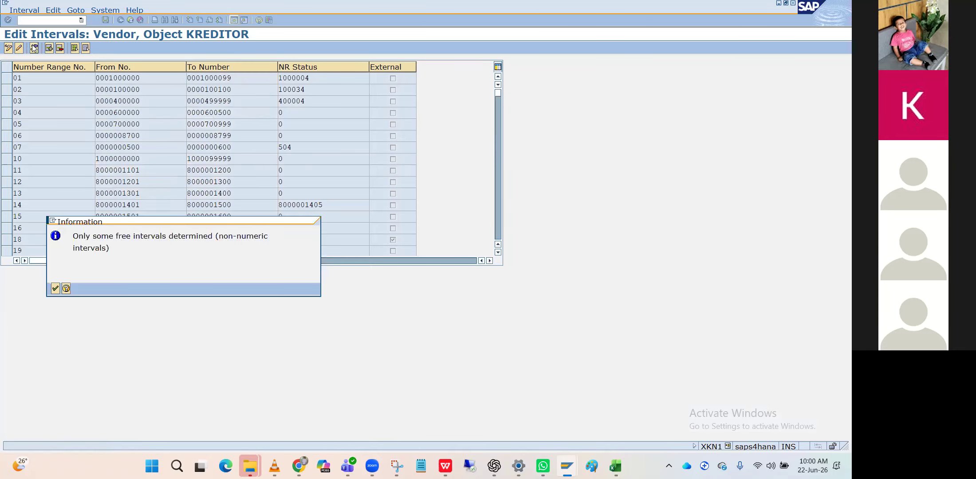
pyautogui.press('Return')
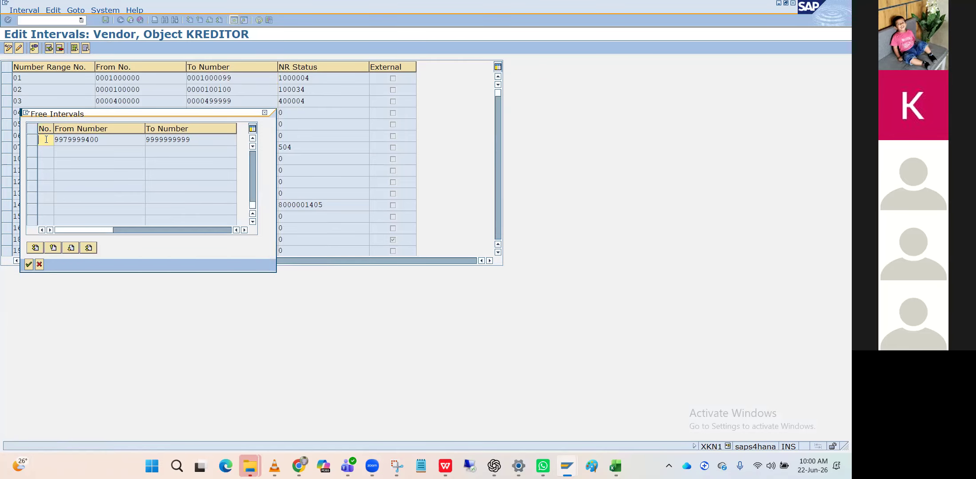
pyautogui.write('HE')
pyautogui.press('Return')
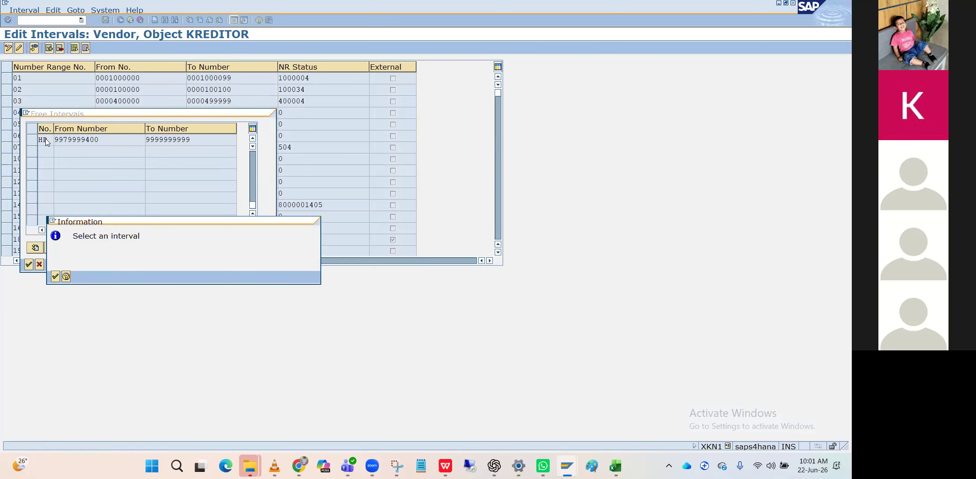
pyautogui.press('Return')
pyautogui.write('HP')
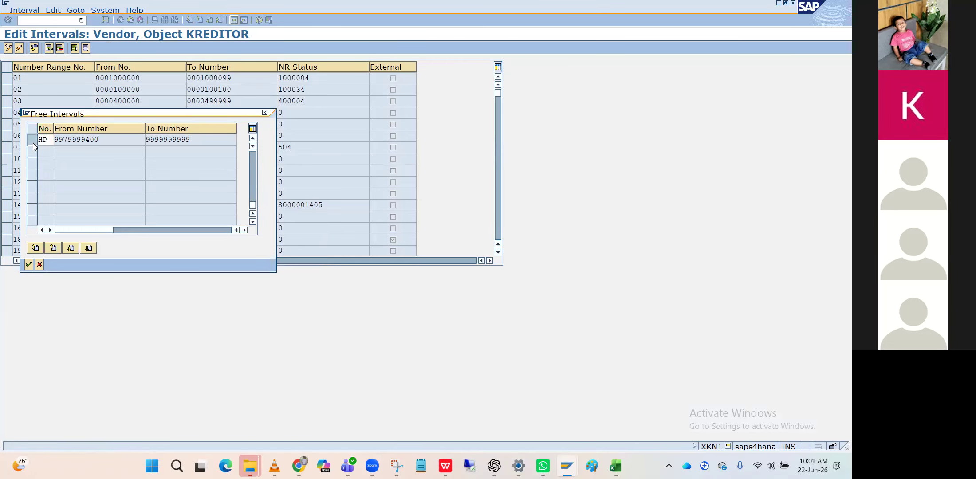
pyautogui.click(33, 143)
pyautogui.click(28, 264)
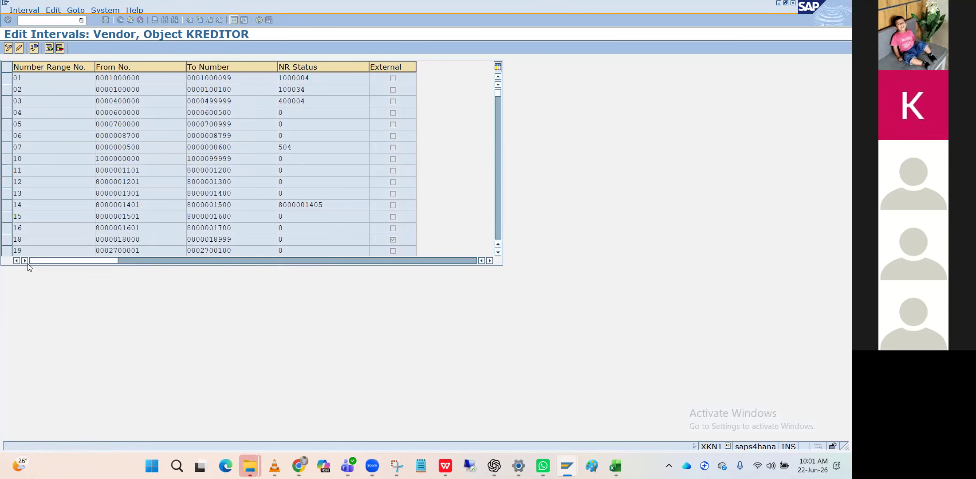
# Locate the HP interval in the vendor list, save the number range changes and leave the list.
pyautogui.scroll(-10, 51, 133)
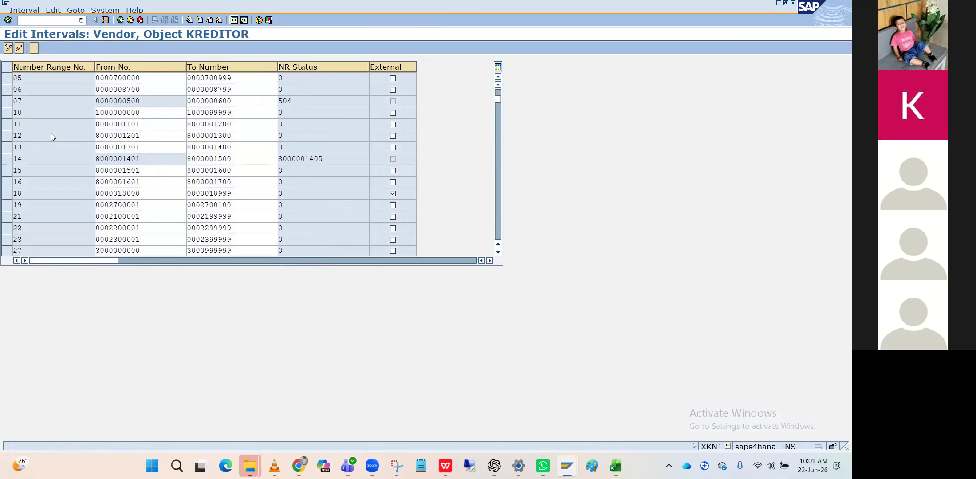
pyautogui.scroll(-2, 50, 134)
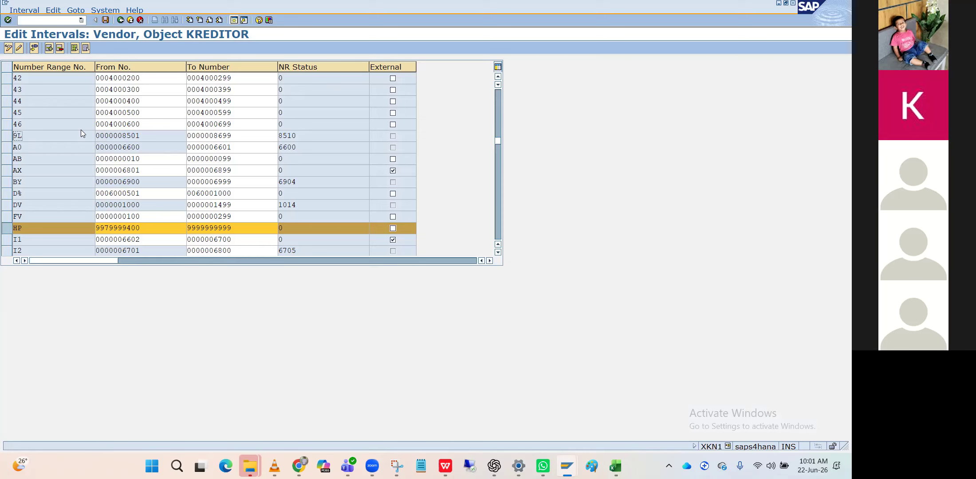
pyautogui.click(106, 21)
pyautogui.press('Return')
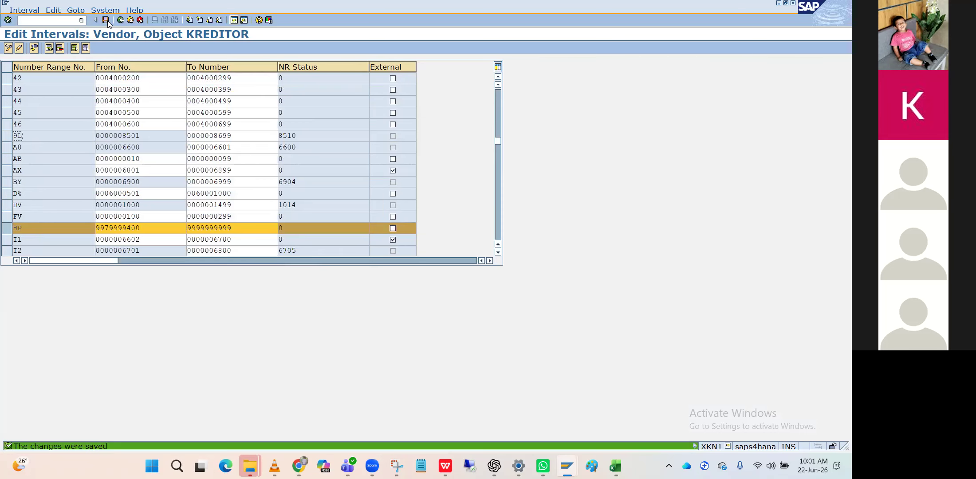
pyautogui.click(120, 21)
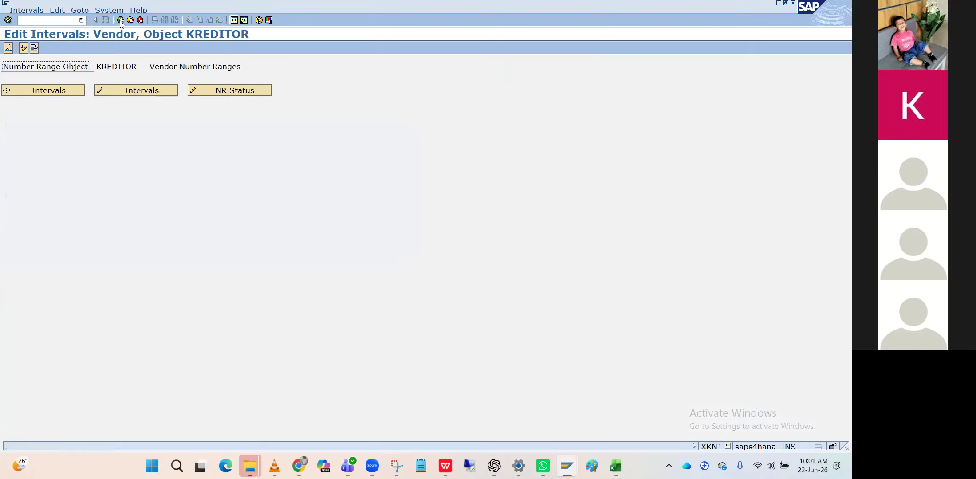
# Review the vendor intervals in change mode through to the last range, rechecking the K to P ranges.
pyautogui.click(125, 91)
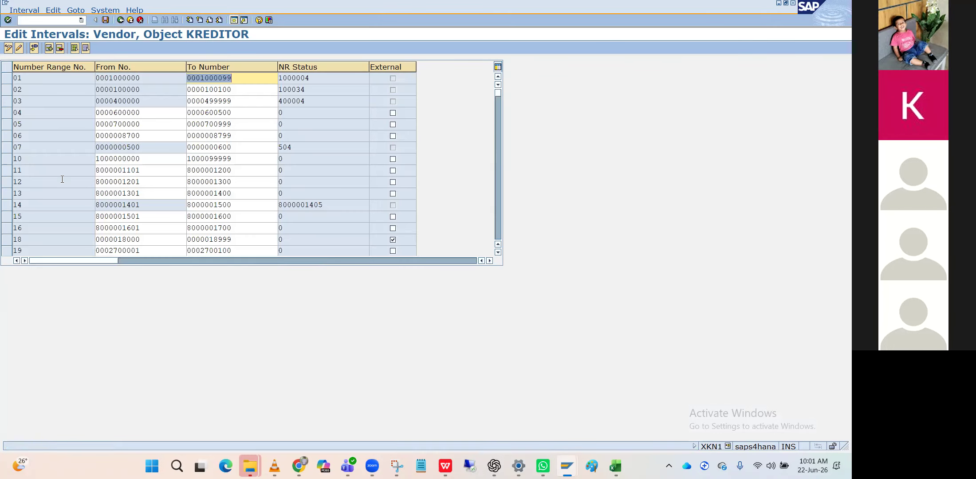
pyautogui.scroll(-10, 61, 182)
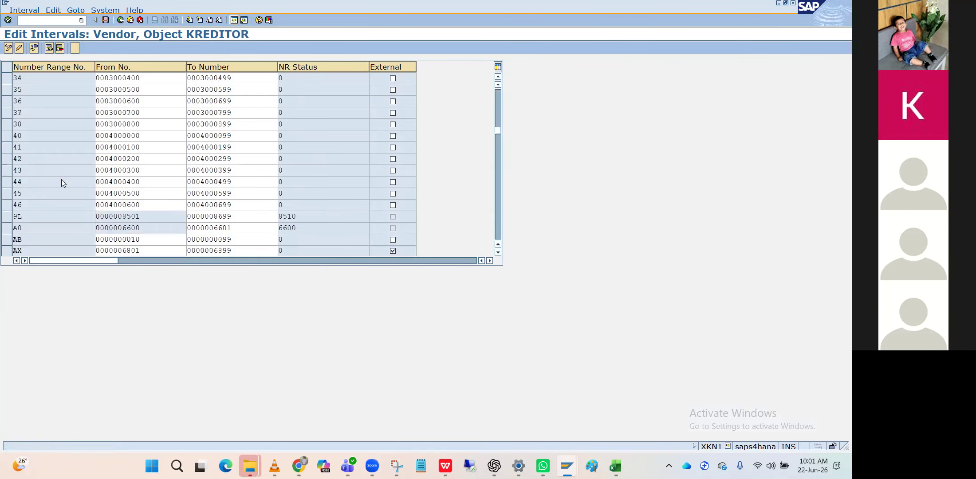
pyautogui.scroll(-5, 61, 179)
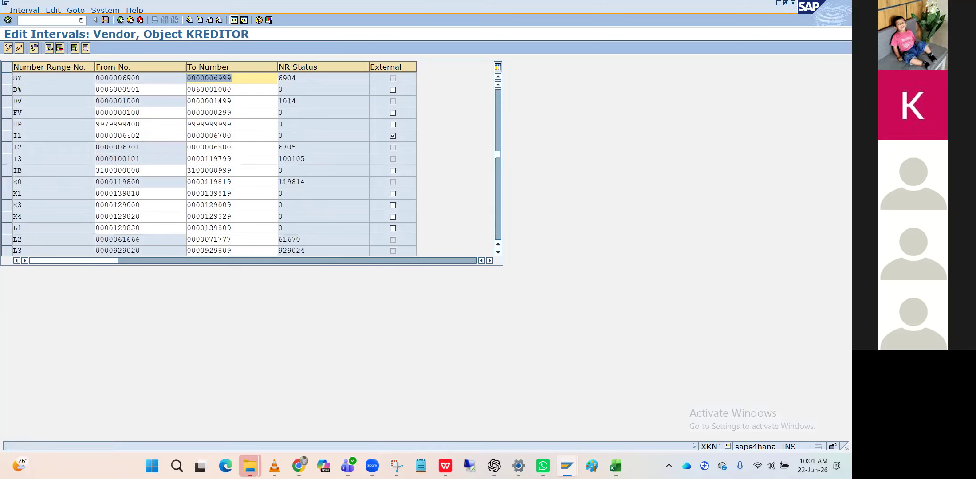
pyautogui.scroll(-10, 90, 177)
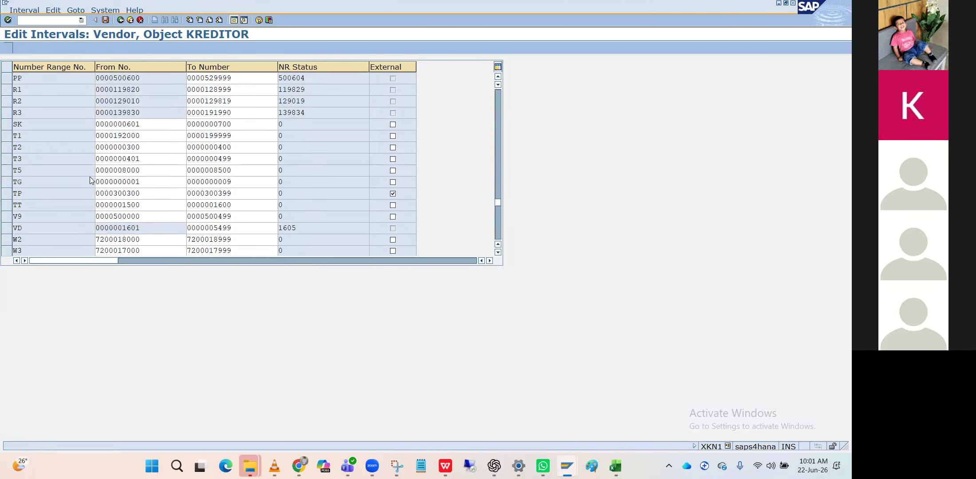
pyautogui.hotkey('ctrl', 'F1')
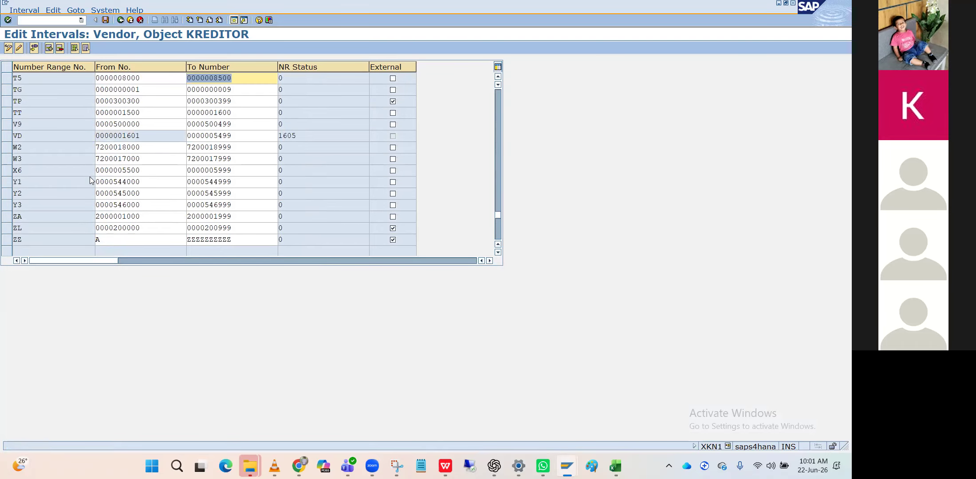
pyautogui.scroll(5, 90, 177)
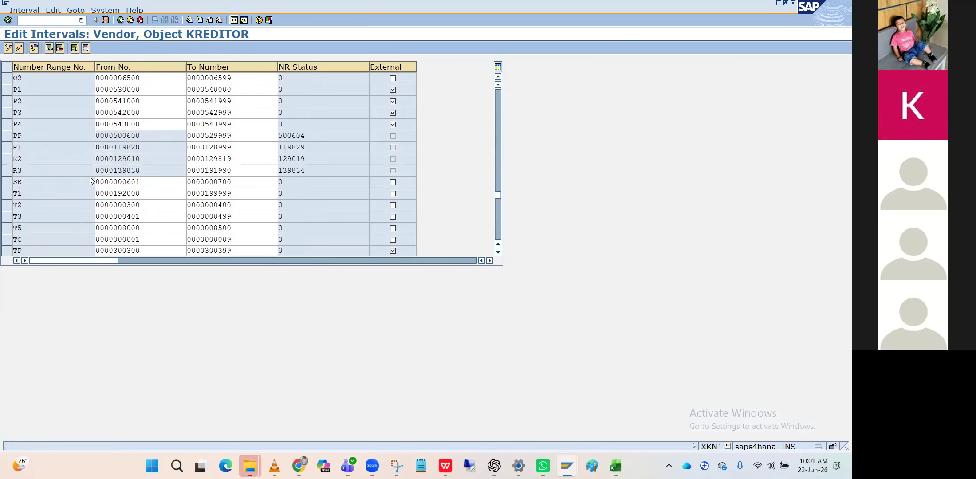
pyautogui.scroll(3, 90, 177)
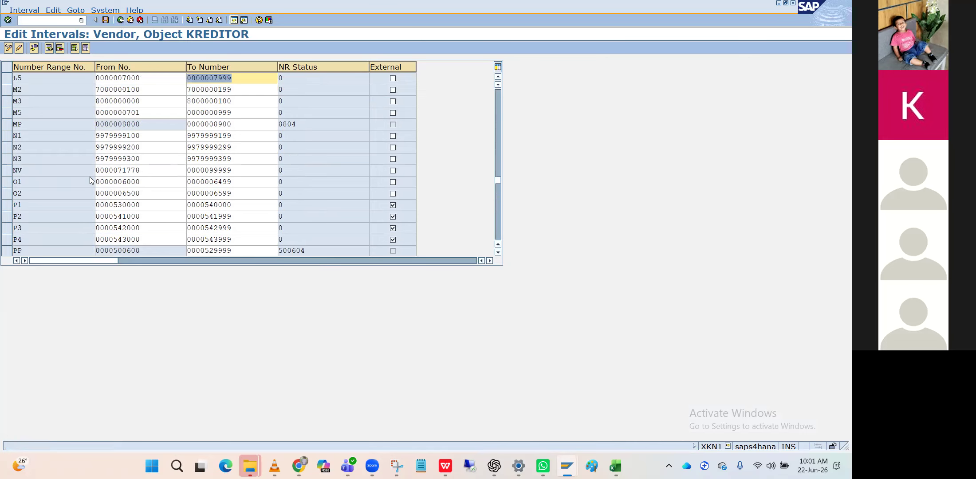
pyautogui.scroll(3, 90, 177)
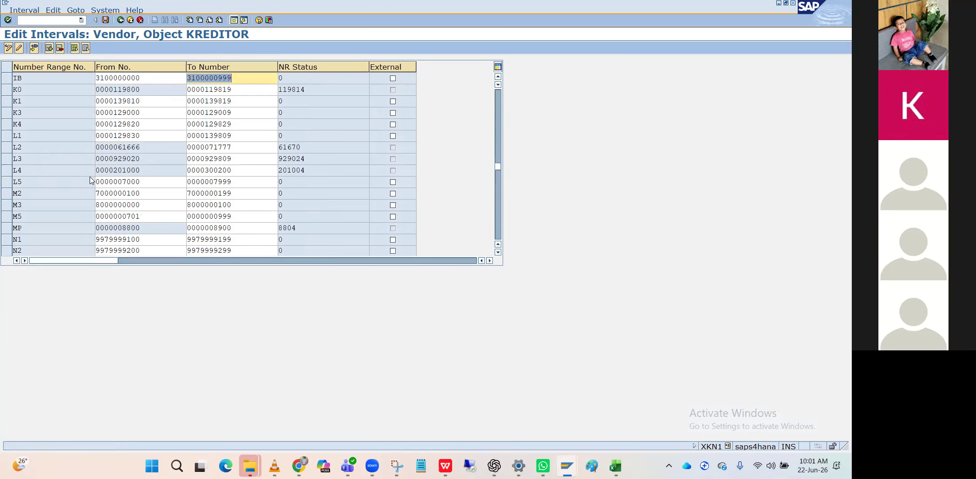
pyautogui.scroll(-2, 90, 177)
pyautogui.scroll(1, 91, 177)
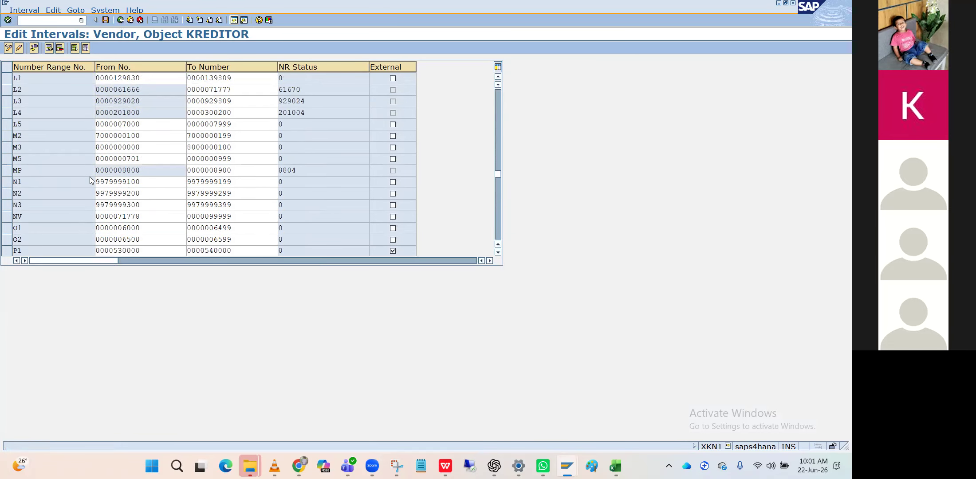
pyautogui.scroll(2, 90, 179)
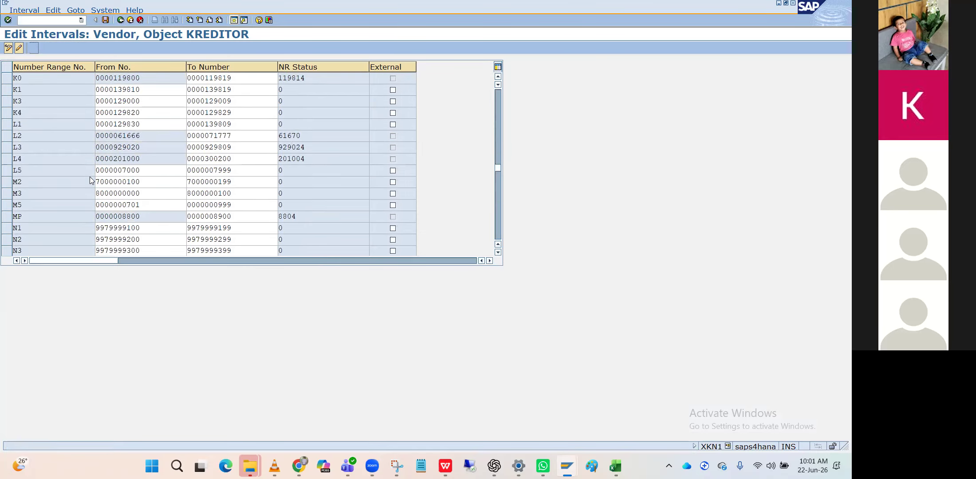
pyautogui.scroll(-2, 90, 179)
pyautogui.click(120, 20)
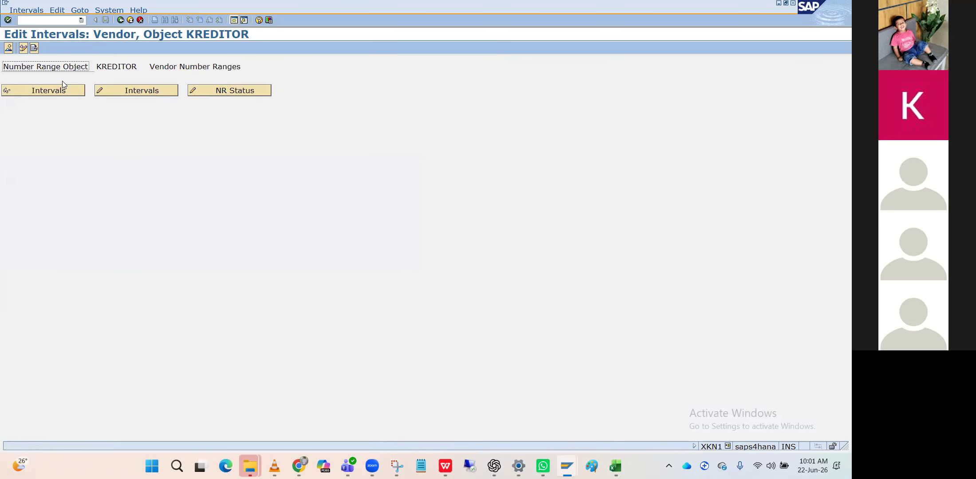
# Display the vendor intervals in read-only mode, check them through to range ZZ and leave the list.
pyautogui.click(62, 89)
pyautogui.scroll(-12, 62, 171)
pyautogui.scroll(-6, 61, 172)
pyautogui.scroll(-5, 61, 172)
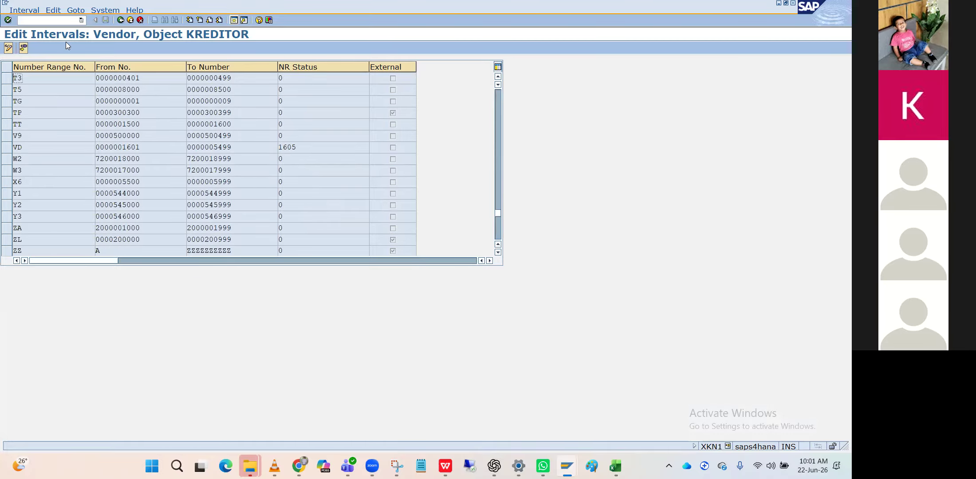
pyautogui.click(119, 22)
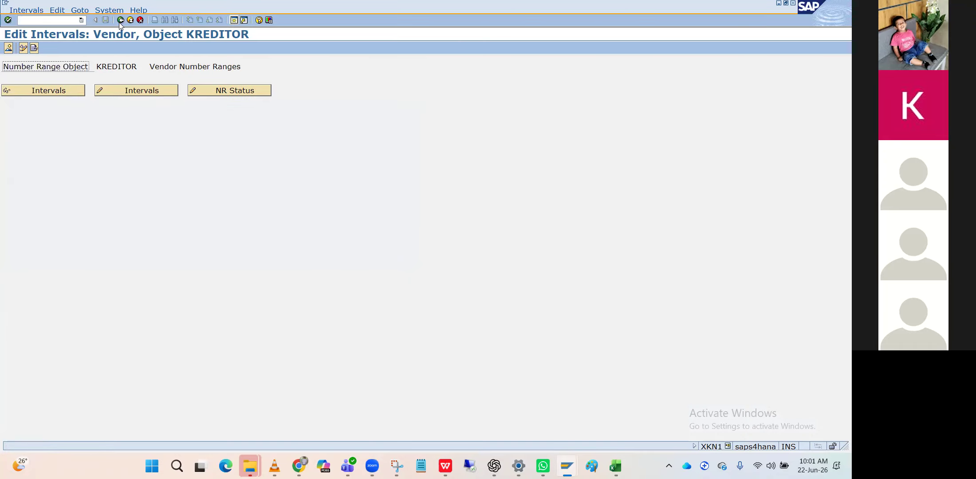
# Check the vendor number ranges for remaining free intervals and close the free interval list.
pyautogui.click(122, 93)
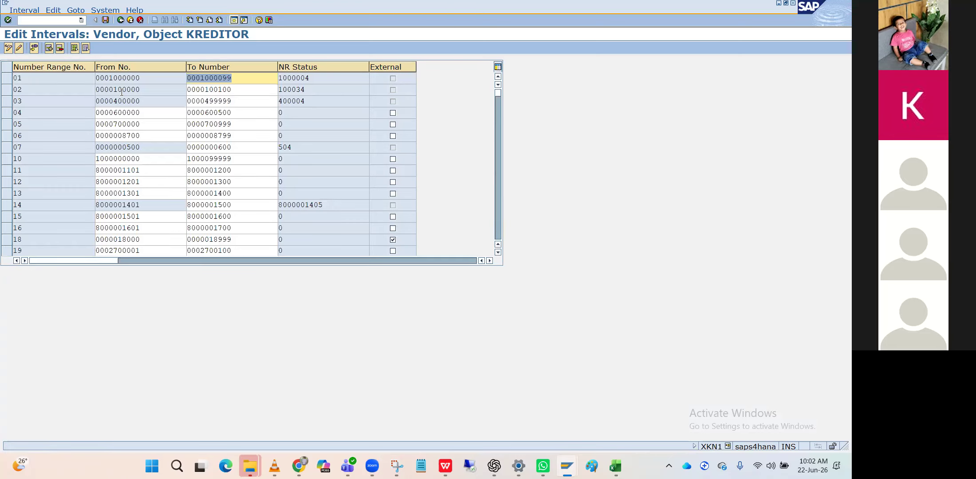
pyautogui.click(35, 49)
pyautogui.press('Return')
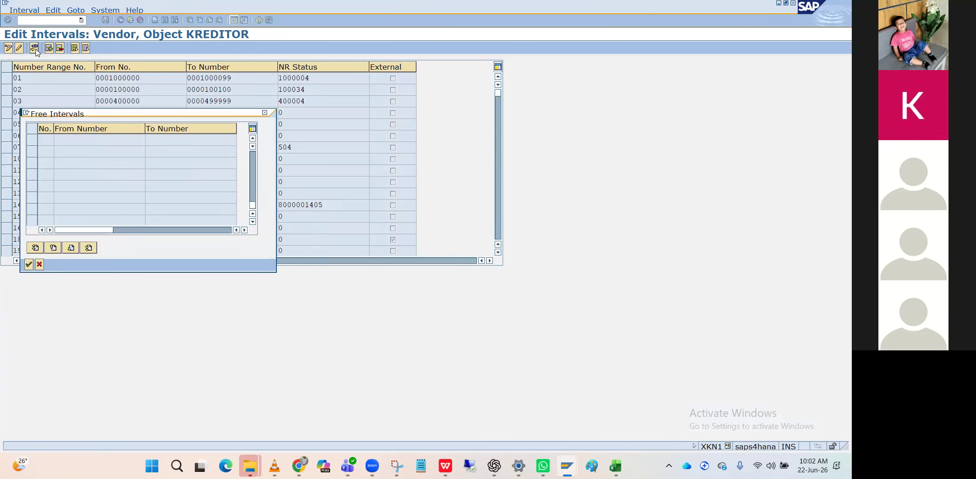
pyautogui.click(266, 113)
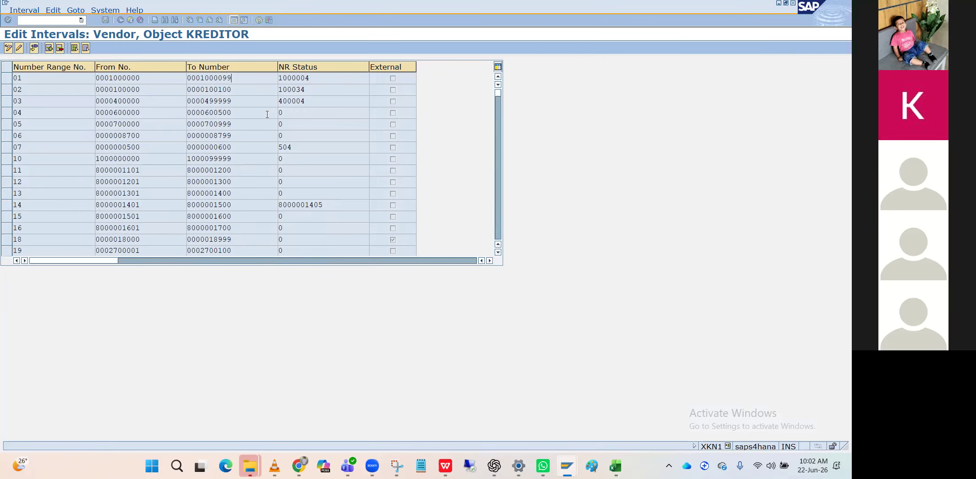
# Examine the existing vendor intervals 11 and 10 and return to the IMG structure.
pyautogui.click(7, 171)
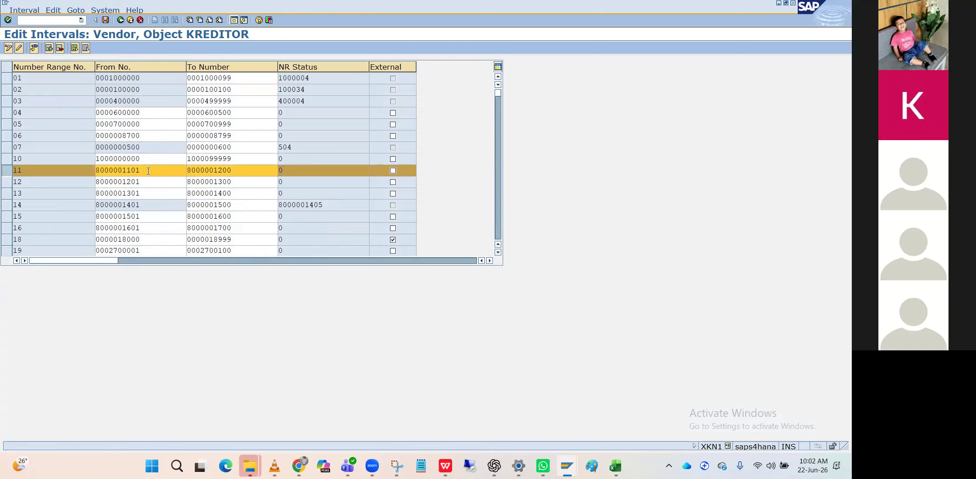
pyautogui.keyDown('ctrl'); pyautogui.click(6, 159); pyautogui.keyUp('ctrl')
pyautogui.keyDown('ctrl'); pyautogui.click(8, 171); pyautogui.keyUp('ctrl')
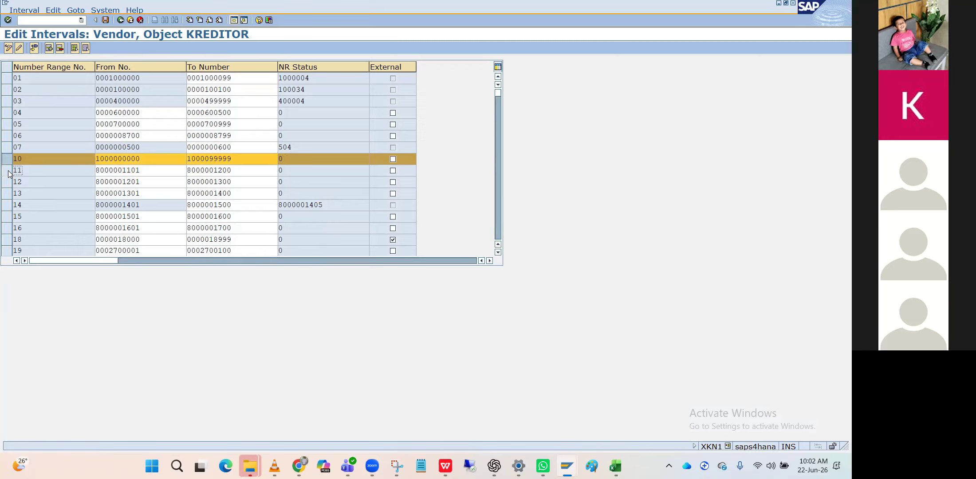
pyautogui.click(37, 157)
pyautogui.click(120, 21)
pyautogui.click(119, 21)
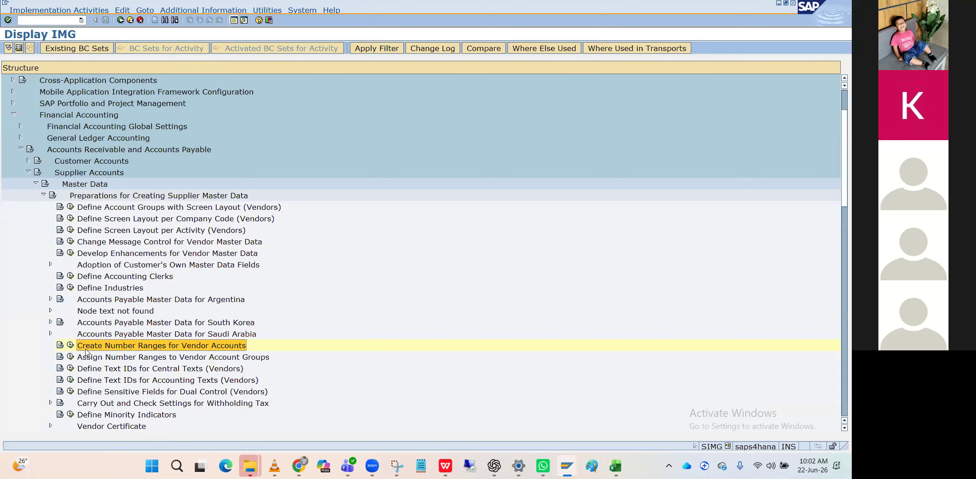
# In the assignment of number ranges to vendor account groups, find group HPIN and assign it number range 10.
pyautogui.click(70, 358)
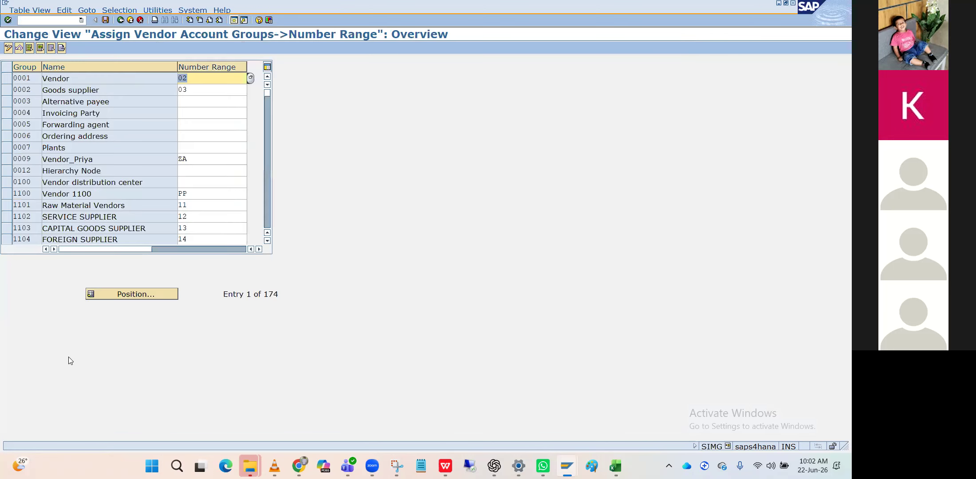
pyautogui.click(140, 294)
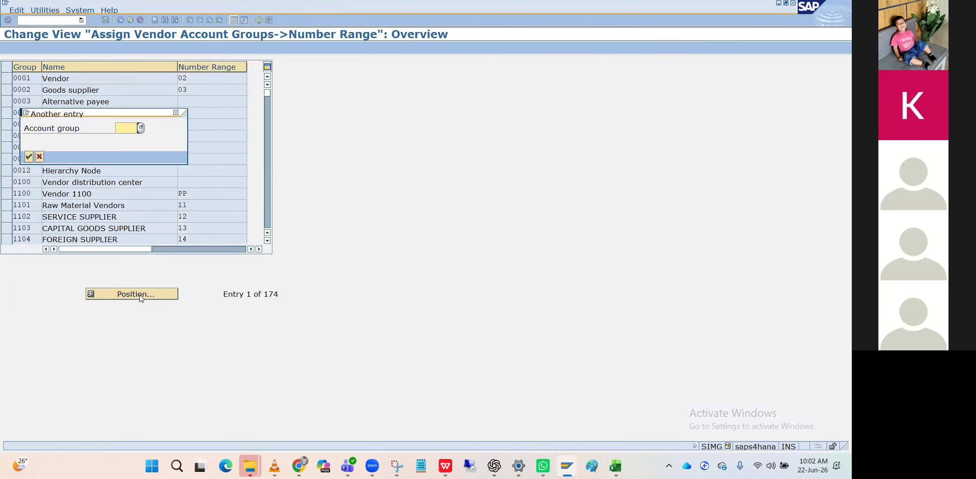
pyautogui.write('HPIN')
pyautogui.press('Return')
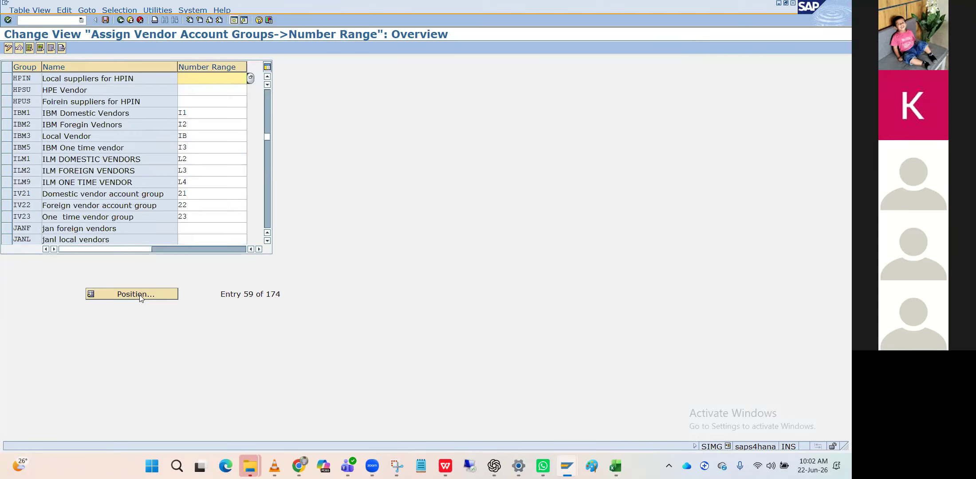
pyautogui.write('10')
# Assign number range 10 to account group HPSU and save the assignments under the HP-Org Structure customizing request.
pyautogui.click(201, 88)
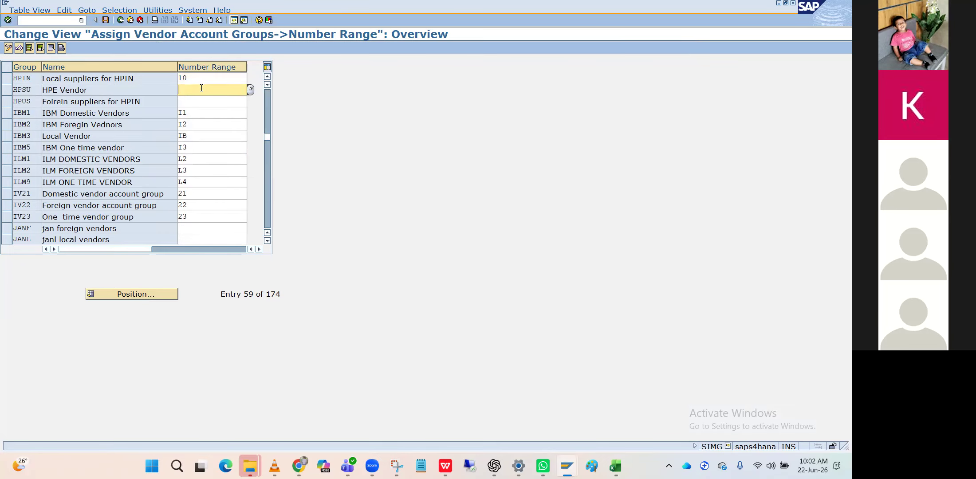
pyautogui.write('10')
pyautogui.click(106, 20)
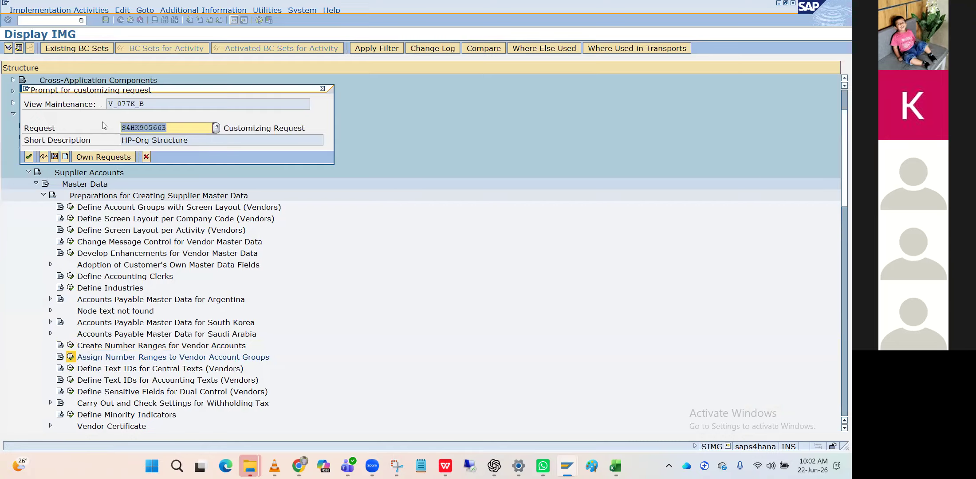
pyautogui.click(28, 157)
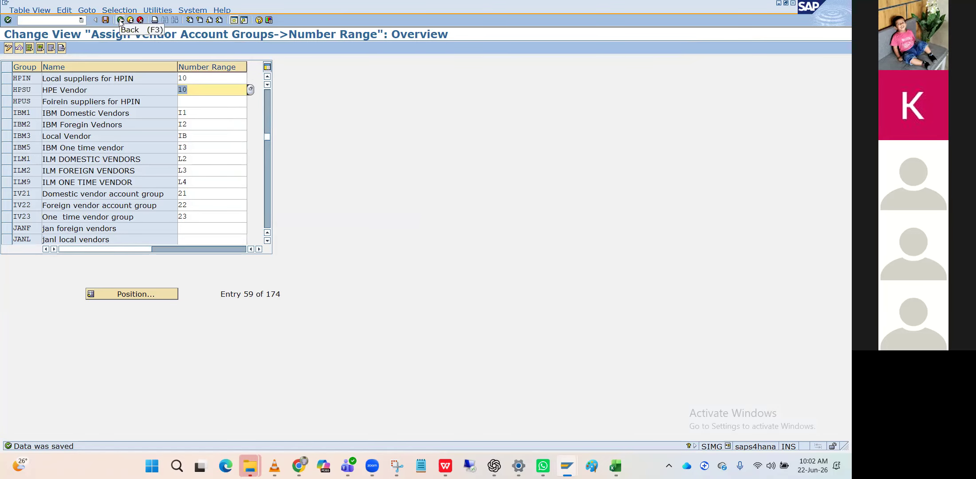
# Clear the number range of account group HPSU, assign number range 10 to HPUS, save, and return to the IMG structure.
pyautogui.press('BackSpace')
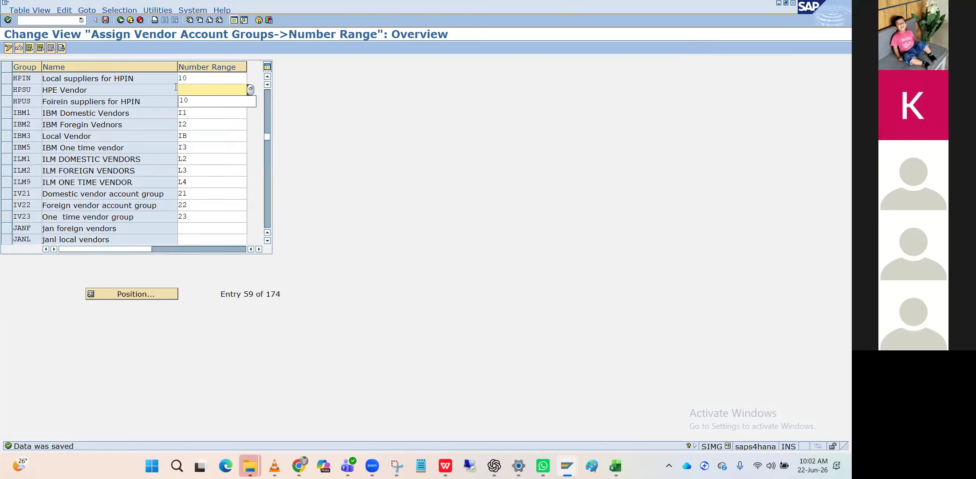
pyautogui.click(176, 87)
pyautogui.click(189, 99)
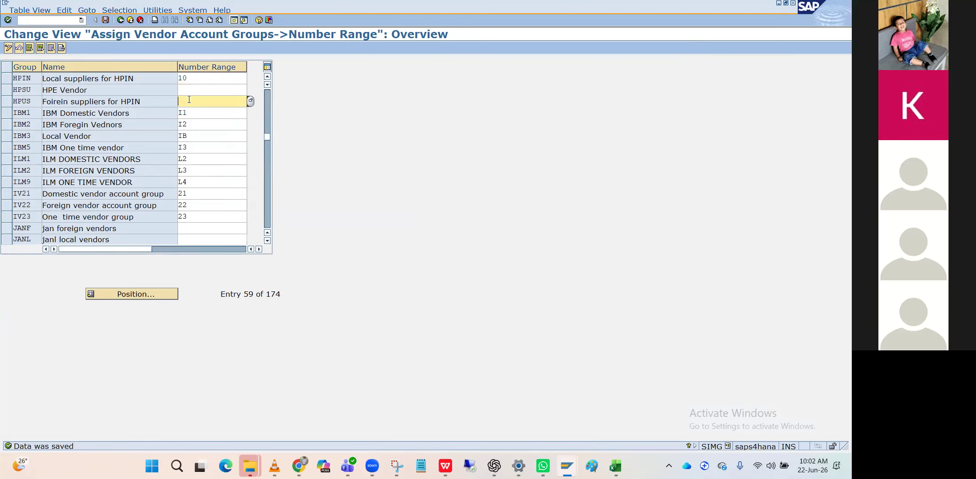
pyautogui.write('10')
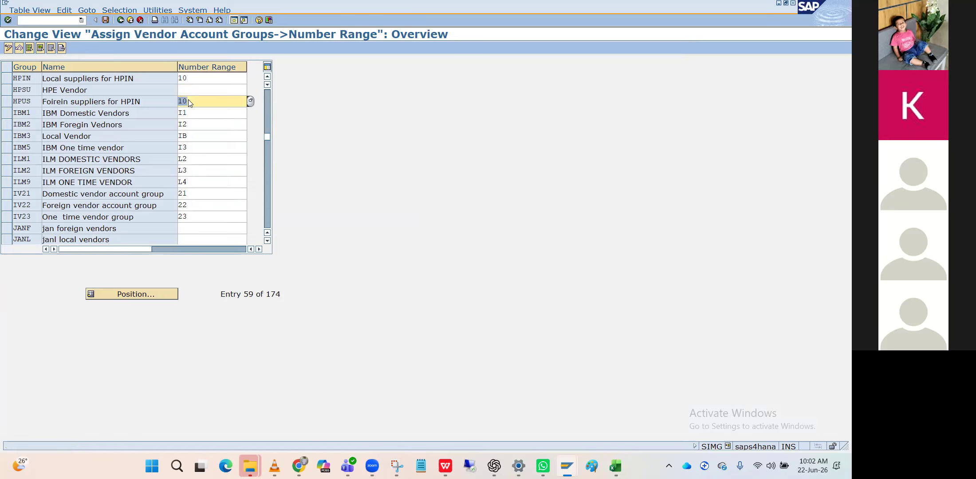
pyautogui.click(106, 21)
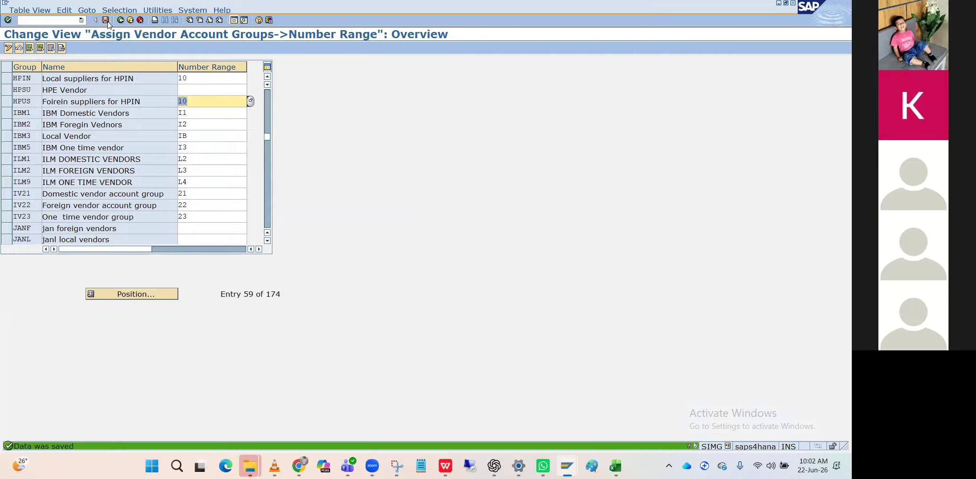
pyautogui.click(38, 89)
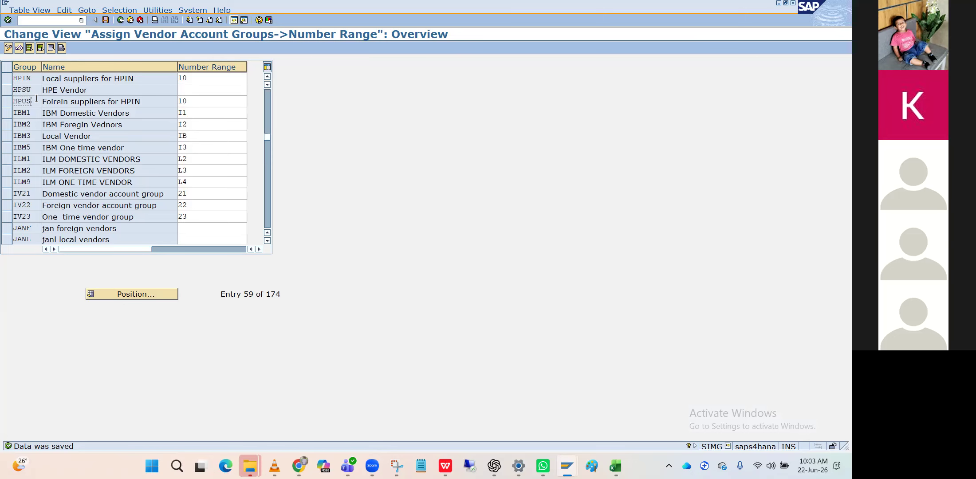
pyautogui.click(121, 20)
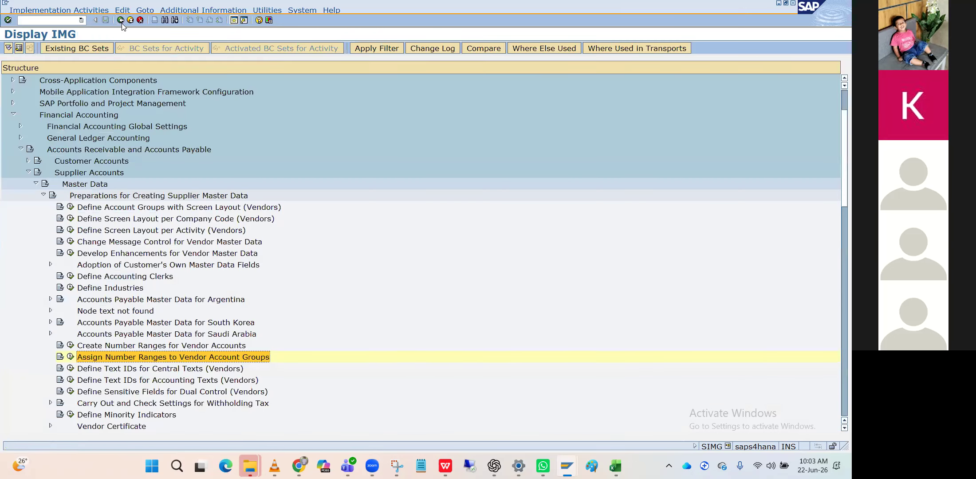
# Look through the Accounts Receivable and Accounts Payable structure down to Supplier Accounts > Master Data, leaving Master Data collapsed.
pyautogui.scroll(-5, 141, 270)
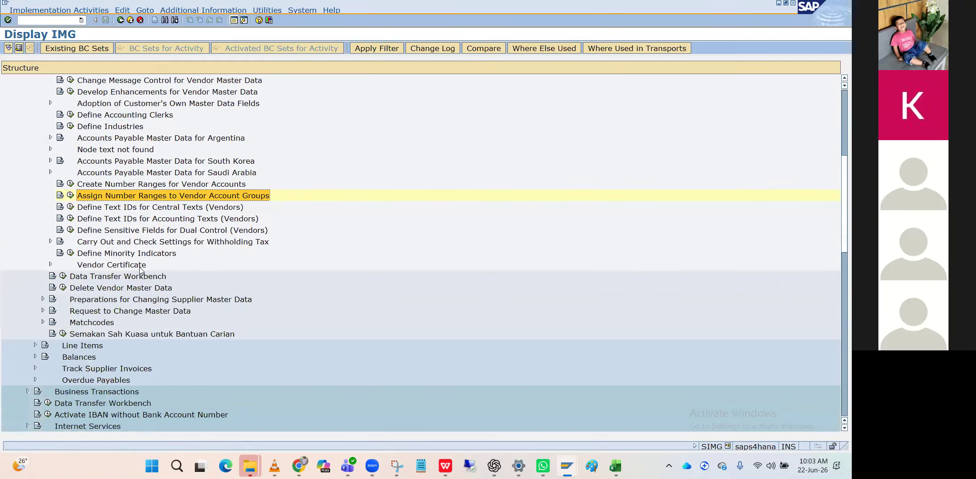
pyautogui.scroll(4, 141, 270)
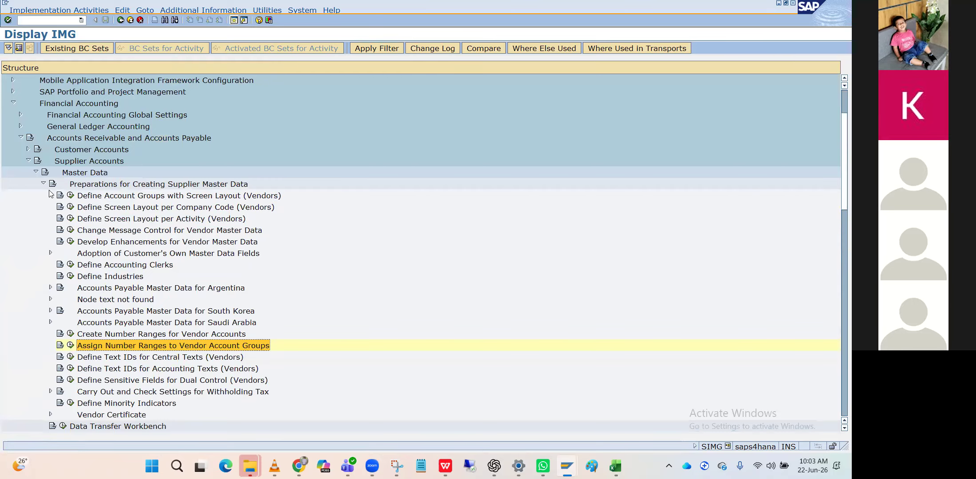
pyautogui.click(36, 172)
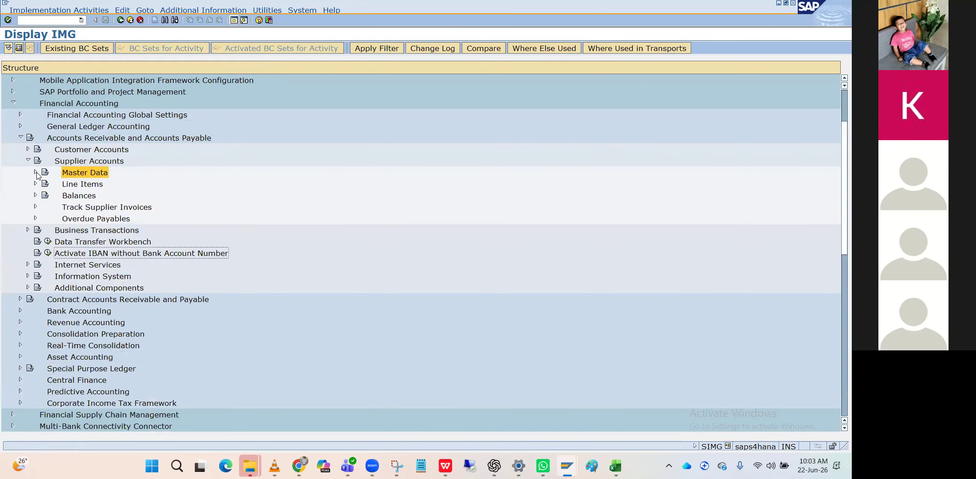
pyautogui.press('Left')
pyautogui.press('Left')
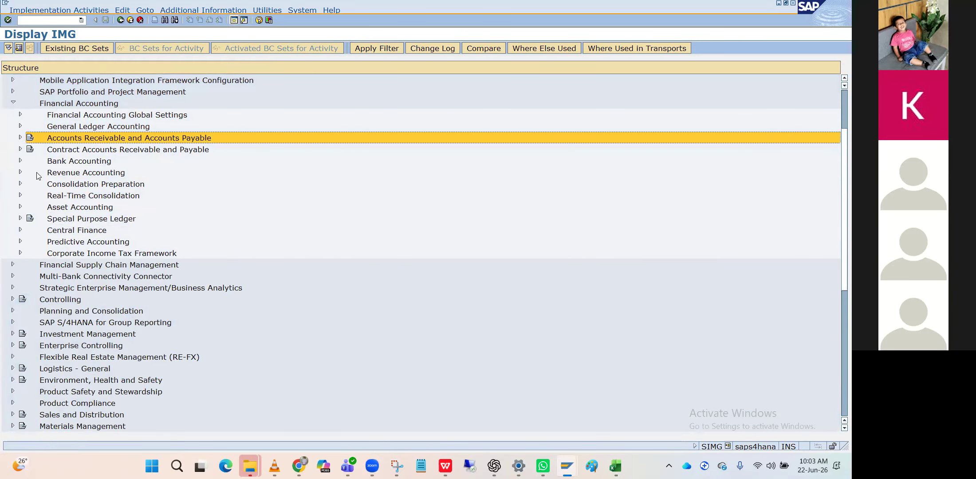
pyautogui.press('Right')
pyautogui.press('Down')
pyautogui.press('Down')
pyautogui.press('Down')
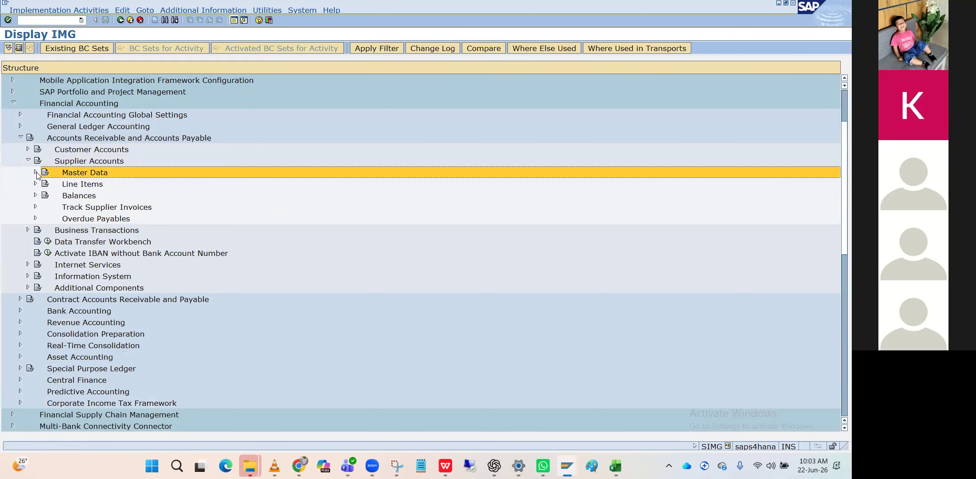
pyautogui.press('Right')
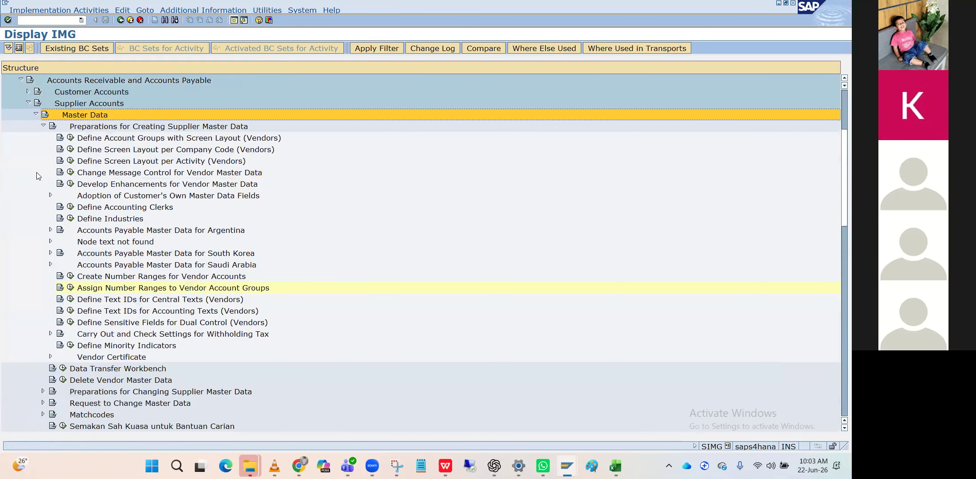
pyautogui.press('Left')
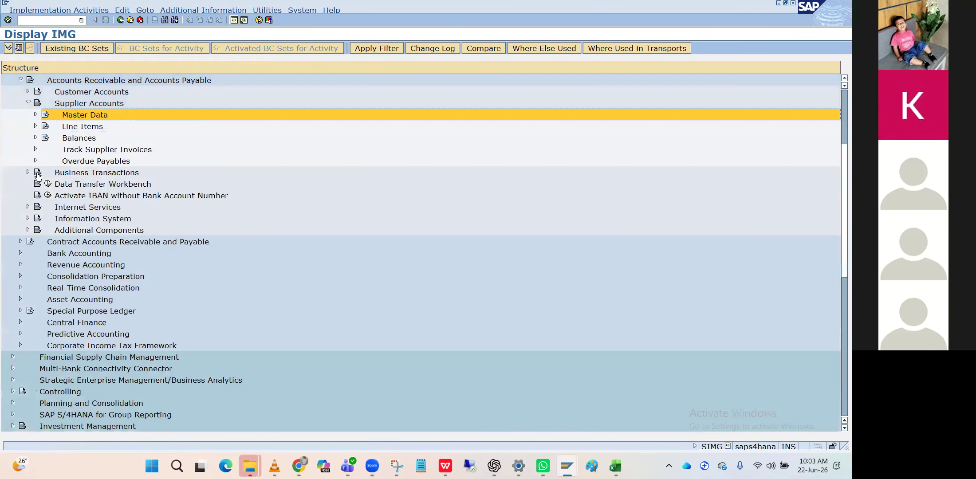
# Expand Master Data under Supplier Accounts again and review the activities in Preparations for Creating Supplier Master Data.
pyautogui.press('Down')
pyautogui.press('Down')
pyautogui.press('Up')
pyautogui.press('Up')
pyautogui.press('Right')
pyautogui.press('Down')
pyautogui.press('Down')
pyautogui.press('Up')
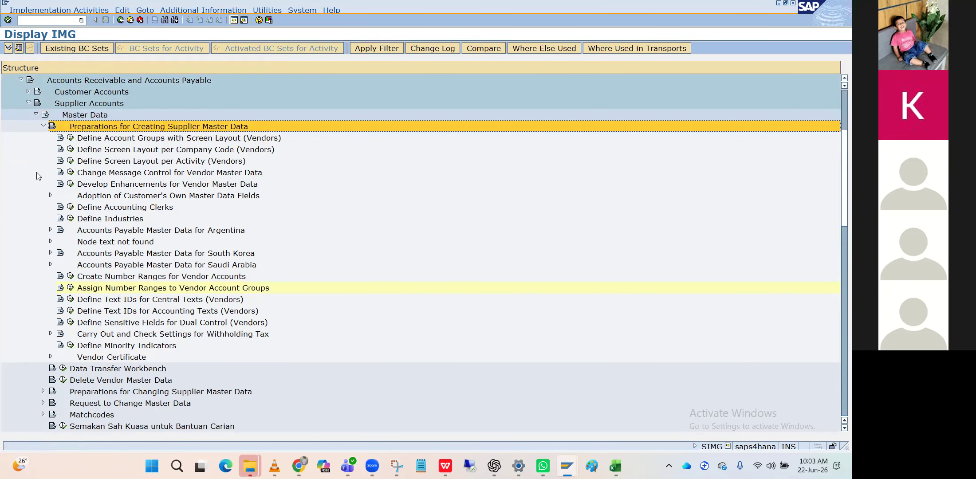
# Compare the sibling nodes under supplier Master Data with Preparations for Creating Supplier Master Data, and collapse the Master Data node.
pyautogui.press('Left')
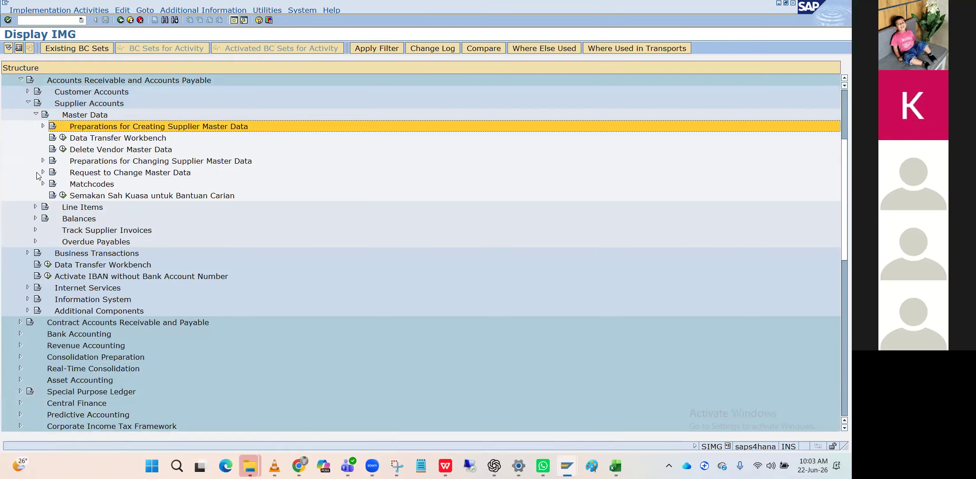
pyautogui.press('Down')
pyautogui.press('Down')
pyautogui.press('Down')
pyautogui.press('Down')
pyautogui.press('Up')
pyautogui.press('Up')
pyautogui.press('Up')
pyautogui.press('Up')
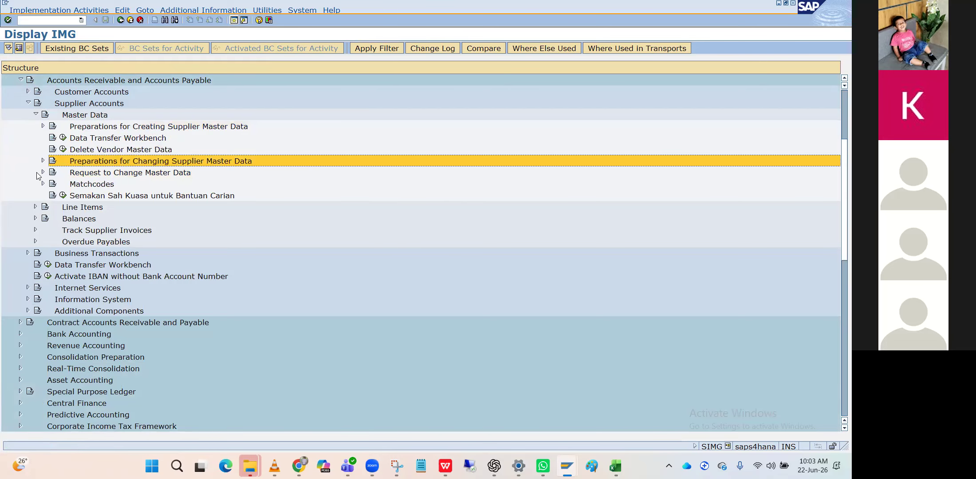
pyautogui.press('Right')
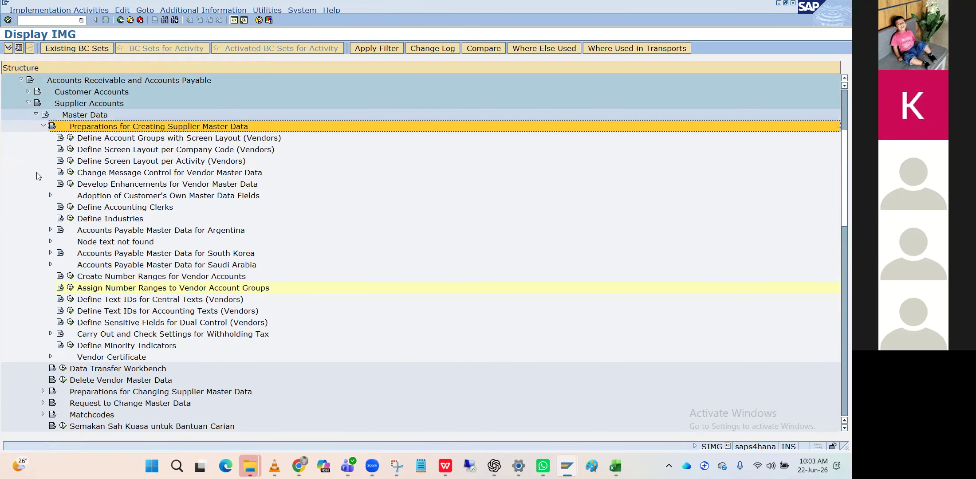
pyautogui.press('Down')
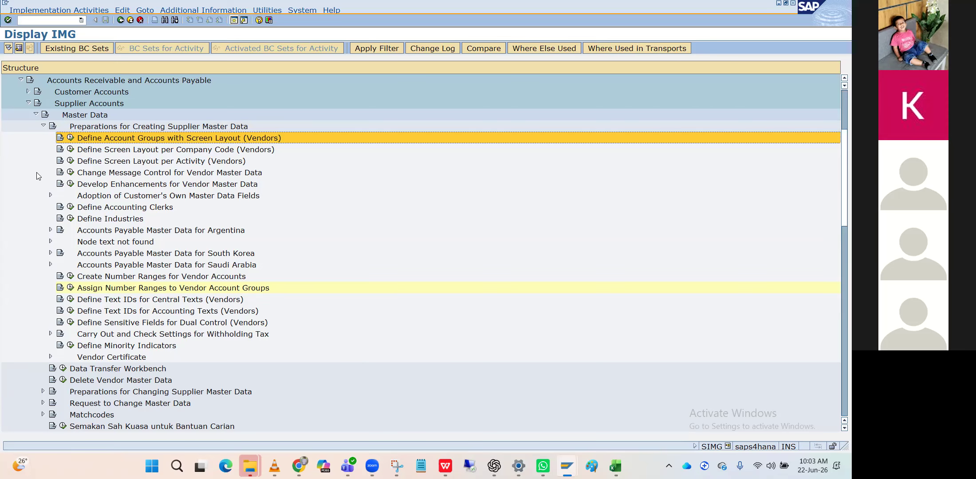
pyautogui.press('Left')
pyautogui.press('Left')
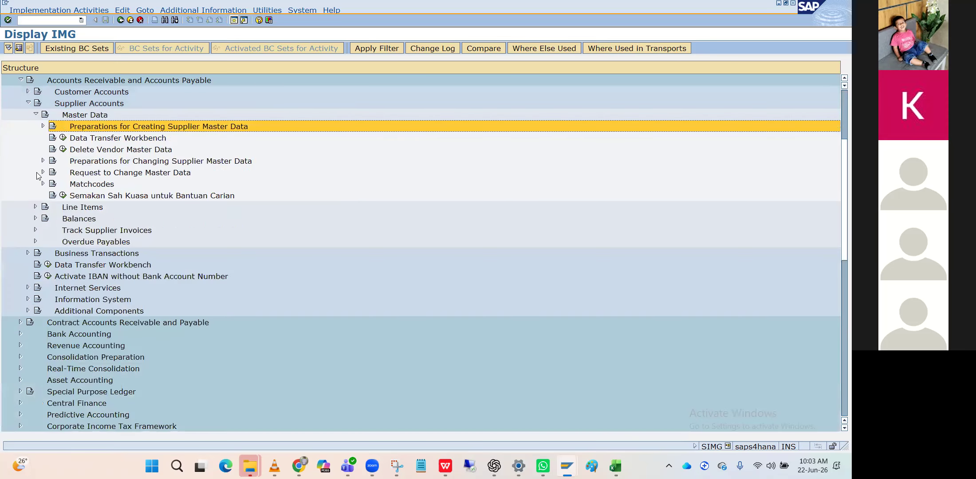
pyautogui.press('Left')
pyautogui.press('Left')
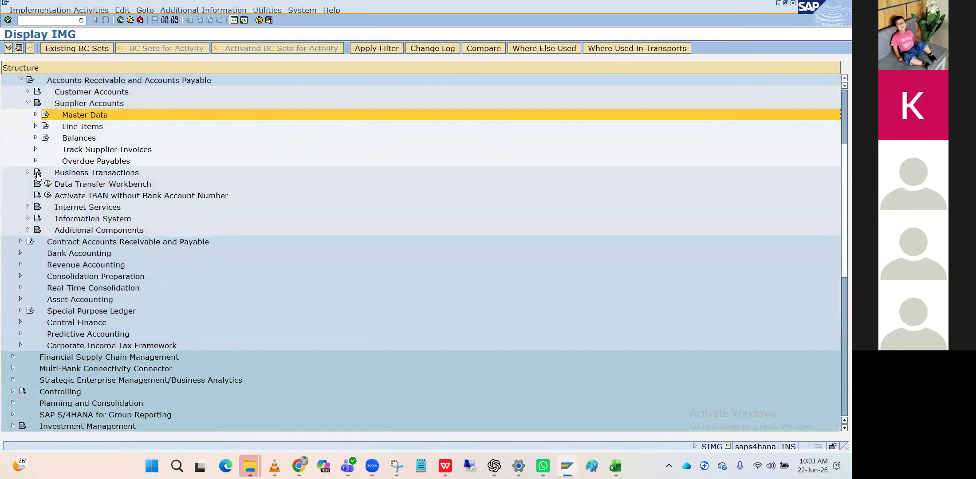
# Examine the Line Items node of Supplier Accounts, including Display Line Items, and collapse it again.
pyautogui.press('Down')
pyautogui.press('Right')
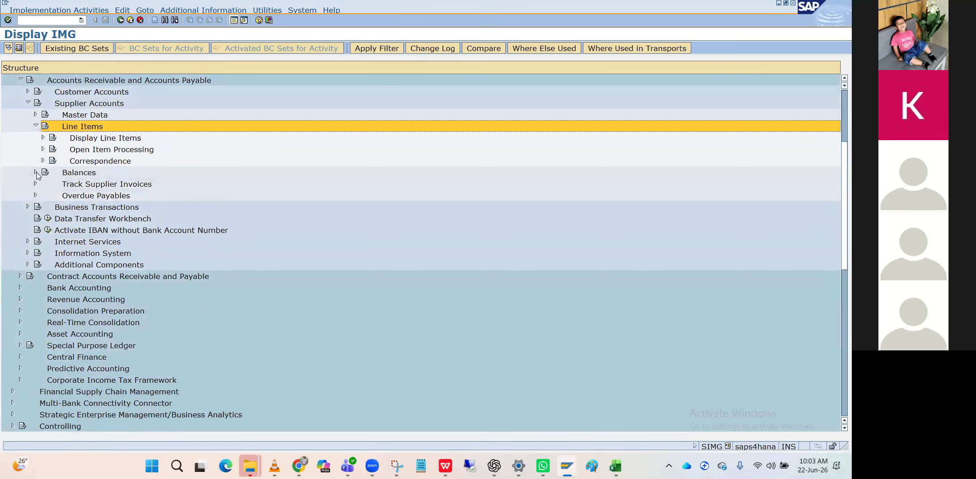
pyautogui.press('Down')
pyautogui.press('Right')
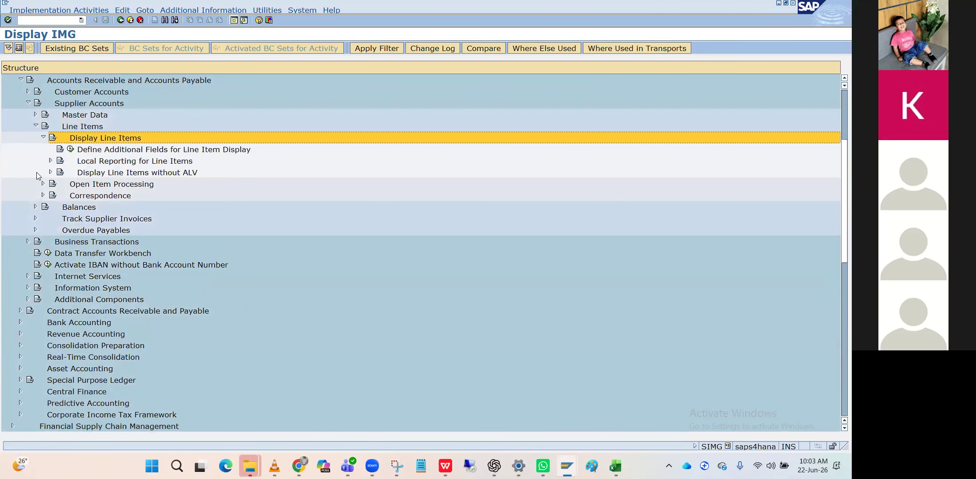
pyautogui.press('Left')
pyautogui.press('Left')
pyautogui.press('Left')
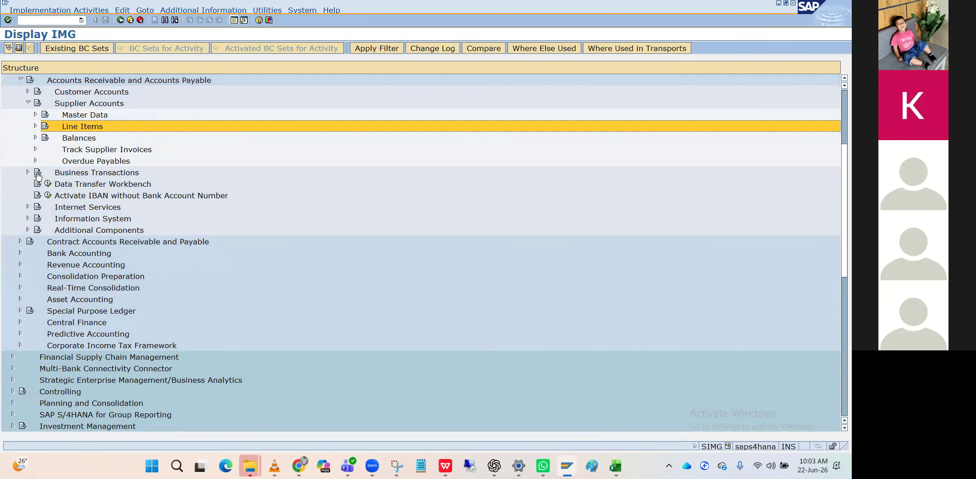
# Examine the activities contained in the Balances node under Supplier Accounts.
pyautogui.press('Down')
pyautogui.press('Down')
pyautogui.press('Up')
pyautogui.press('Up')
pyautogui.press('Up')
pyautogui.press('Down')
pyautogui.press('Down')
pyautogui.press('Right')
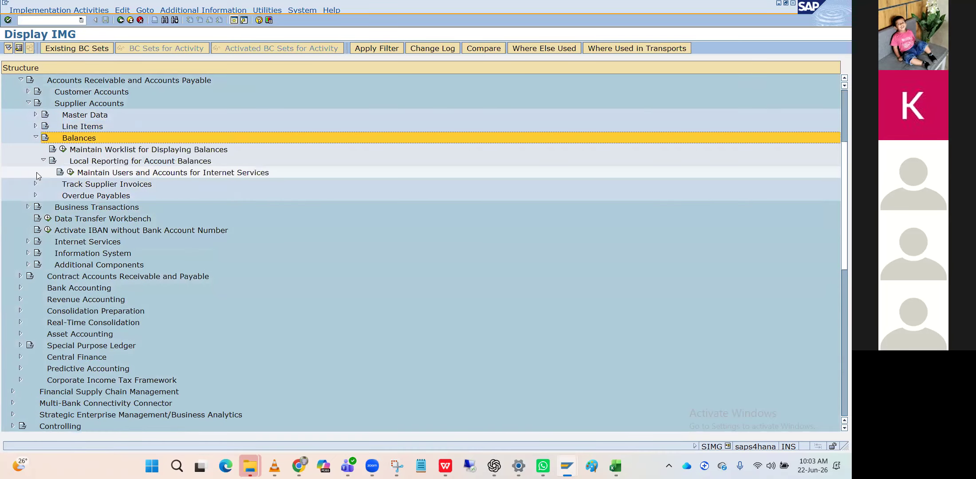
pyautogui.press('Left')
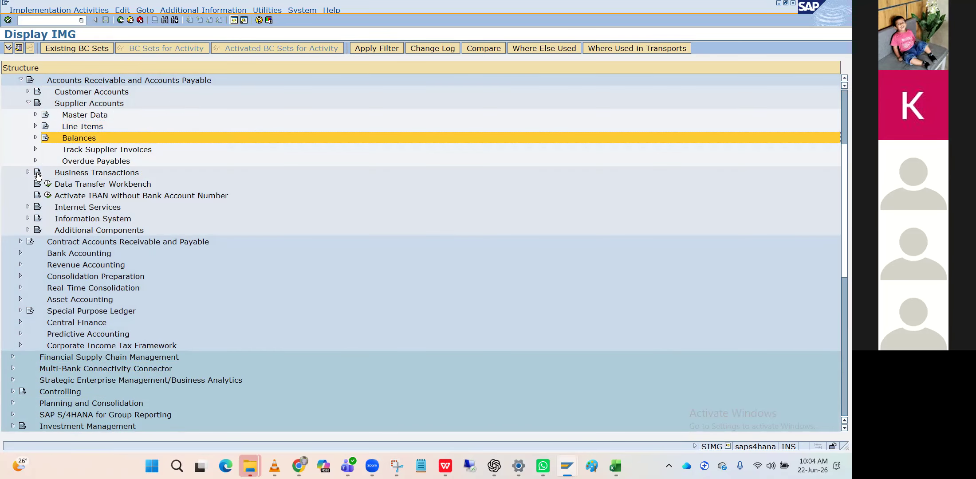
# Collapse the Supplier Accounts node in the IMG structure.
pyautogui.press('Left')
pyautogui.press('Down')
pyautogui.press('Down')
pyautogui.press('Down')
pyautogui.press('Left')
pyautogui.press('Left')
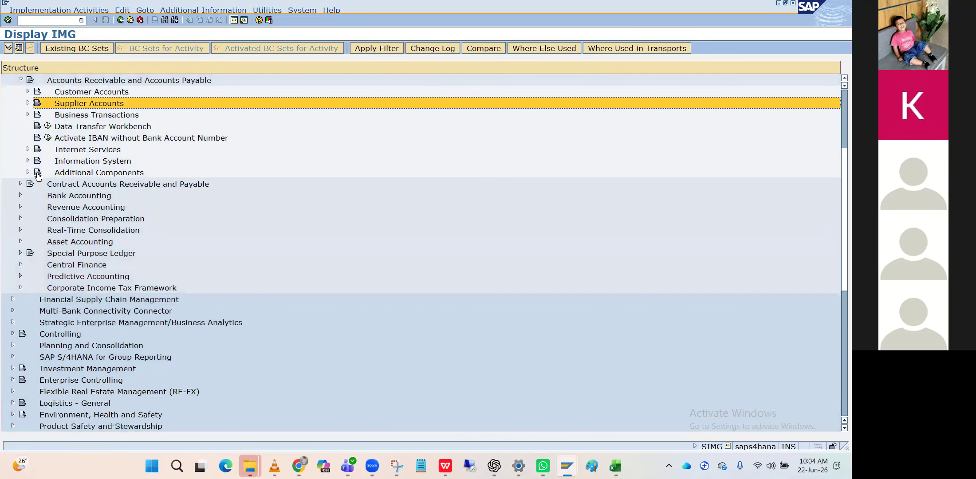
# Expand Business Transactions under Accounts Receivable and Accounts Payable, including its Outgoing Payments node.
pyautogui.press('Down')
pyautogui.press('Right')
pyautogui.press('Down')
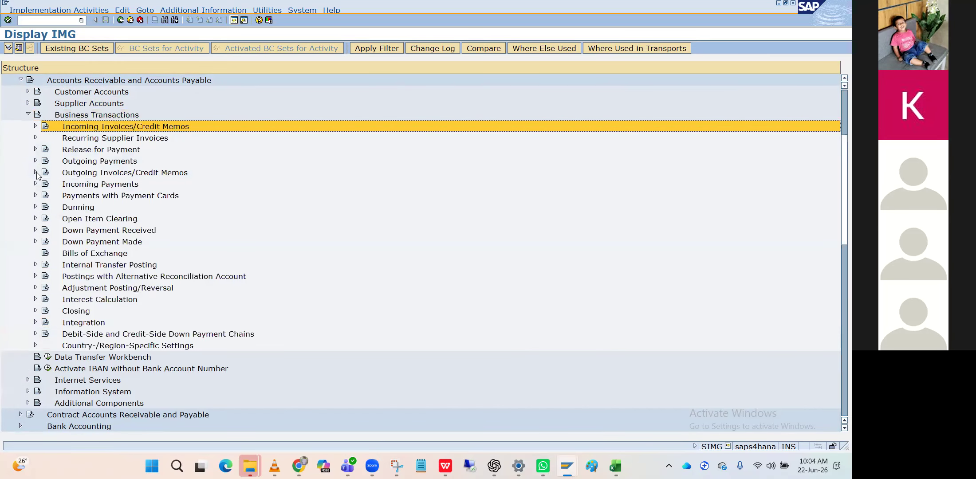
pyautogui.press('Down')
pyautogui.press('Down')
pyautogui.press('Down')
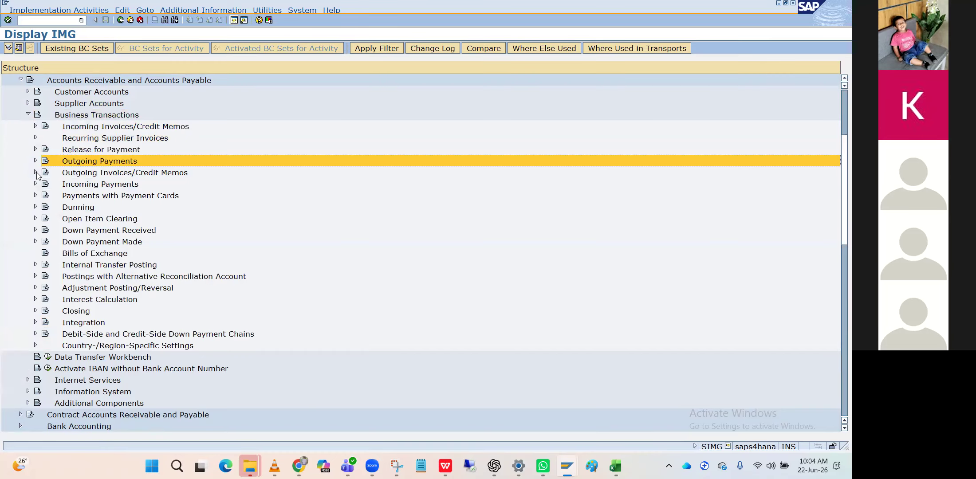
pyautogui.press('Right')
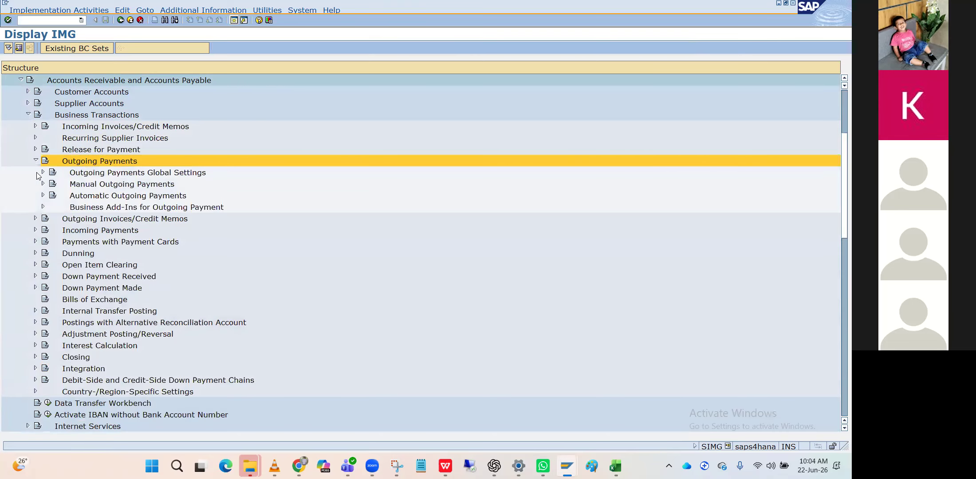
# Examine the activities in Outgoing Payments Global Settings, from document settings through to Payment Block Reasons.
pyautogui.press('Down')
pyautogui.press('Right')
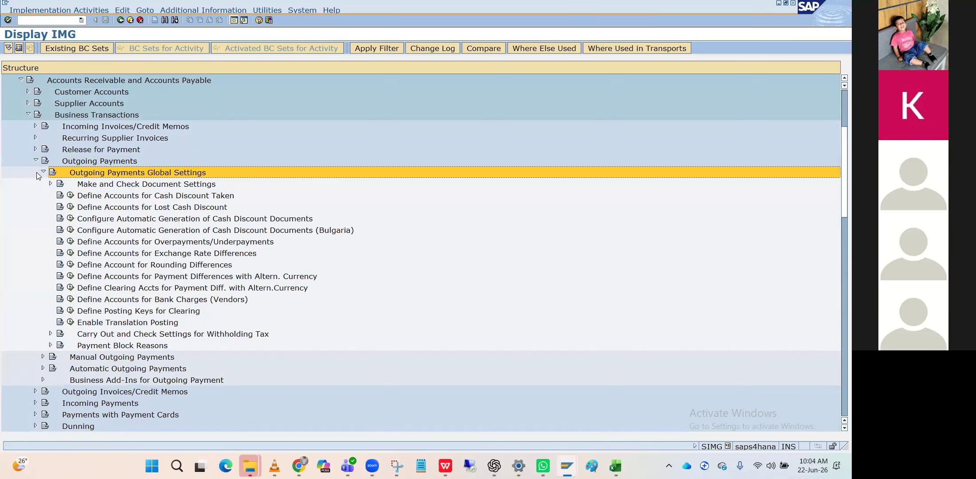
pyautogui.press('Down')
pyautogui.press('Down')
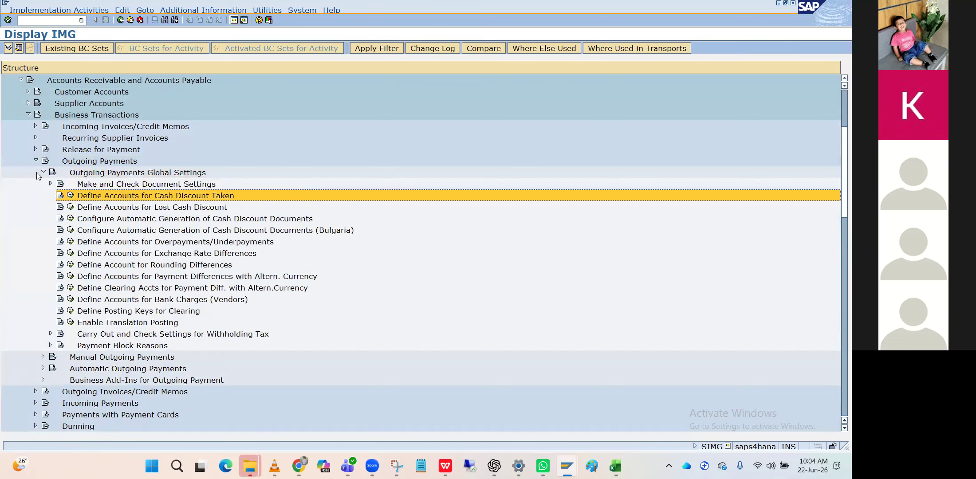
pyautogui.press('Down')
pyautogui.press('Up')
pyautogui.press('Up')
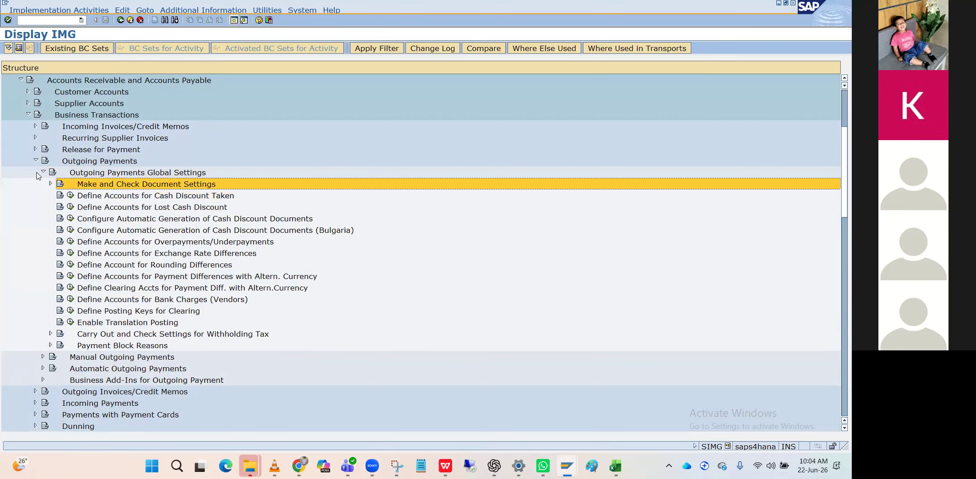
pyautogui.press('Down')
pyautogui.press('Down')
pyautogui.press('Down')
pyautogui.press('Down')
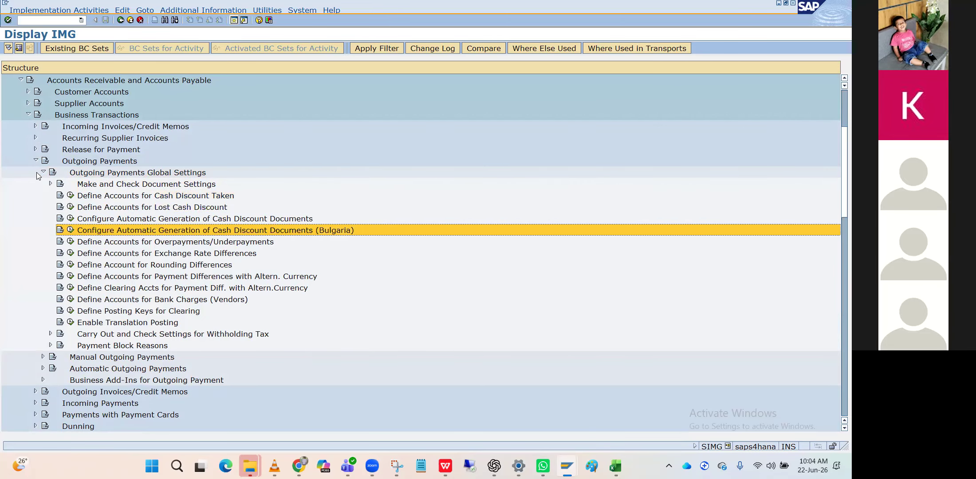
pyautogui.press('Down')
pyautogui.press('Down')
pyautogui.press('Down')
pyautogui.press('Down')
pyautogui.press('Down')
pyautogui.press('Down')
pyautogui.press('Down')
pyautogui.press('Down')
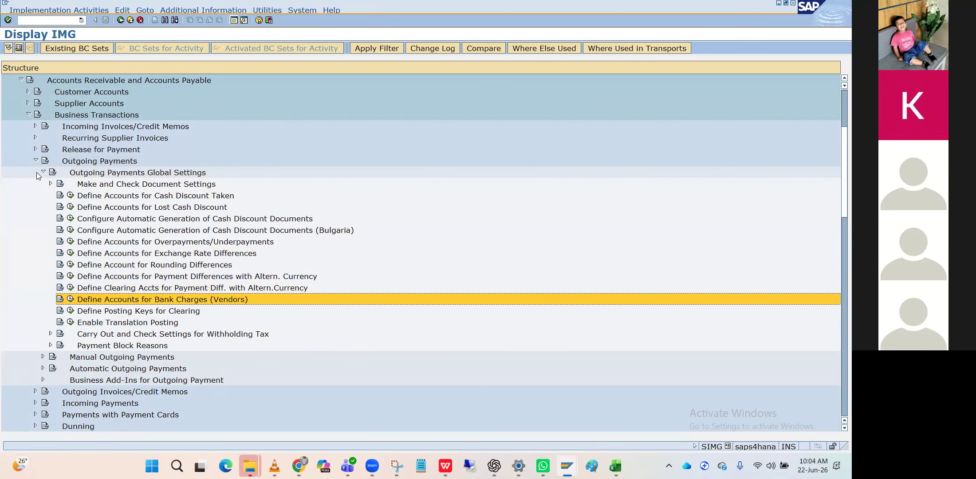
pyautogui.press('Down')
pyautogui.press('Down')
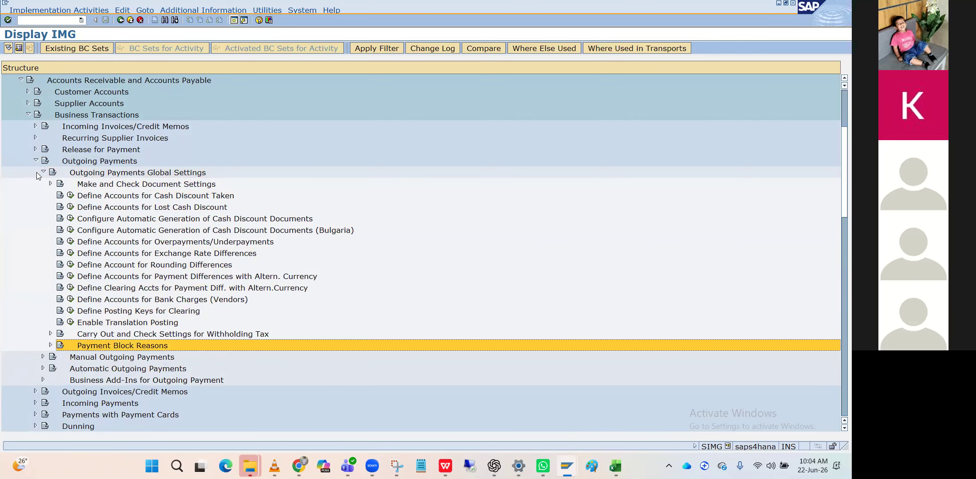
pyautogui.press('Up')
pyautogui.press('Up')
pyautogui.press('Up')
pyautogui.press('Left')
pyautogui.press('Left')
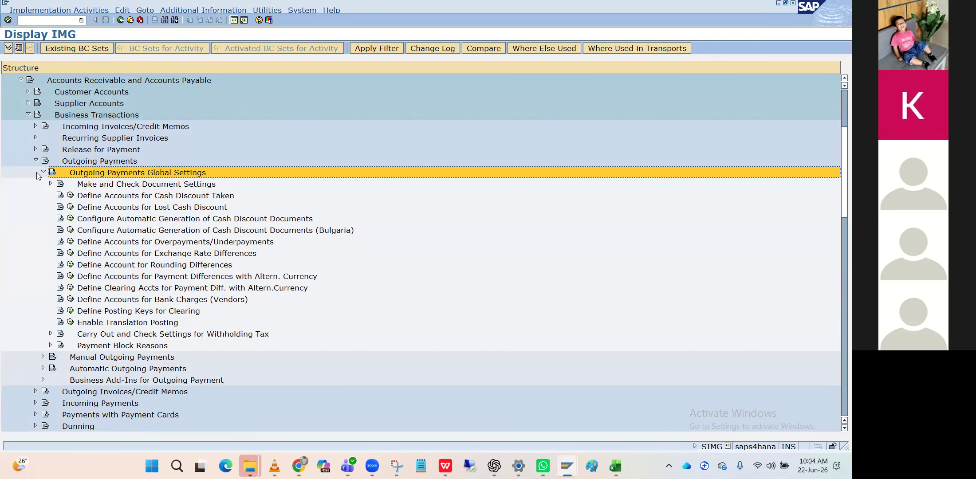
# Expand Manual Outgoing Payments and open the Define Tolerances (Suppliers) activity.
pyautogui.press('Down')
pyautogui.press('Down')
pyautogui.press('Up')
pyautogui.press('Right')
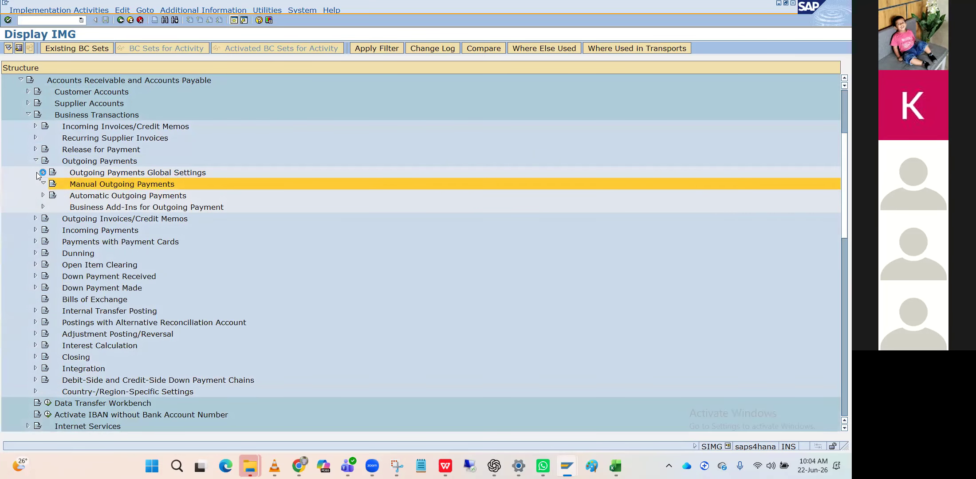
pyautogui.press('Down')
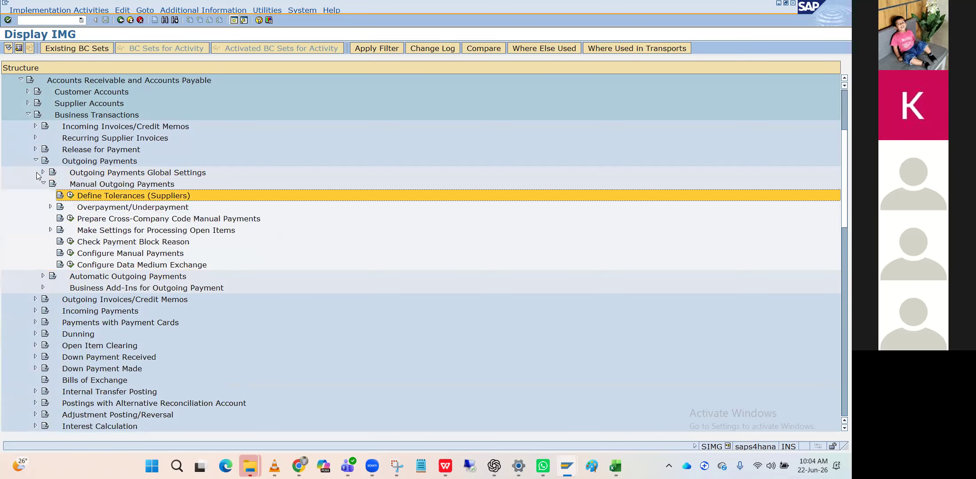
pyautogui.click(71, 196)
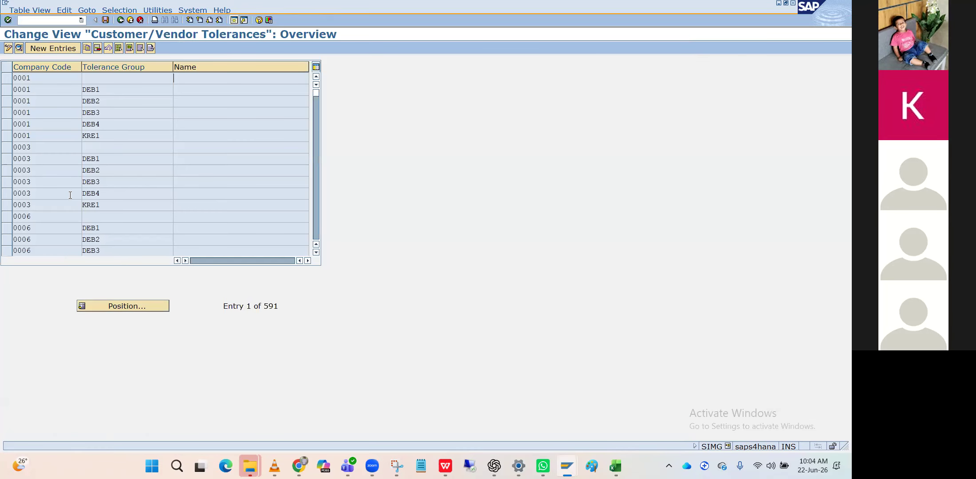
pyautogui.click(51, 49)
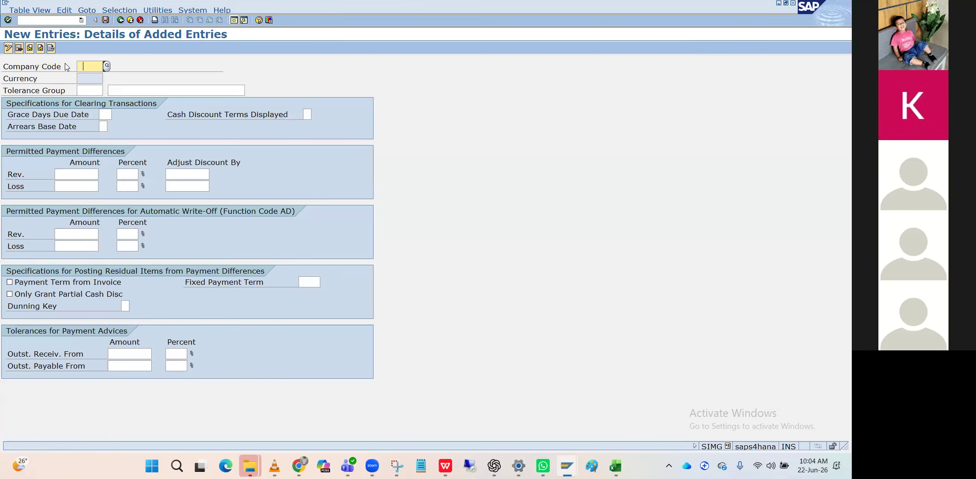
pyautogui.write('HP')
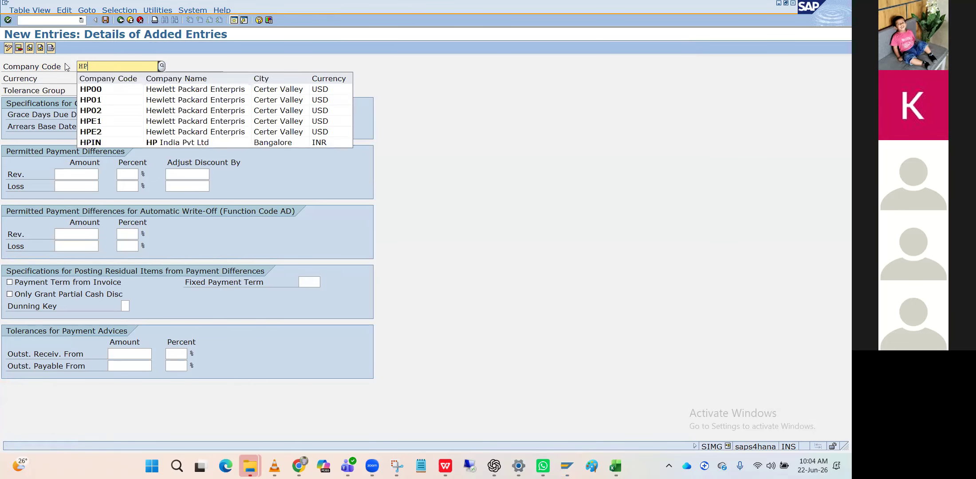
pyautogui.click(127, 21)
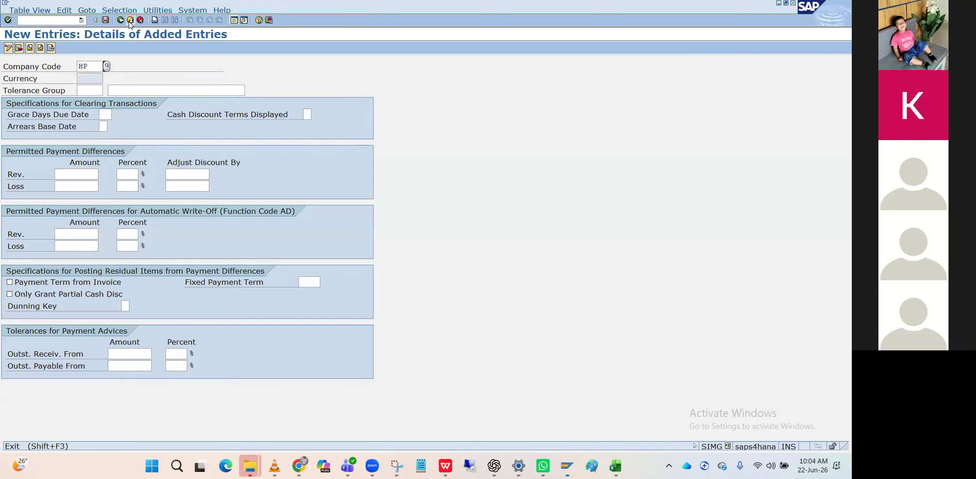
pyautogui.click(141, 20)
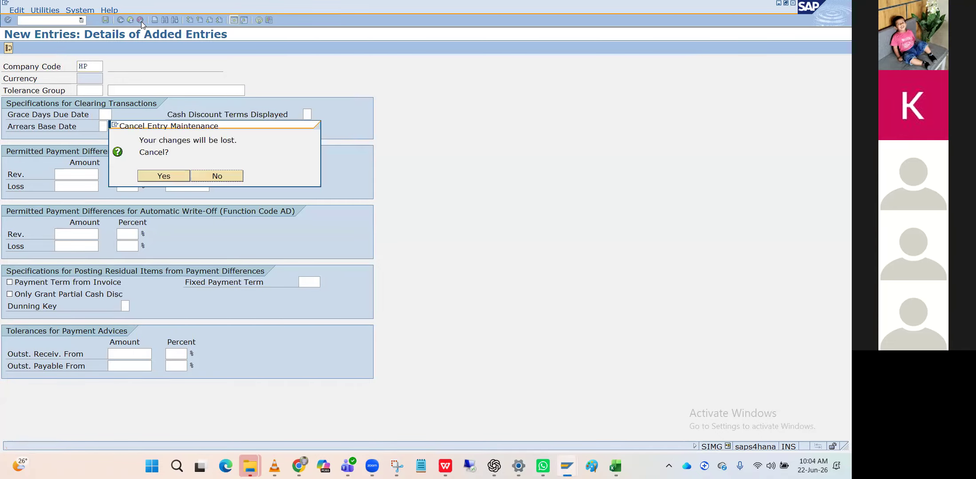
pyautogui.click(162, 177)
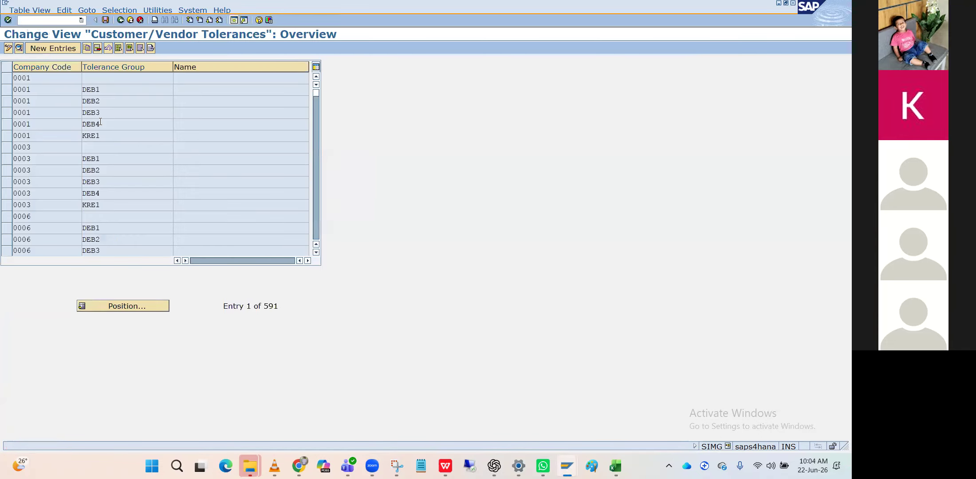
# Copy the tolerance entry of company code 0001 that has no tolerance group to company code HPIN.
pyautogui.click(10, 90)
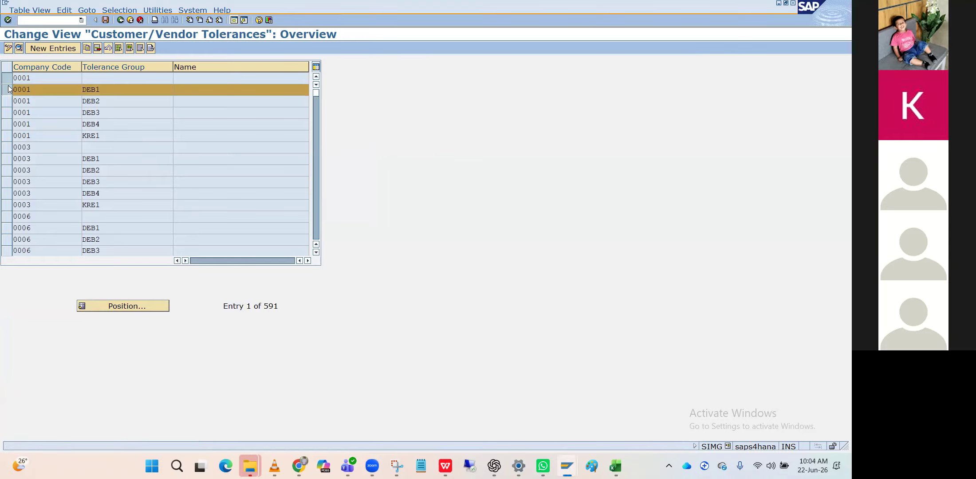
pyautogui.click(8, 78)
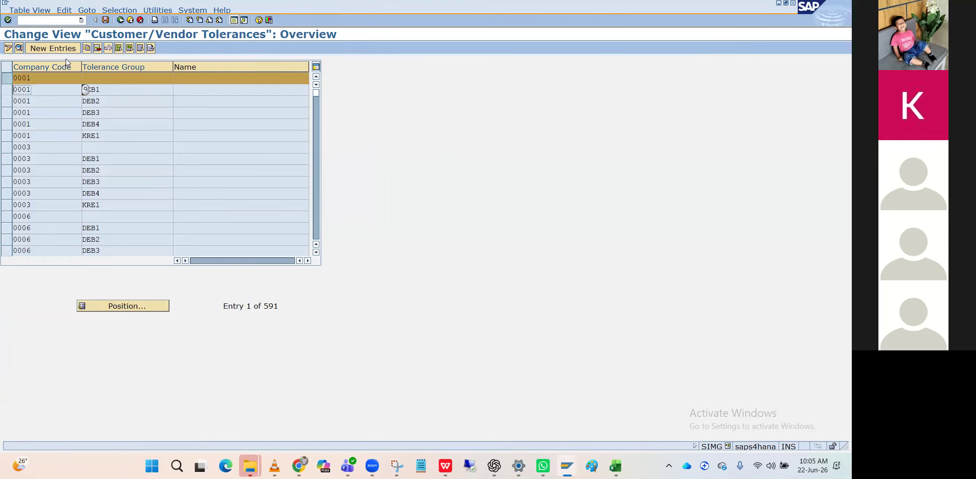
pyautogui.click(87, 48)
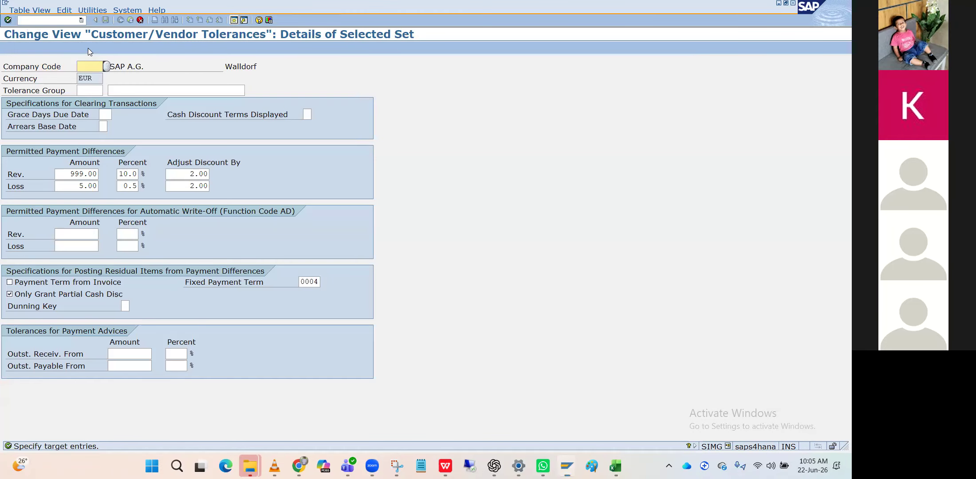
pyautogui.write('HP10')
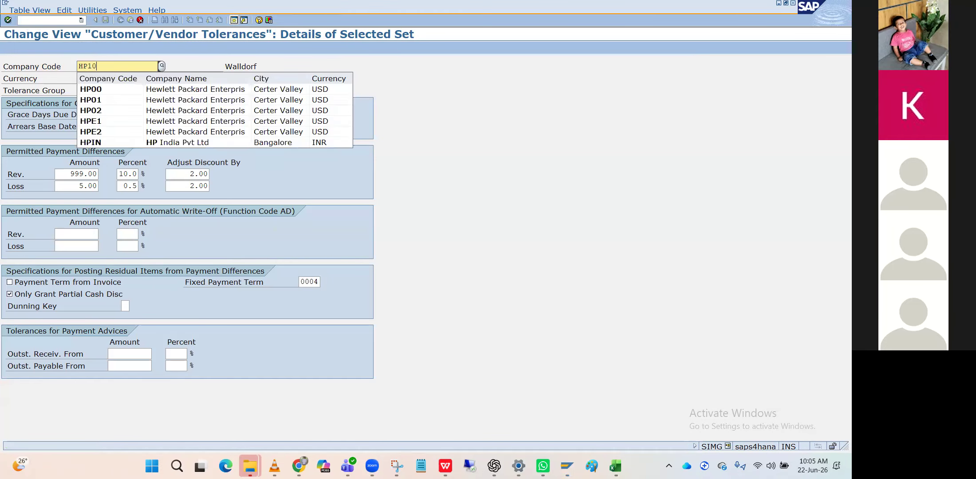
pyautogui.press('Return')
pyautogui.click(97, 63)
pyautogui.press('BackSpace')
pyautogui.press('BackSpace')
pyautogui.write('IN')
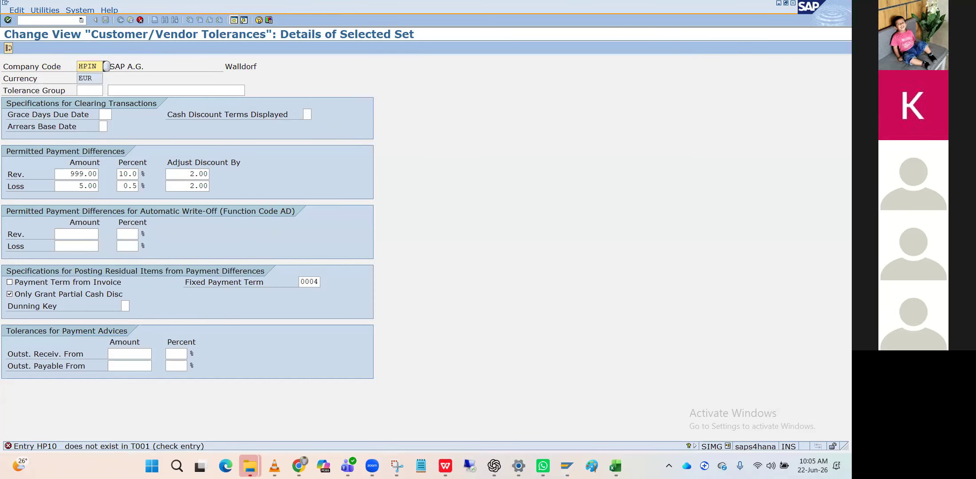
pyautogui.press('Return')
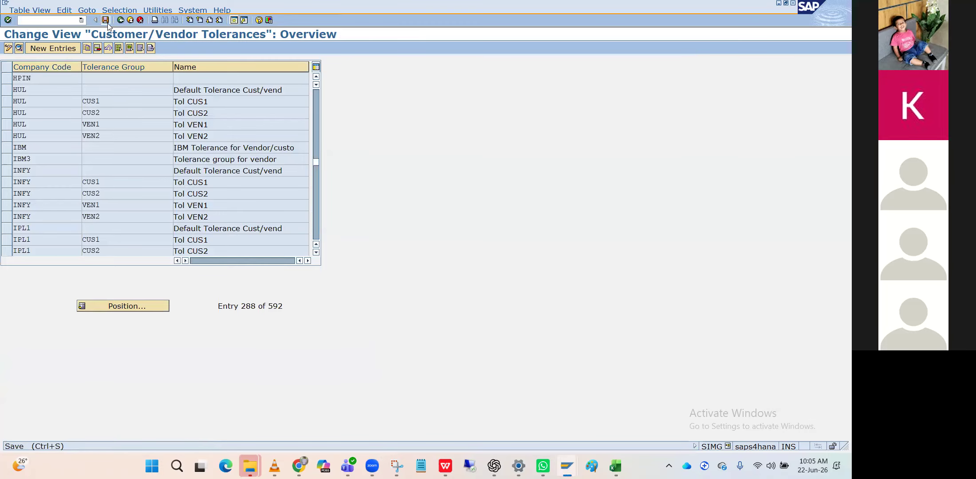
# Save the copied HPIN tolerance entry under the HP-Org Structure customizing request and return to the IMG structure.
pyautogui.click(106, 22)
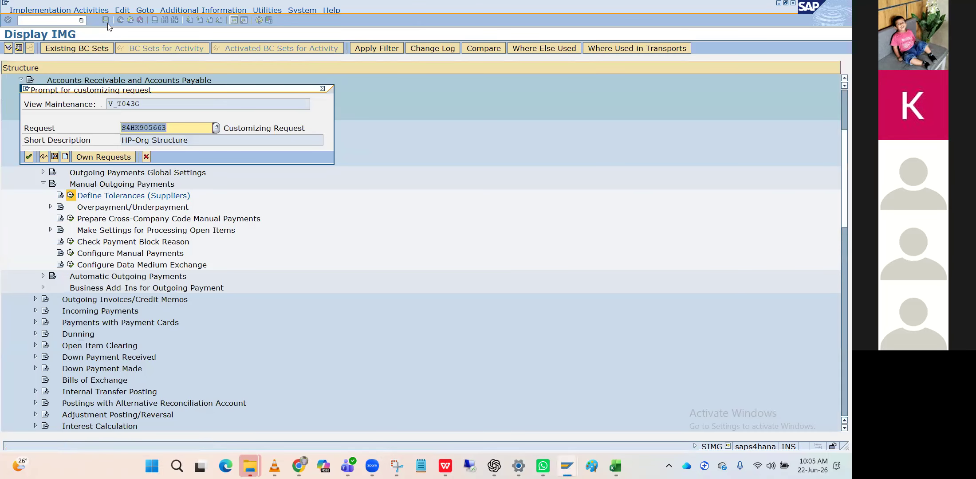
pyautogui.press('Return')
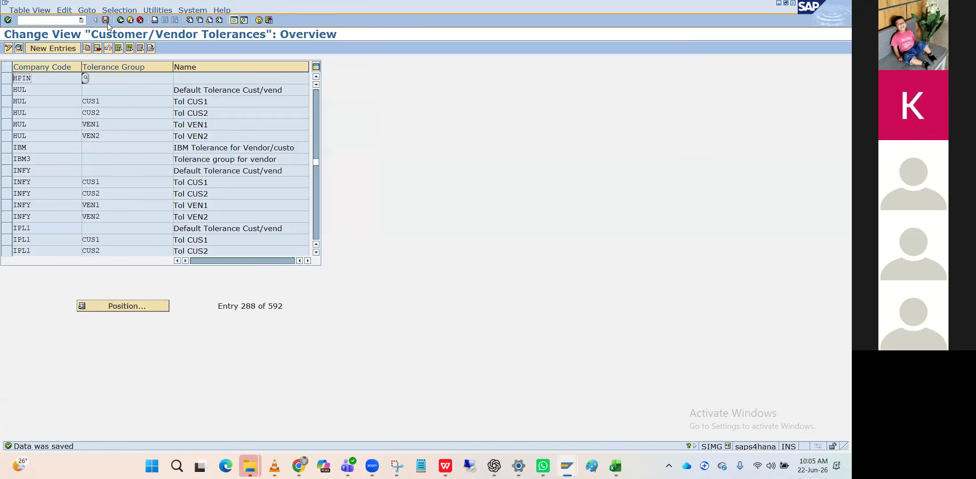
pyautogui.click(119, 21)
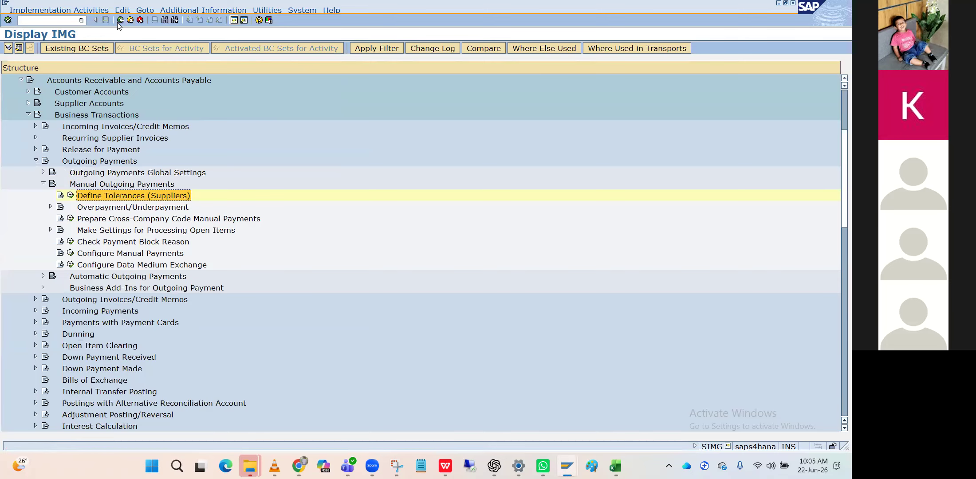
# Reopen Define Tolerances (Suppliers), locate company code HPIN and display the details of its tolerance entry.
pyautogui.click(70, 195)
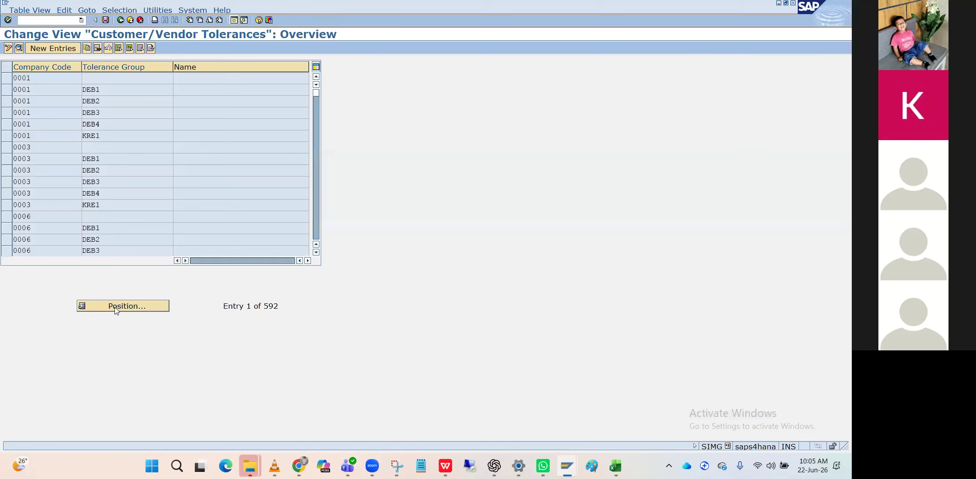
pyautogui.click(117, 306)
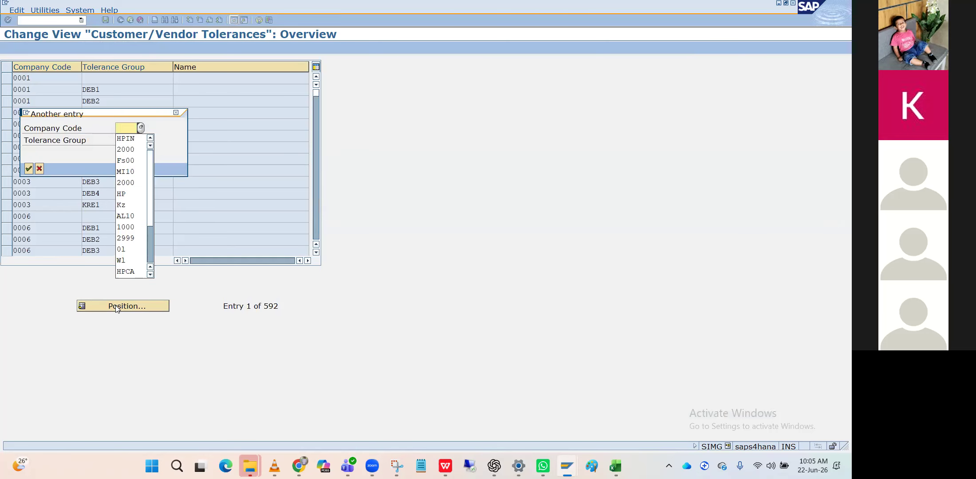
pyautogui.press('Return')
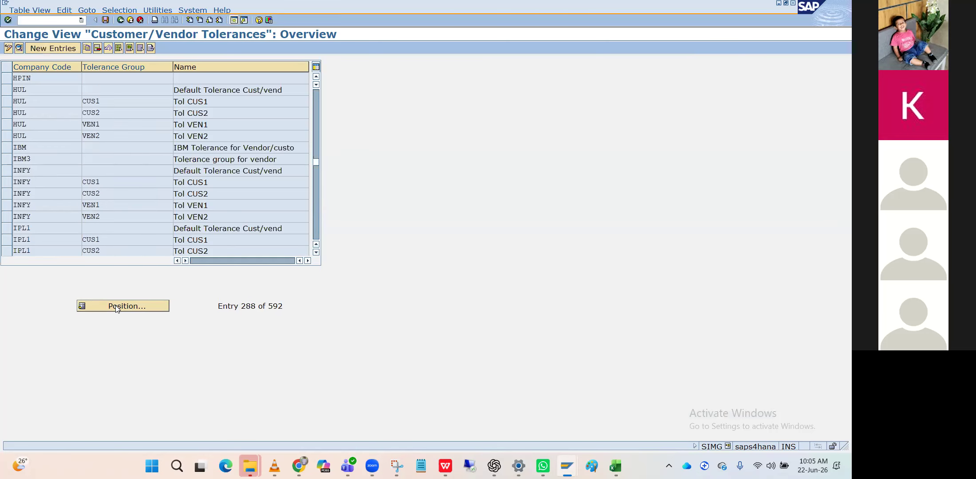
pyautogui.doubleClick(56, 80)
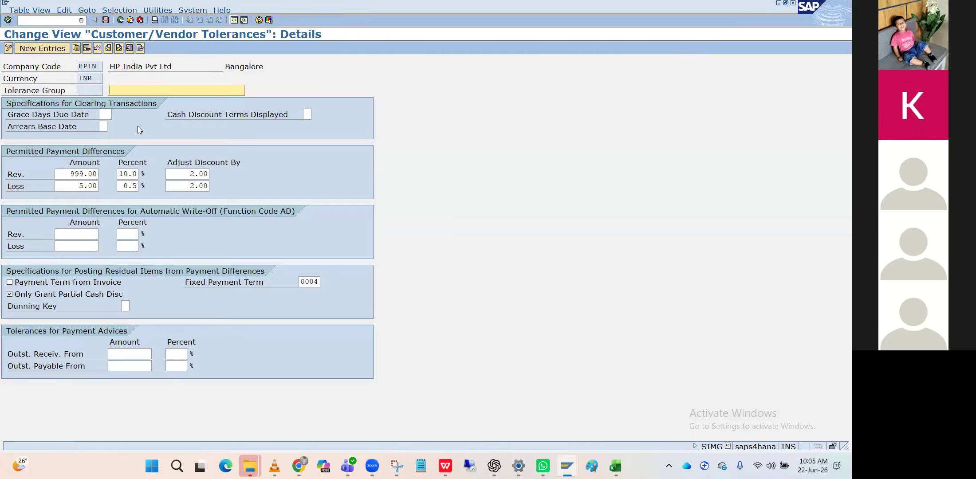
pyautogui.click(89, 78)
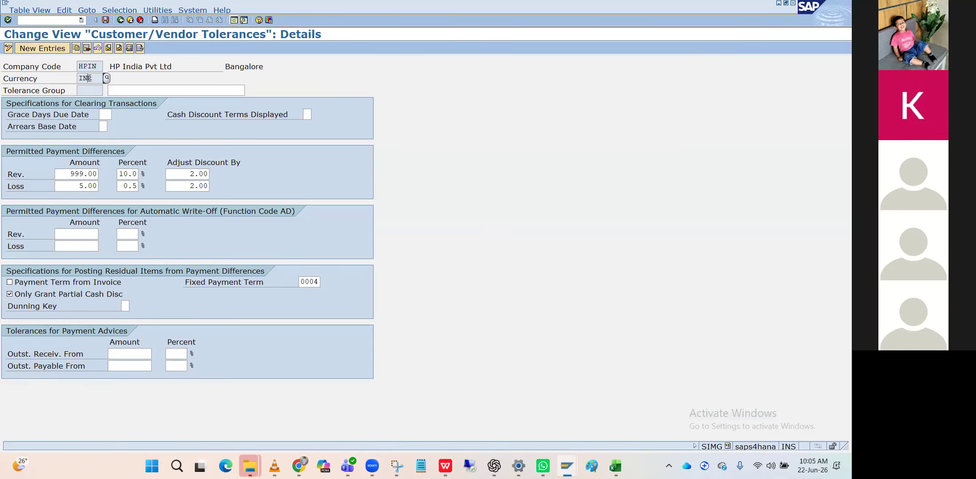
# Display the tolerance details of company code 0001's entry without a tolerance group, and return to the IMG structure.
pyautogui.click(118, 23)
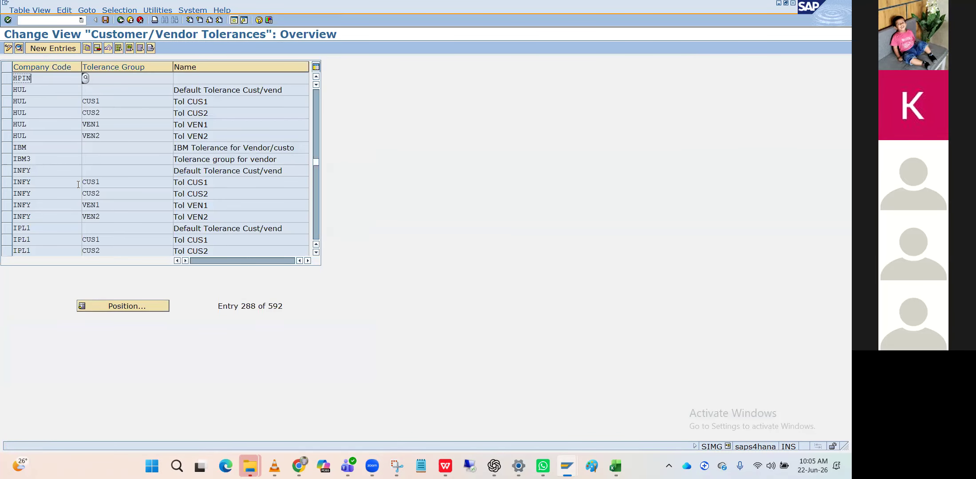
pyautogui.scroll(10, 130, 196)
pyautogui.scroll(20, 131, 193)
pyautogui.scroll(12, 130, 195)
pyautogui.click(47, 81)
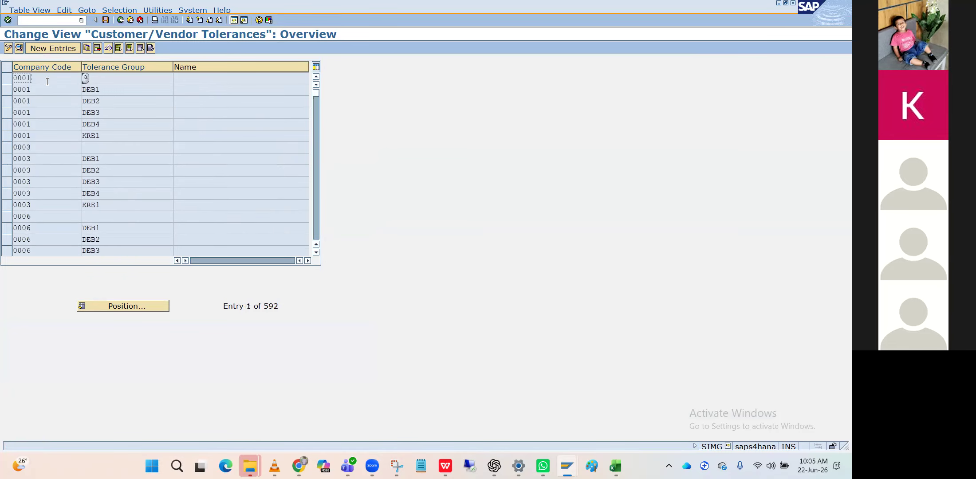
pyautogui.doubleClick(46, 80)
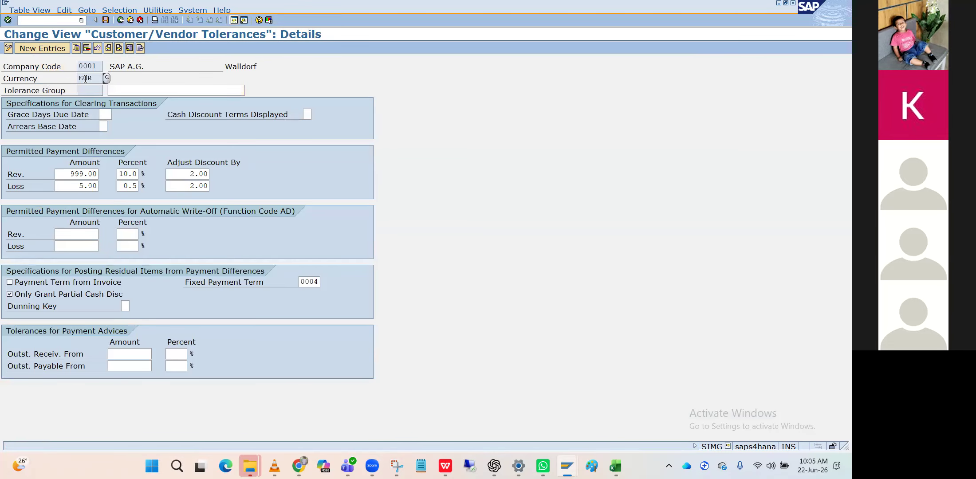
pyautogui.click(120, 20)
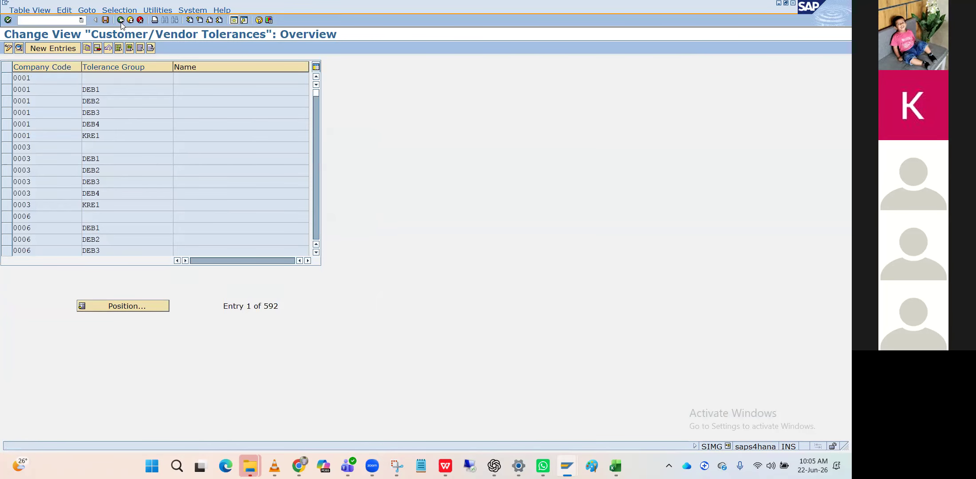
pyautogui.click(121, 21)
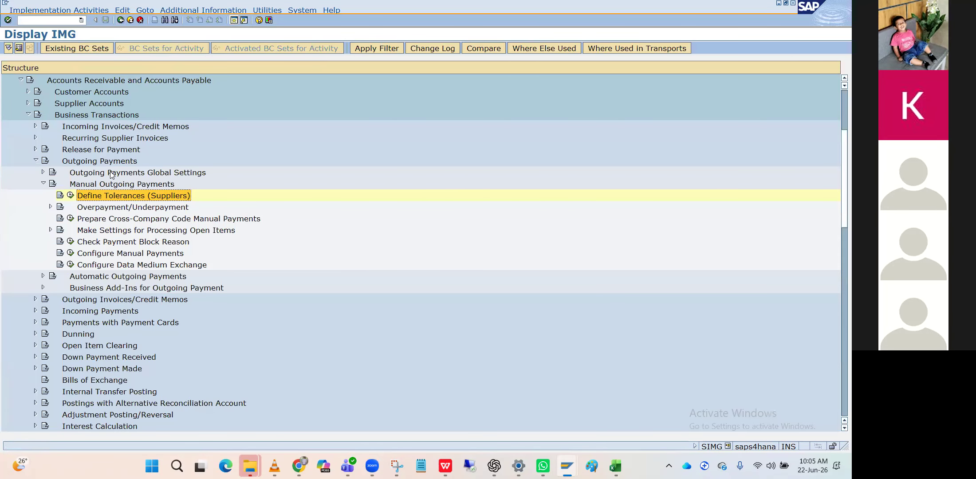
# Collapse the IMG branch from Manual Outgoing Payments up to Accounts Receivable and Accounts Payable.
pyautogui.click(104, 212)
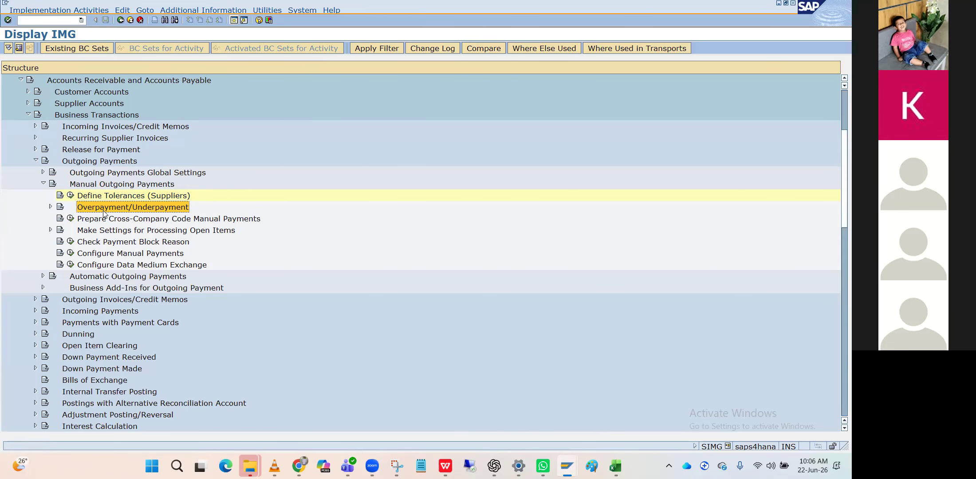
pyautogui.press('Left')
pyautogui.press('Left')
pyautogui.press('Left')
pyautogui.press('Left')
pyautogui.press('Left')
pyautogui.press('Left')
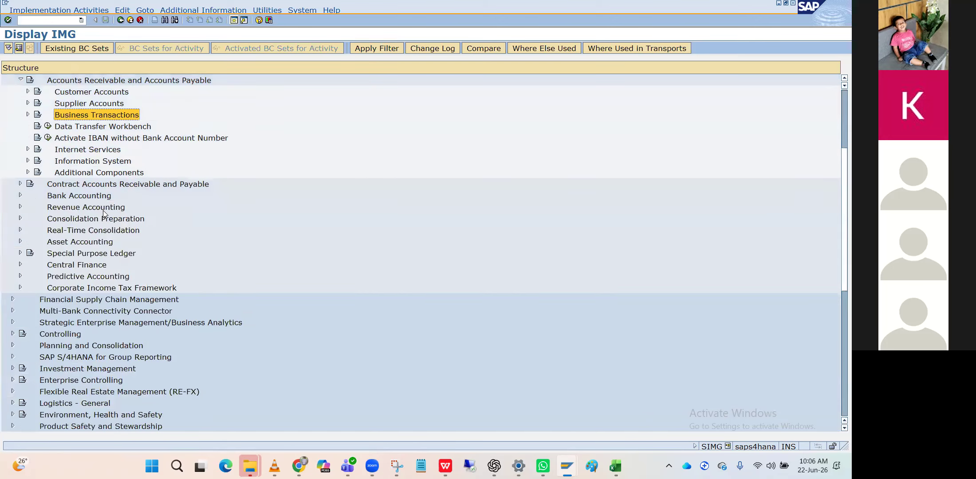
pyautogui.press('Left')
pyautogui.press('Left')
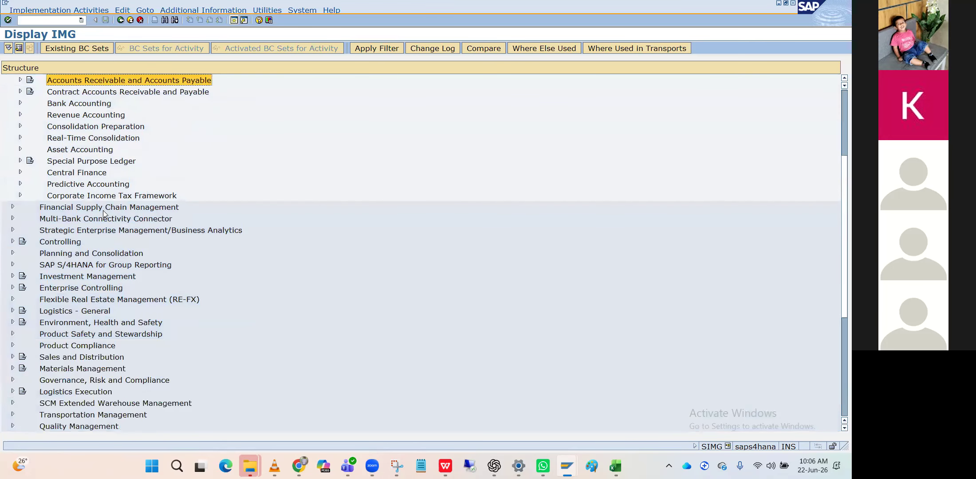
# Collapse the Financial Accounting node so only the main IMG areas are listed.
pyautogui.press('Up')
pyautogui.press('Up')
pyautogui.press('Home')
pyautogui.press('Down')
pyautogui.press('Down')
pyautogui.press('Down')
pyautogui.press('Down')
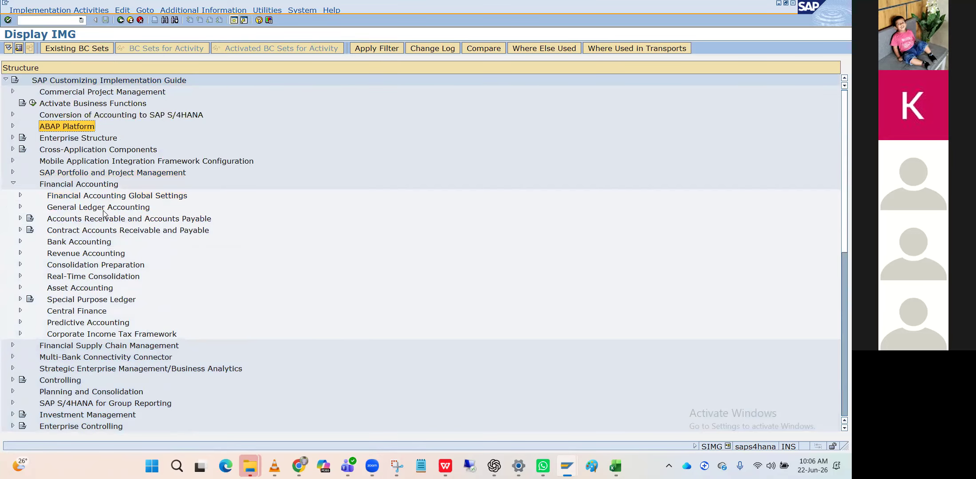
pyautogui.press('Up')
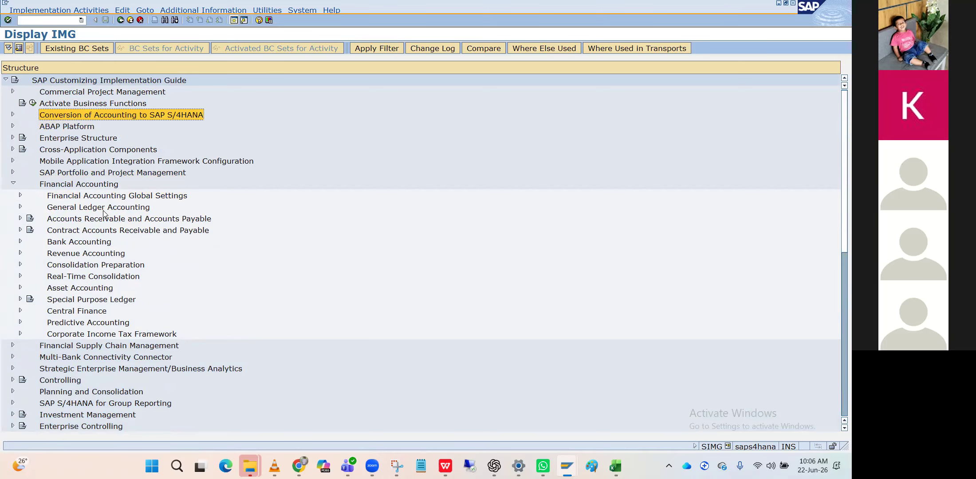
pyautogui.press('Down')
pyautogui.press('Down')
pyautogui.press('Down')
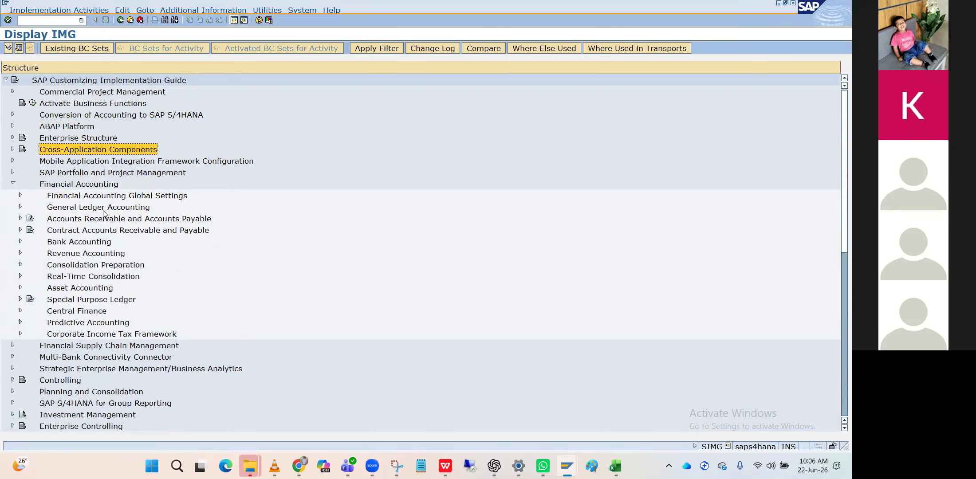
pyautogui.press('Down')
pyautogui.press('Down')
pyautogui.press('Down')
pyautogui.press('Left')
pyautogui.press('Up')
pyautogui.press('Up')
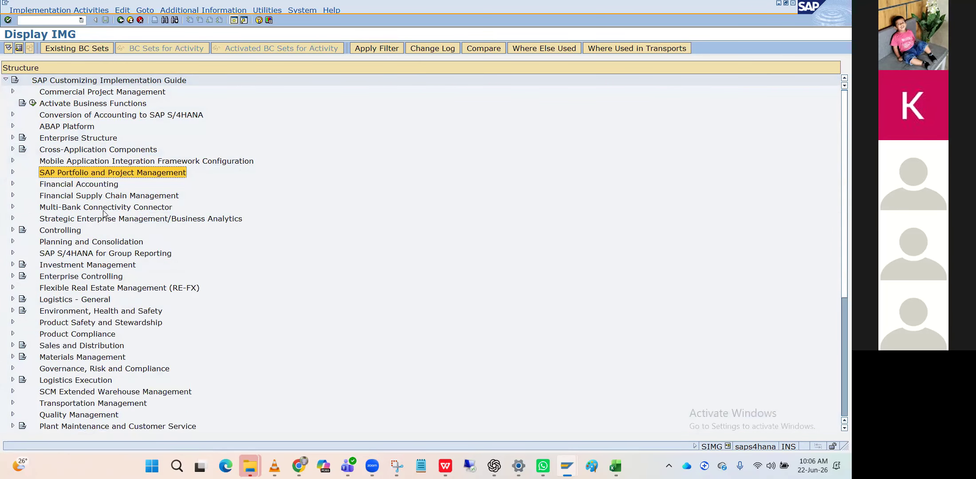
# Expand Cross-Application Components and its Master Data Synchronization node.
pyautogui.press('Up')
pyautogui.press('Right')
pyautogui.press('Down')
pyautogui.press('Down')
pyautogui.press('Down')
pyautogui.press('Down')
pyautogui.press('Down')
pyautogui.press('Down')
pyautogui.press('Down')
pyautogui.press('Down')
pyautogui.press('Down')
pyautogui.press('Down')
pyautogui.press('Down')
pyautogui.press('Down')
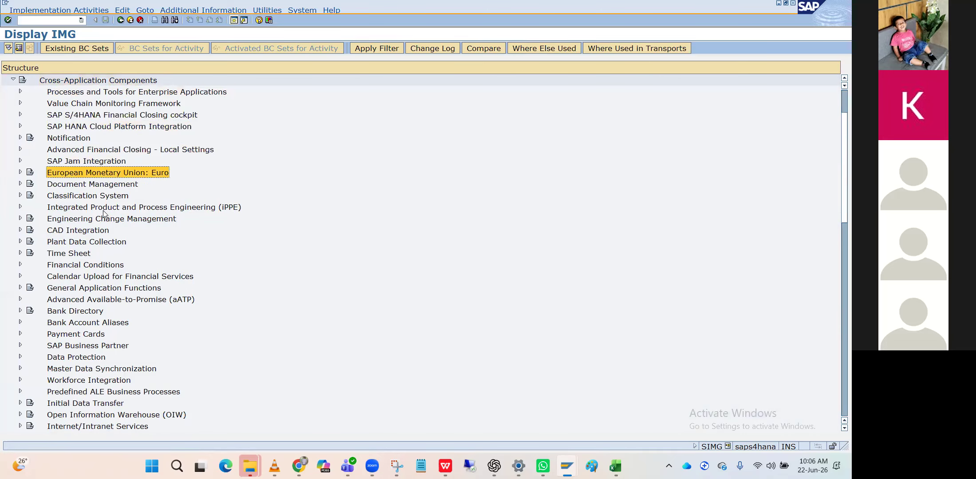
pyautogui.press('Down')
pyautogui.press('Down')
pyautogui.press('Down')
pyautogui.press('Down')
pyautogui.press('Down')
pyautogui.press('Down')
pyautogui.press('Down')
pyautogui.press('Down')
pyautogui.press('Down')
pyautogui.press('Down')
pyautogui.press('Down')
pyautogui.press('Down')
pyautogui.press('Down')
pyautogui.press('Down')
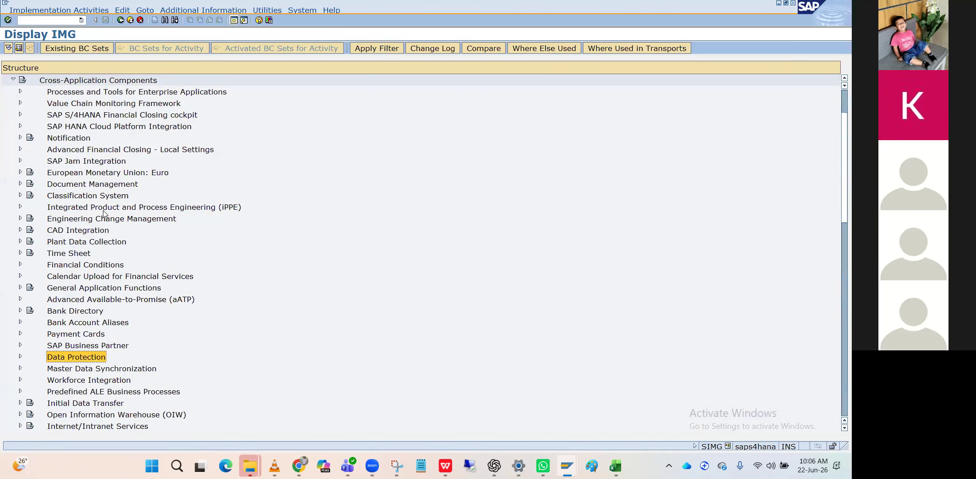
pyautogui.press('Up')
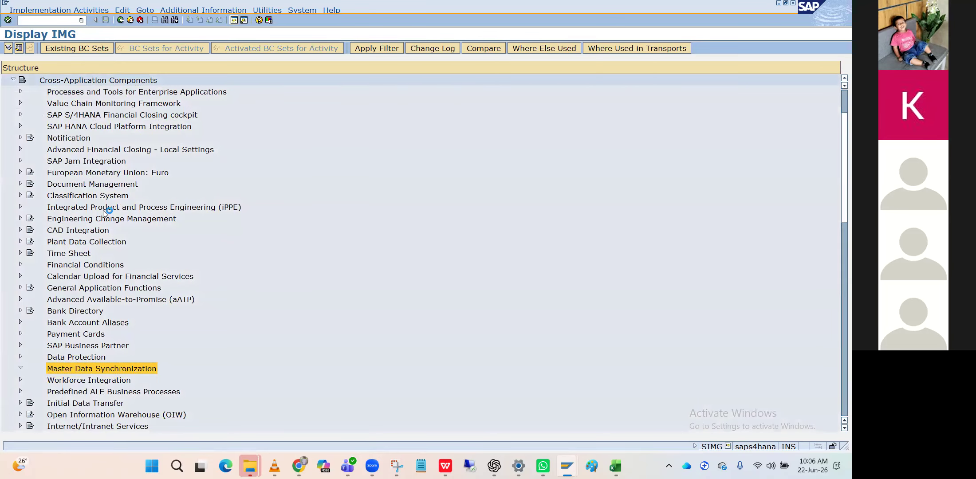
pyautogui.press('Right')
# Look through the nodes and activities under Master Data Synchronization, including Customer/Vendor Integration.
pyautogui.press('Down')
pyautogui.press('Down')
pyautogui.press('Down')
pyautogui.press('Up')
pyautogui.press('Up')
pyautogui.press('Down')
pyautogui.press('Down')
pyautogui.press('Down')
pyautogui.press('Down')
pyautogui.press('Down')
pyautogui.press('Down')
pyautogui.press('Down')
pyautogui.press('Down')
pyautogui.press('Down')
pyautogui.press('Down')
pyautogui.press('Down')
pyautogui.press('Down')
pyautogui.press('Down')
pyautogui.press('Down')
pyautogui.press('Down')
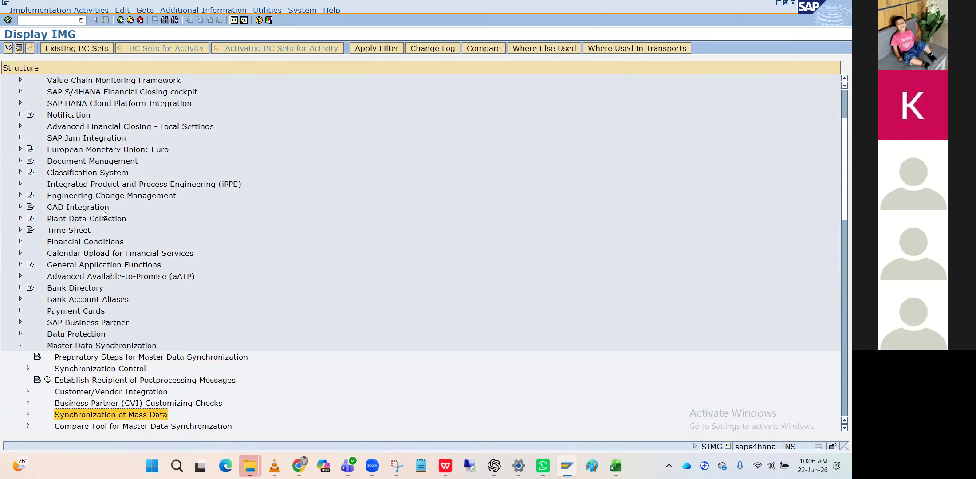
pyautogui.press('Up')
pyautogui.press('Up')
pyautogui.press('Up')
pyautogui.press('Up')
pyautogui.press('Up')
pyautogui.press('Up')
pyautogui.press('Up')
pyautogui.press('Up')
pyautogui.press('Up')
pyautogui.press('Up')
pyautogui.press('Up')
pyautogui.press('Up')
pyautogui.press('Up')
pyautogui.press('Up')
pyautogui.press('Up')
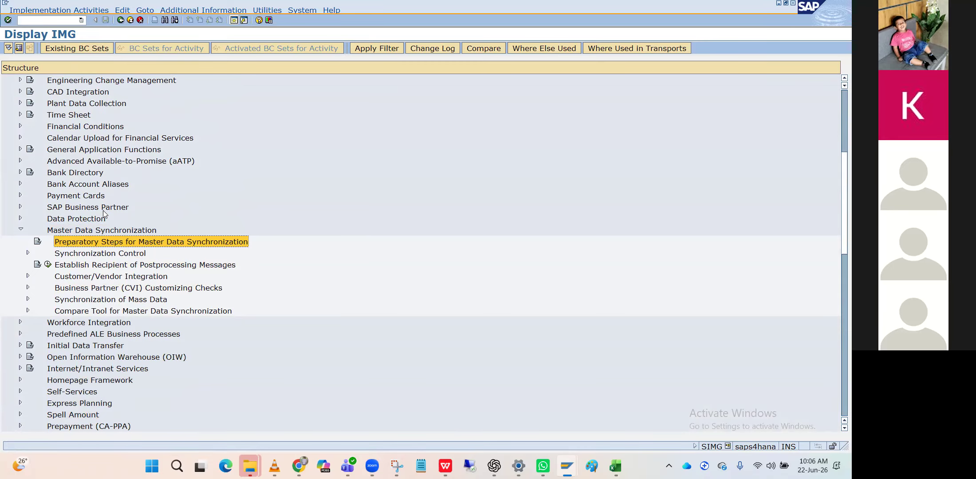
pyautogui.press('Down')
pyautogui.press('Down')
pyautogui.press('Down')
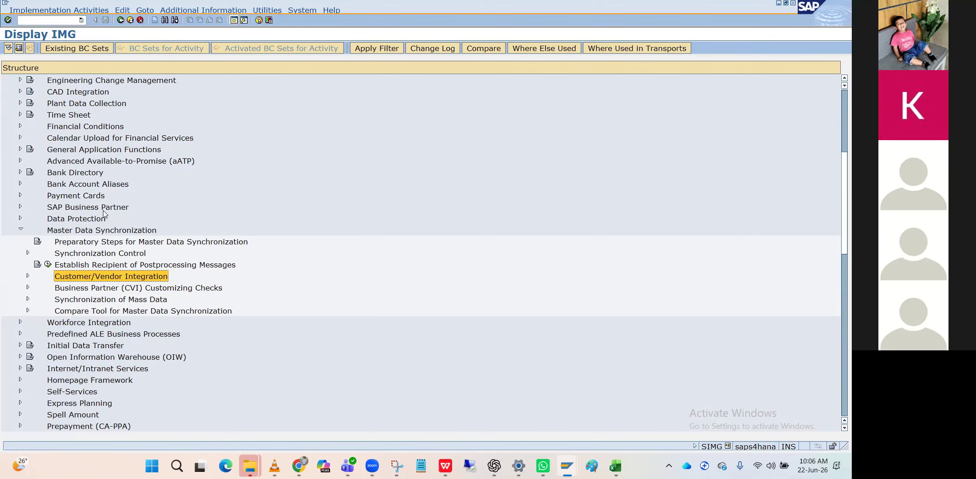
# Check the contents of Synchronization of Mass Data and Business Partner (CVI) Customizing Checks, collapsing each node again.
pyautogui.press('Down')
pyautogui.press('Down')
pyautogui.press('Right')
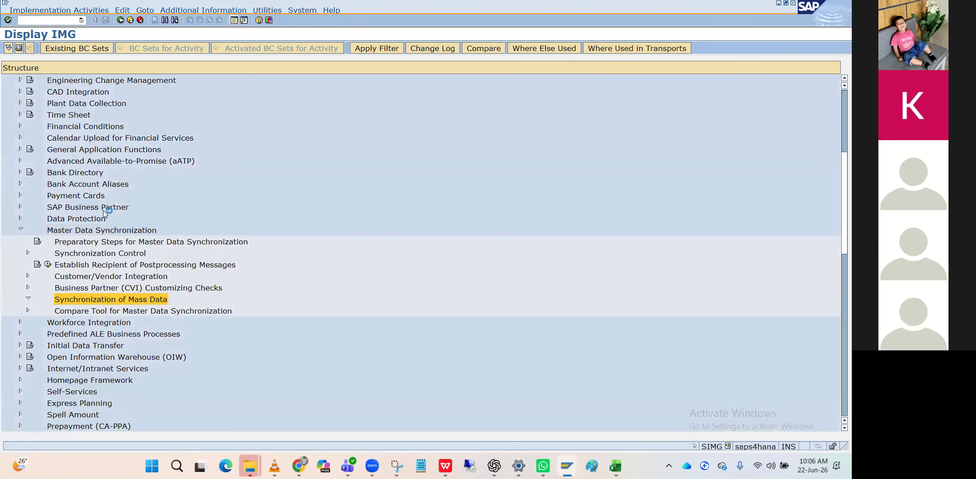
pyautogui.press('Left')
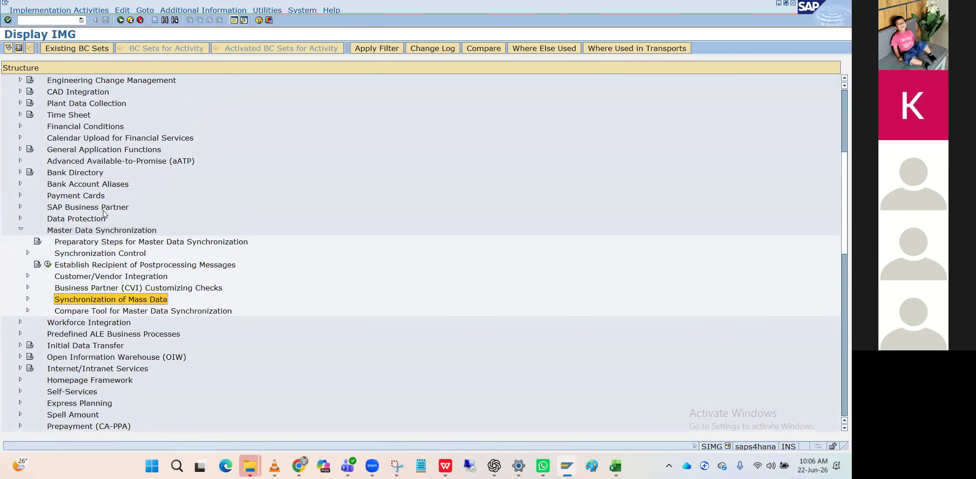
pyautogui.press('Up')
pyautogui.press('Right')
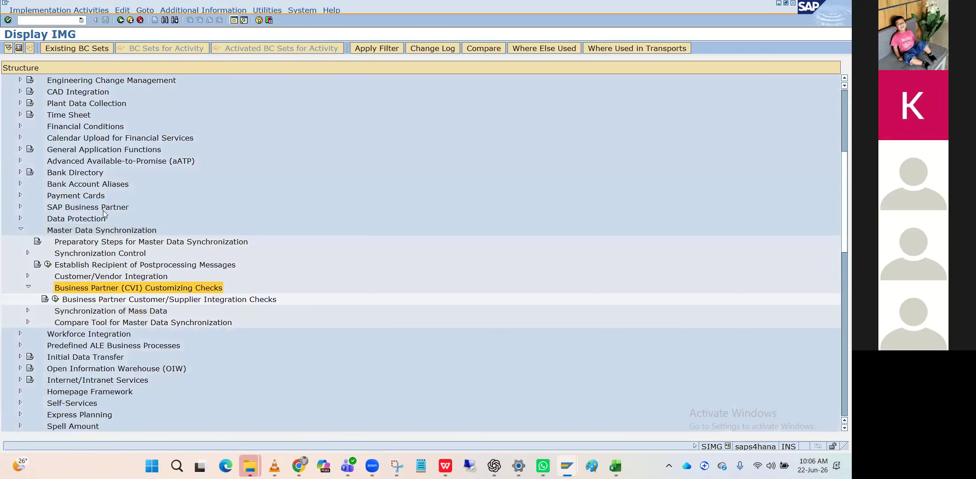
pyautogui.press('Left')
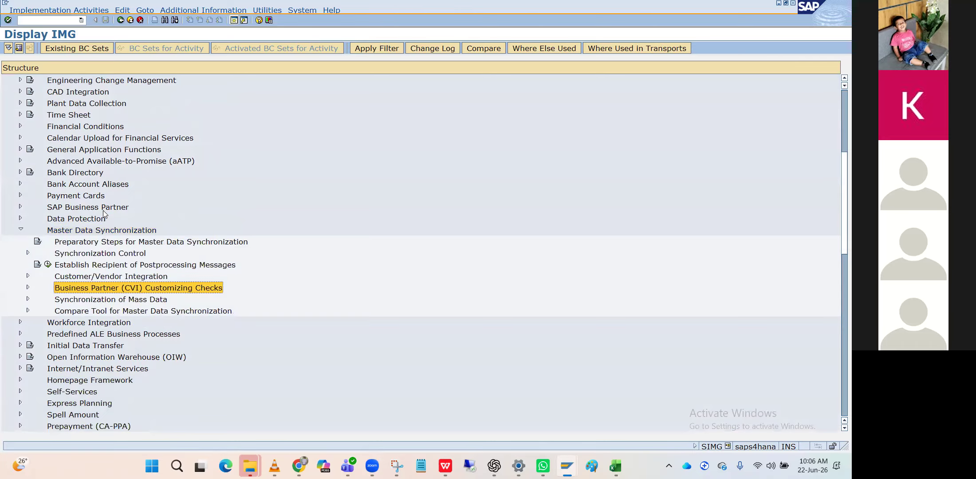
# Examine the activities in the nested Synchronization Control nodes under Master Data Synchronization and collapse both levels.
pyautogui.press('Left')
pyautogui.press('Left')
pyautogui.press('Right')
pyautogui.press('Down')
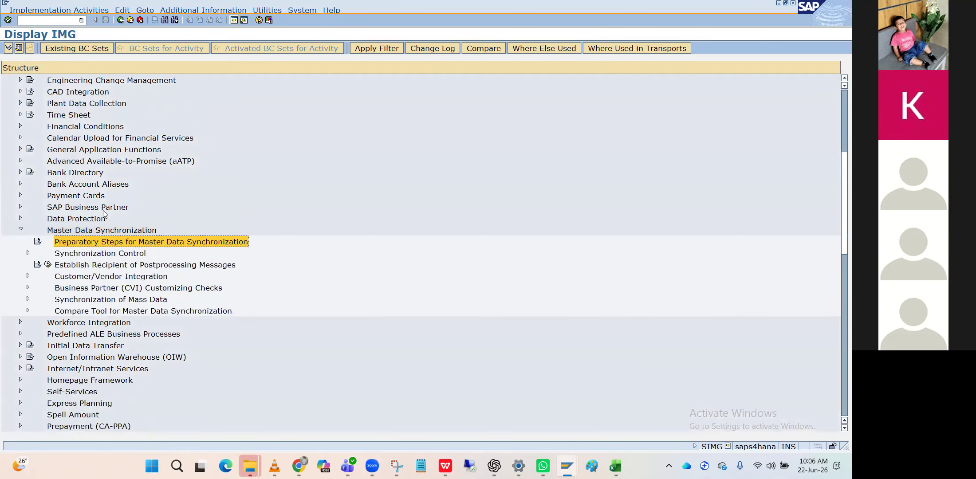
pyautogui.press('Down')
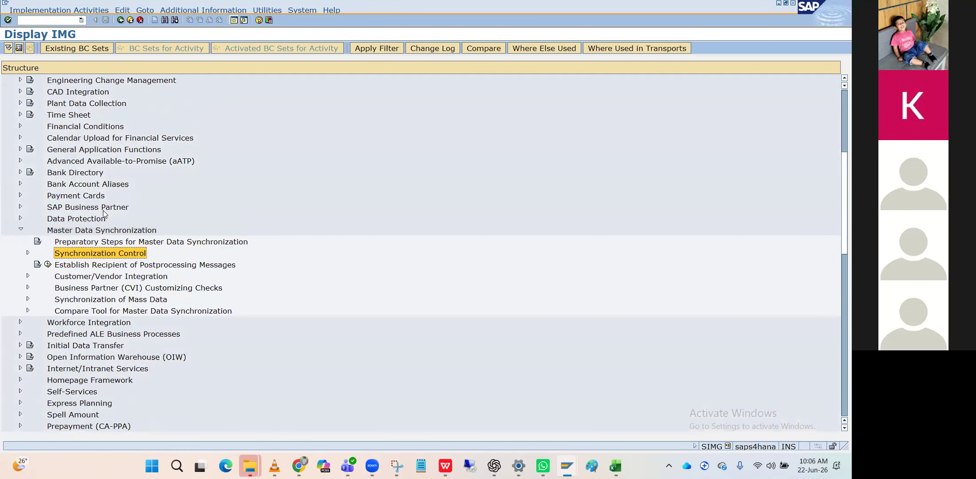
pyautogui.press('Right')
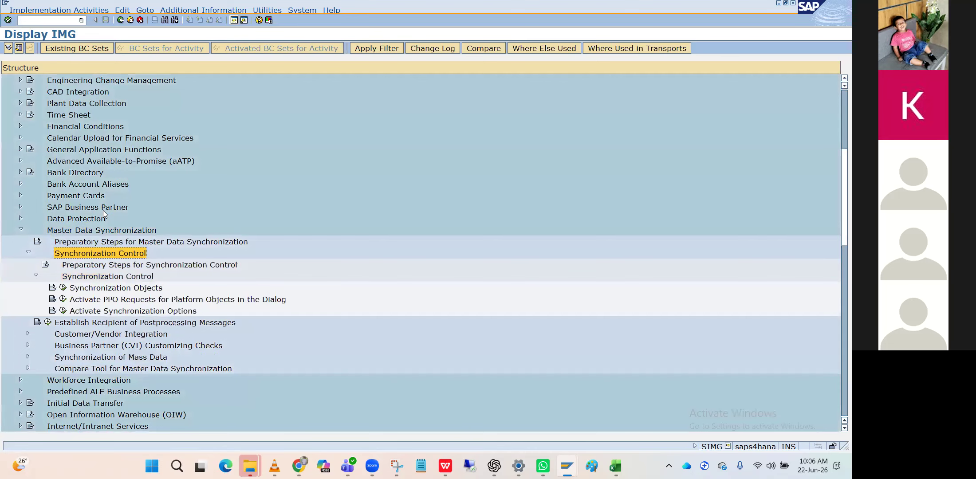
pyautogui.press('Down')
pyautogui.press('Down')
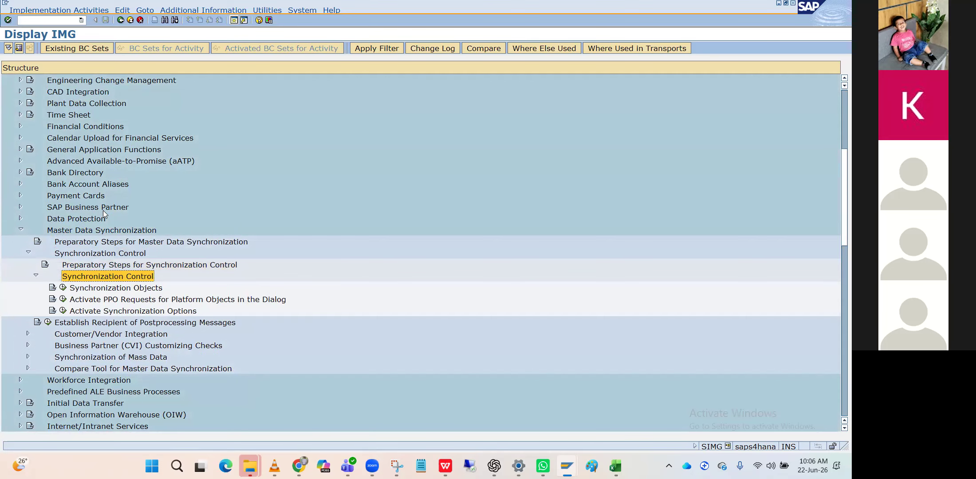
pyautogui.press('Left')
pyautogui.press('Left')
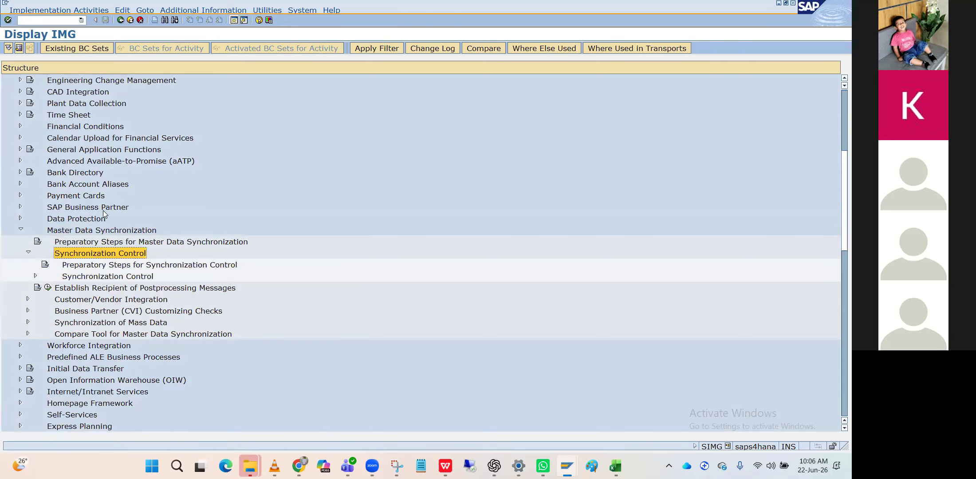
pyautogui.press('Left')
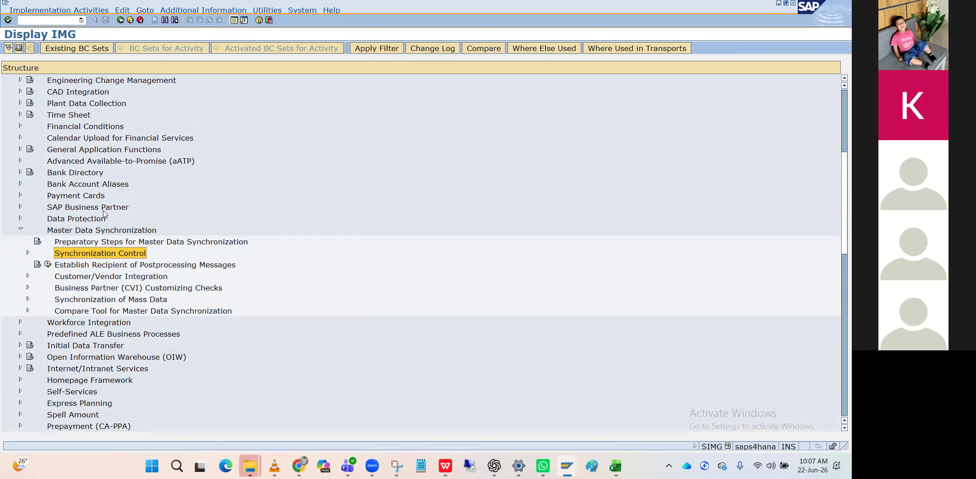
# Review the nested Synchronization Control activities again, and collapse the whole Master Data Synchronization node.
pyautogui.press('Right')
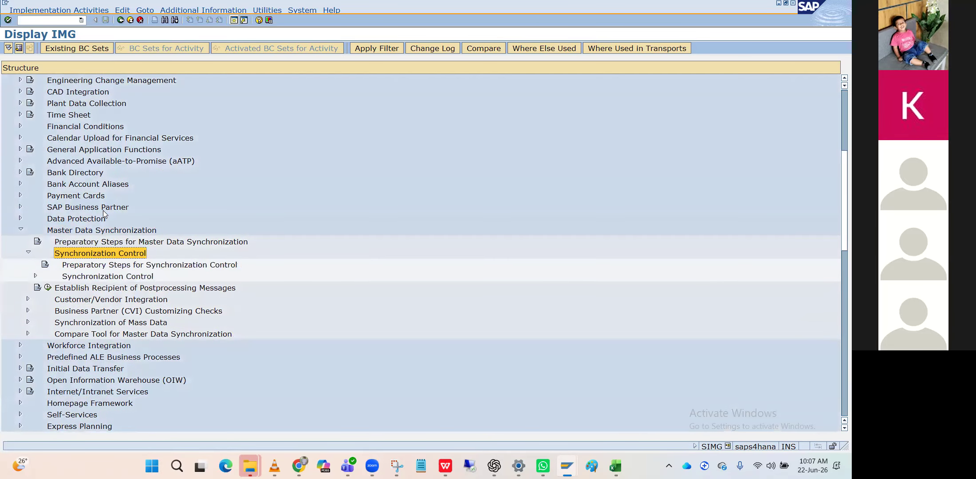
pyautogui.press('Down')
pyautogui.press('Down')
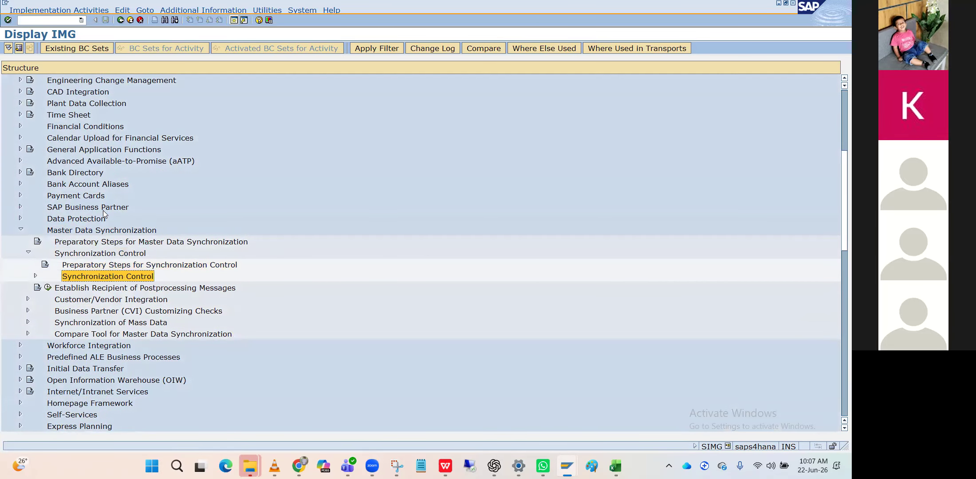
pyautogui.press('Right')
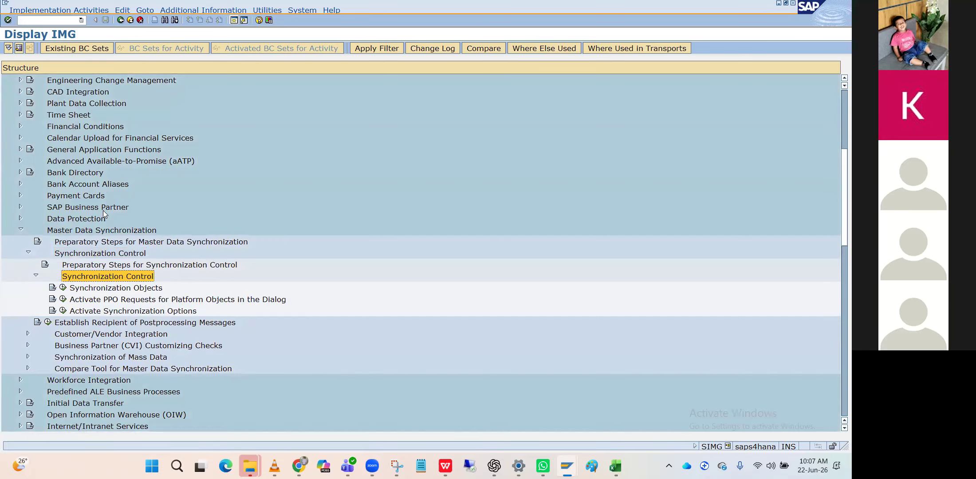
pyautogui.press('Left')
pyautogui.press('Left')
pyautogui.press('Left')
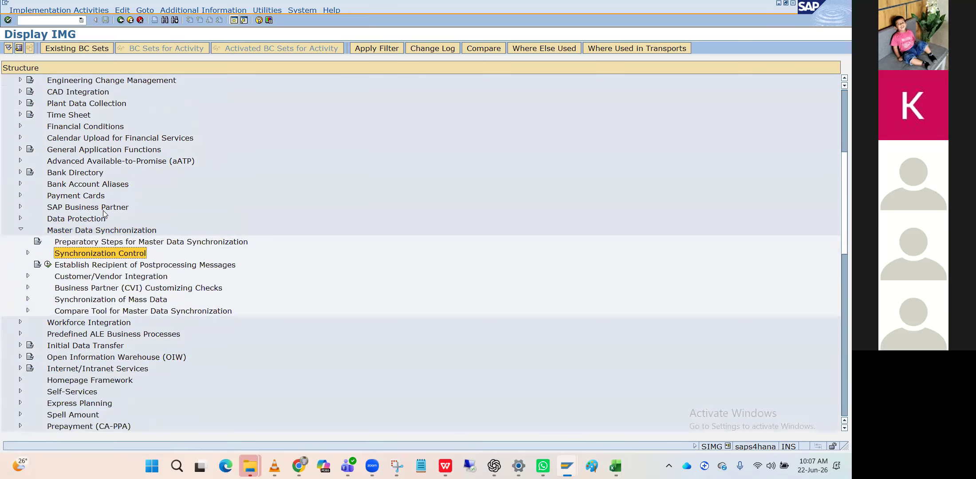
pyautogui.press('Left')
pyautogui.press('Left')
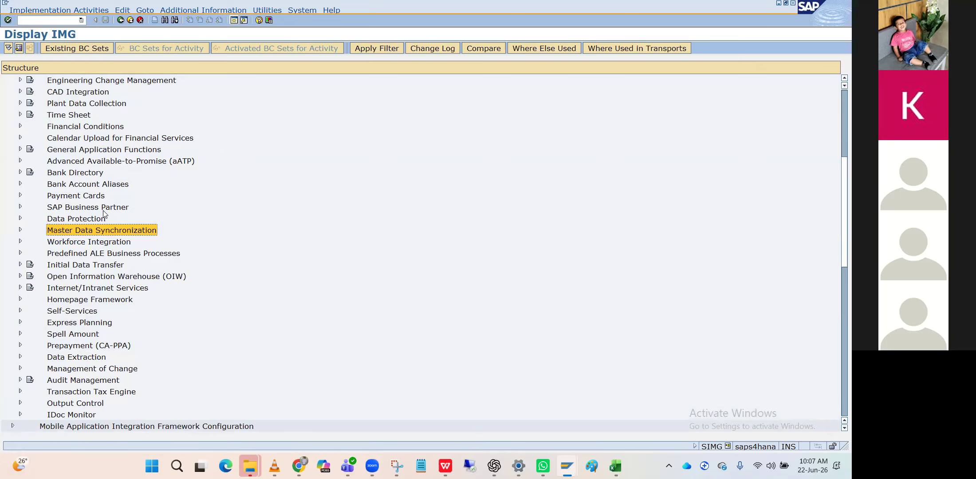
# Examine the nodes under SAP Business Partner and collapse it again.
pyautogui.press('Up')
pyautogui.press('Up')
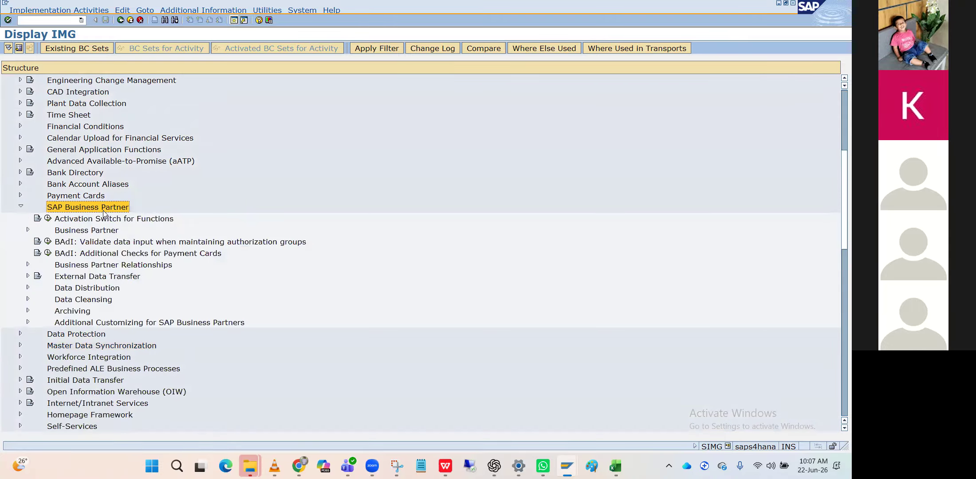
pyautogui.press('Down')
pyautogui.press('Up')
pyautogui.press('Left')
pyautogui.press('Down')
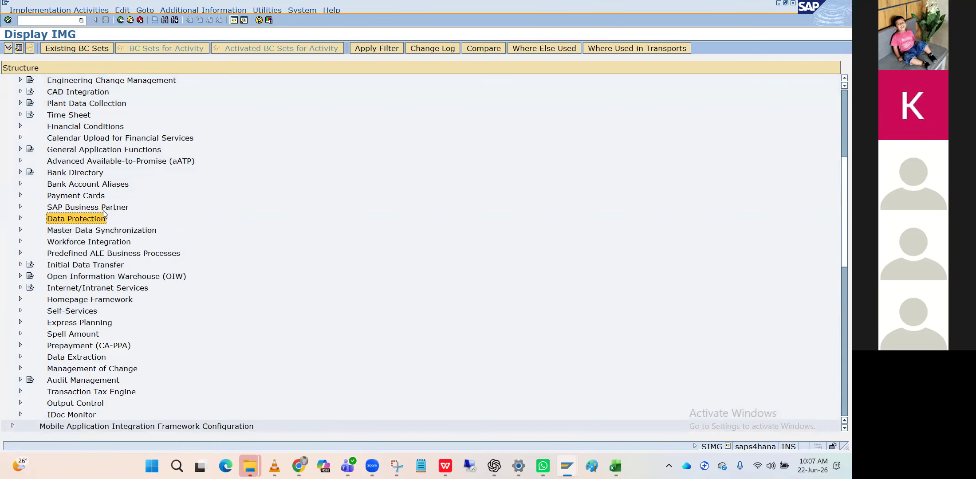
# Expand Master Data Synchronization, check the activities under Synchronization of Mass Data, and collapse that subnode again.
pyautogui.press('Down')
pyautogui.press('Right')
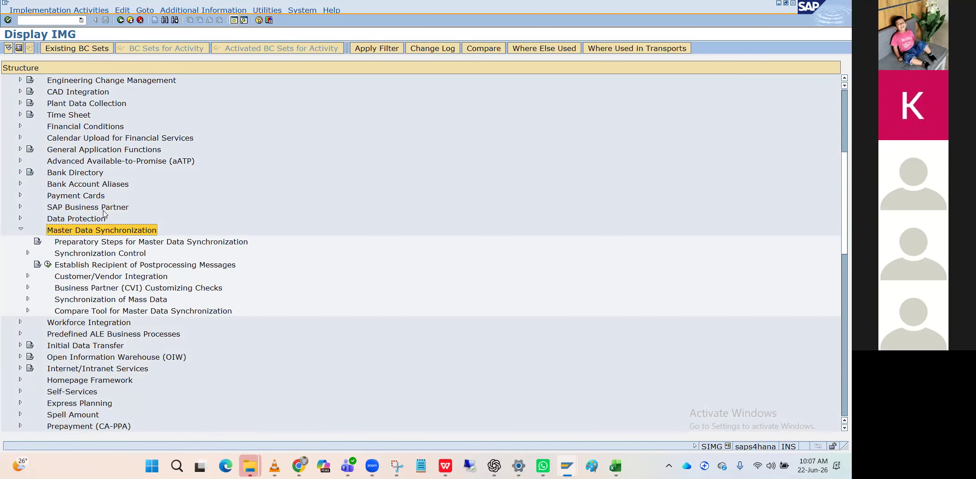
pyautogui.press('Down')
pyautogui.press('Down')
pyautogui.press('Down')
pyautogui.press('Down')
pyautogui.press('Down')
pyautogui.press('Down')
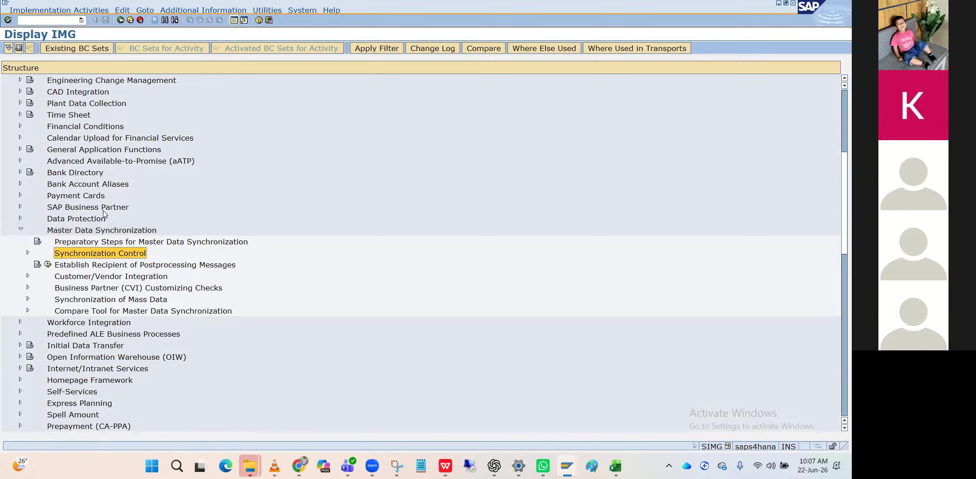
pyautogui.press('Right')
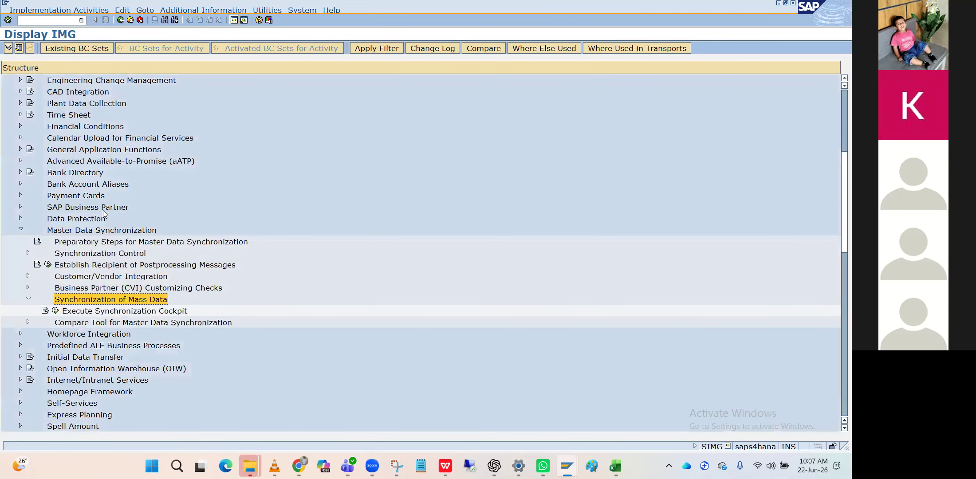
pyautogui.press('Down')
pyautogui.press('Up')
pyautogui.press('Left')
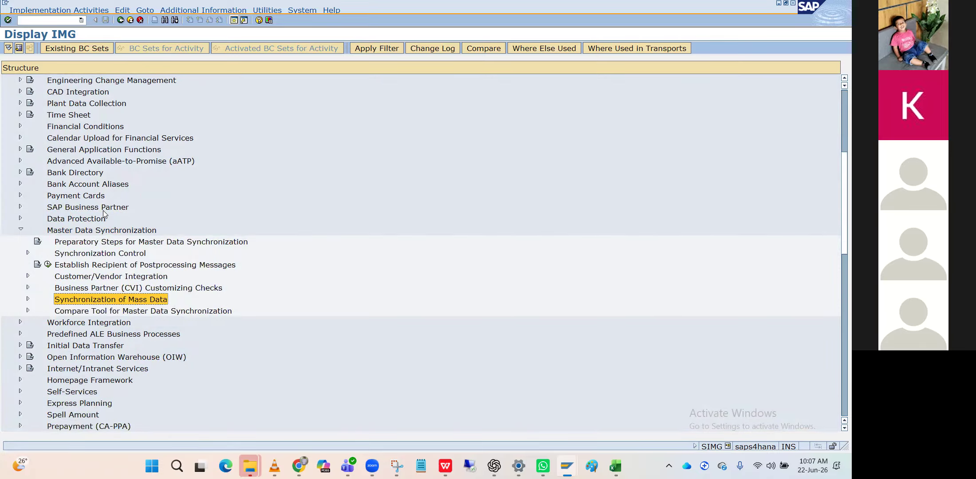
# Check the contents of Business Partner (CVI) Customizing Checks, collapse it and return to the Master Data Synchronization node.
pyautogui.press('Up')
pyautogui.press('Right')
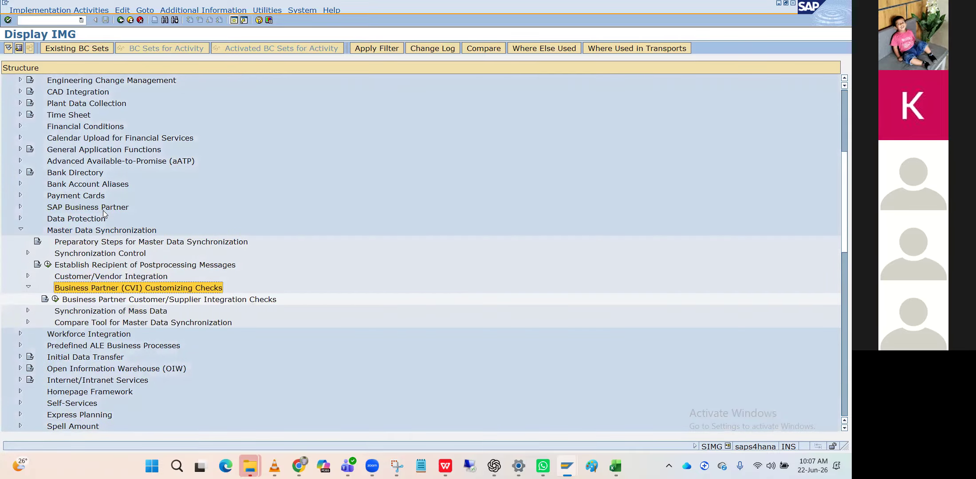
pyautogui.press('Left')
pyautogui.press('Left')
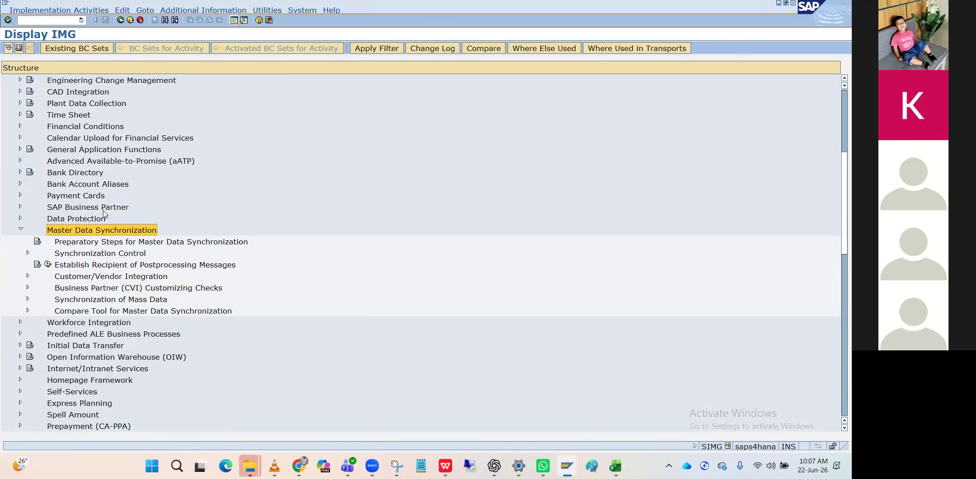
# Examine the activities in both Synchronization Control levels, and collapse everything up to and including Master Data Synchronization.
pyautogui.press('Down')
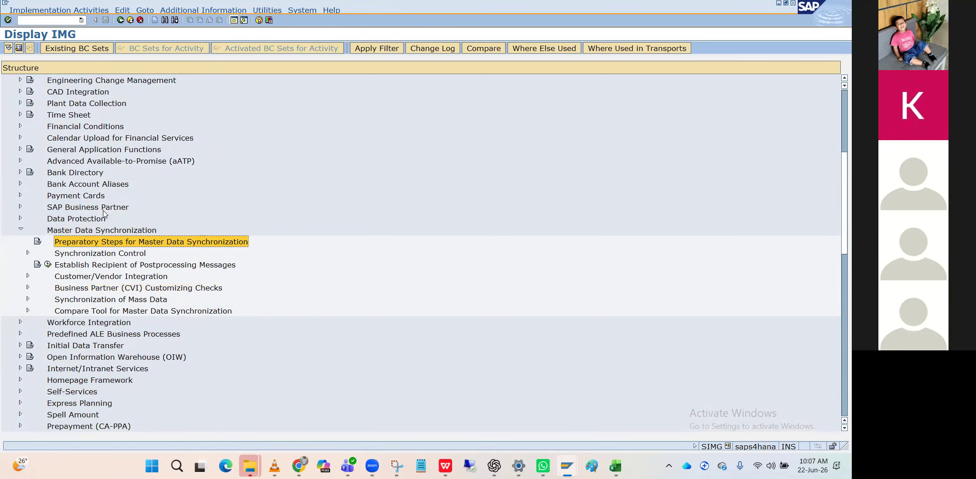
pyautogui.press('Down')
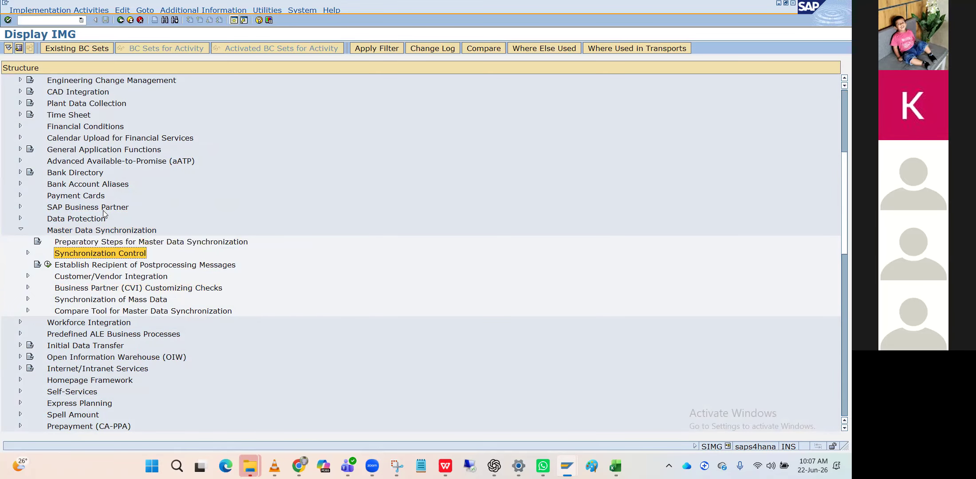
pyautogui.press('Right')
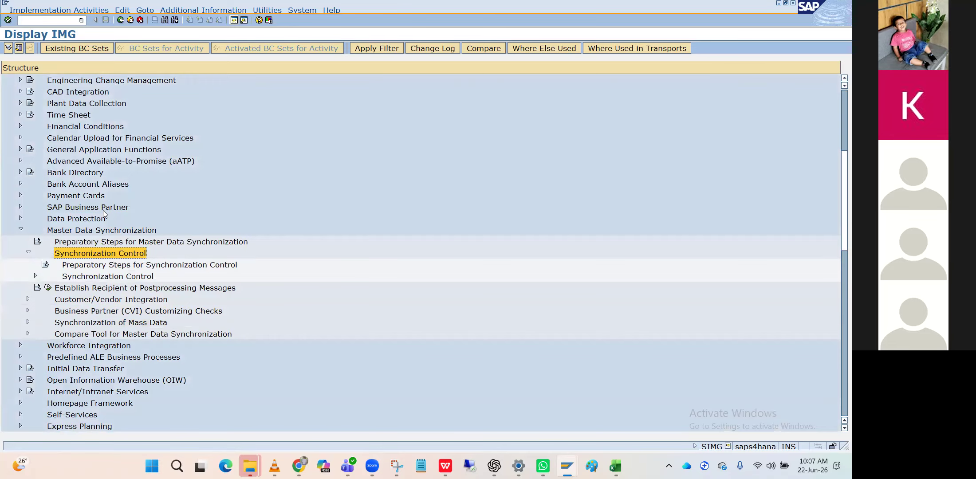
pyautogui.press('Down')
pyautogui.press('Down')
pyautogui.press('Right')
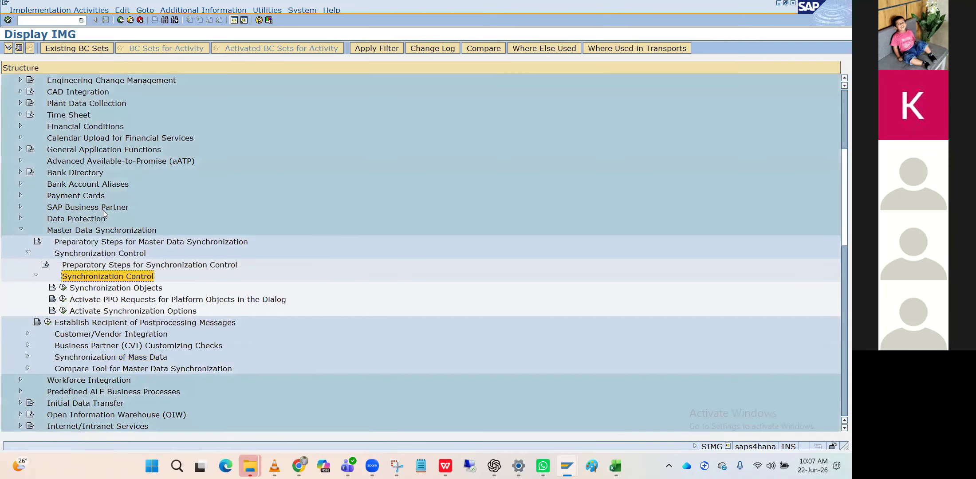
pyautogui.press('Left')
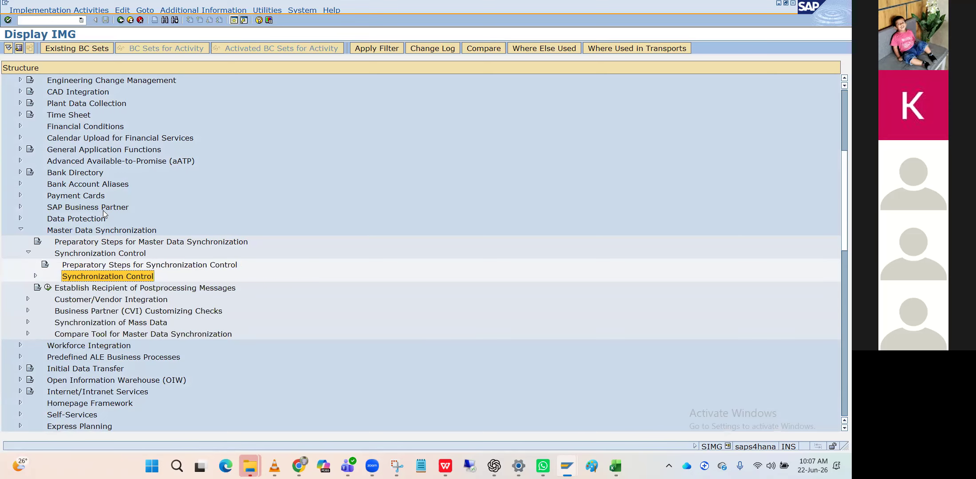
pyautogui.press('Left')
pyautogui.press('Left')
pyautogui.press('Left')
pyautogui.press('Left')
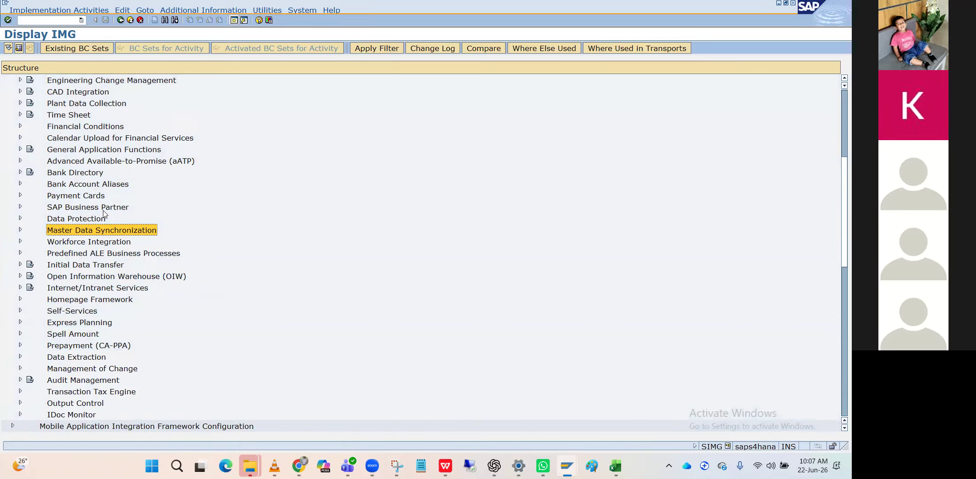
# Expand SAP Business Partner, its Business Partner node and the Basic Settings beneath it.
pyautogui.press('Up')
pyautogui.press('Up')
pyautogui.press('Right')
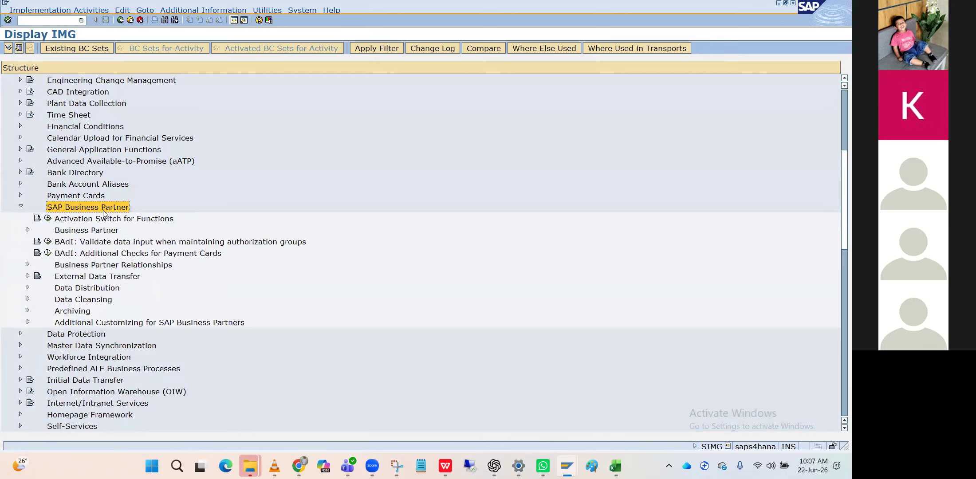
pyautogui.press('Down')
pyautogui.press('Right')
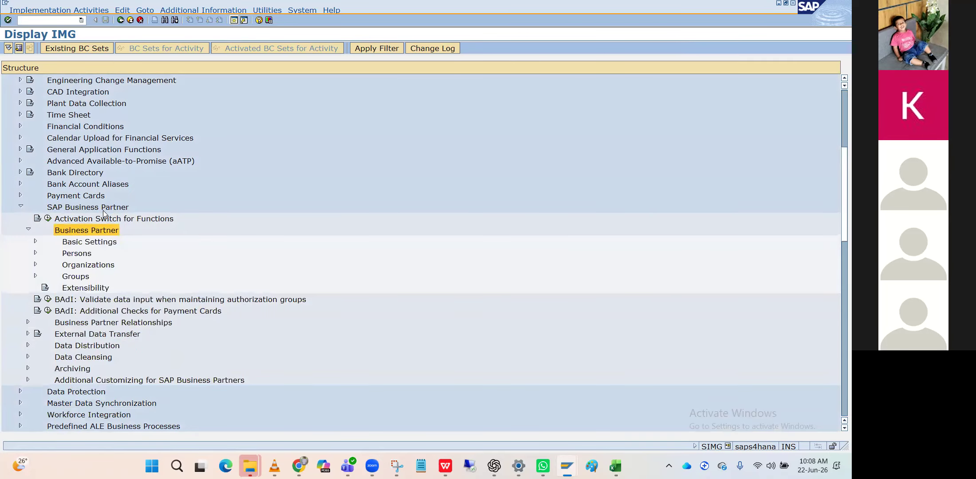
pyautogui.press('Down')
pyautogui.press('Right')
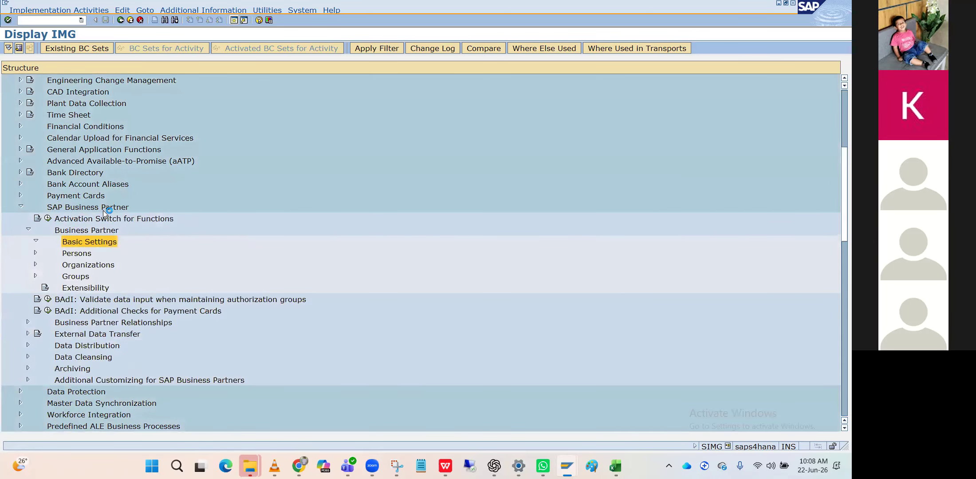
# Look through the nodes under Basic Settings, briefly expanding Field Groupings and collapsing it again.
pyautogui.press('Down')
pyautogui.press('Down')
pyautogui.press('Down')
pyautogui.press('Down')
pyautogui.press('Down')
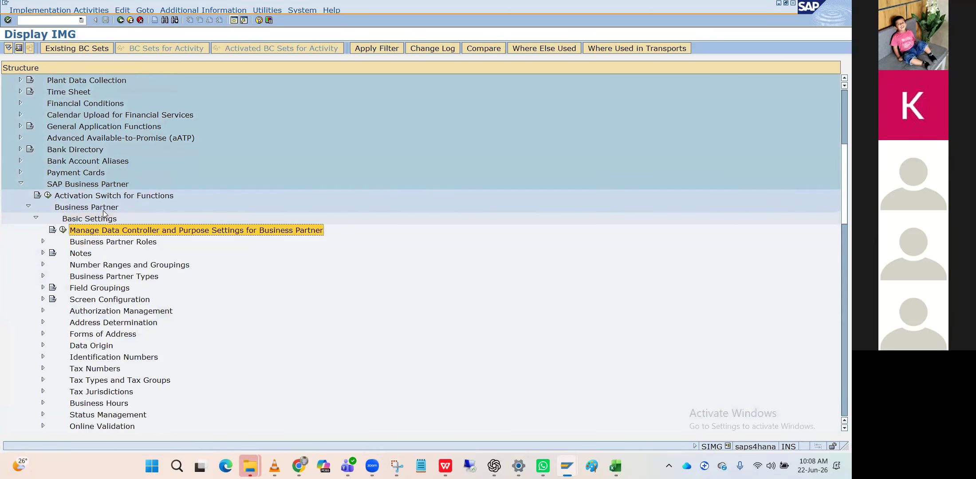
pyautogui.press('Up')
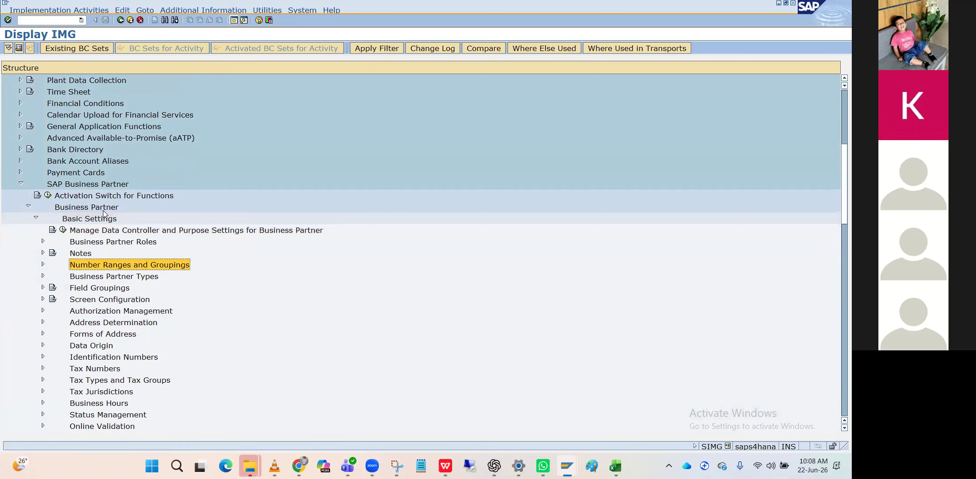
pyautogui.press('Up')
pyautogui.press('Up')
pyautogui.press('Up')
pyautogui.press('Down')
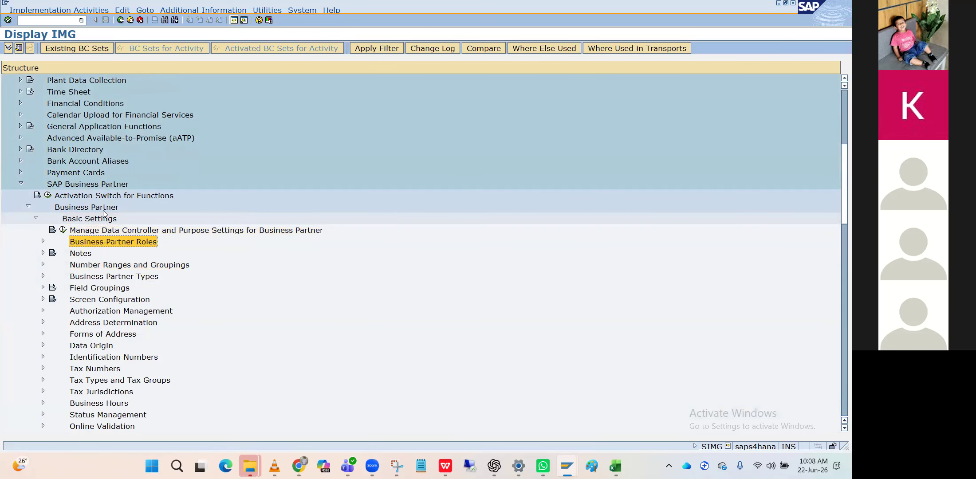
pyautogui.press('Down')
pyautogui.press('Down')
pyautogui.press('Down')
pyautogui.press('Down')
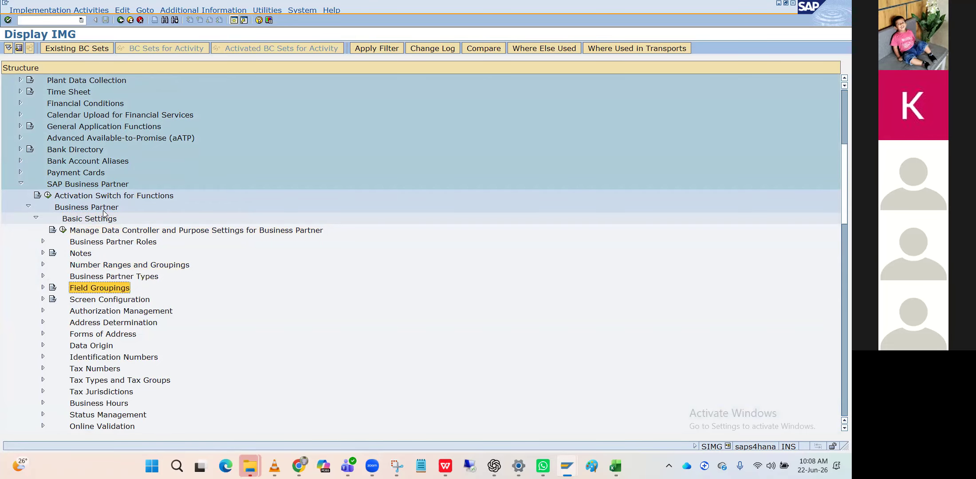
pyautogui.press('Right')
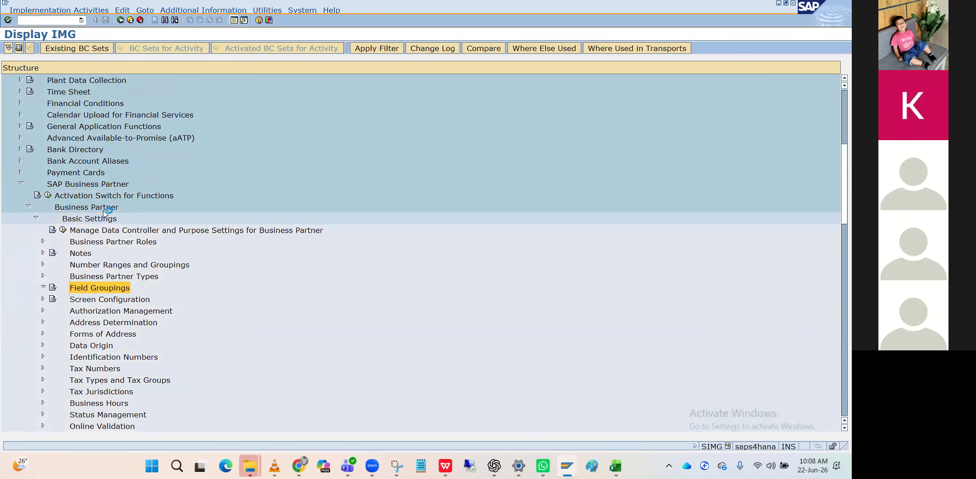
pyautogui.press('Left')
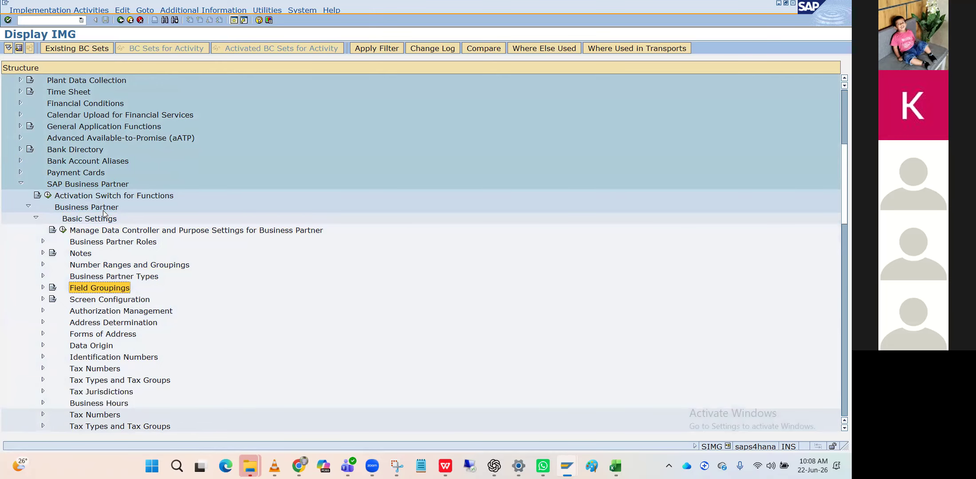
# Examine the activities under Business Partner Roles, and collapse both that node and Basic Settings.
pyautogui.press('Up')
pyautogui.press('Up')
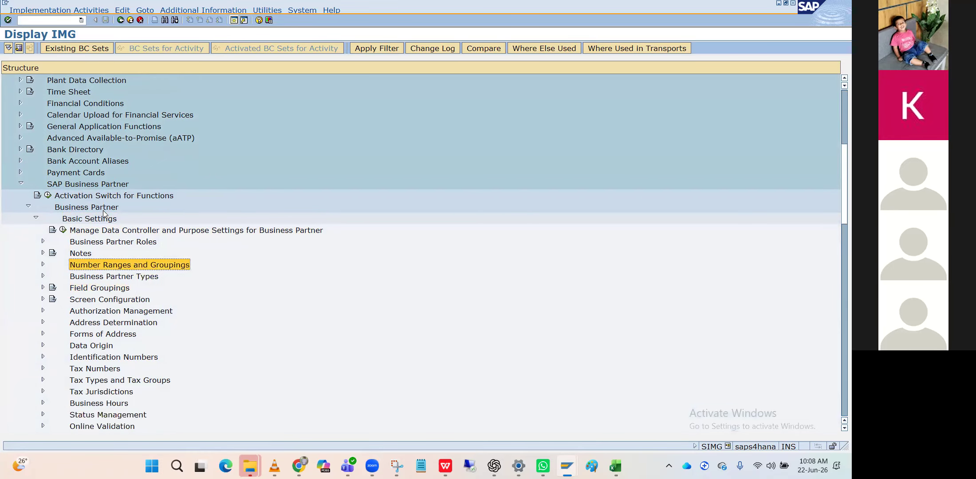
pyautogui.press('Up')
pyautogui.press('Up')
pyautogui.press('Up')
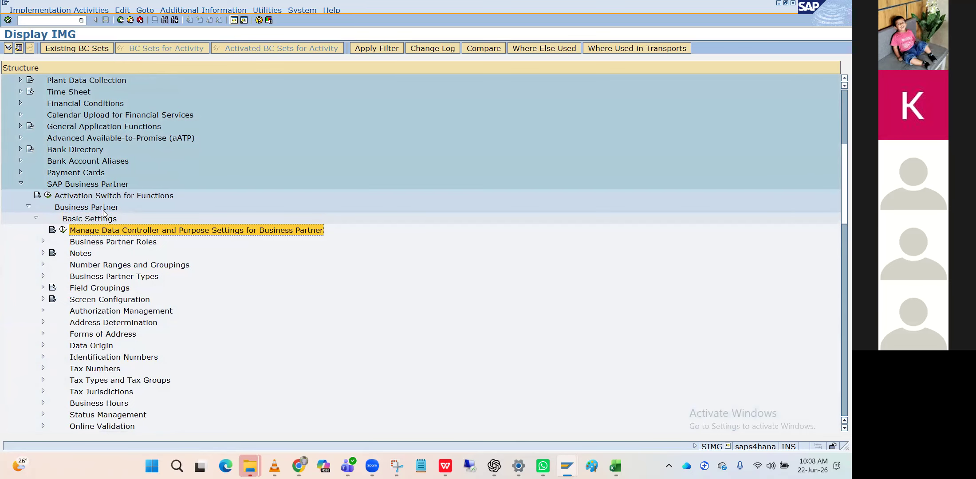
pyautogui.press('Down')
pyautogui.press('Right')
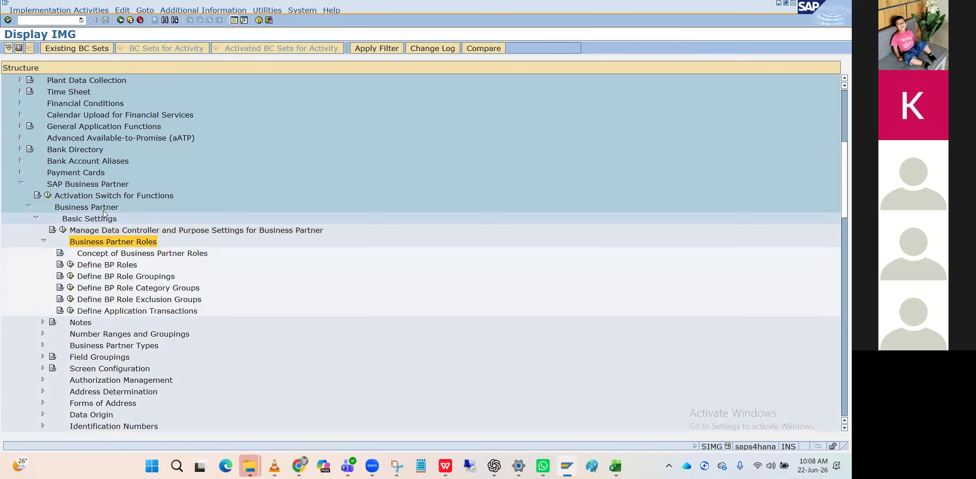
pyautogui.press('Left')
pyautogui.press('Left')
pyautogui.press('Left')
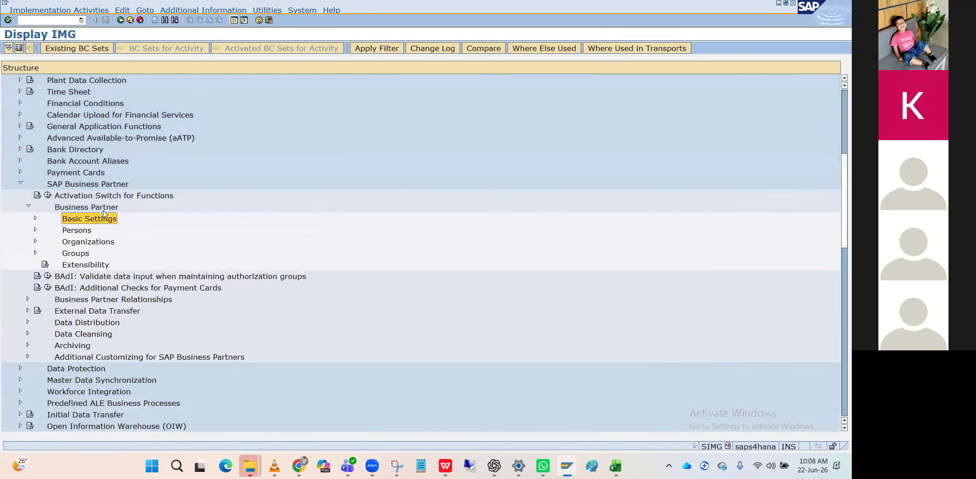
# Reopen Basic Settings and expand Number Ranges and Groupings.
pyautogui.press('Down')
pyautogui.press('Up')
pyautogui.press('Right')
pyautogui.press('Down')
pyautogui.press('Down')
pyautogui.press('Down')
pyautogui.press('Down')
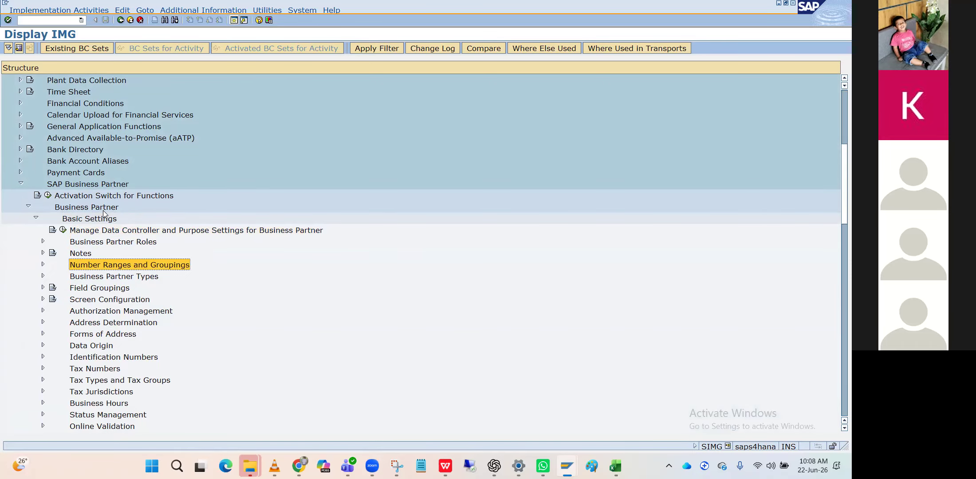
pyautogui.press('Right')
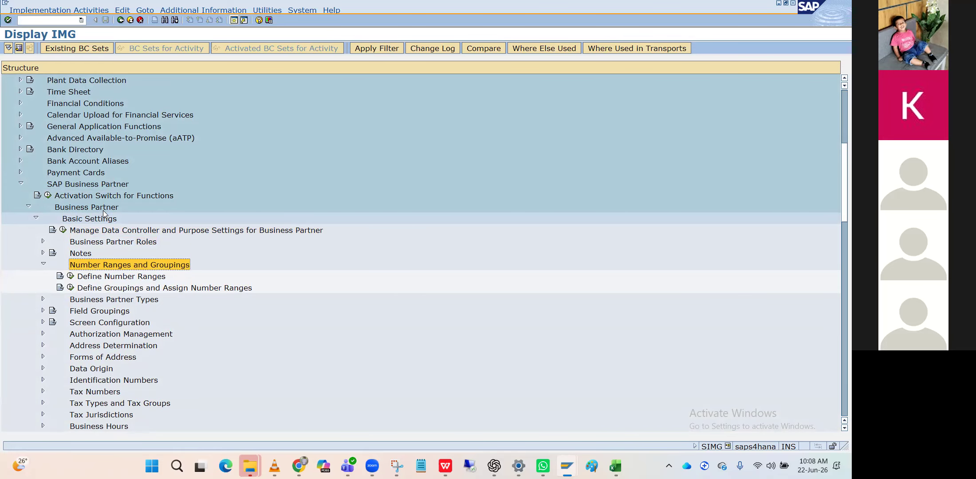
# Open the business partner number range intervals from Define Number Ranges, review them, and return to the IMG structure.
pyautogui.click(71, 276)
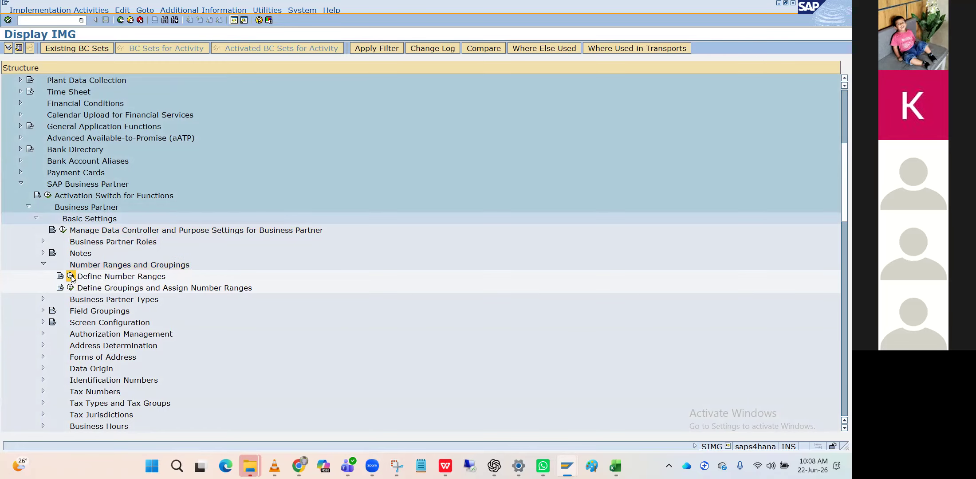
pyautogui.click(124, 92)
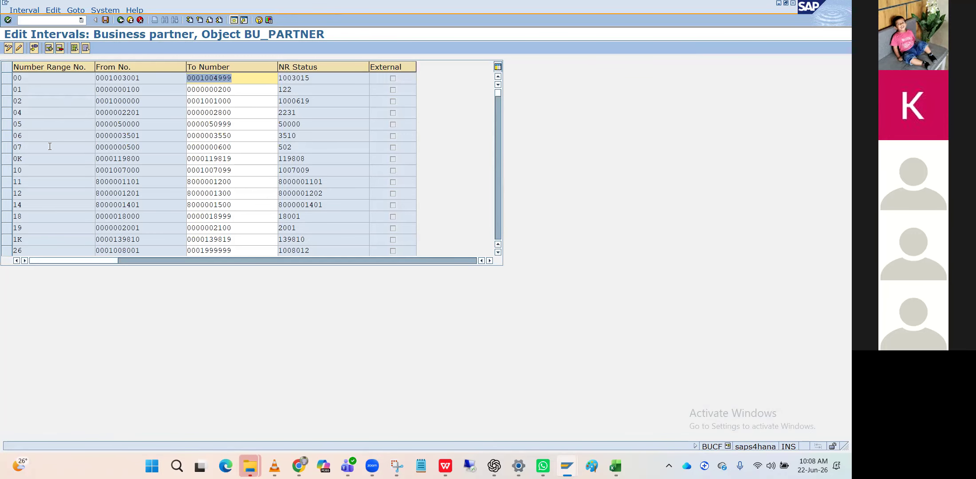
pyautogui.click(61, 170)
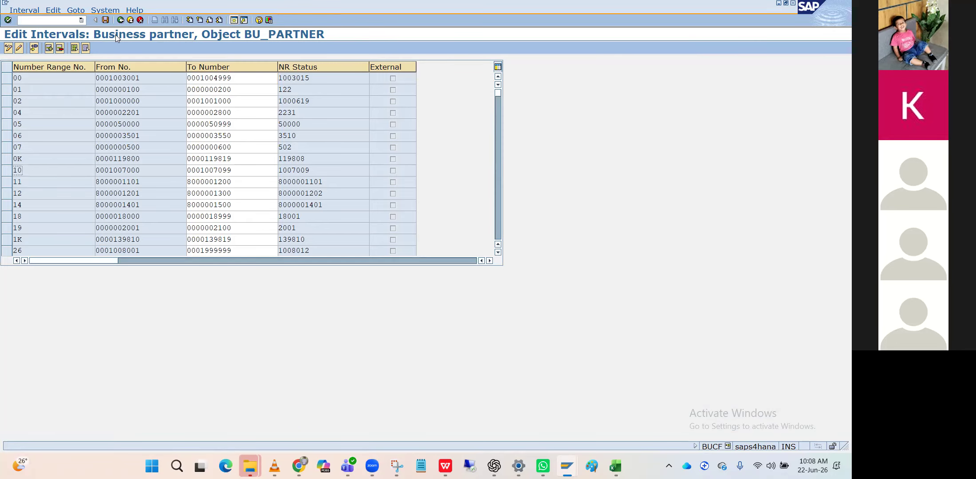
pyautogui.click(121, 21)
pyautogui.click(120, 21)
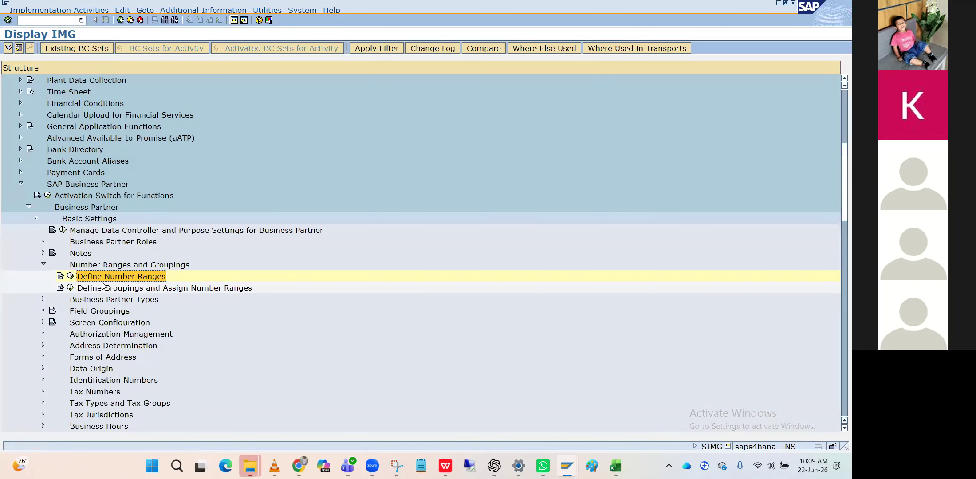
# Open Define Groupings and Assign Number Ranges to review the BP groupings and their assigned number ranges.
pyautogui.press('Up')
pyautogui.press('Up')
pyautogui.press('Up')
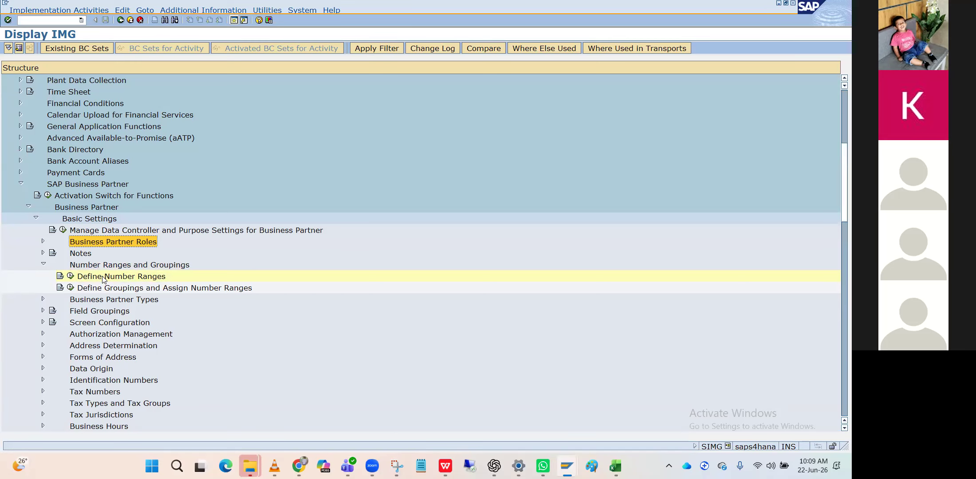
pyautogui.press('Down')
pyautogui.press('Down')
pyautogui.press('Down')
pyautogui.press('Down')
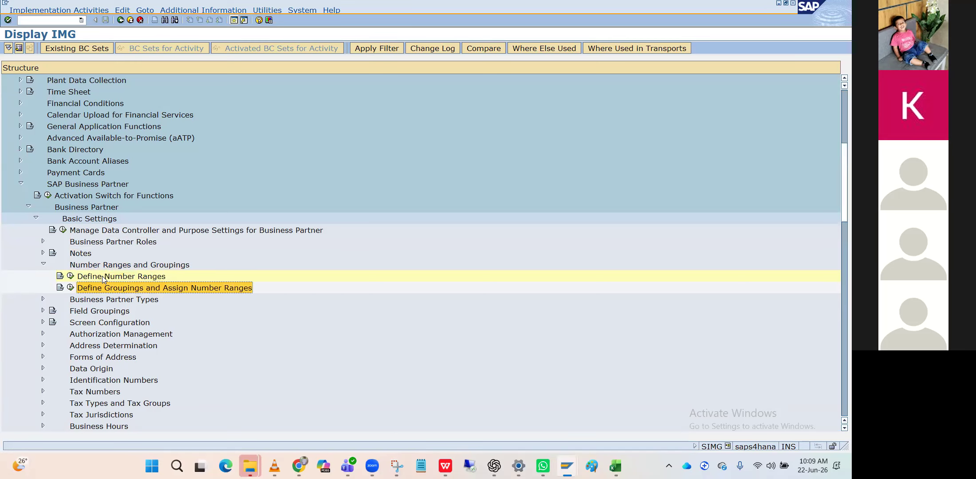
pyautogui.click(70, 288)
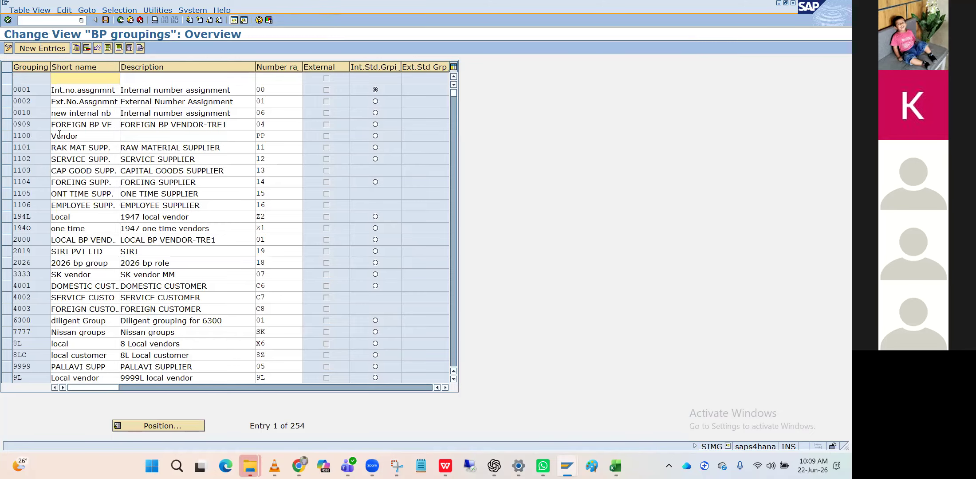
pyautogui.click(31, 111)
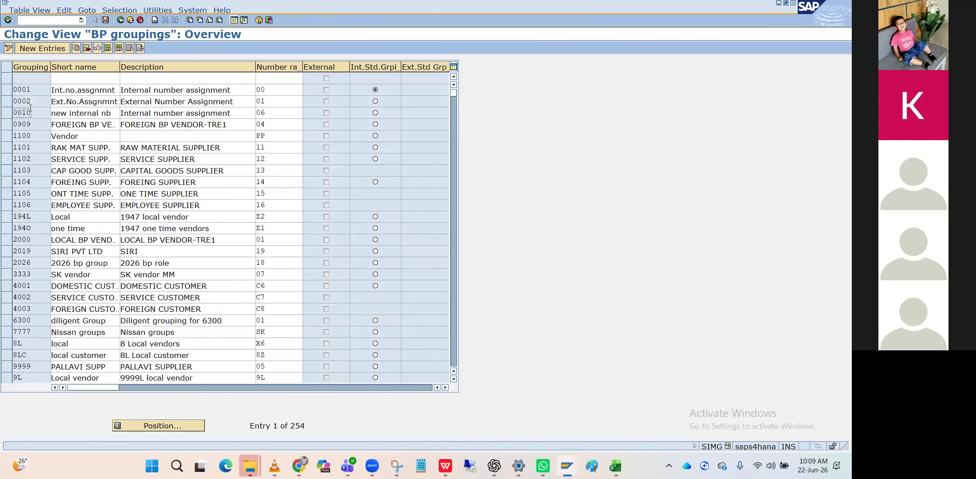
# Return to the IMG structure, collapse Number Ranges and Groupings, and expand Business Partner Roles.
pyautogui.click(120, 21)
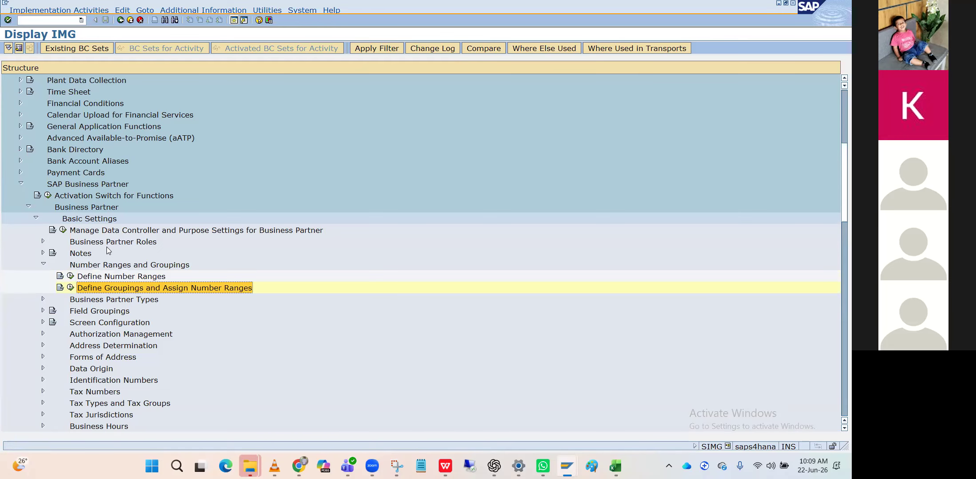
pyautogui.press('Left')
pyautogui.press('Left')
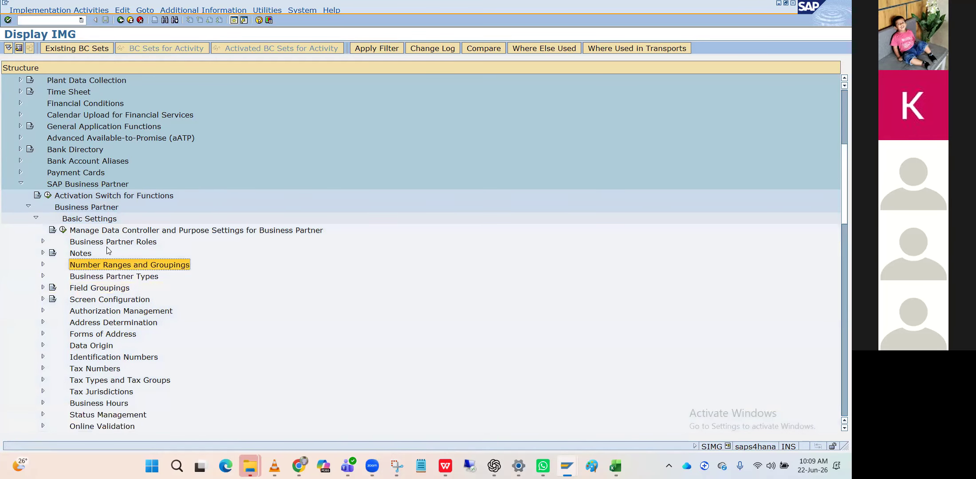
pyautogui.press('Up')
pyautogui.press('Up')
pyautogui.press('Right')
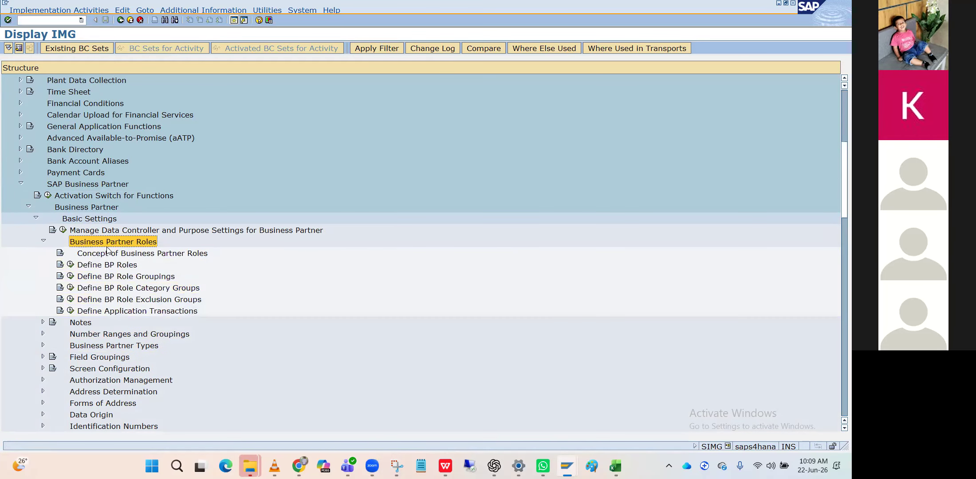
# Open Define BP Roles, position the list at role FLVN to review the supplier roles, and return to the IMG structure.
pyautogui.press('Down')
pyautogui.press('Down')
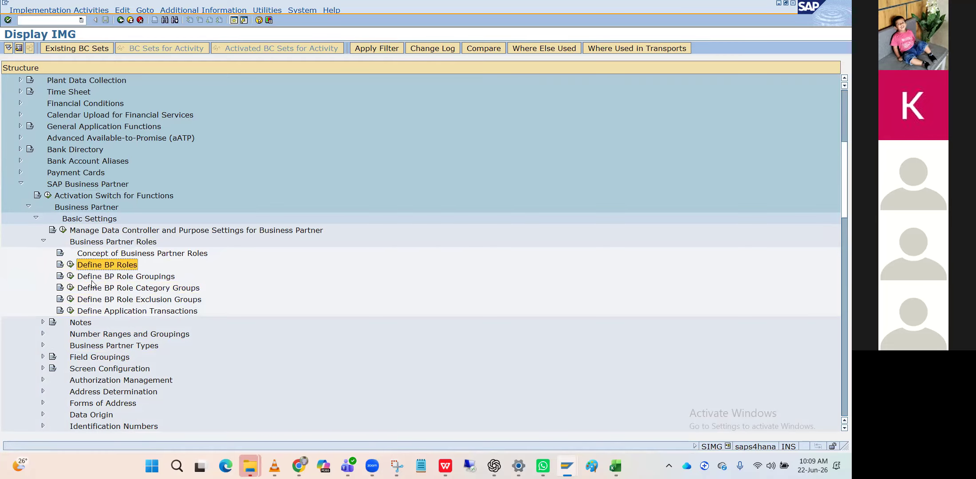
pyautogui.click(71, 264)
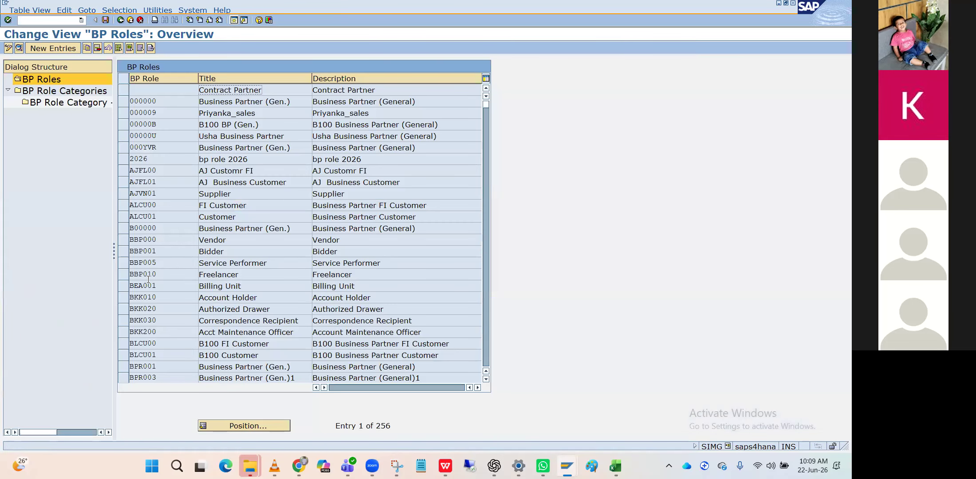
pyautogui.click(236, 427)
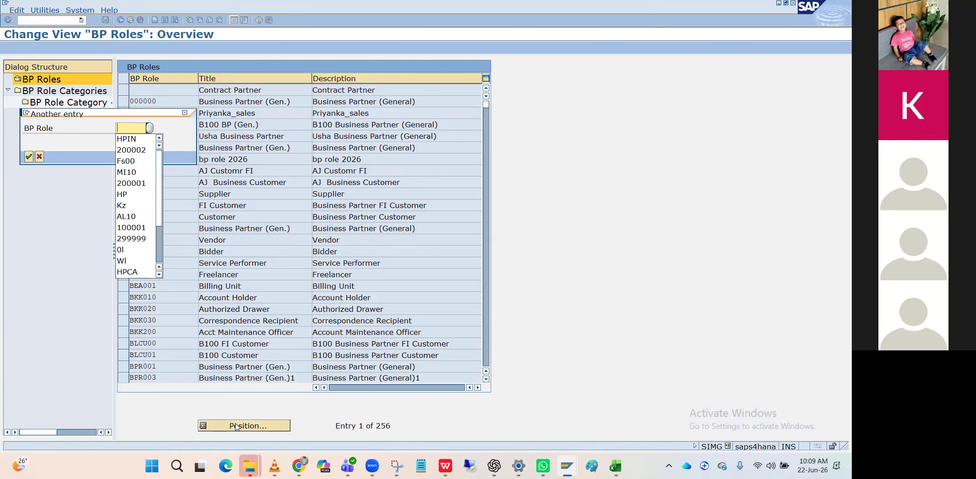
pyautogui.write('FLVN')
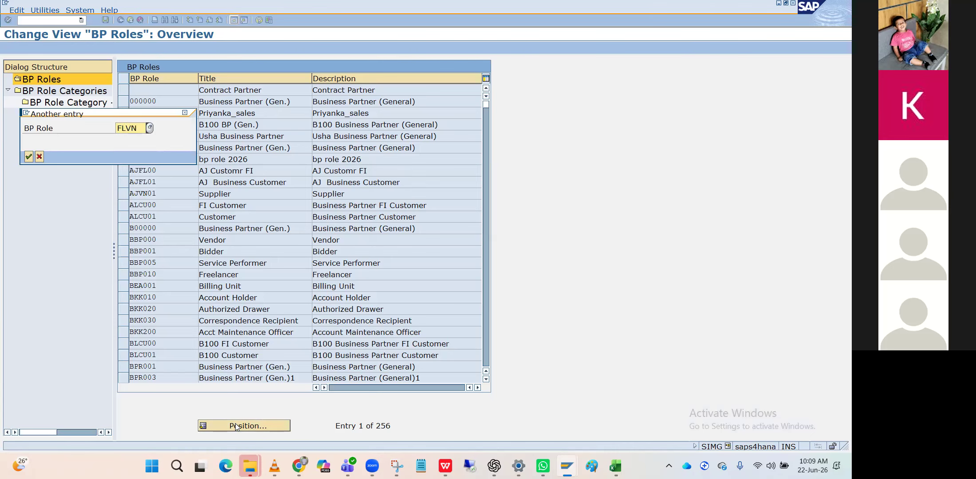
pyautogui.press('Return')
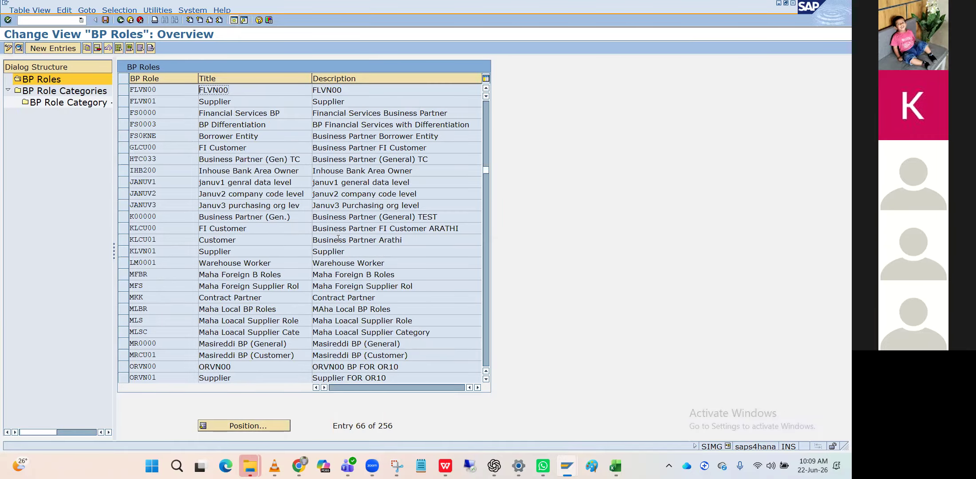
pyautogui.click(120, 20)
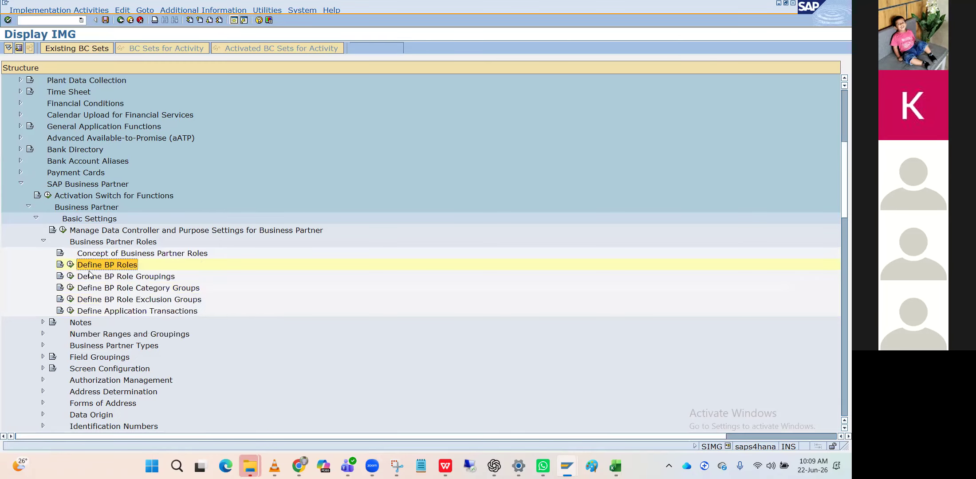
# Collapse Business Partner Roles and expand Number Ranges and Groupings again under Basic Settings.
pyautogui.click(131, 289)
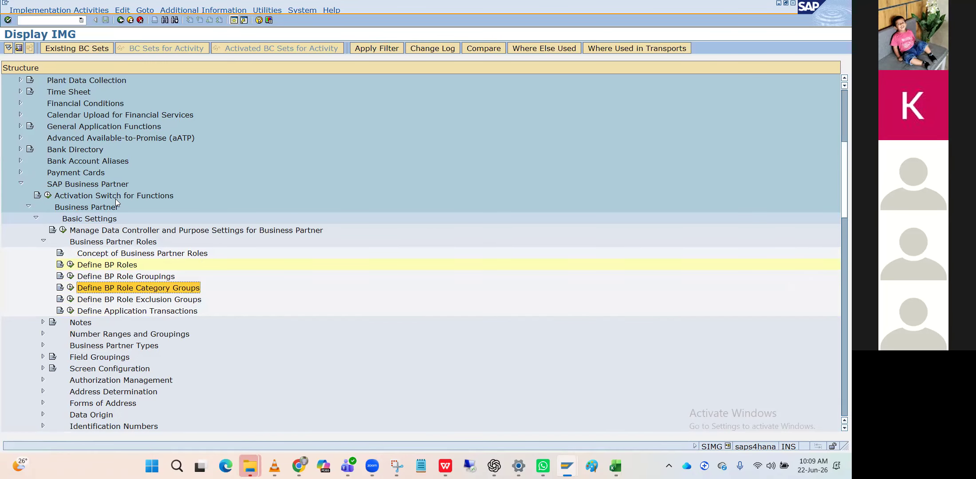
pyautogui.press('Left')
pyautogui.press('Left')
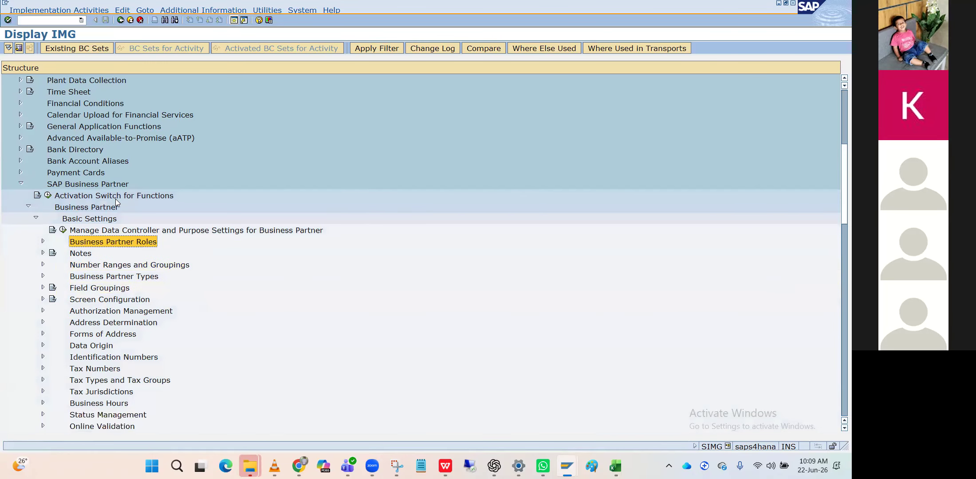
pyautogui.press('Left')
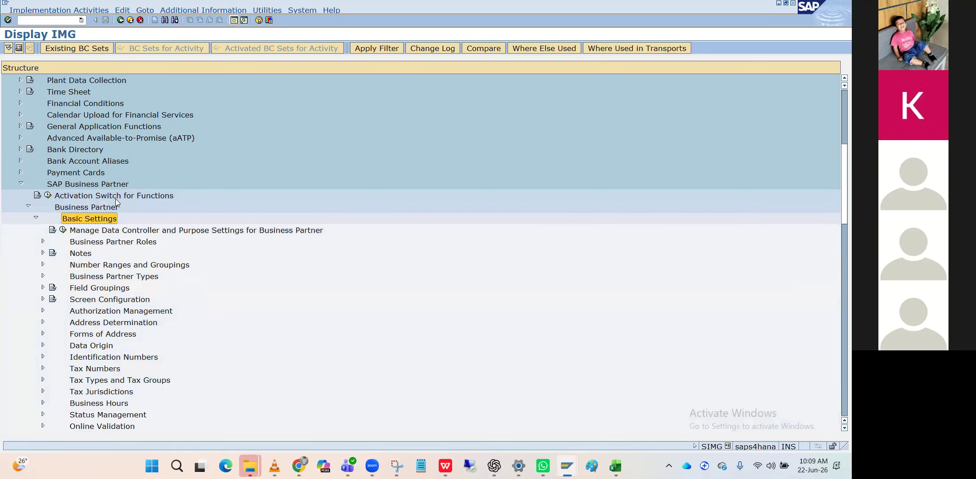
pyautogui.press('Down')
pyautogui.press('Down')
pyautogui.press('Down')
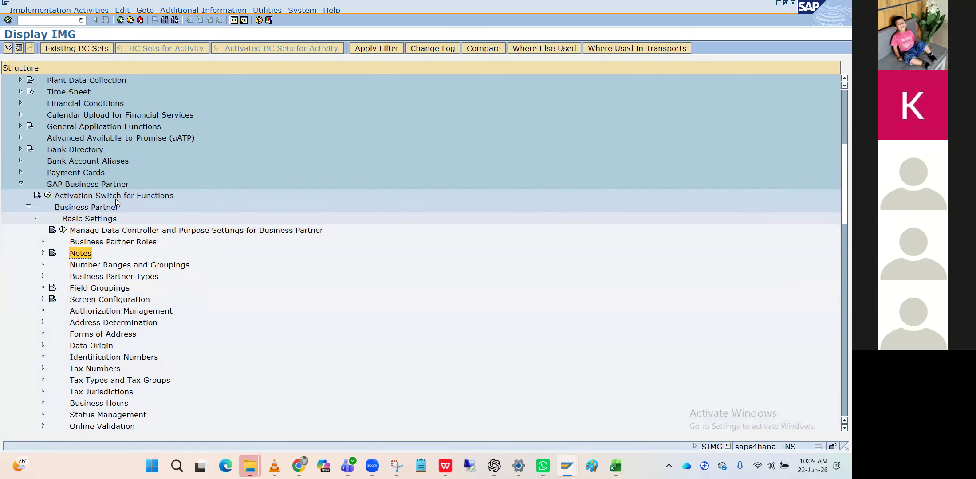
pyautogui.press('Down')
pyautogui.press('Down')
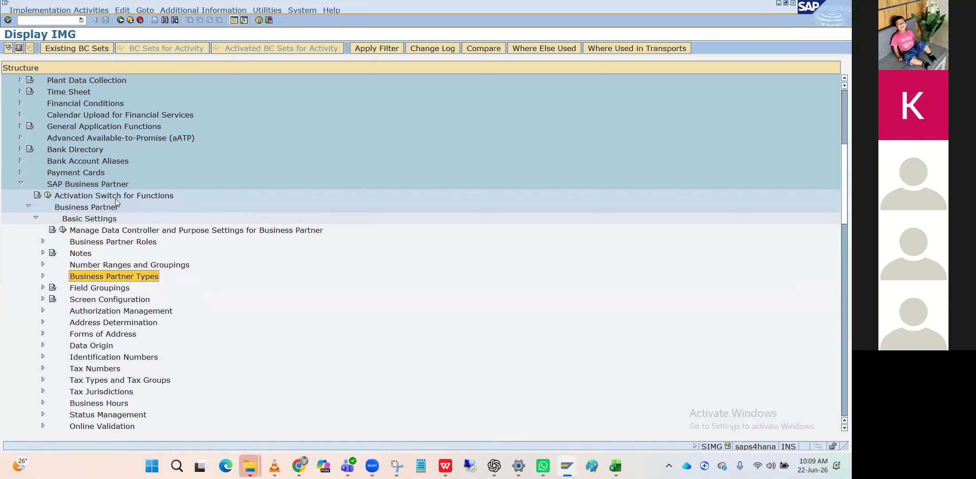
pyautogui.press('Up')
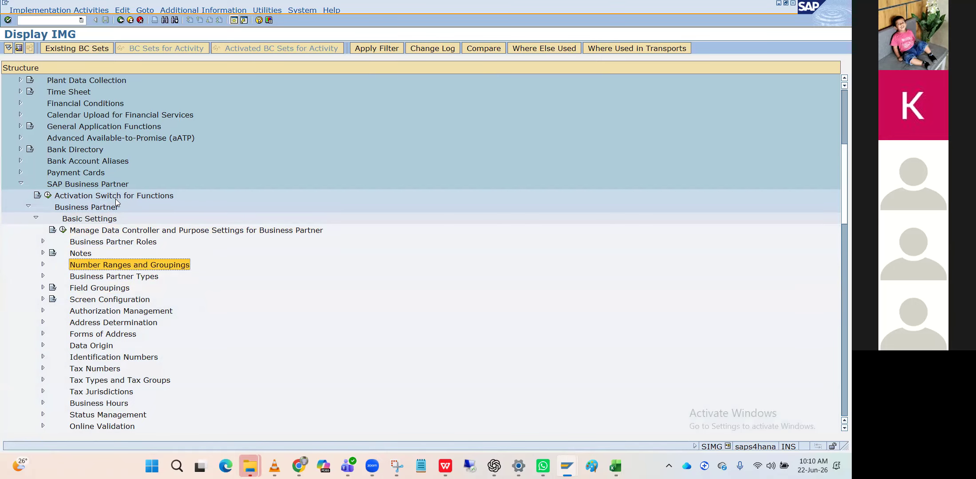
pyautogui.press('Right')
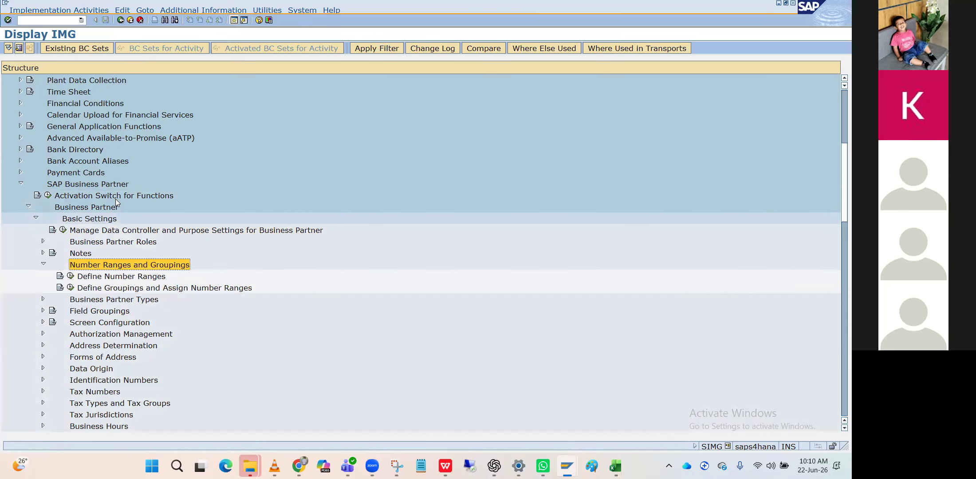
# Review the existing BP groupings in Define Groupings and Assign Number Ranges, and return to the IMG structure.
pyautogui.press('Down')
pyautogui.press('Down')
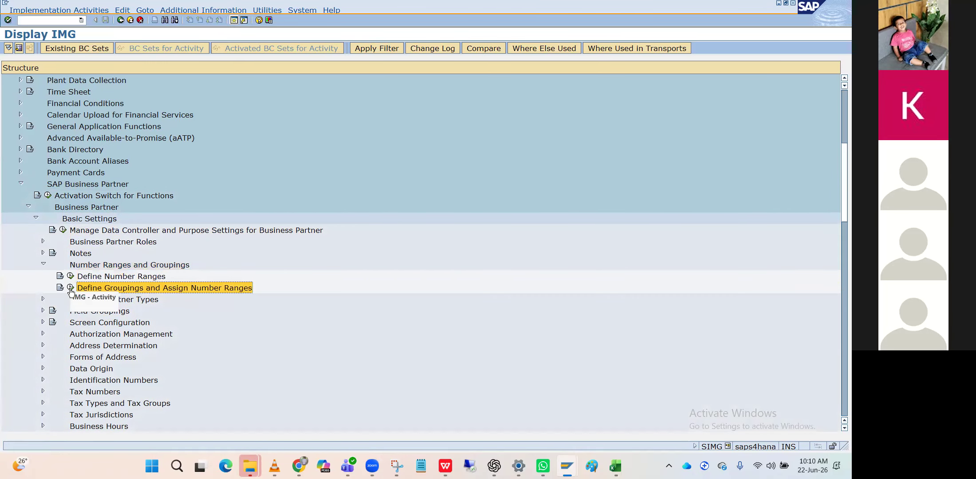
pyautogui.click(70, 287)
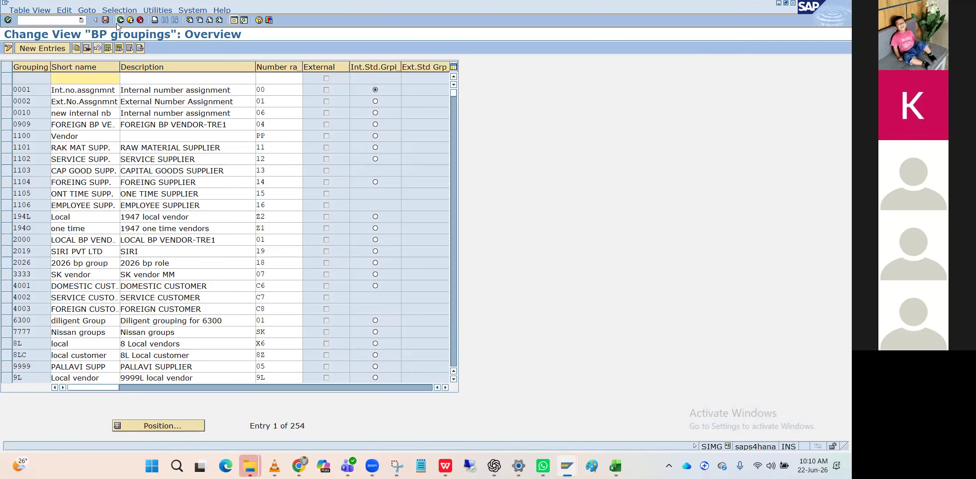
pyautogui.click(36, 92)
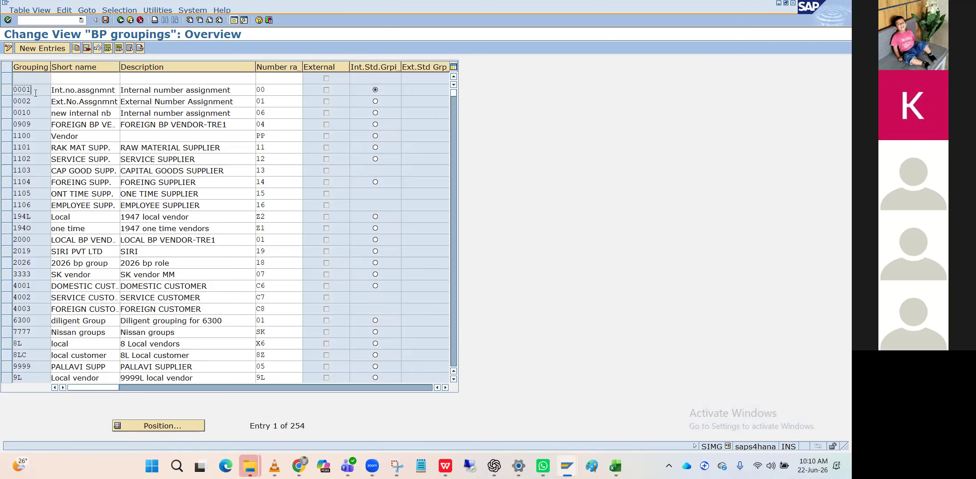
pyautogui.click(119, 21)
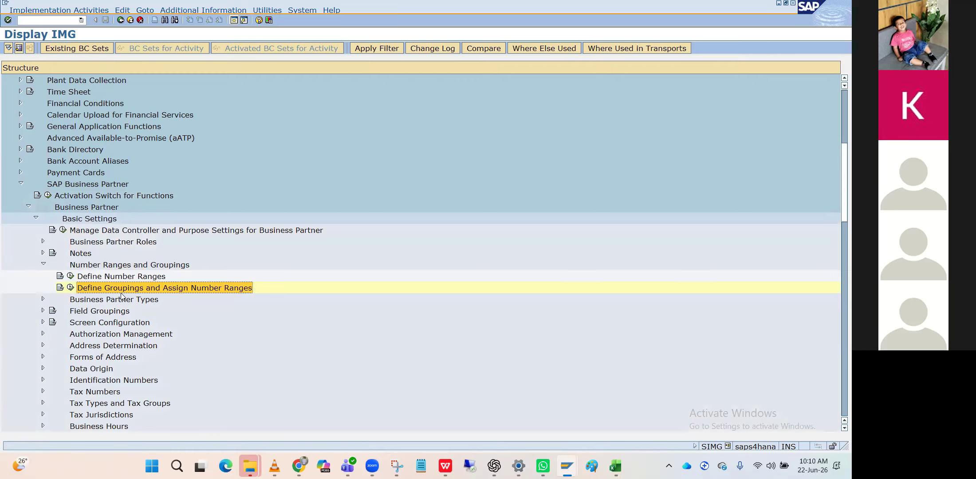
# Add a BP grouping HPIN with short name "Local BP group" in Define Groupings and Assign Number Ranges, saving it to the HP-Org Structure request.
pyautogui.click(70, 288)
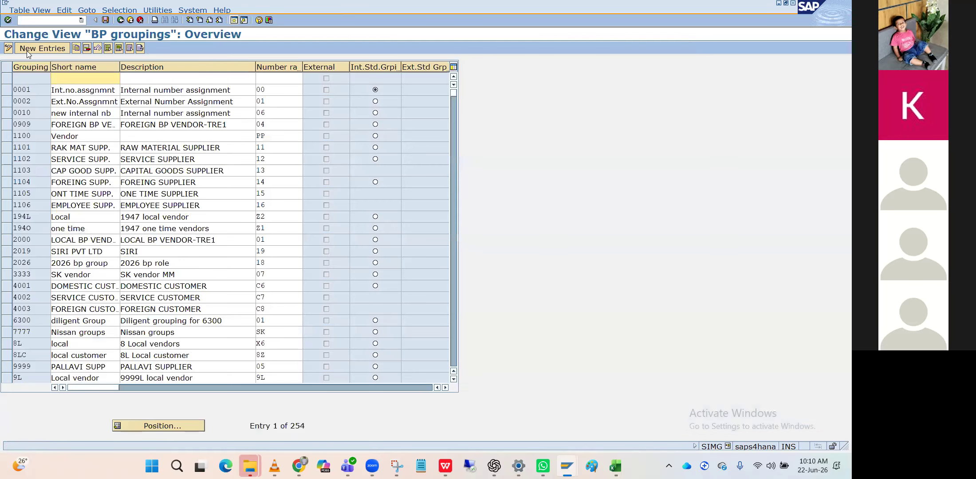
pyautogui.click(29, 51)
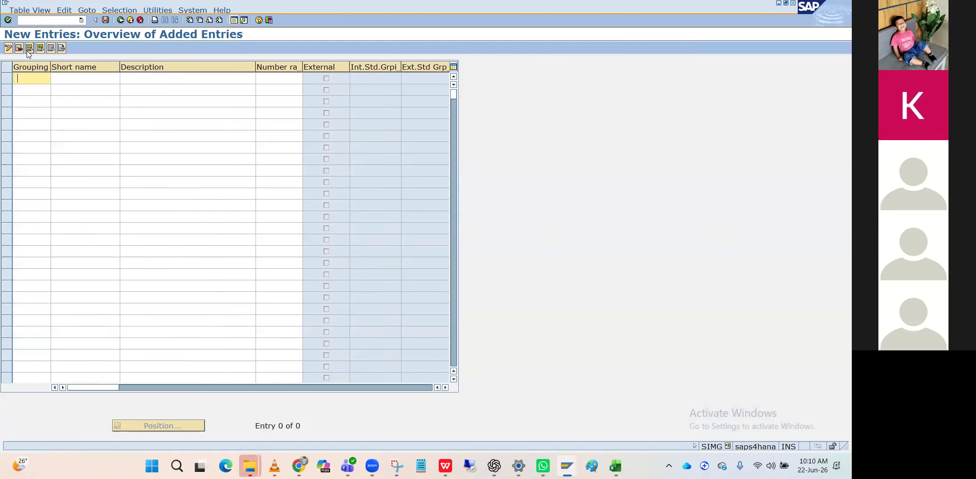
pyautogui.write('HPIN')
pyautogui.press('Tab')
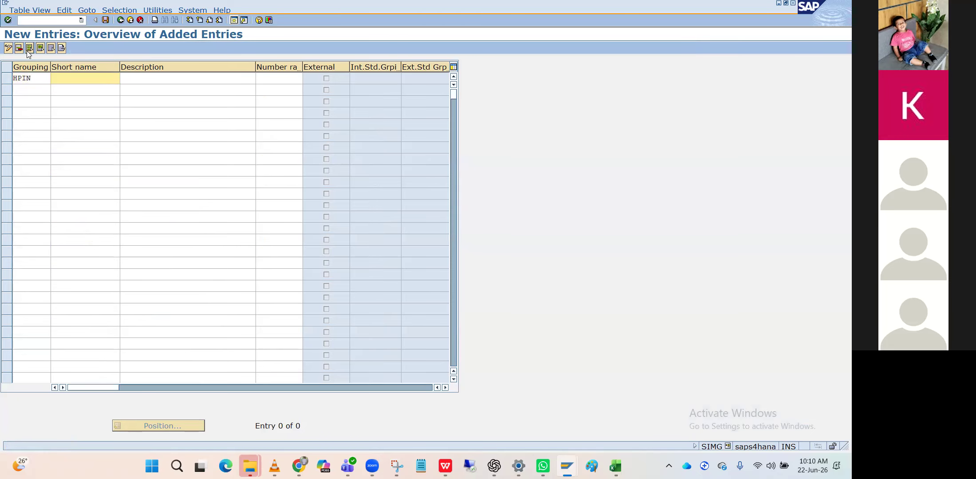
pyautogui.write('Local BP group')
pyautogui.press('Tab')
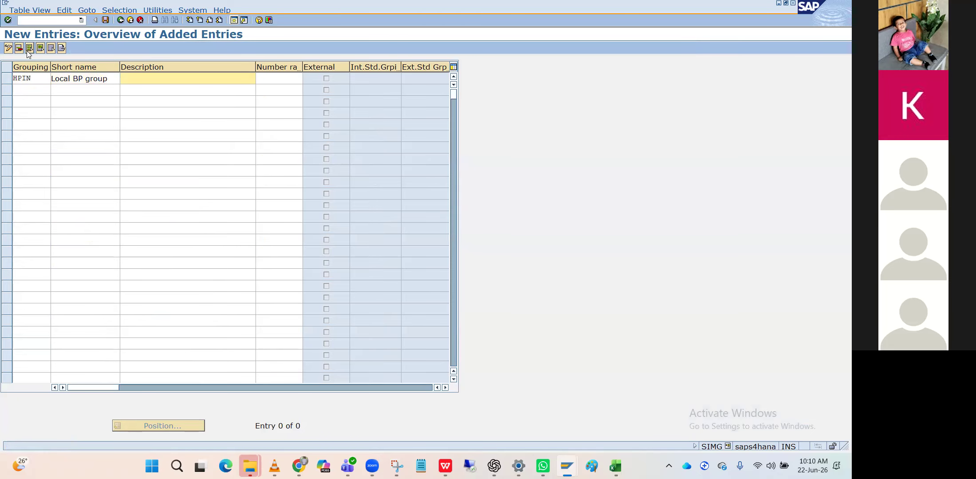
pyautogui.click(86, 79)
pyautogui.hotkey('ctrl', 's')
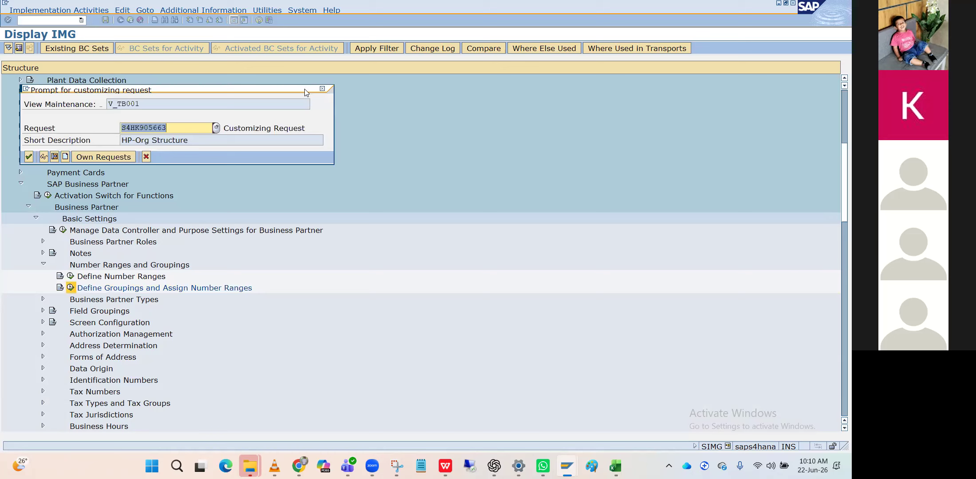
pyautogui.press('Return')
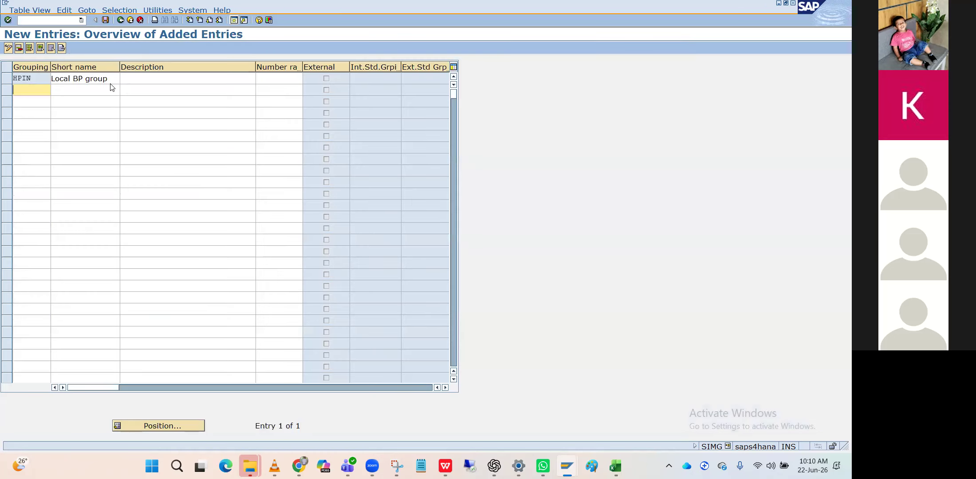
# Copy the HPIN grouping's short name "Local BP group" into its description and assign number range 10.
pyautogui.tripleClick(107, 83)
pyautogui.hotkey('ctrl', 'c')
pyautogui.press('Tab')
pyautogui.hotkey('ctrl', 'v')
pyautogui.press('Tab')
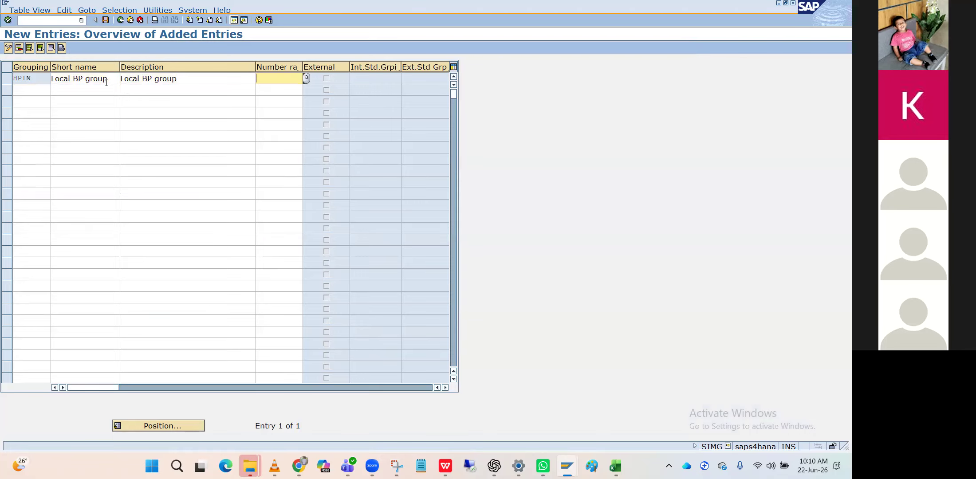
pyautogui.write('10')
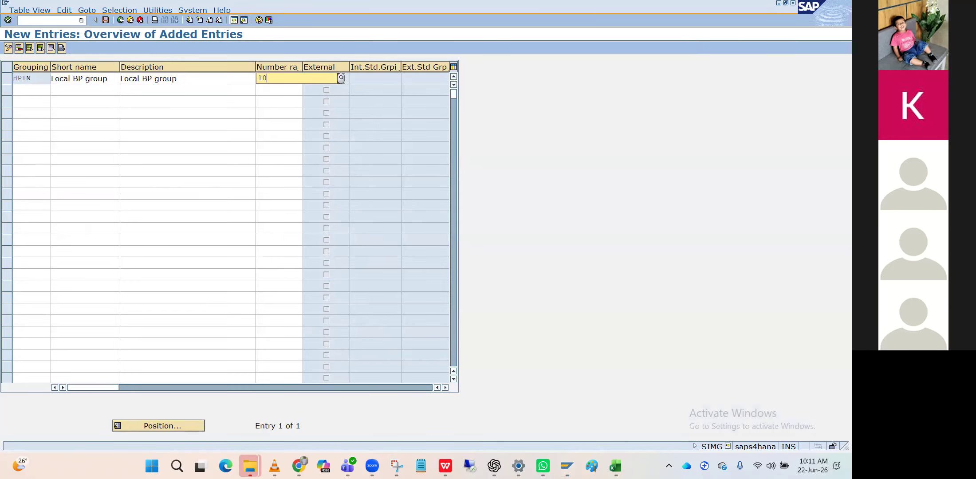
pyautogui.press('Return')
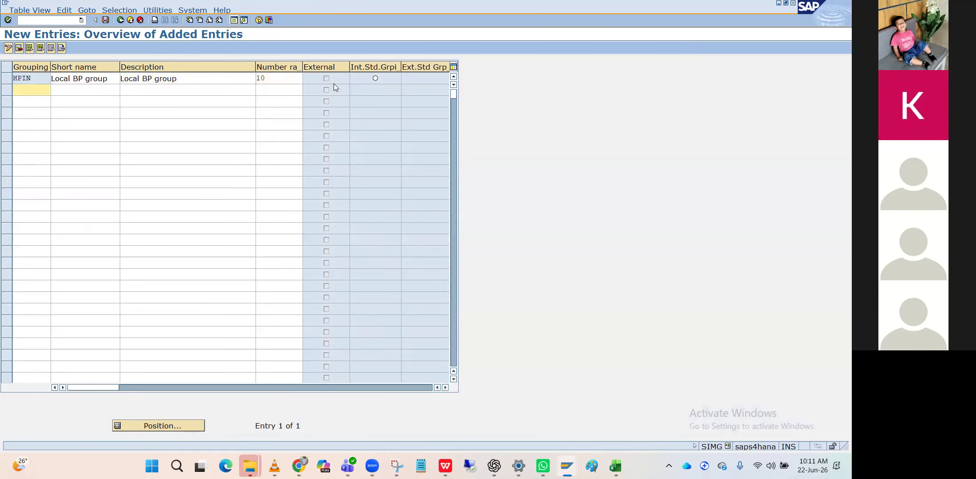
# Try marking HPIN as the internal standard grouping, and discard the unsaved change.
pyautogui.click(325, 81)
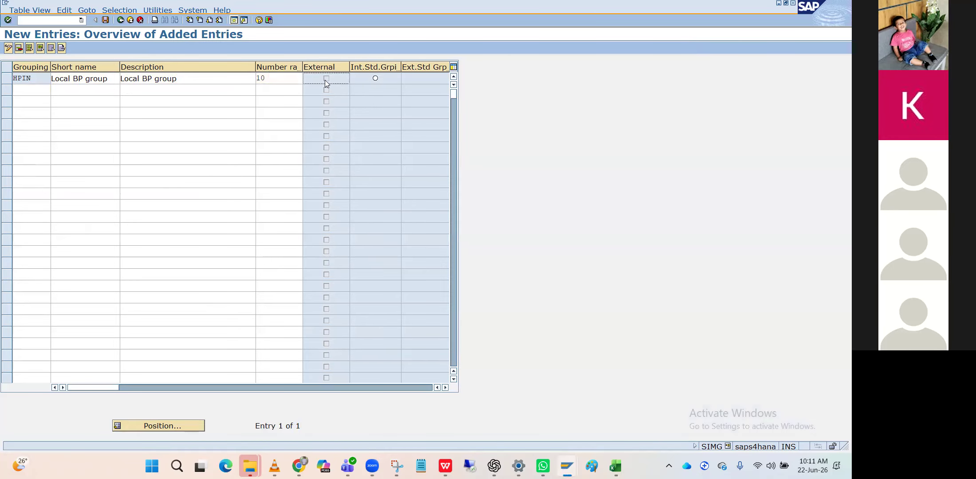
pyautogui.click(375, 79)
pyautogui.click(142, 21)
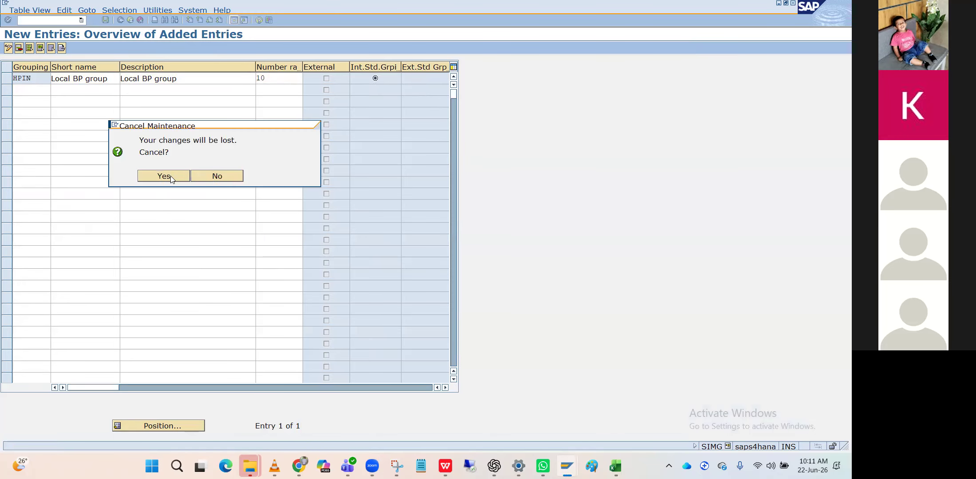
pyautogui.click(163, 176)
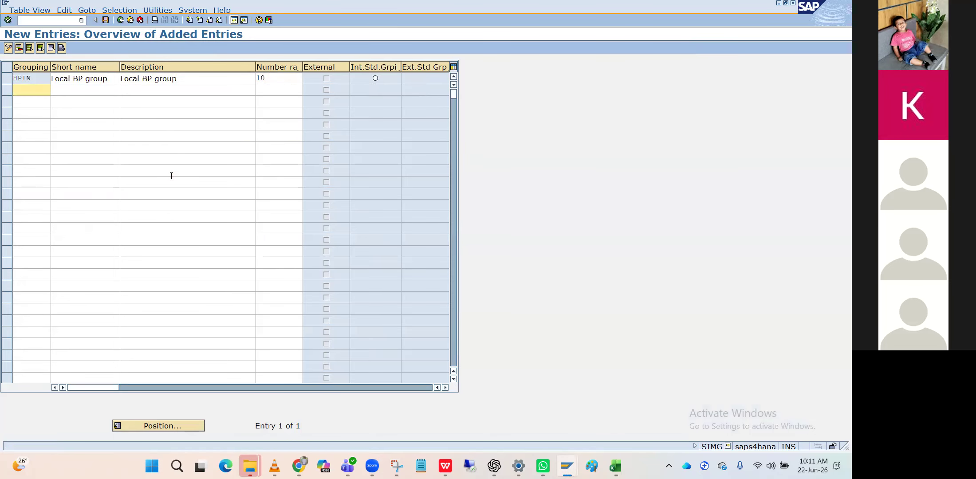
# Return to the BP groupings overview and position the list at grouping HPIN to check its entry.
pyautogui.click(121, 21)
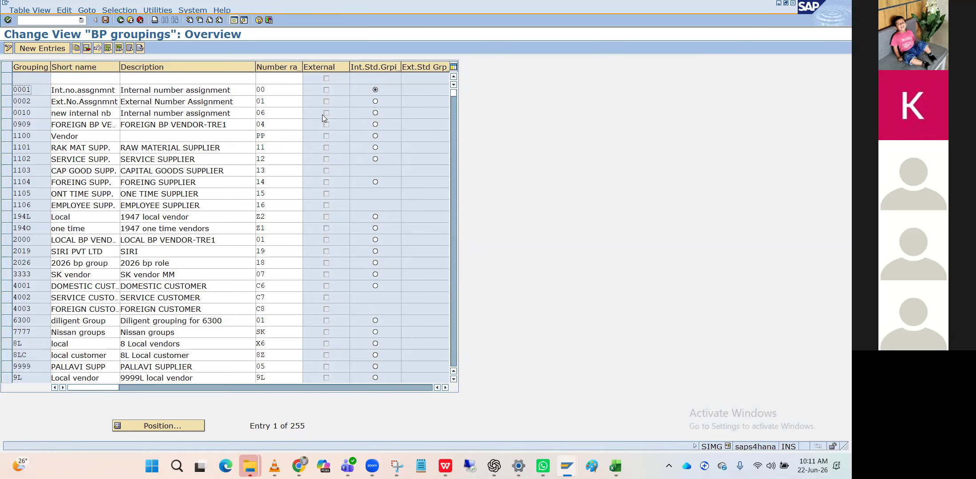
pyautogui.click(181, 425)
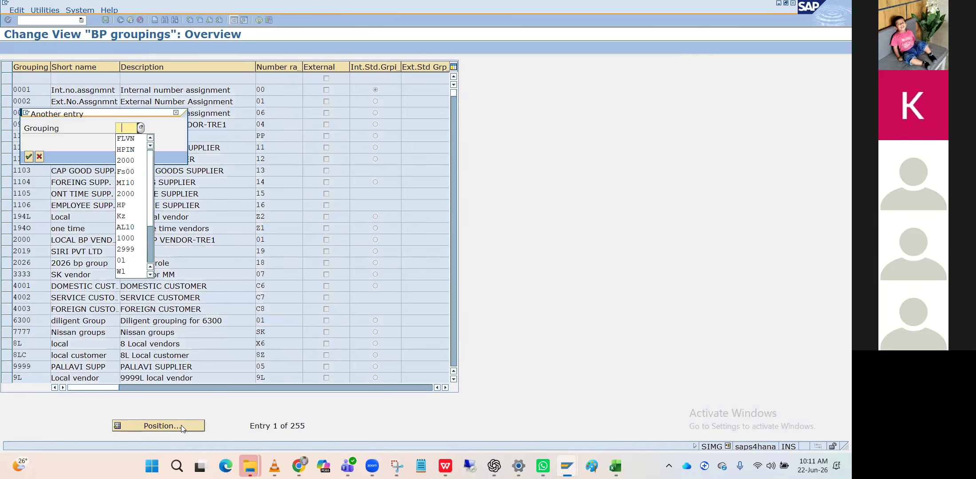
pyautogui.press('Down')
pyautogui.press('Down')
pyautogui.press('Return')
pyautogui.press('Return')
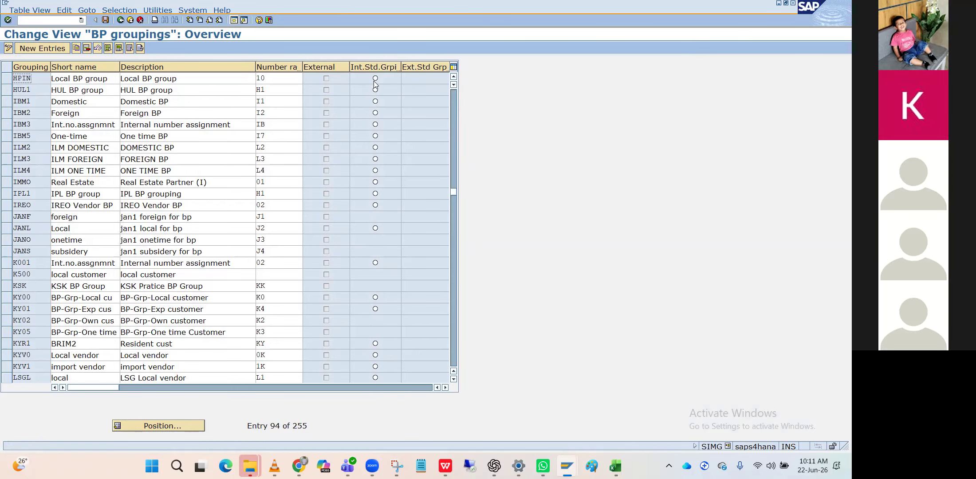
# Try marking HPIN as the internal standard grouping, and leave the BP groupings overview without saving the change.
pyautogui.click(374, 82)
pyautogui.click(116, 20)
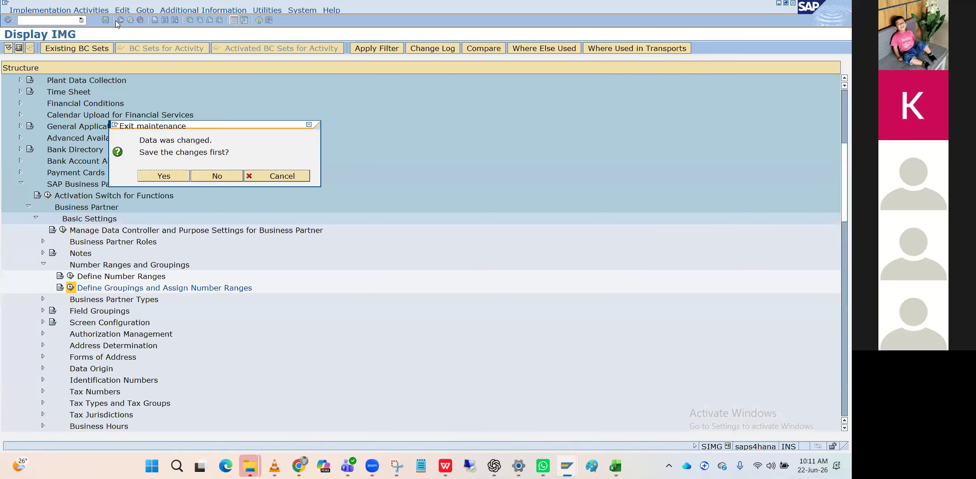
pyautogui.click(221, 171)
# Open the BU_PARTNER intervals through Define Number Ranges, examine number range 10, and return to the IMG structure.
pyautogui.click(70, 277)
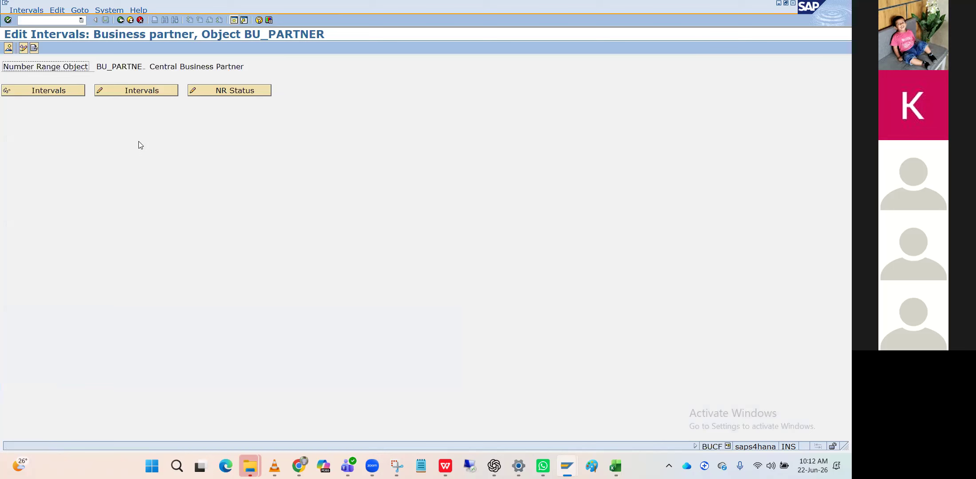
pyautogui.click(130, 92)
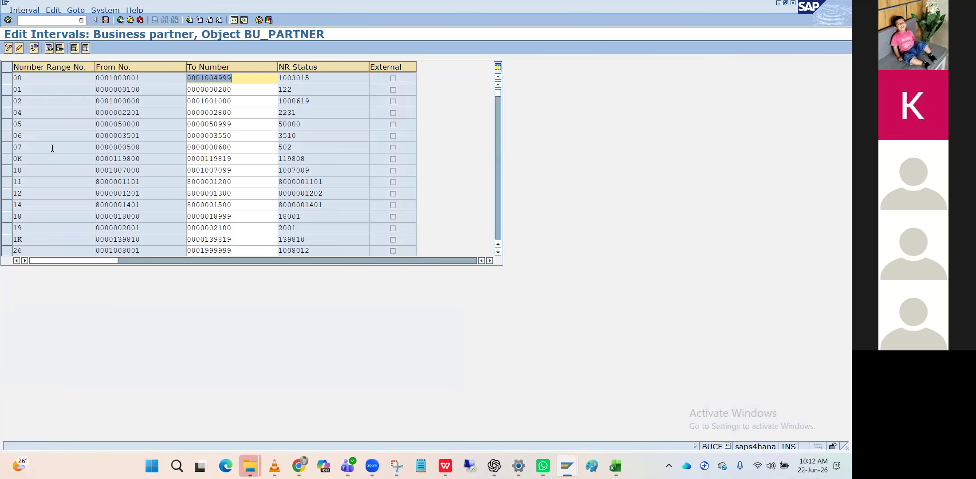
pyautogui.click(10, 173)
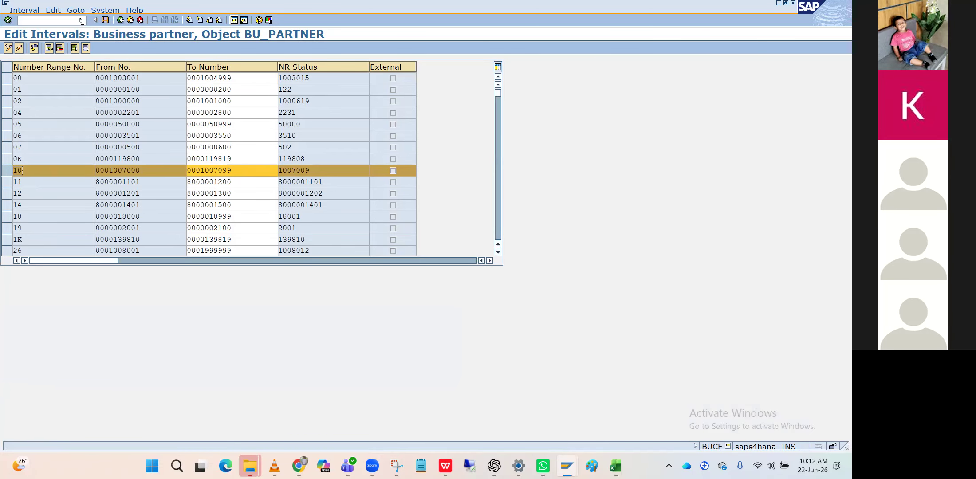
pyautogui.click(120, 20)
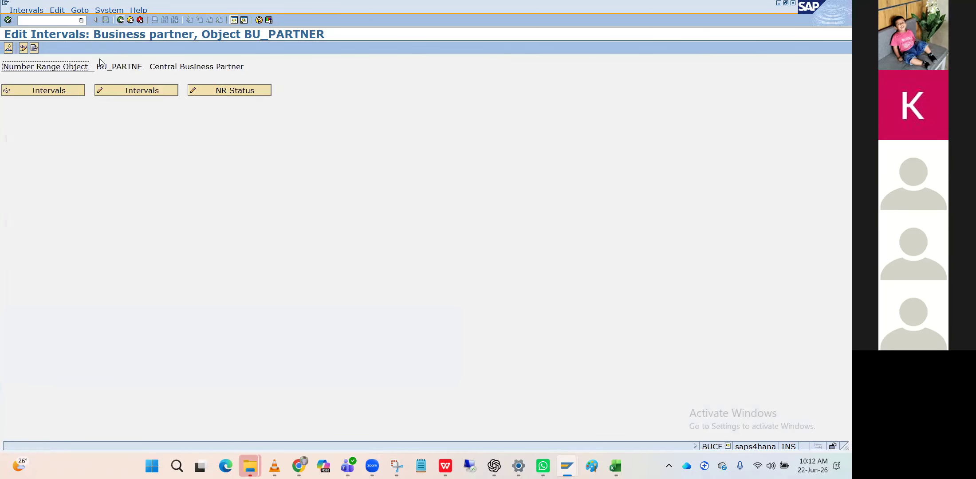
pyautogui.click(120, 20)
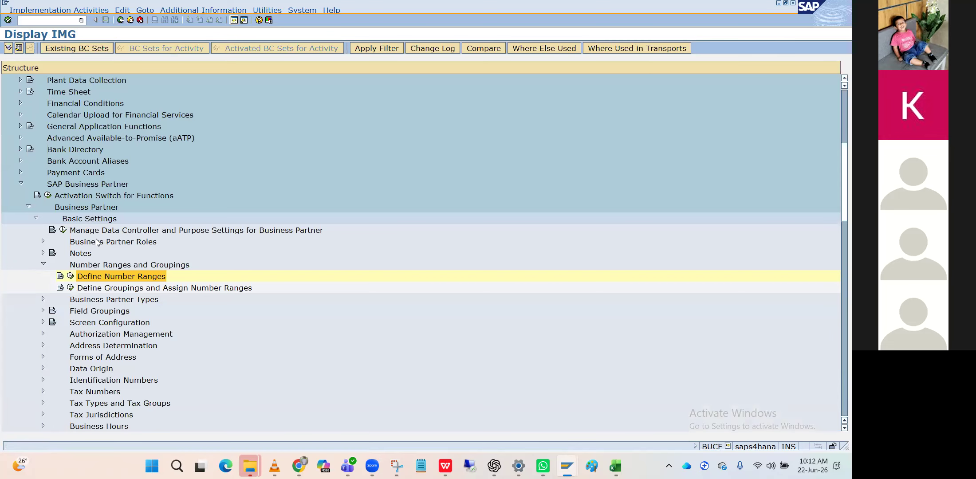
# Create a new entry in Define Groupings and Assign Number Ranges with grouping HPIN and short name "Local BP group".
pyautogui.click(70, 288)
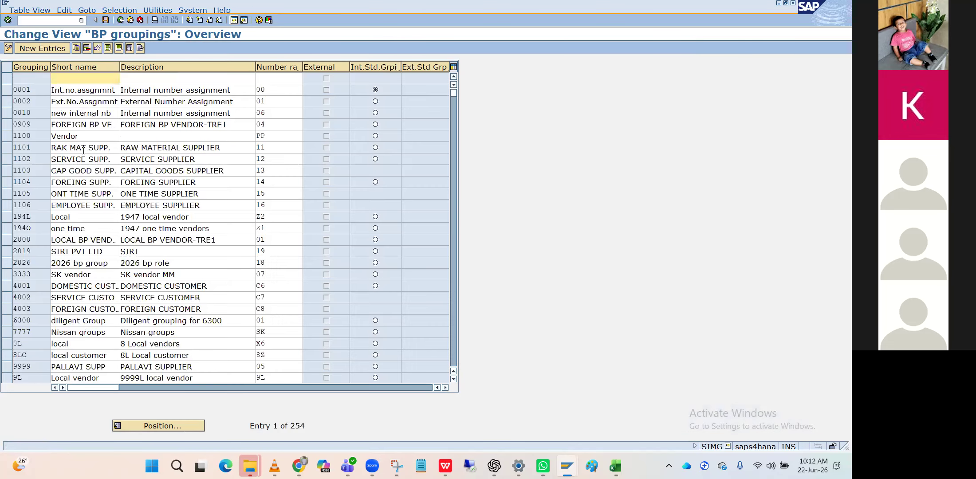
pyautogui.click(35, 49)
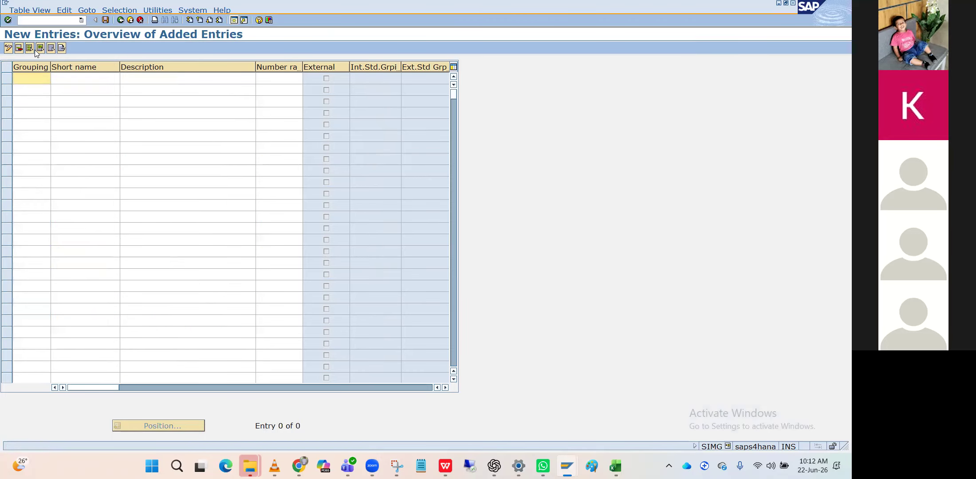
pyautogui.press('Down')
pyautogui.press('Return')
pyautogui.press('Tab')
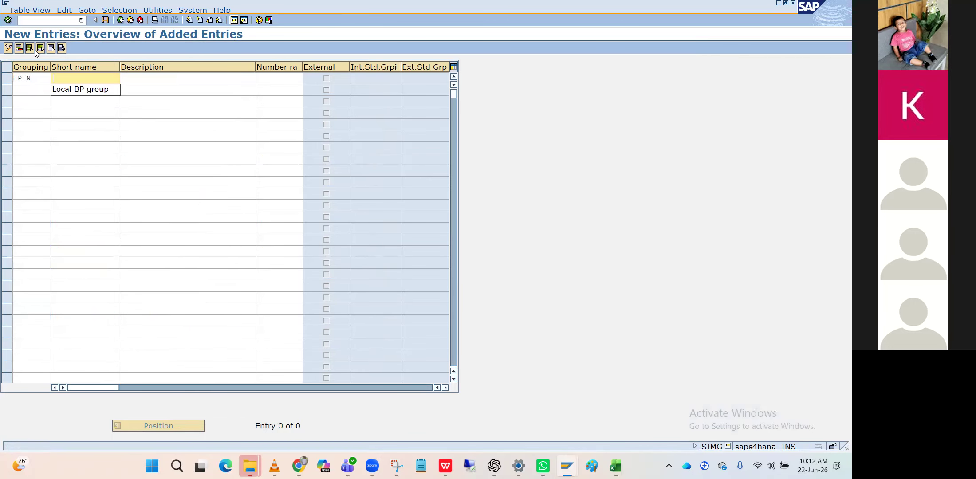
pyautogui.press('Down')
pyautogui.press('Return')
pyautogui.press('Tab')
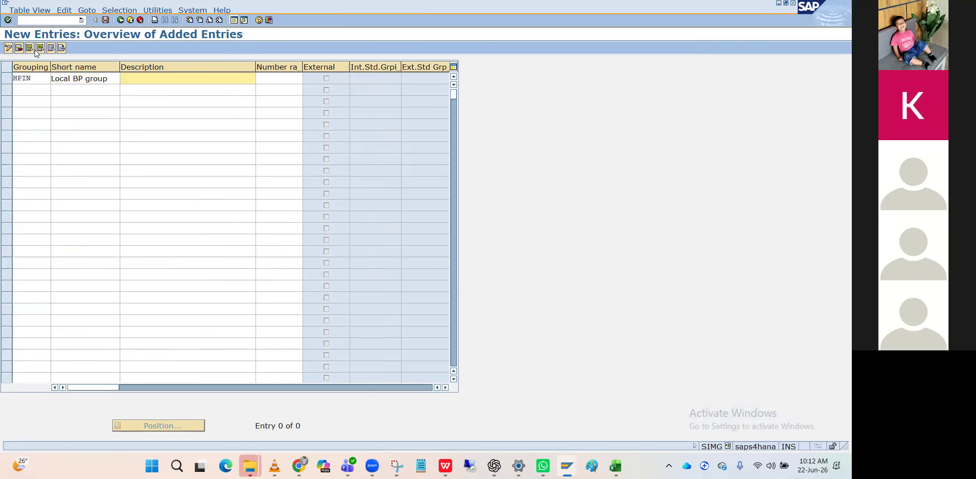
# Give grouping HPIN the description "Local BP group" and assign it number range 10.
pyautogui.press('Down')
pyautogui.press('Return')
pyautogui.press('Tab')
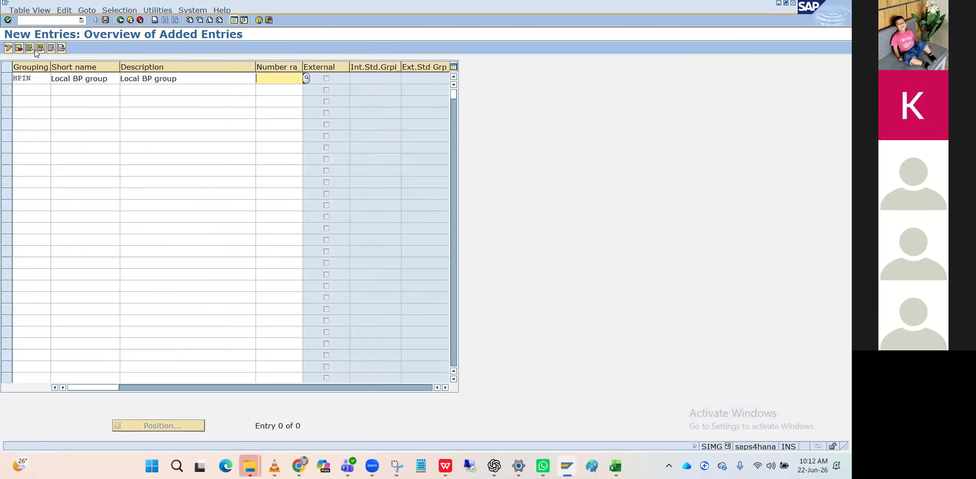
pyautogui.press('Down')
pyautogui.press('Down')
pyautogui.press('Return')
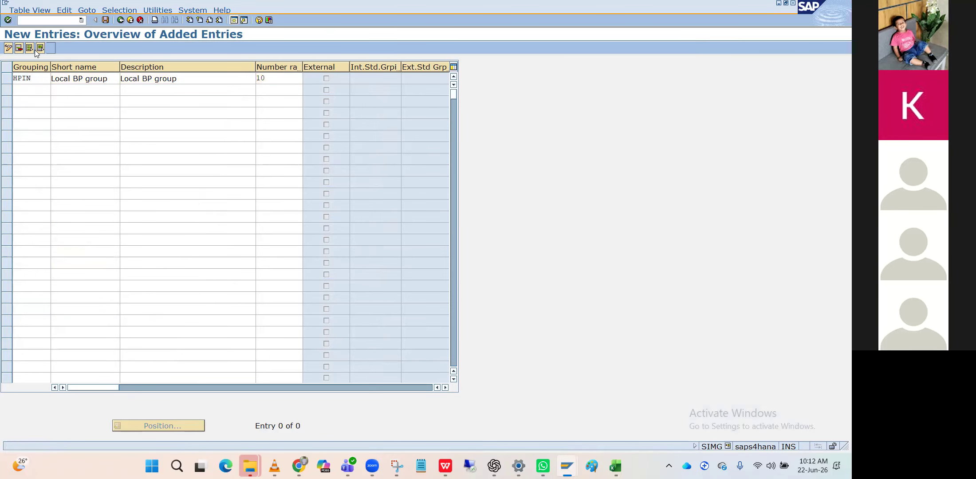
pyautogui.press('Return')
# Enter HPUS as a second new grouping below HPIN.
pyautogui.press('Down')
pyautogui.press('Down')
pyautogui.press('Return')
pyautogui.press('BackSpace')
pyautogui.press('BackSpace')
pyautogui.write('US')
pyautogui.press('Tab')
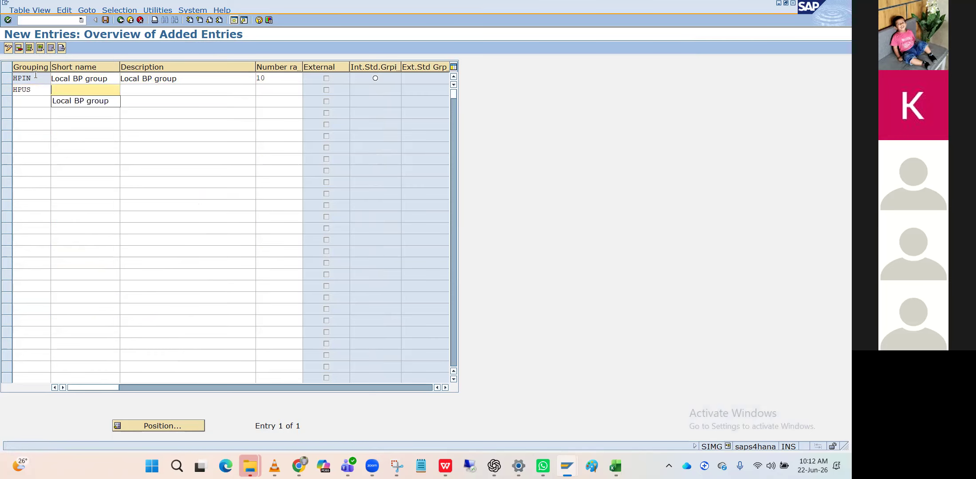
# Set the HPUS short name to "Forien BP Group" and copy it into the description.
pyautogui.write('U')
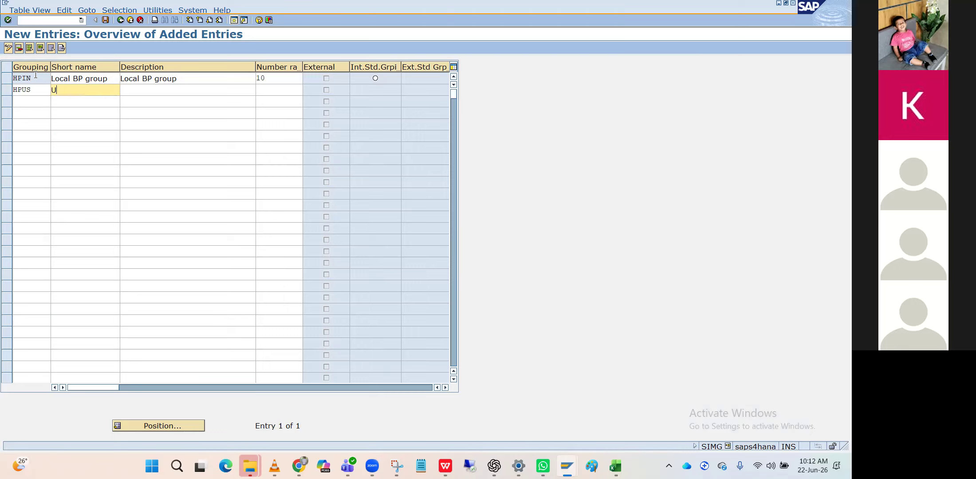
pyautogui.write('S BP gr')
pyautogui.press('BackSpace')
pyautogui.press('BackSpace')
pyautogui.press('BackSpace')
pyautogui.press('BackSpace')
pyautogui.press('BackSpace')
pyautogui.press('BackSpace')
pyautogui.press('BackSpace')
pyautogui.press('BackSpace')
pyautogui.write('Forien BP Group')
pyautogui.hotkey('ctrl', 'a')
pyautogui.hotkey('ctrl', 'c')
pyautogui.press('Tab')
pyautogui.hotkey('ctrl', 'v')
pyautogui.press('Return')
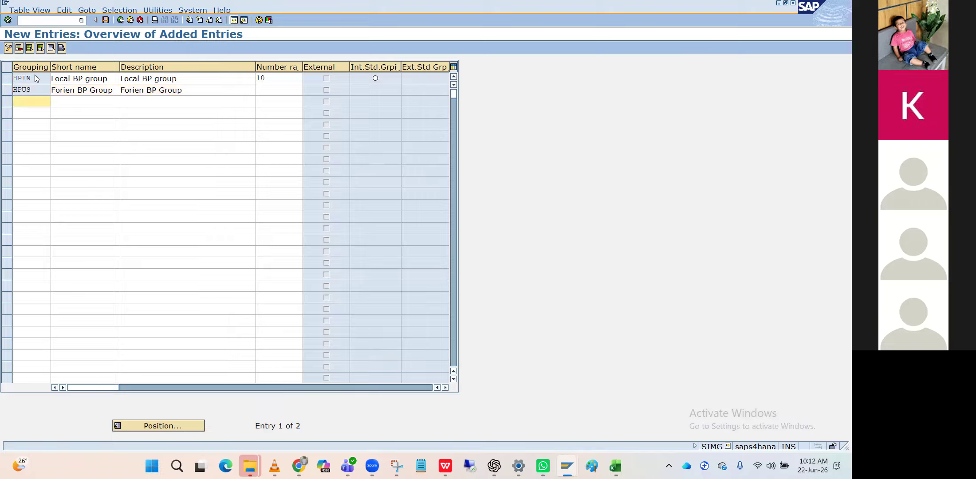
# Assign number range 10 to HPUS and try to save it as the internal standard grouping.
pyautogui.click(265, 90)
pyautogui.write('1')
pyautogui.click(264, 102)
pyautogui.press('Return')
pyautogui.click(375, 78)
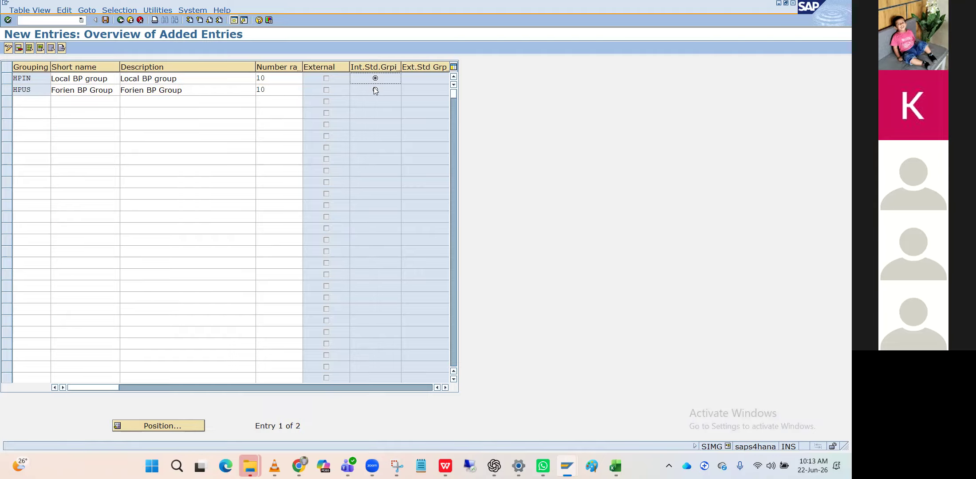
pyautogui.click(108, 18)
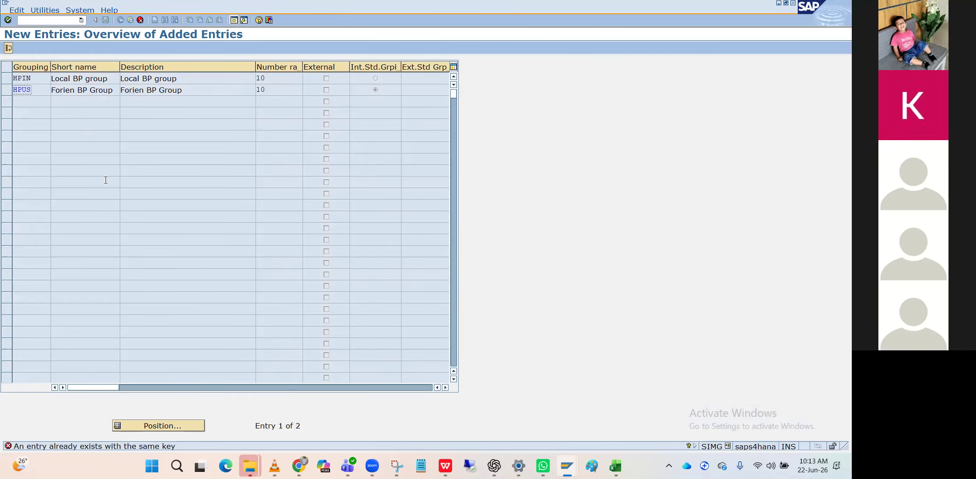
pyautogui.press('Return')
# Cancel the pending maintenance and delete the HPUS entry from the new groupings.
pyautogui.click(140, 20)
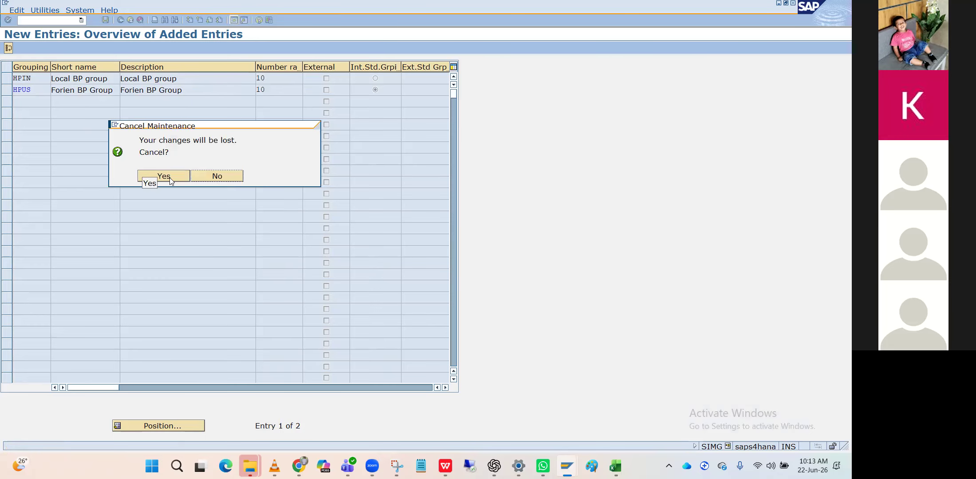
pyautogui.click(169, 177)
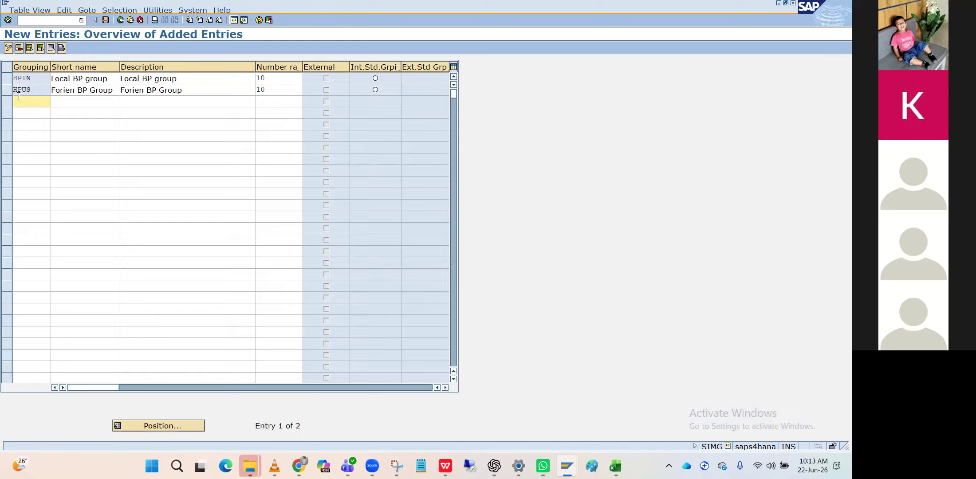
pyautogui.click(6, 90)
pyautogui.click(19, 51)
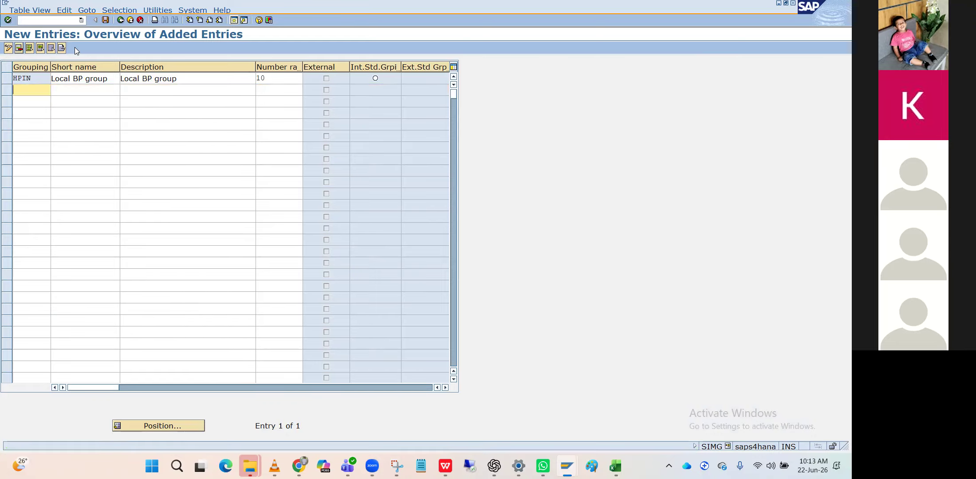
# Save the HPIN grouping to the HP-Org Structure customizing request.
pyautogui.click(105, 20)
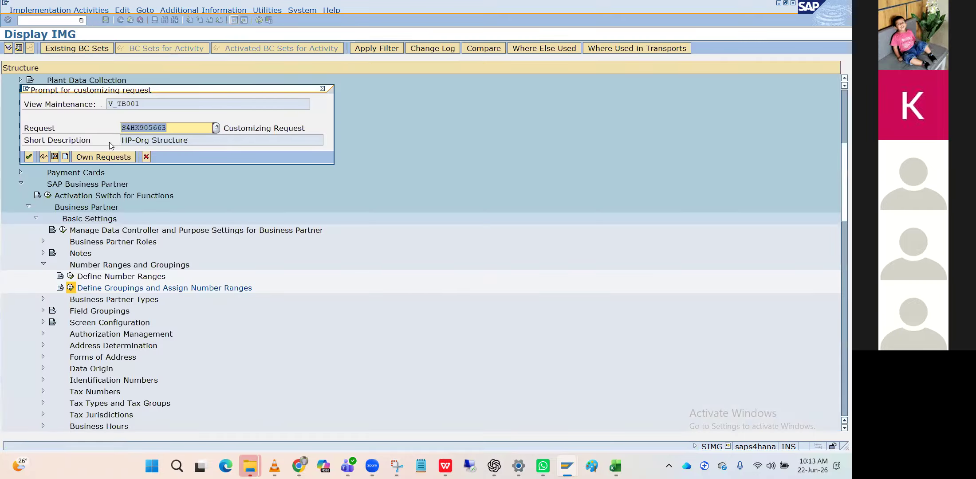
pyautogui.click(29, 156)
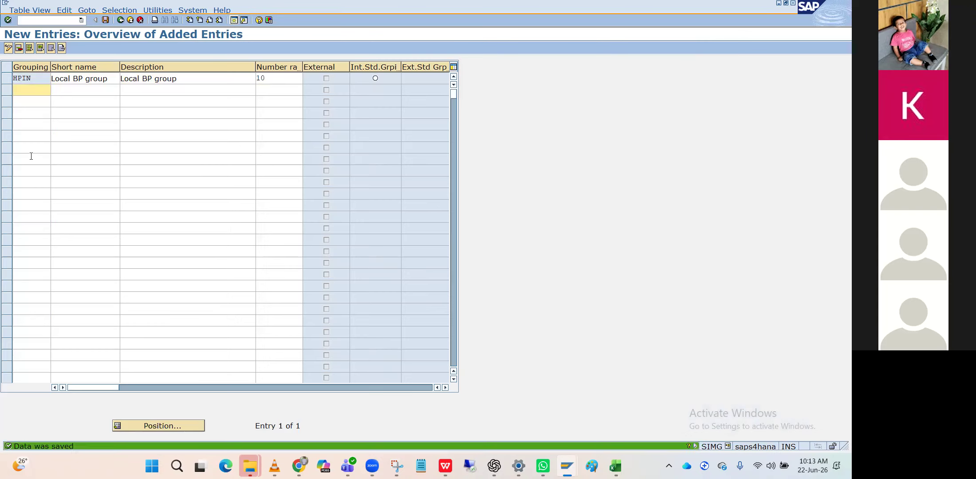
# Add a second grouping HPFN with "Forien BP Group" as short name and description, and number range 10.
pyautogui.write('HPUS')
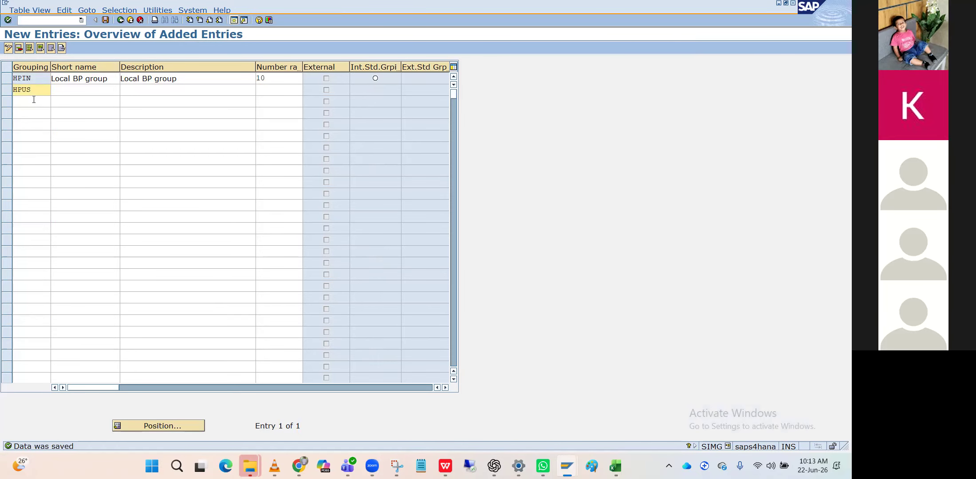
pyautogui.press('BackSpace')
pyautogui.press('BackSpace')
pyautogui.write('FN')
pyautogui.press('Tab')
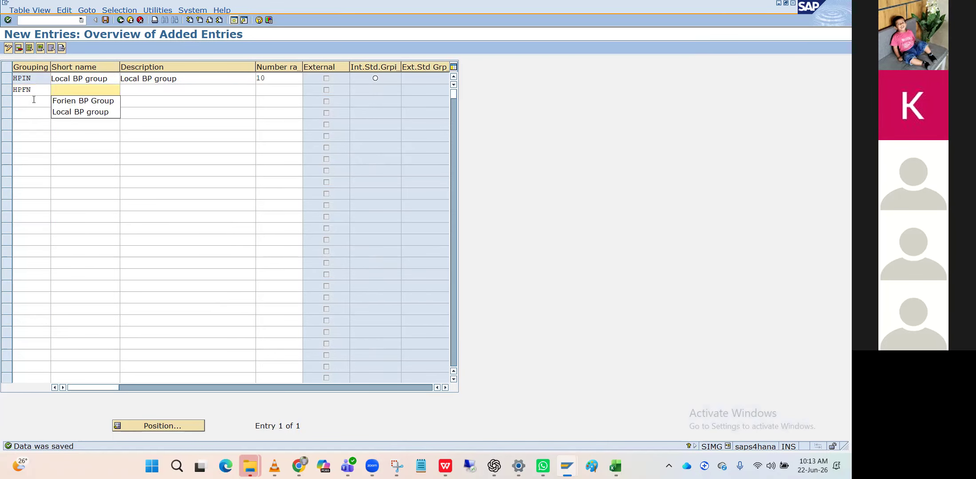
pyautogui.press('Down')
pyautogui.press('Tab')
pyautogui.press('Down')
pyautogui.press('Tab')
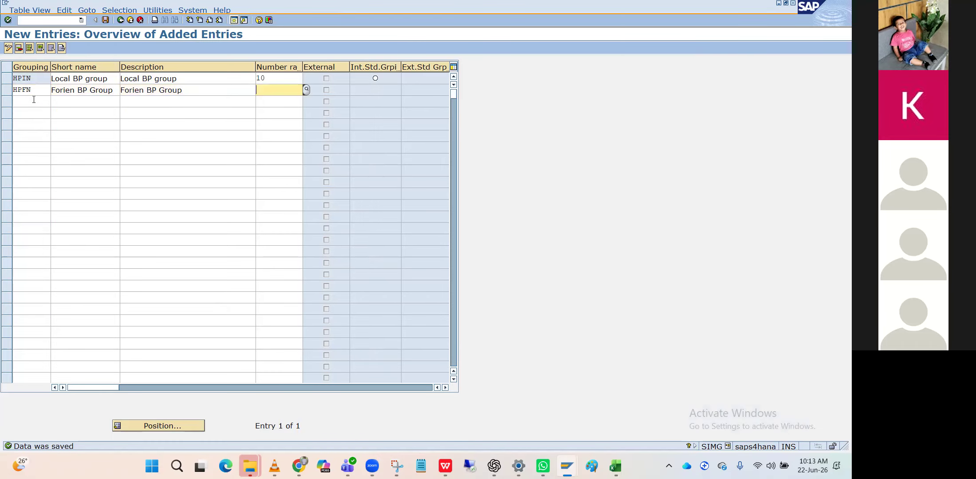
pyautogui.write('10')
pyautogui.press('Return')
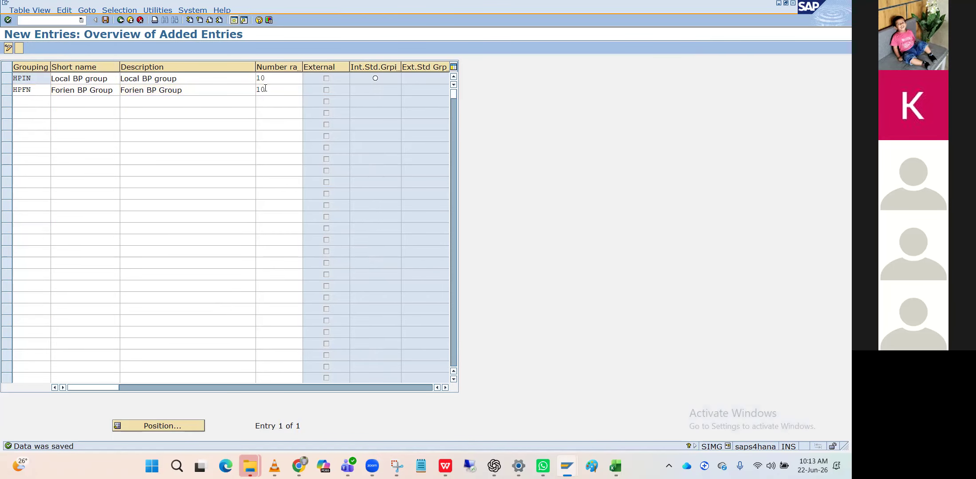
# Try marking HPFN as the internal standard grouping, and cancel the pending change.
pyautogui.click(375, 78)
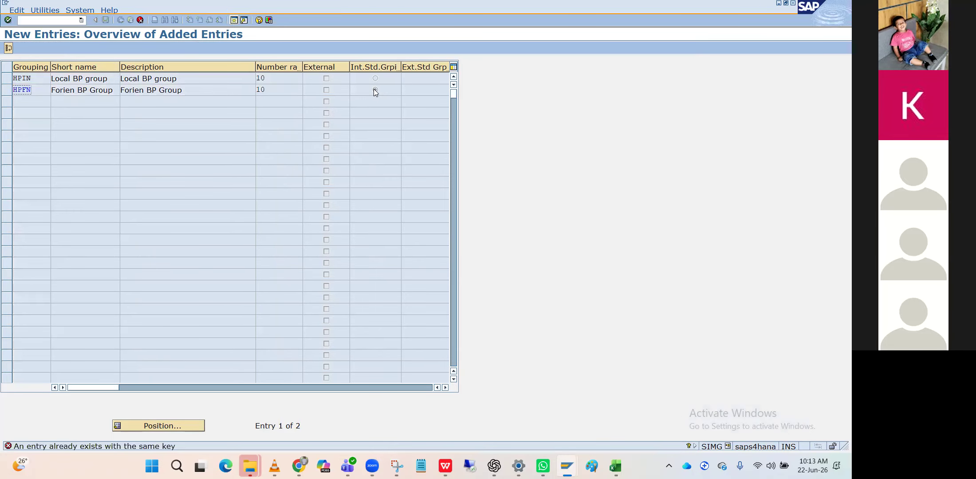
pyautogui.click(374, 89)
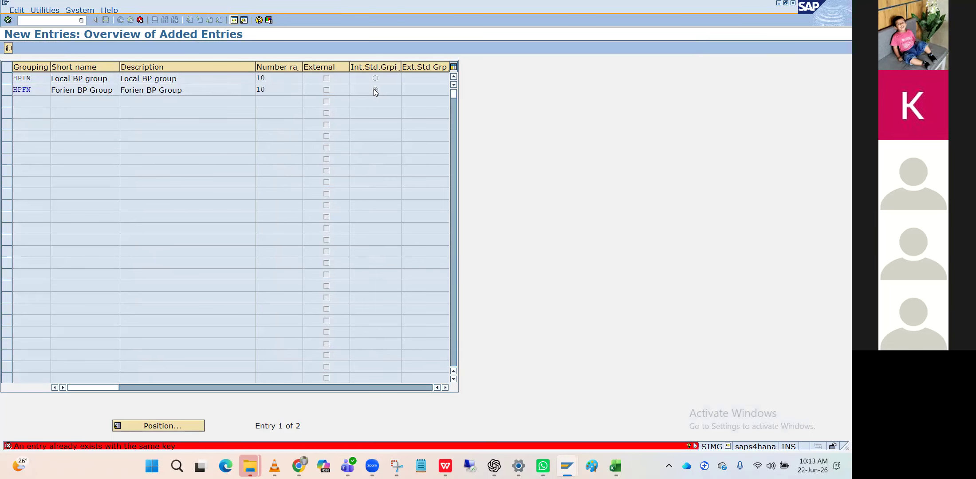
pyautogui.click(140, 20)
pyautogui.click(162, 176)
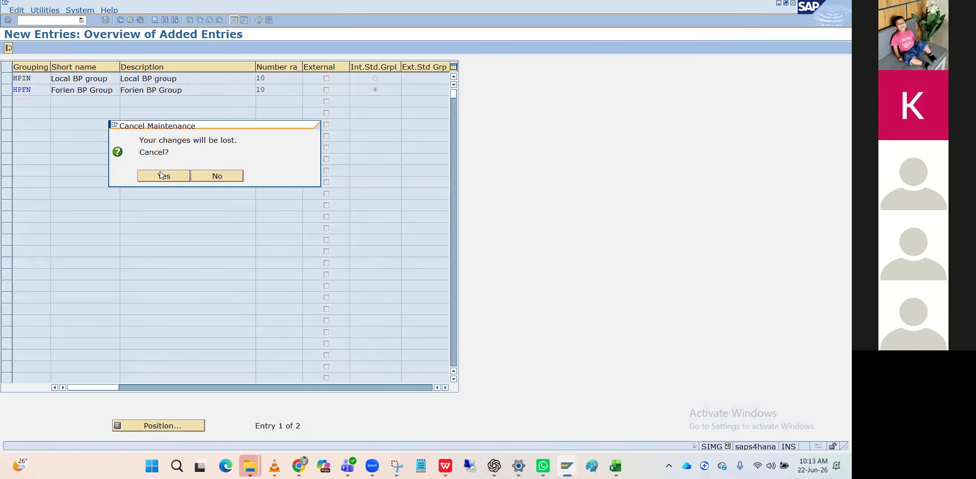
# Delete the HPFN entry from the new groupings and save the list.
pyautogui.click(8, 90)
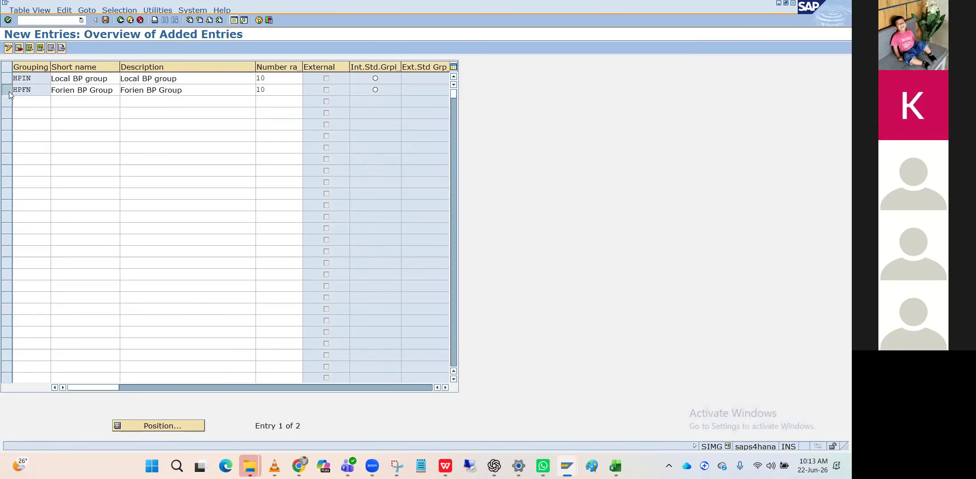
pyautogui.click(19, 48)
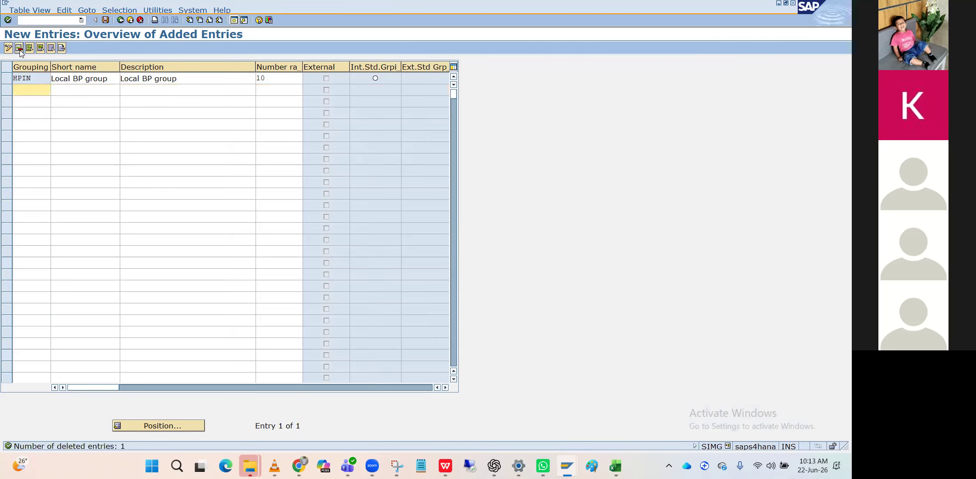
pyautogui.click(106, 20)
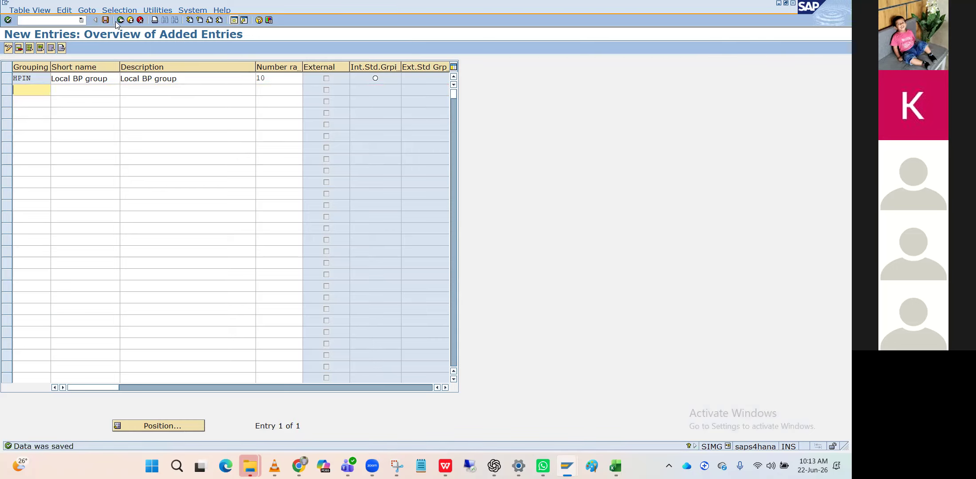
# Return to the BP groupings overview, locate the HPIN grouping and select its row.
pyautogui.click(119, 20)
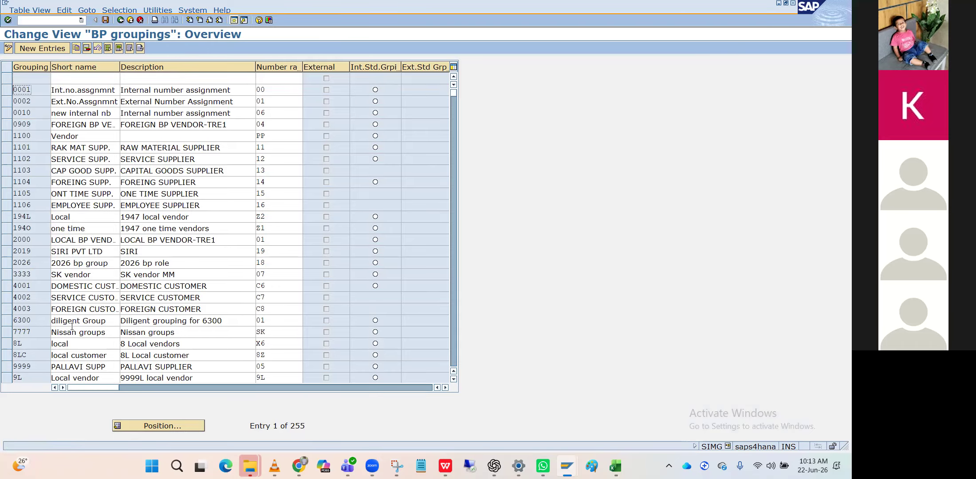
pyautogui.scroll(-8, 73, 331)
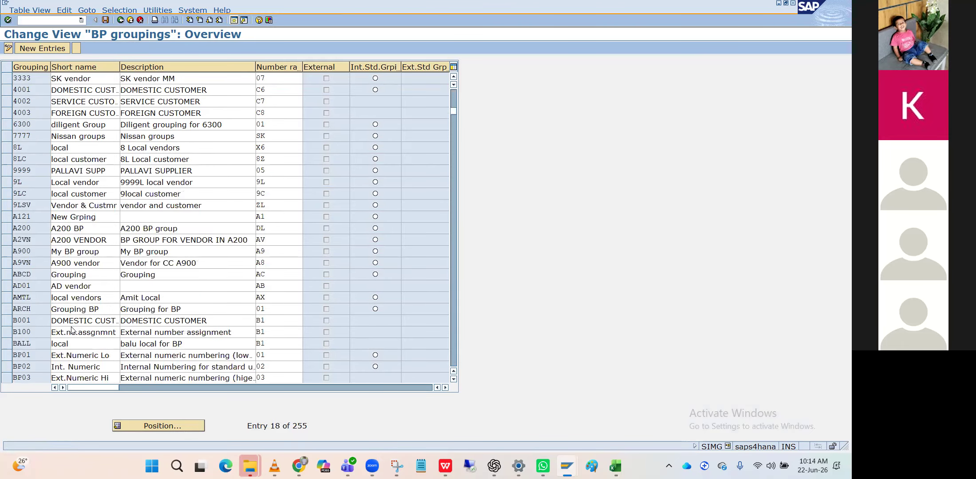
pyautogui.click(146, 425)
pyautogui.write('HP')
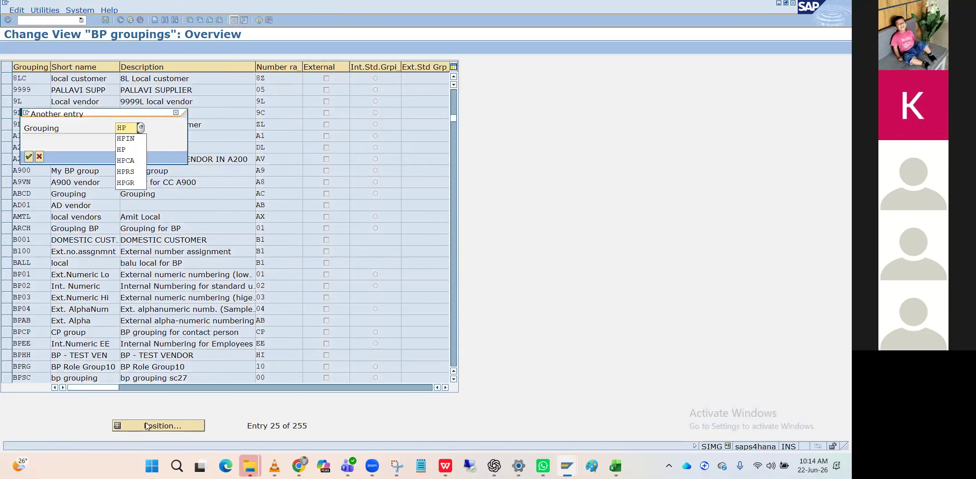
pyautogui.write('FB')
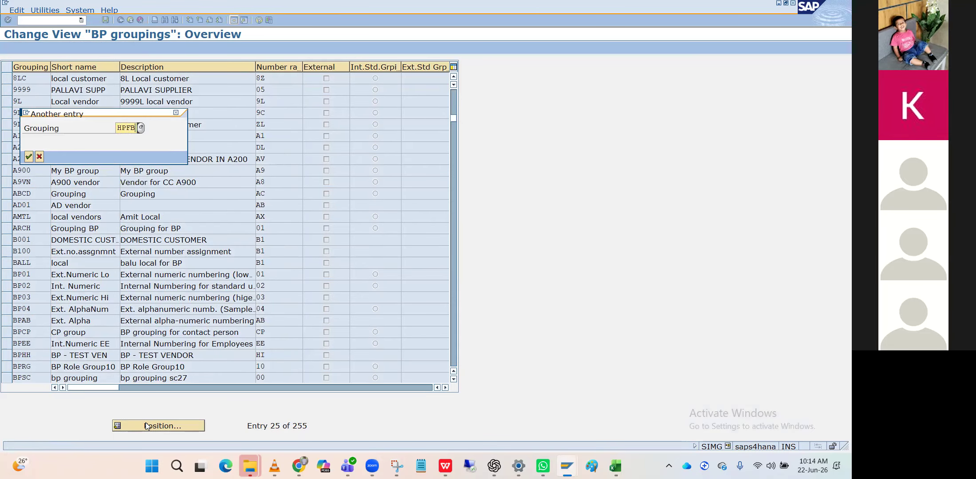
pyautogui.press('Return')
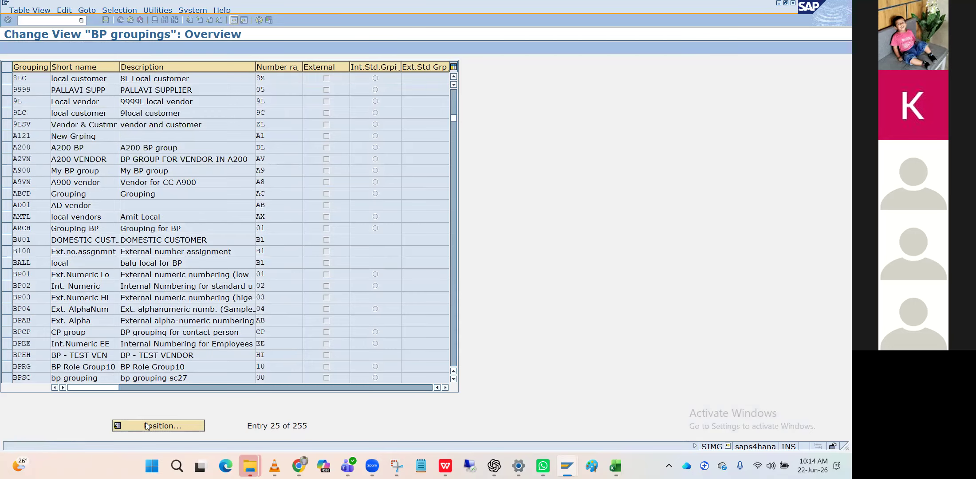
pyautogui.click(31, 90)
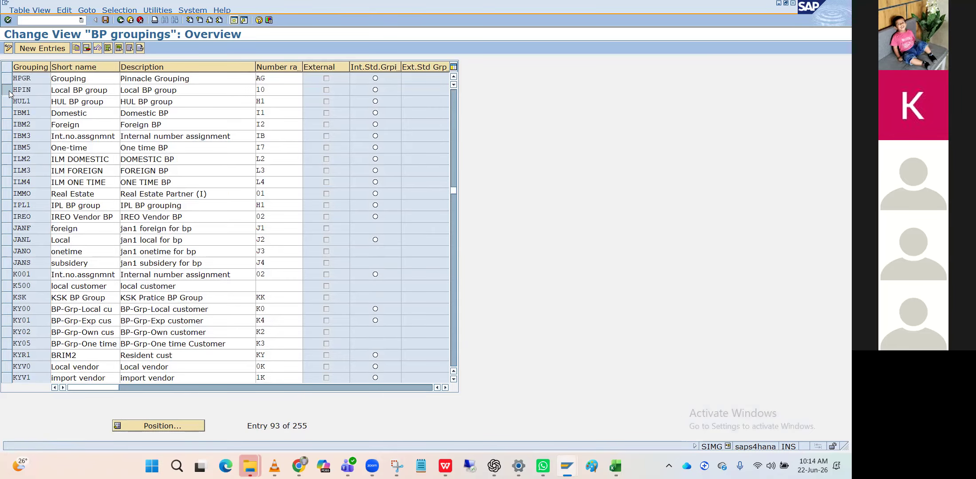
pyautogui.click(9, 91)
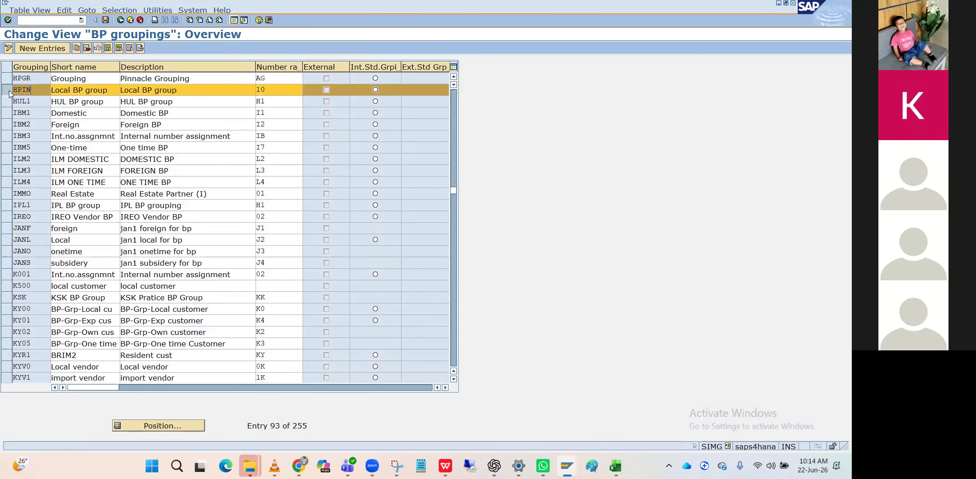
# Copy the HPIN grouping as HPUS, with "Forien BP Group" as both short name and description.
pyautogui.click(75, 48)
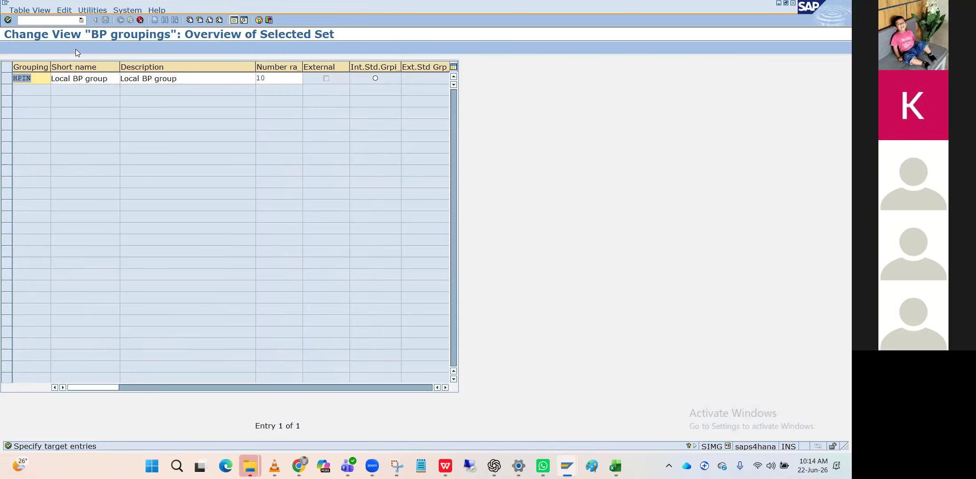
pyautogui.press('BackSpace')
pyautogui.press('Down')
pyautogui.press('Down')
pyautogui.press('Return')
pyautogui.press('Tab')
pyautogui.press('BackSpace')
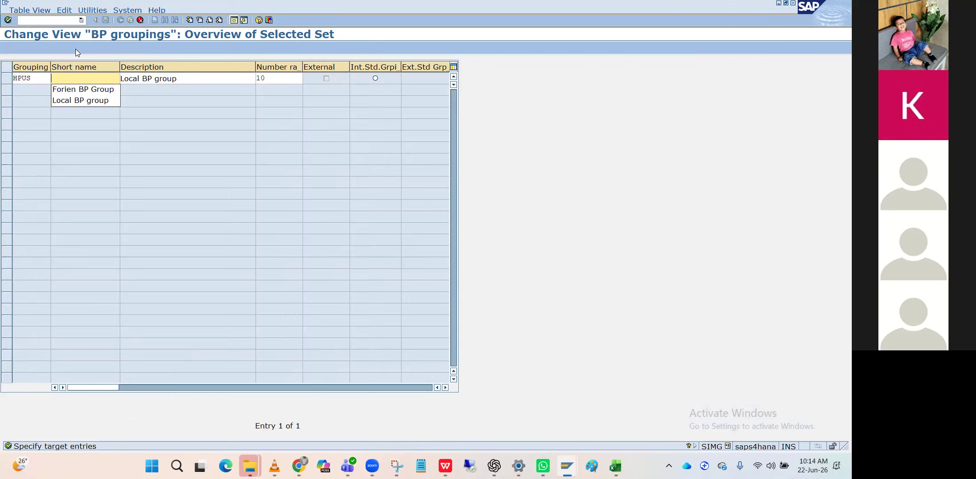
pyautogui.press('Down')
pyautogui.press('Return')
pyautogui.press('Tab')
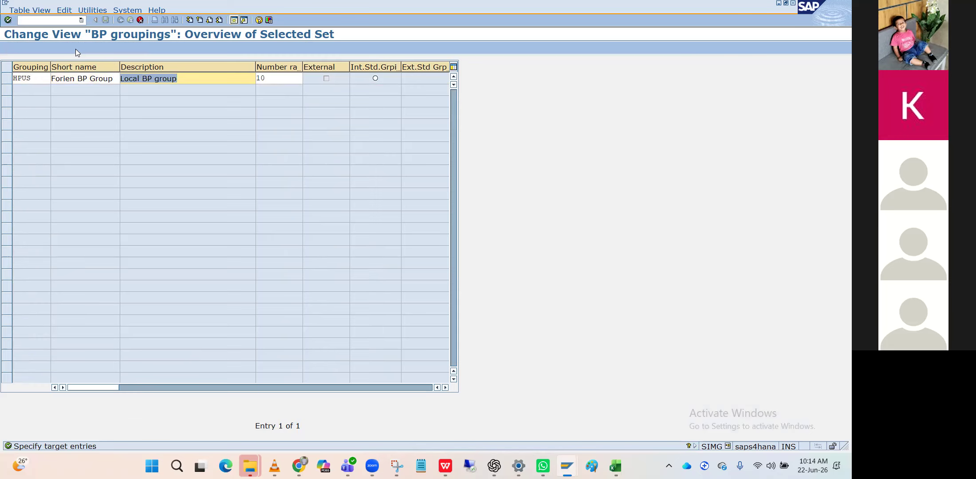
pyautogui.press('BackSpace')
pyautogui.press('Down')
pyautogui.press('Return')
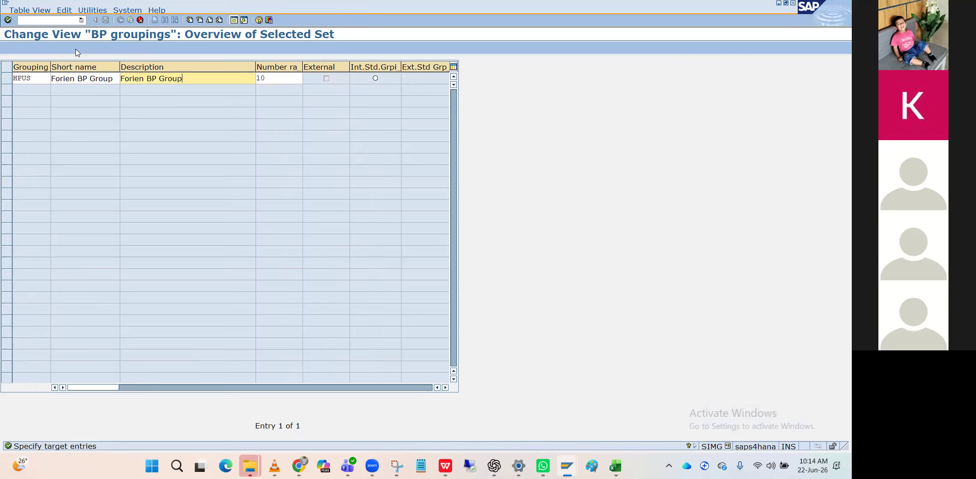
pyautogui.press('Return')
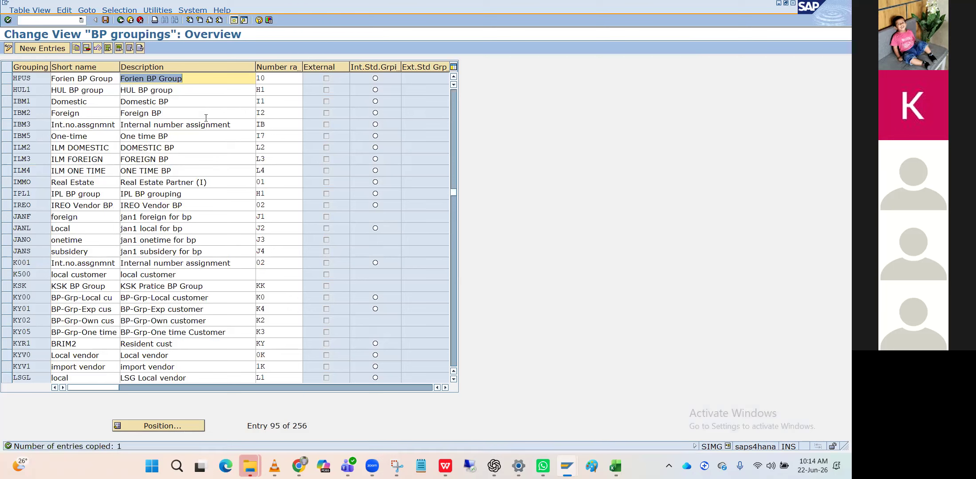
# Mark HPUS as the internal standard grouping, save the groupings and return to the IMG structure.
pyautogui.click(373, 81)
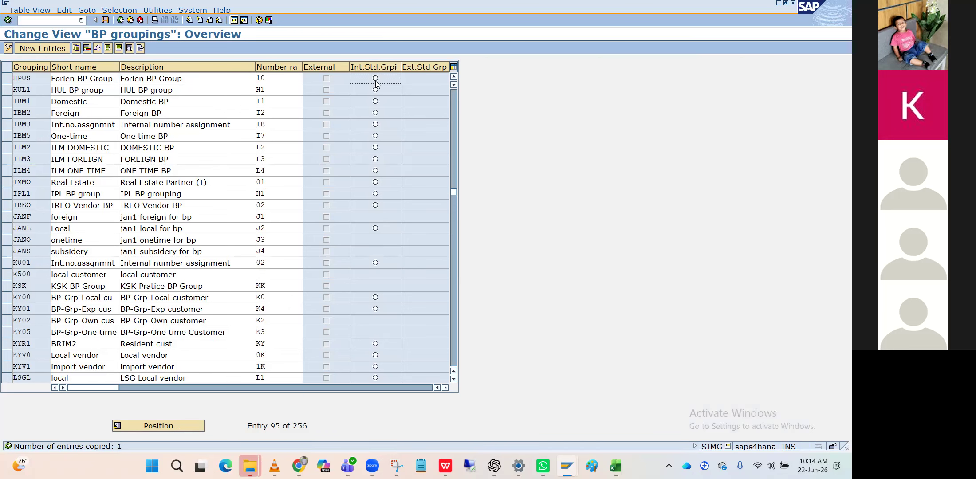
pyautogui.click(106, 22)
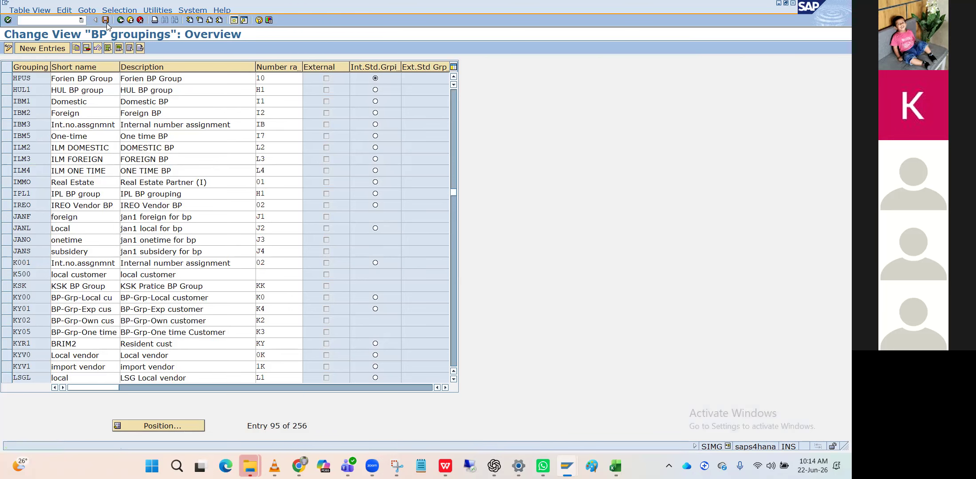
pyautogui.click(121, 20)
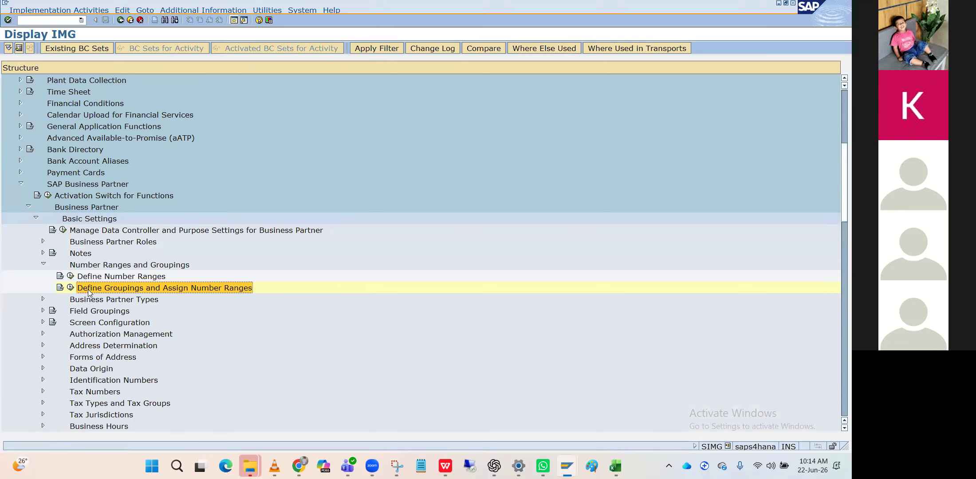
# Collapse the IMG structure from Number Ranges and Groupings up to the SAP Business Partner node.
pyautogui.press('Left')
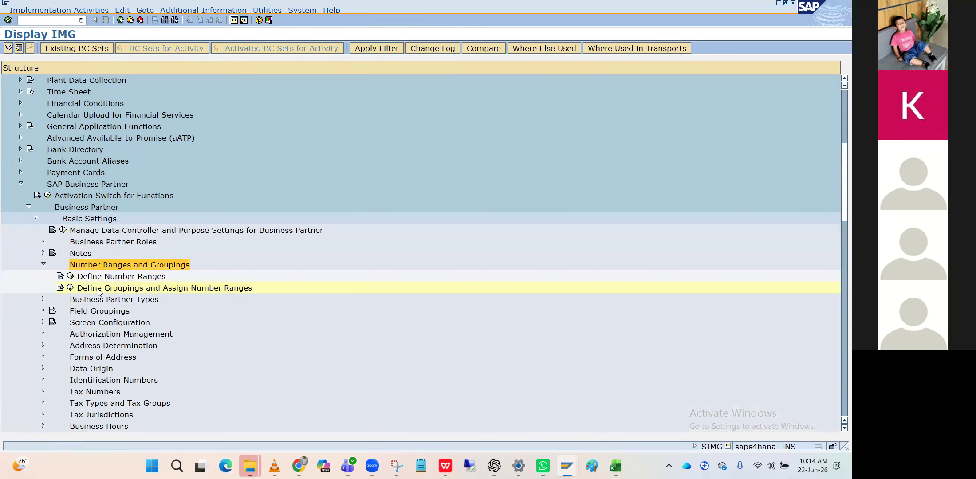
pyautogui.press('Left')
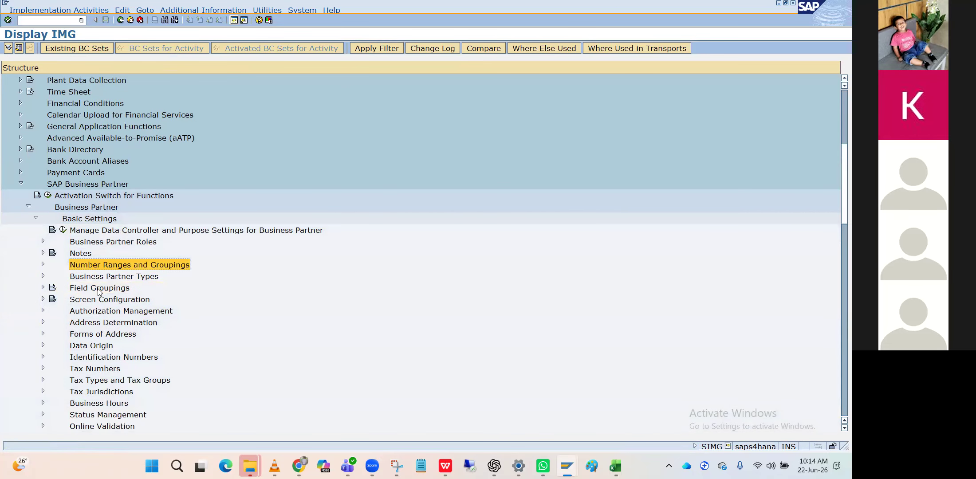
pyautogui.press('Left')
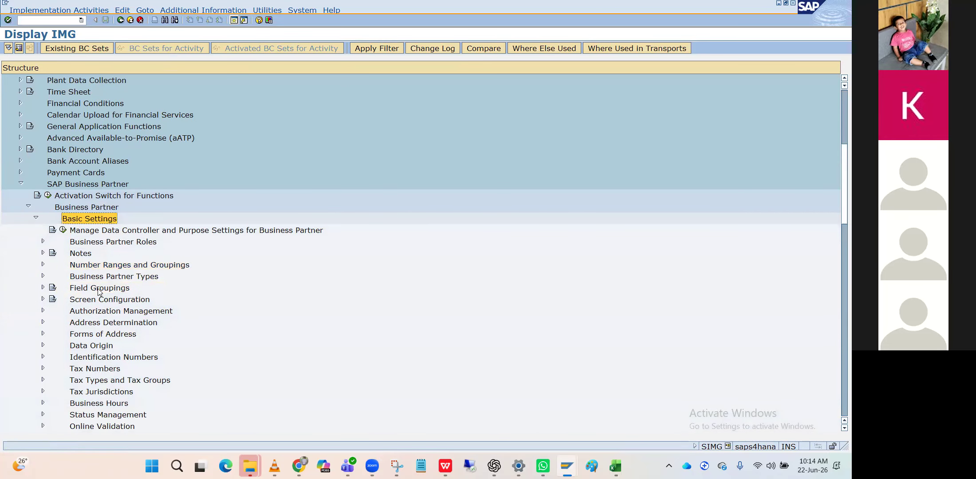
pyautogui.press('Left')
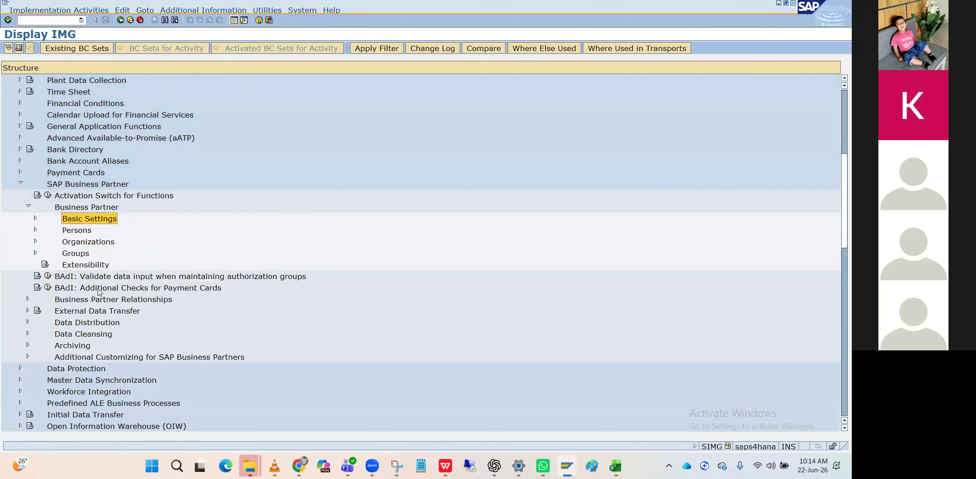
pyautogui.press('Left')
pyautogui.press('Left')
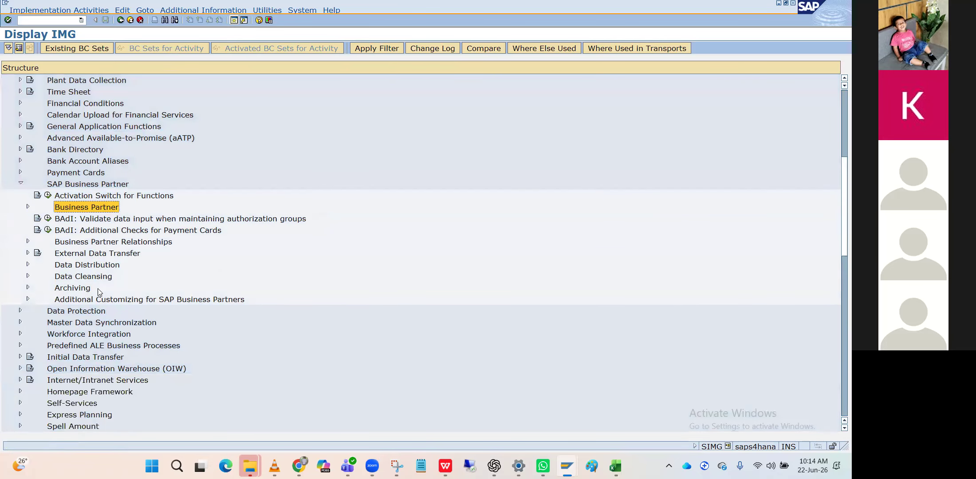
pyautogui.press('Left')
pyautogui.press('Left')
# Expand Master Data Synchronization and its Customer/Vendor Integration node in the IMG structure.
pyautogui.press('Down')
pyautogui.press('Down')
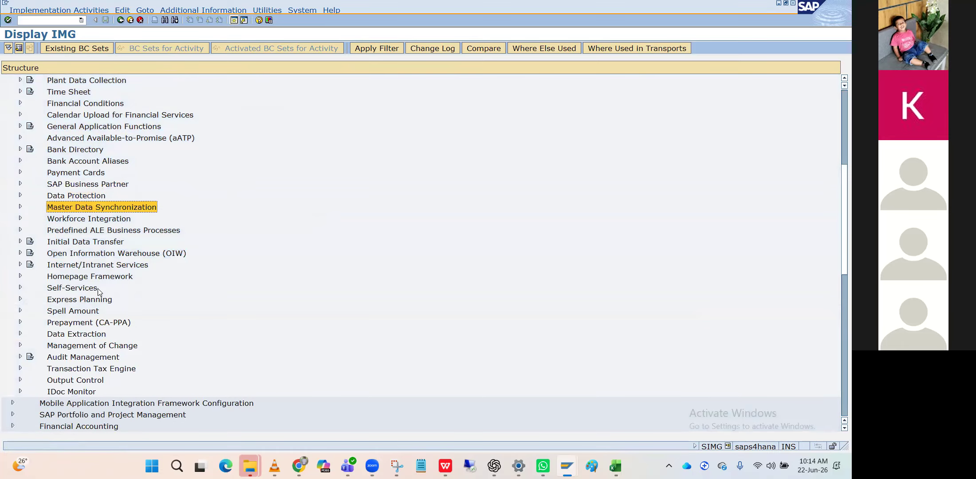
pyautogui.press('Right')
pyautogui.press('Down')
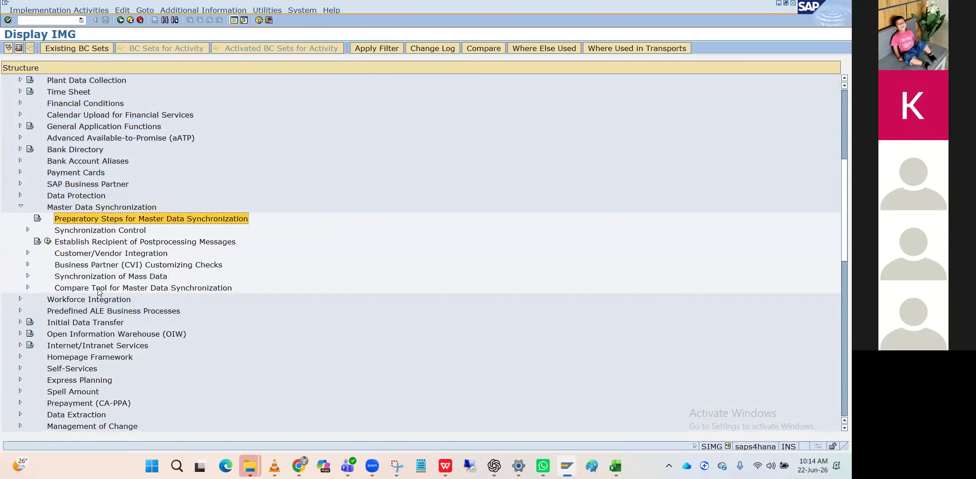
pyautogui.press('Down')
pyautogui.press('Down')
pyautogui.press('Down')
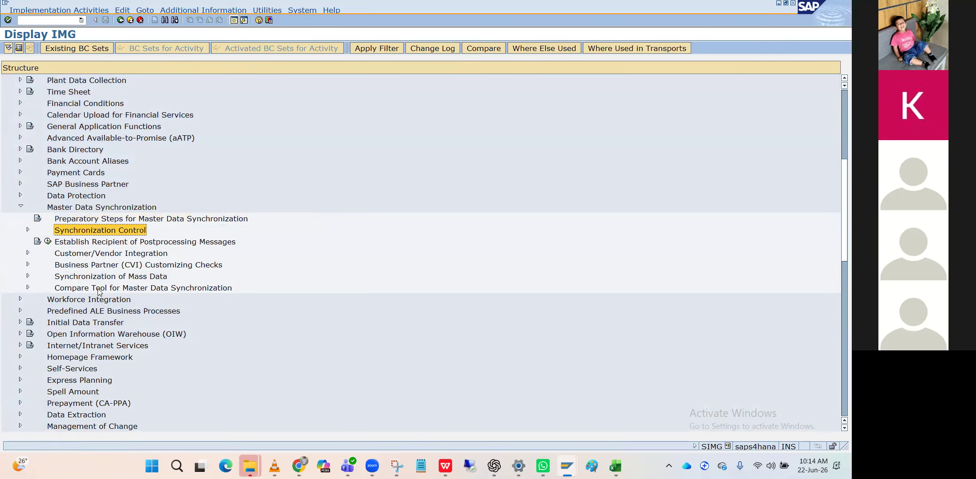
pyautogui.press('Right')
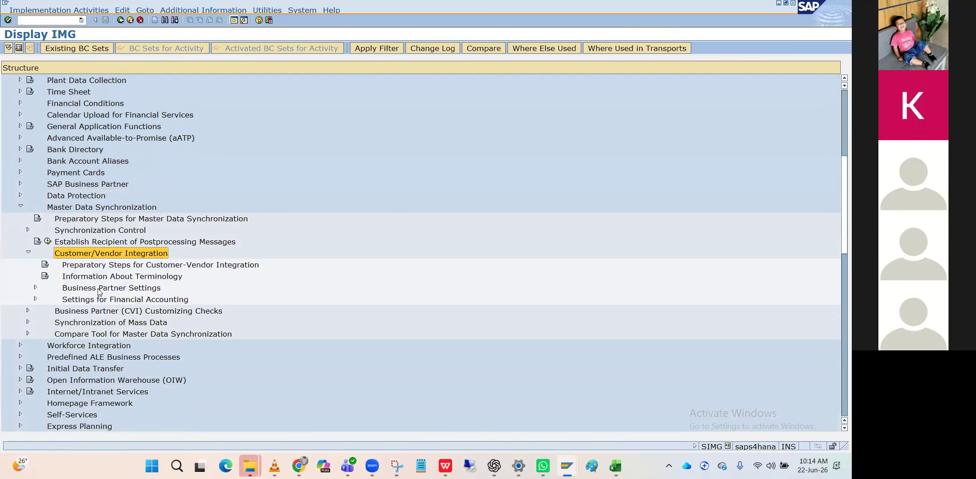
# Expand Business Partner Settings through Settings for Vendor Integration and Field Assignment for Vendor Integration to Assign Keys.
pyautogui.press('Down')
pyautogui.press('Down')
pyautogui.press('Down')
pyautogui.press('Right')
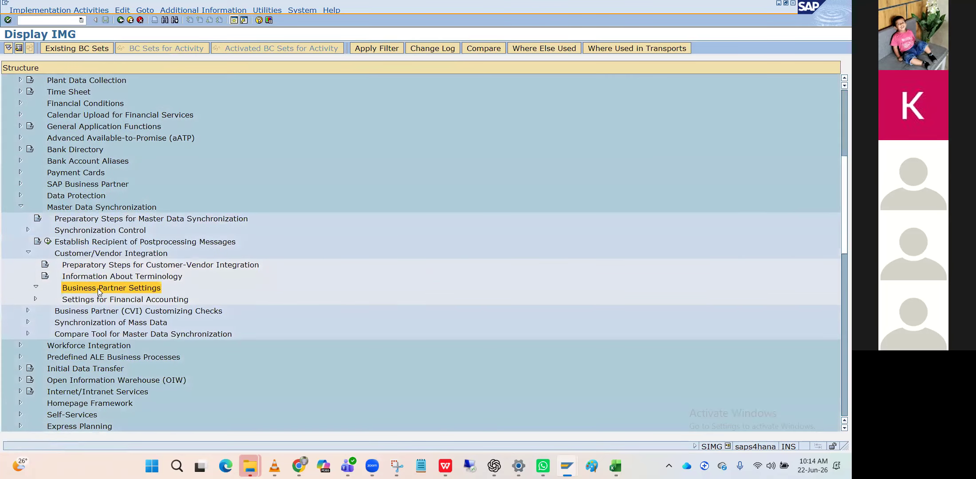
pyautogui.press('Down')
pyautogui.press('Down')
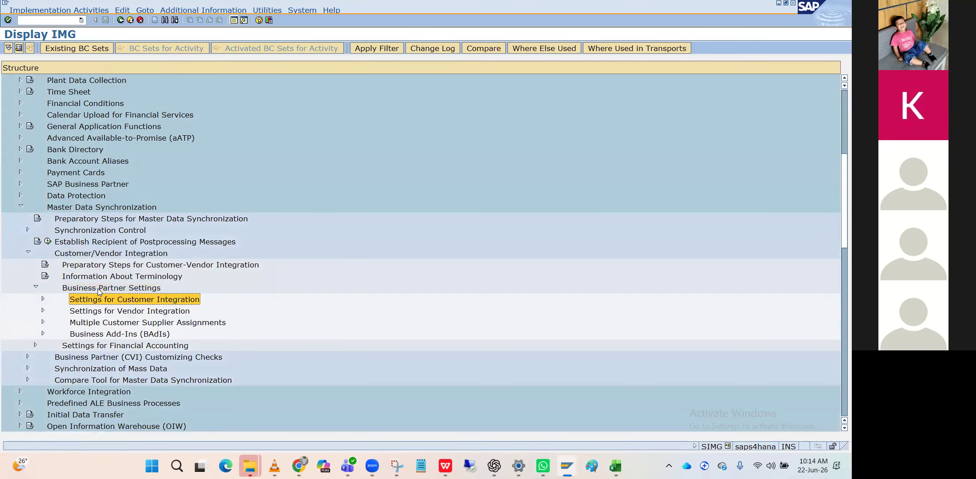
pyautogui.press('Right')
pyautogui.press('Down')
pyautogui.press('Down')
pyautogui.press('Down')
pyautogui.press('Down')
pyautogui.press('Right')
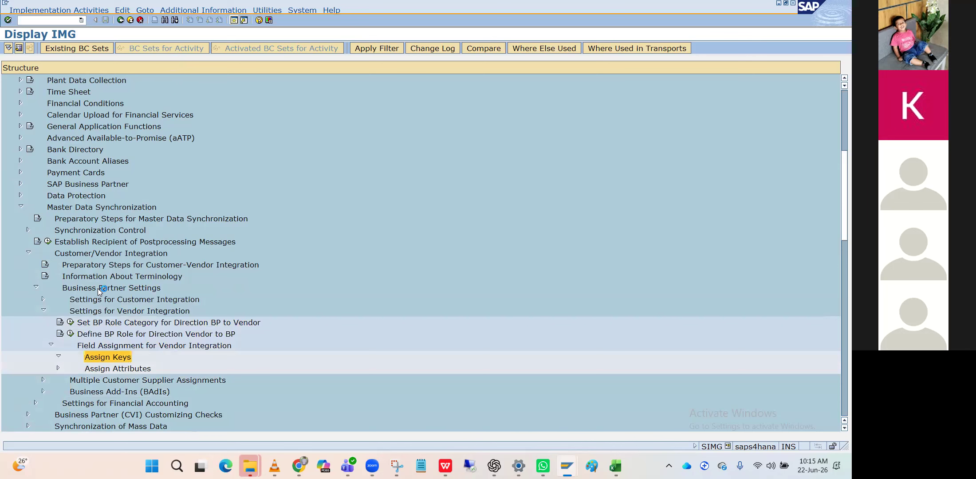
# Open the activity Define Number Assignment for Direction BP to Vendor under Assign Keys.
pyautogui.scroll(-4, 98, 288)
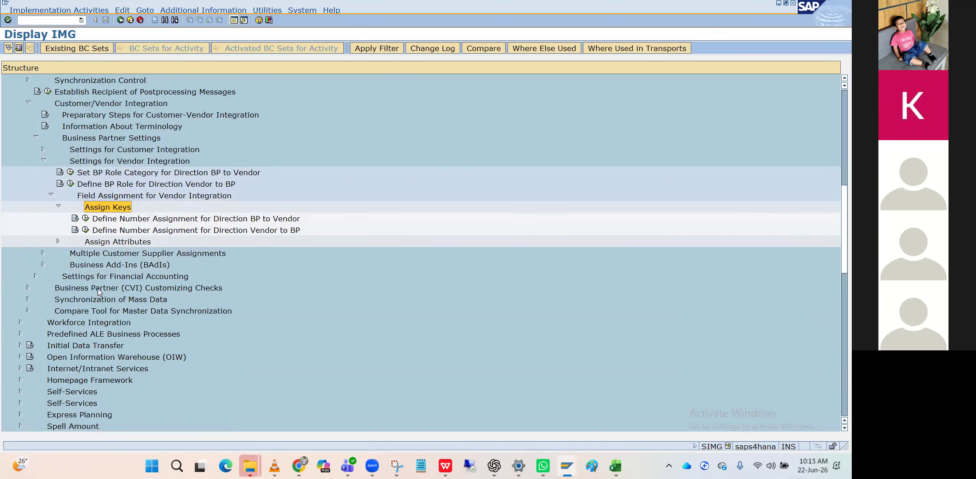
pyautogui.scroll(-2, 70, 186)
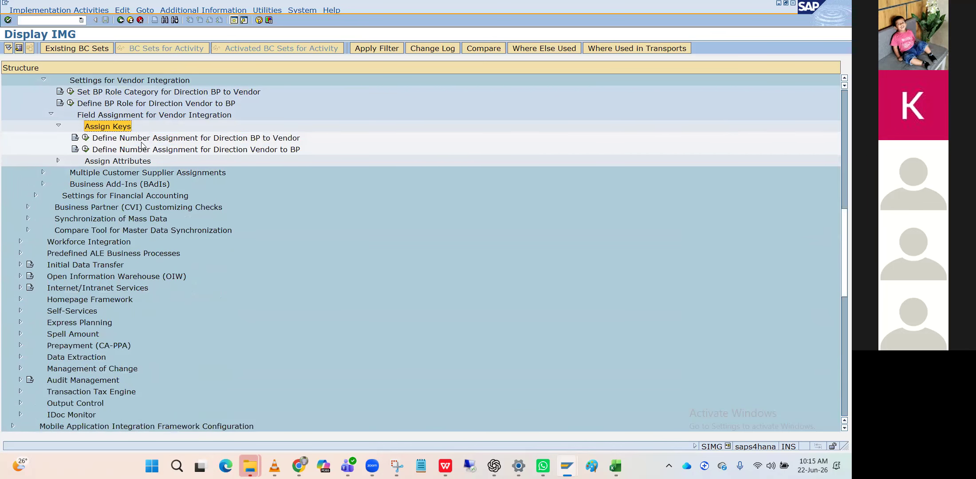
pyautogui.click(86, 138)
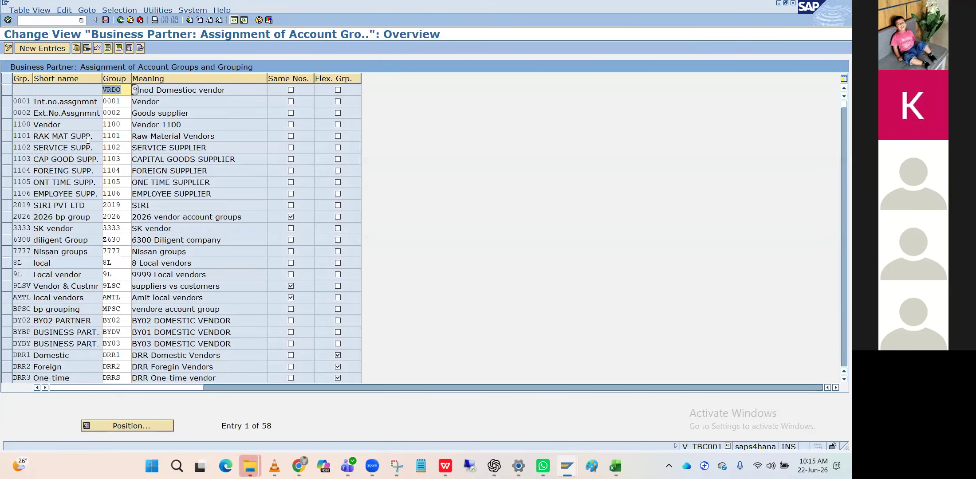
# Look up grouping HPIN in the list of account group and grouping assignments.
pyautogui.click(132, 426)
pyautogui.press('BackSpace')
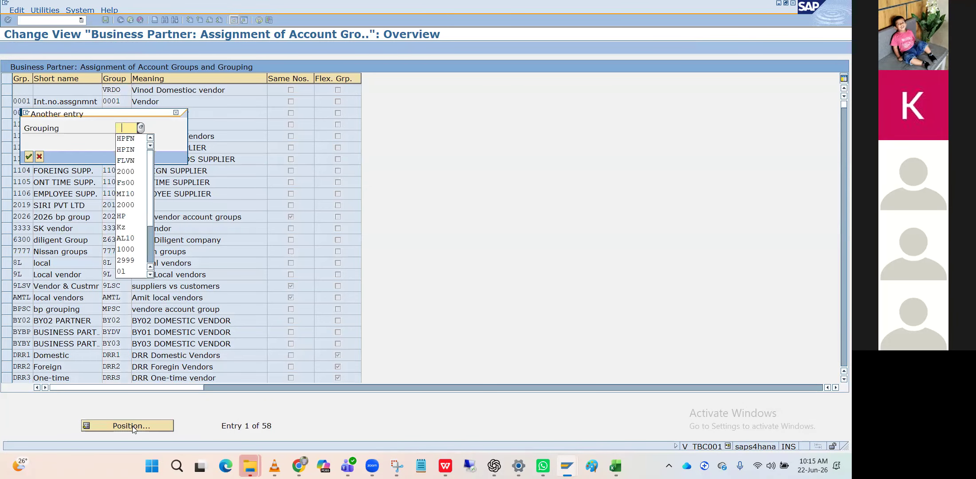
pyautogui.write('IBM1')
pyautogui.press('Return')
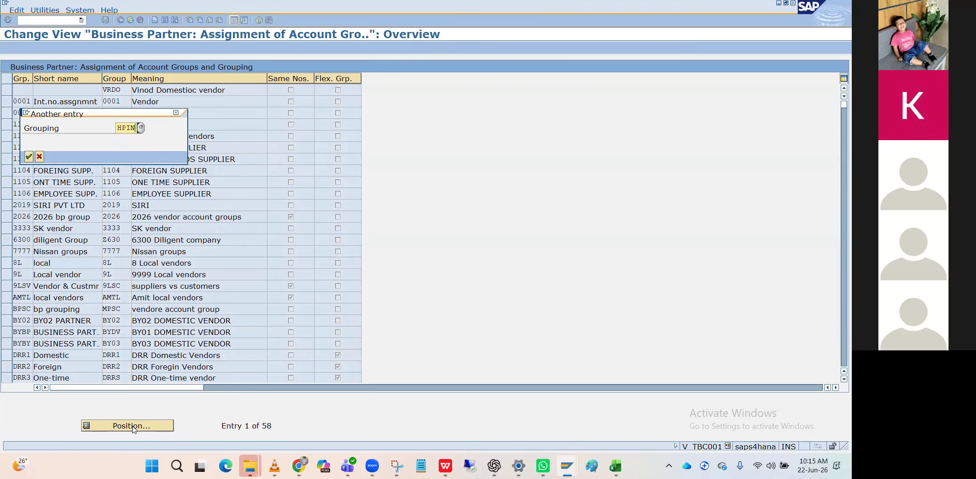
pyautogui.press('Return')
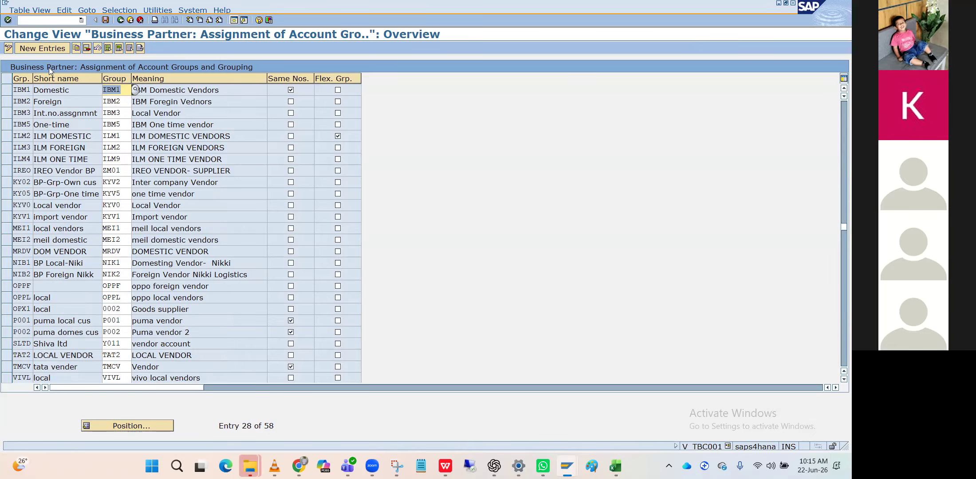
# Try to assign grouping HPIN to vendor account group HPIN with the Same Numbers option in a new entry.
pyautogui.click(28, 50)
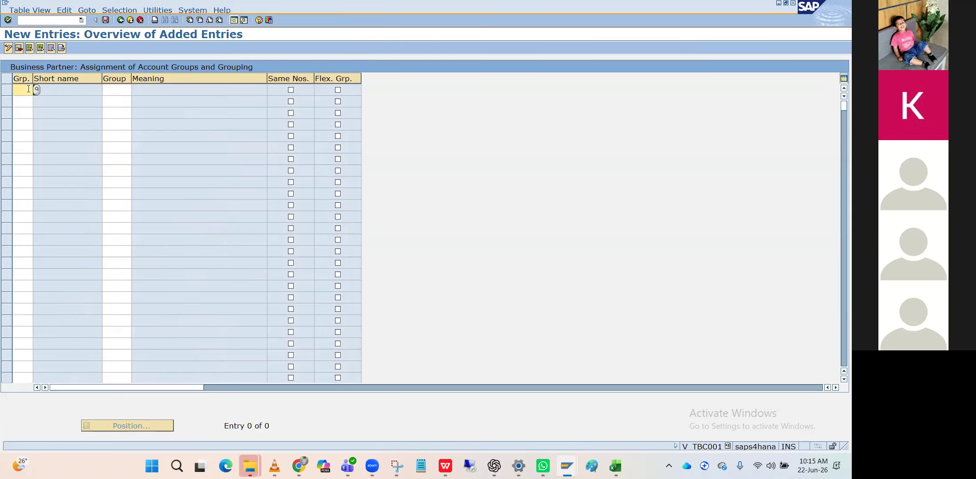
pyautogui.write('HPIN')
pyautogui.press('Tab')
pyautogui.write('HPI')
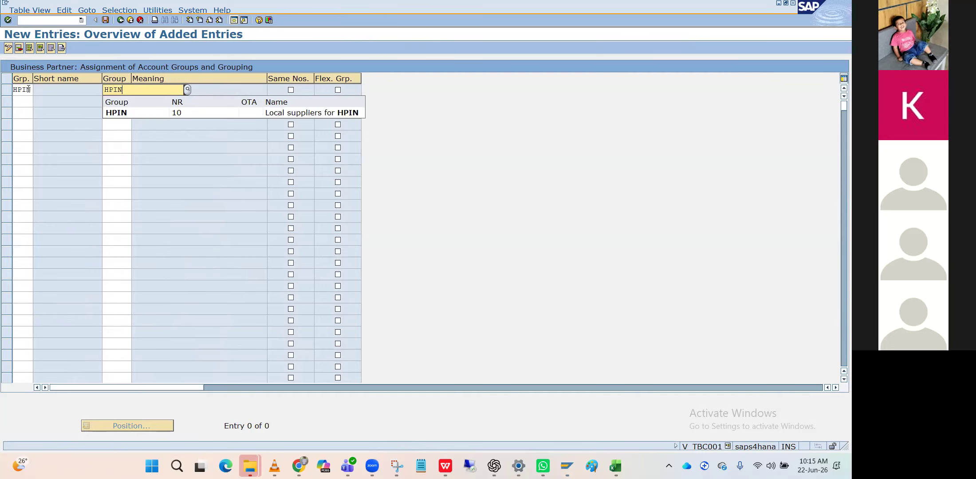
pyautogui.click(291, 92)
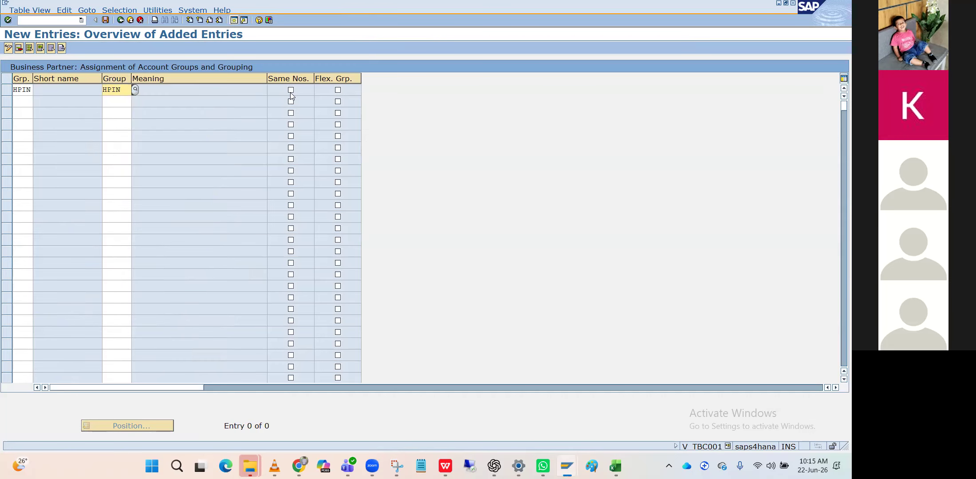
pyautogui.click(291, 90)
pyautogui.press('Return')
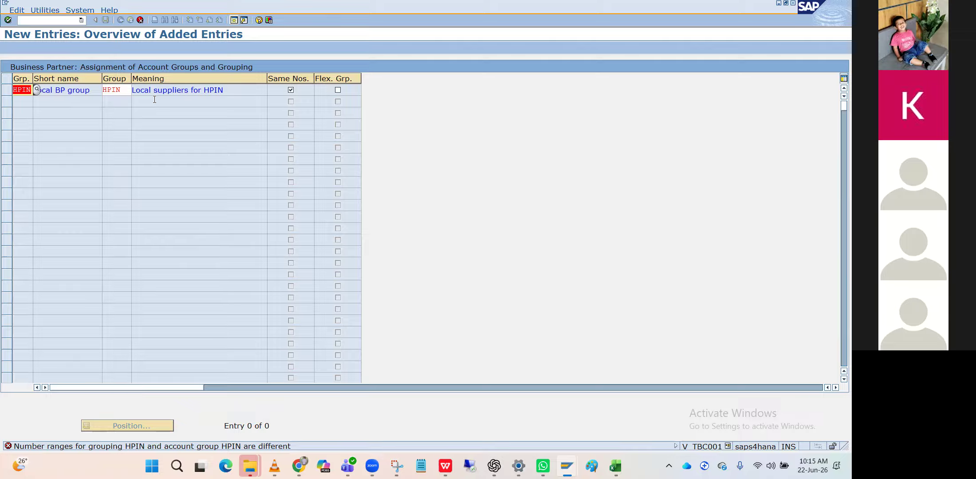
# Discard the new HPIN assignment entry and return to the overview of account group and grouping assignments.
pyautogui.click(123, 92)
pyautogui.press('BackSpace')
pyautogui.press('BackSpace')
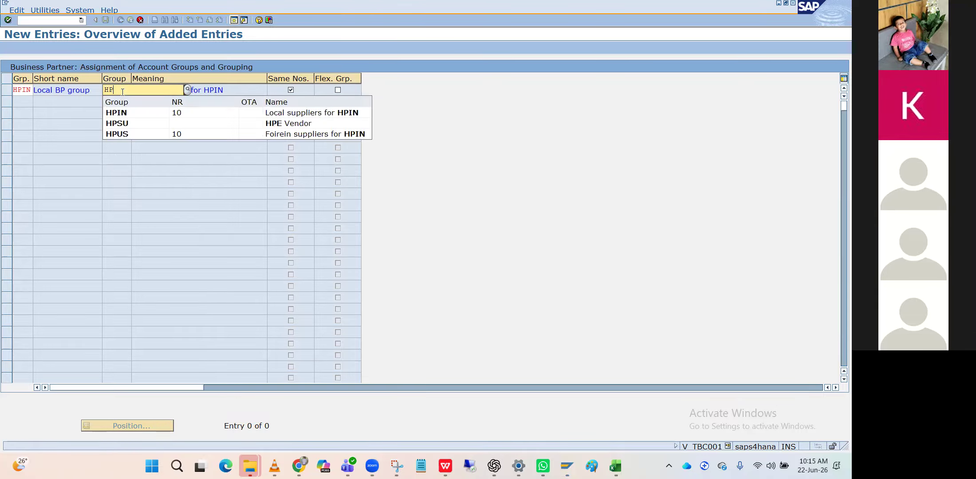
pyautogui.click(138, 24)
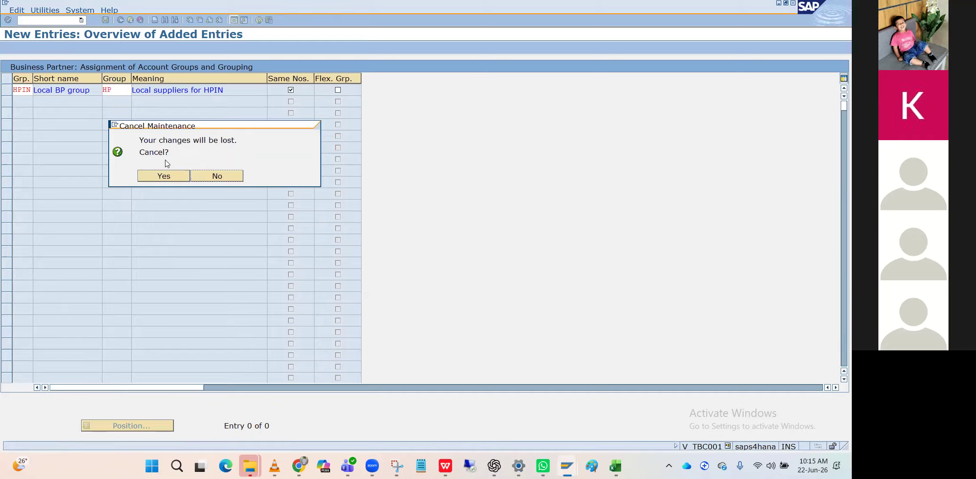
pyautogui.click(164, 175)
pyautogui.click(120, 20)
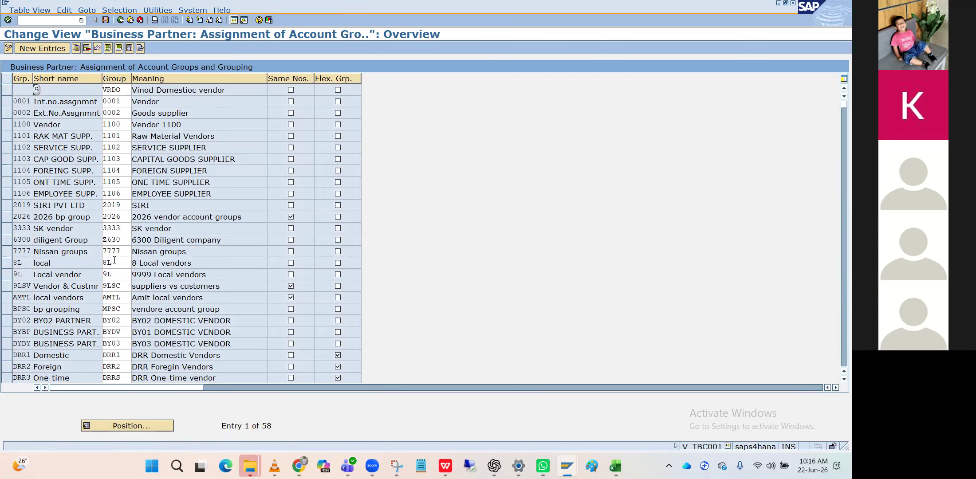
pyautogui.click(120, 20)
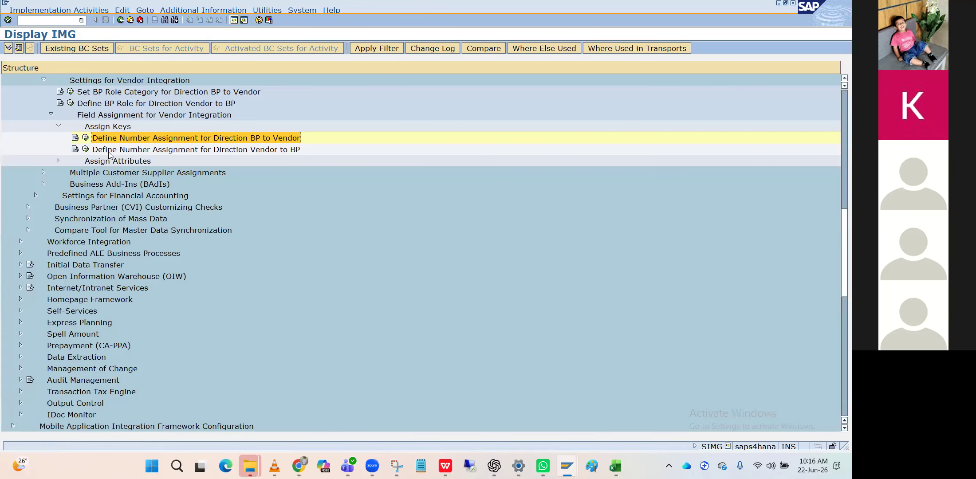
pyautogui.click(86, 138)
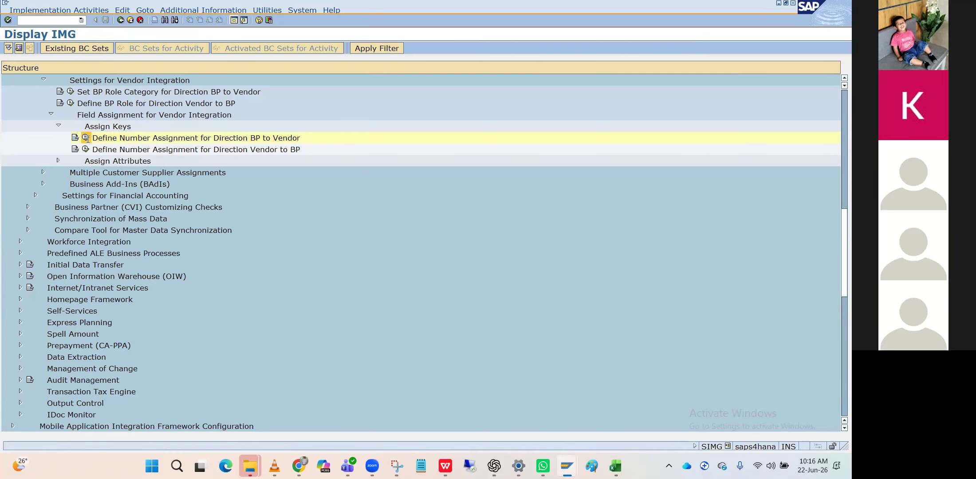
pyautogui.click(41, 49)
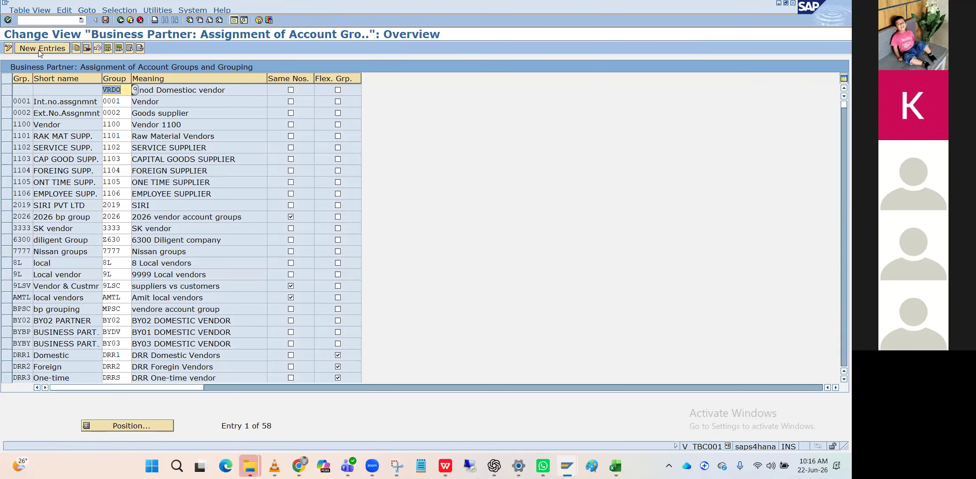
pyautogui.write('HP')
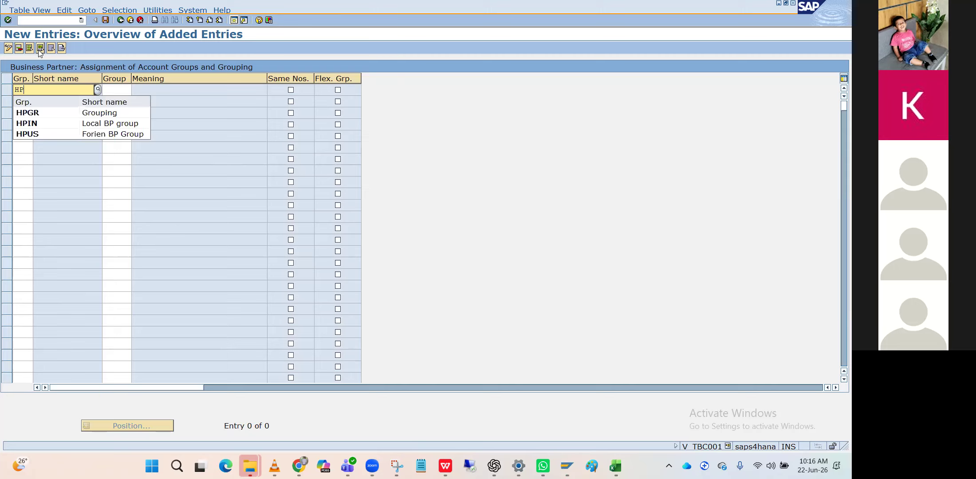
pyautogui.press('BackSpace')
pyautogui.press('BackSpace')
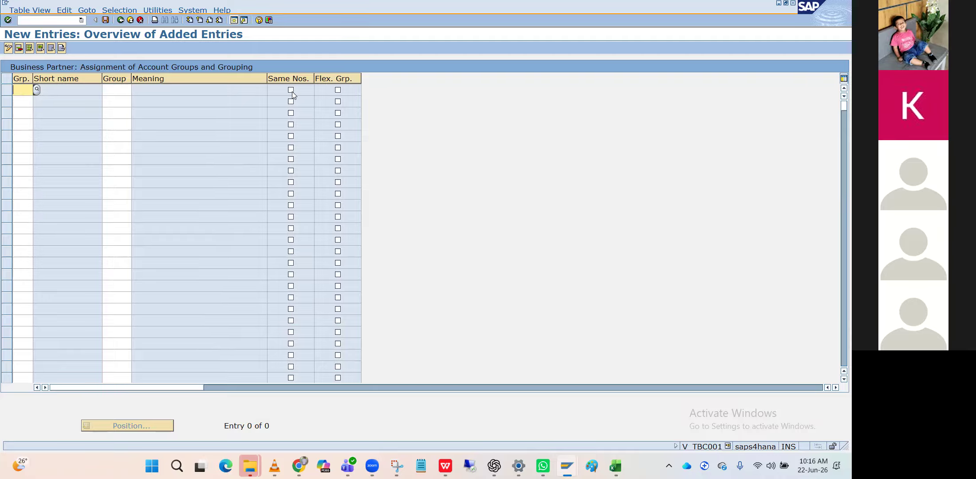
pyautogui.click(123, 20)
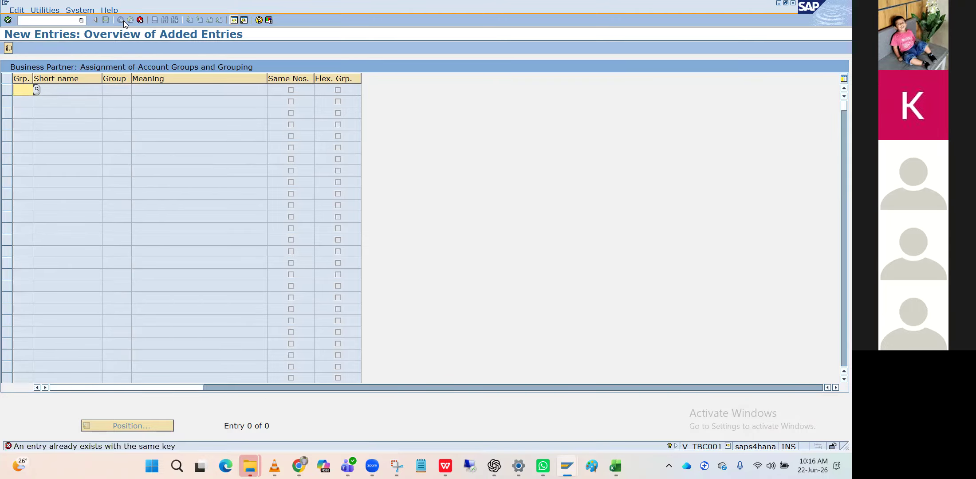
pyautogui.click(139, 21)
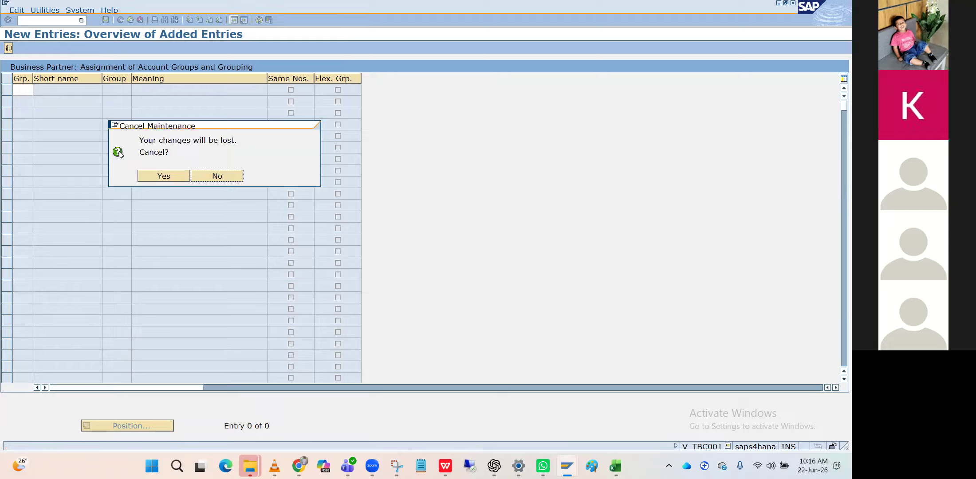
pyautogui.click(164, 176)
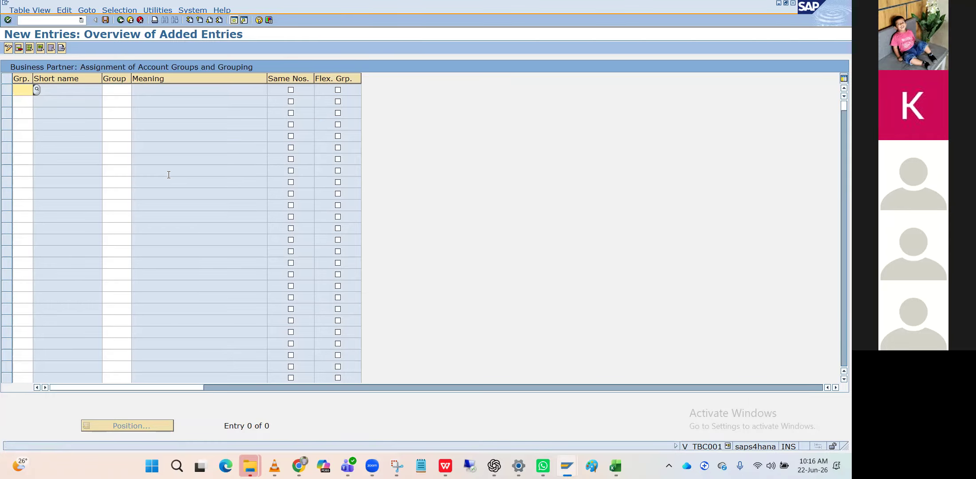
pyautogui.click(120, 21)
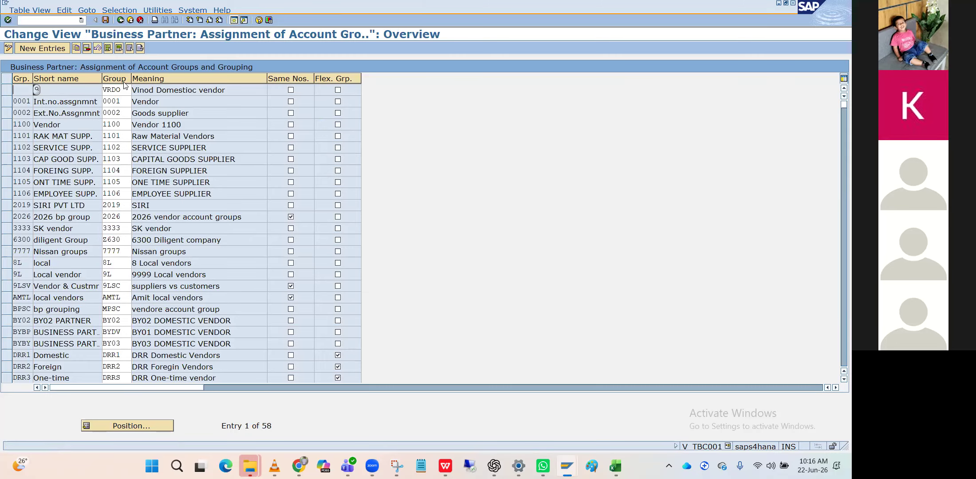
# Return to the IMG structure and expand SAP Business Partner, Business Partner, Basic Settings and Number Ranges and Groupings.
pyautogui.click(120, 20)
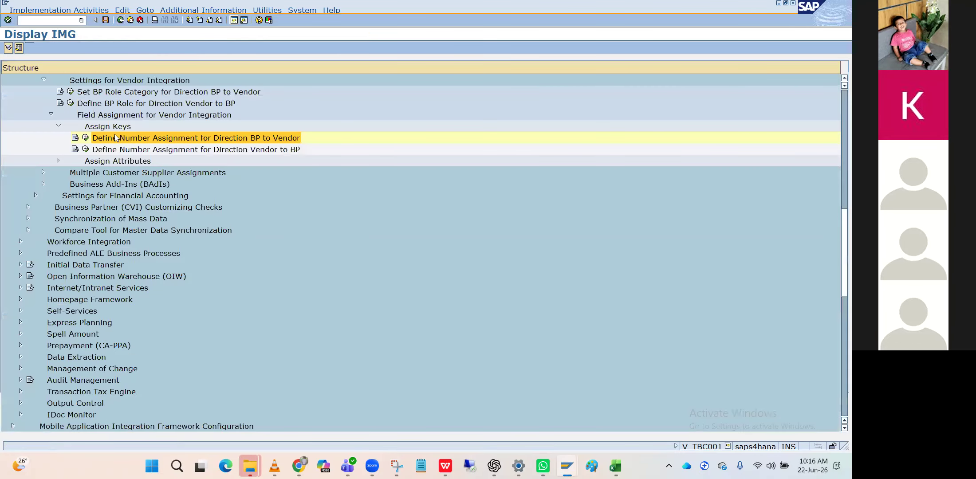
pyautogui.press('Up')
pyautogui.press('Up')
pyautogui.press('Up')
pyautogui.press('Up')
pyautogui.press('Up')
pyautogui.press('Up')
pyautogui.press('Up')
pyautogui.press('Up')
pyautogui.press('Up')
pyautogui.press('Up')
pyautogui.press('Up')
pyautogui.press('Up')
pyautogui.press('Up')
pyautogui.press('Up')
pyautogui.press('Up')
pyautogui.press('Up')
pyautogui.press('Up')
pyautogui.press('Up')
pyautogui.press('Up')
pyautogui.press('Up')
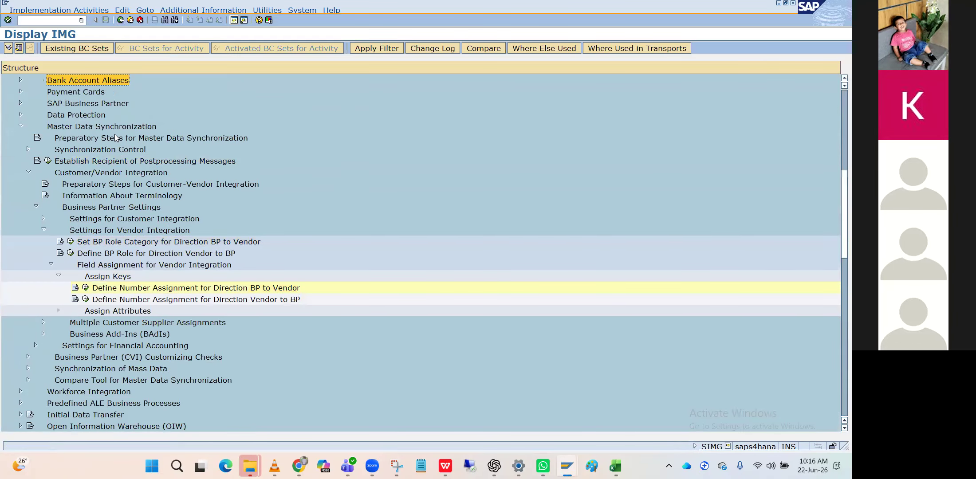
pyautogui.press('Down')
pyautogui.press('Down')
pyautogui.press('Down')
pyautogui.press('Down')
pyautogui.press('Down')
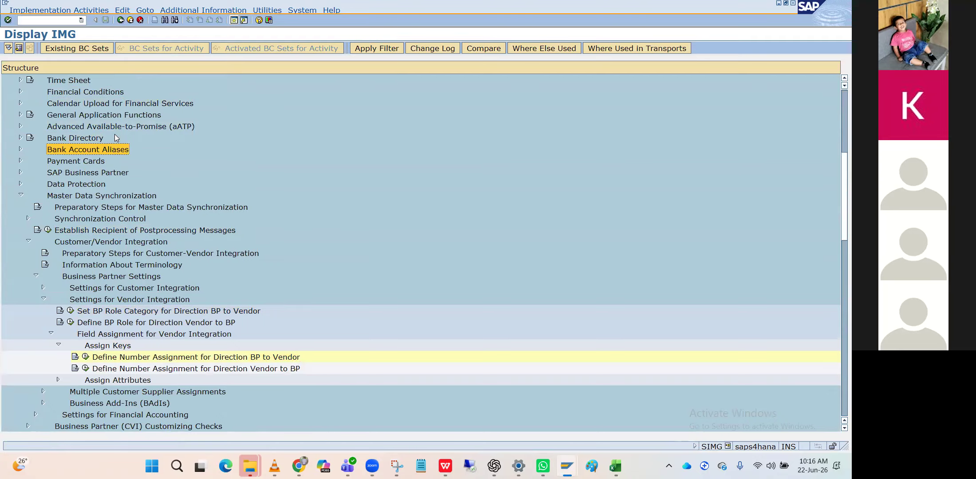
pyautogui.press('Down')
pyautogui.press('Down')
pyautogui.press('Down')
pyautogui.press('Down')
pyautogui.press('Up')
pyautogui.press('Up')
pyautogui.press('Up')
pyautogui.press('Up')
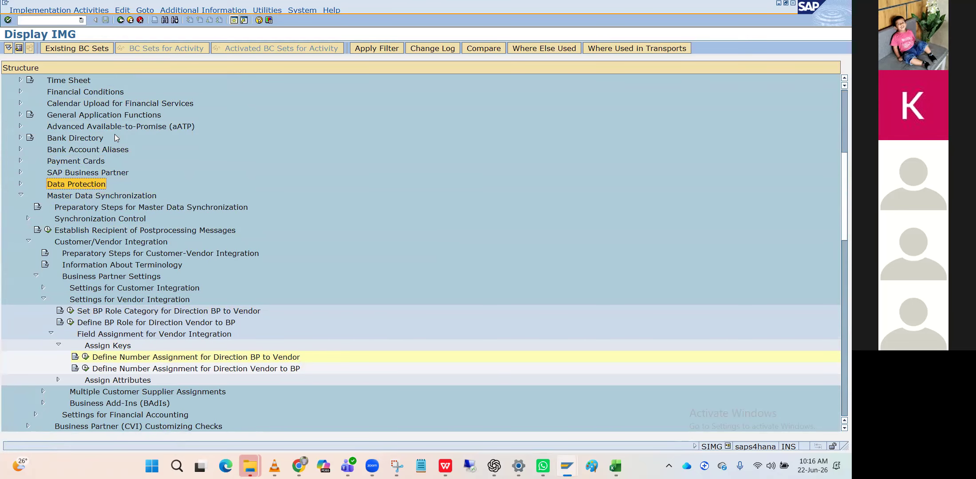
pyautogui.press('Up')
pyautogui.press('Up')
pyautogui.press('Up')
pyautogui.press('Up')
pyautogui.press('Up')
pyautogui.press('Up')
pyautogui.press('Up')
pyautogui.press('Up')
pyautogui.press('Down')
pyautogui.press('Down')
pyautogui.press('Down')
pyautogui.press('Down')
pyautogui.press('Down')
pyautogui.press('Down')
pyautogui.press('Down')
pyautogui.press('Down')
pyautogui.press('Down')
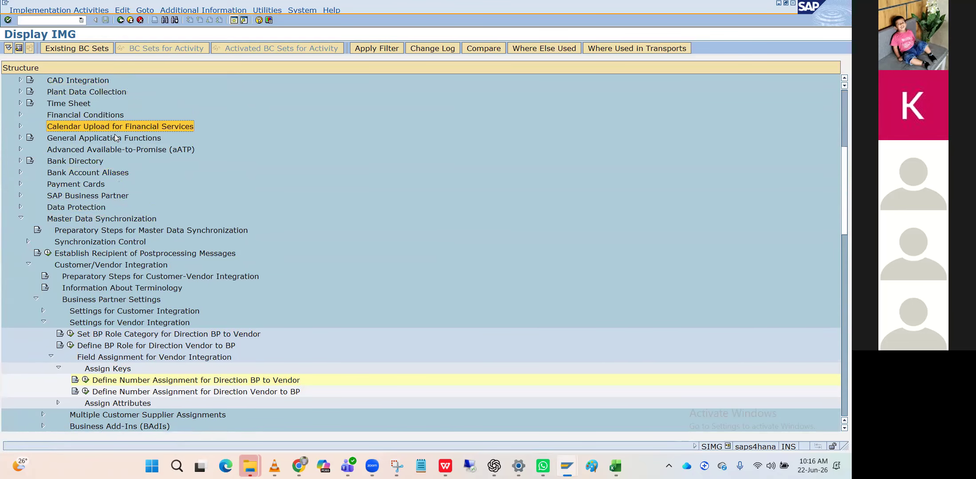
pyautogui.press('Down')
pyautogui.press('Right')
pyautogui.press('Down')
pyautogui.press('Down')
pyautogui.press('Right')
pyautogui.press('Down')
pyautogui.press('Right')
pyautogui.press('Down')
pyautogui.press('Down')
pyautogui.press('Down')
pyautogui.press('Down')
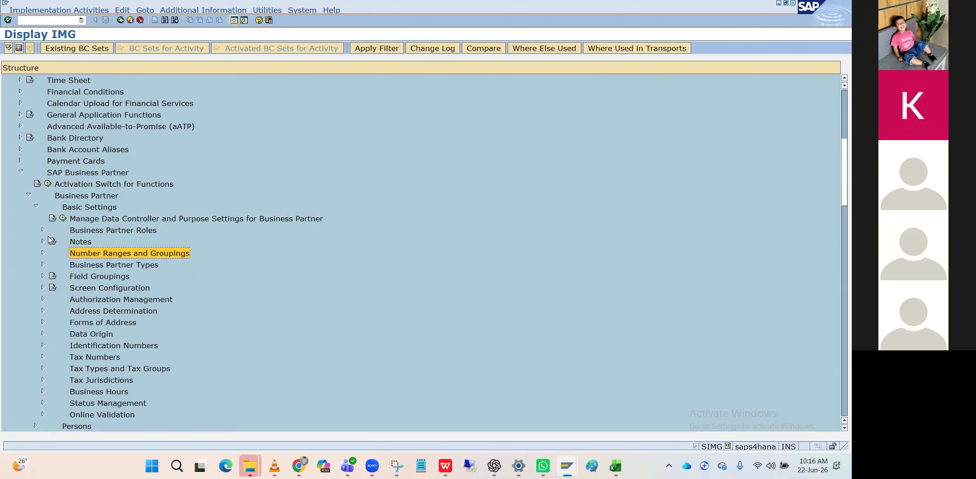
pyautogui.click(43, 247)
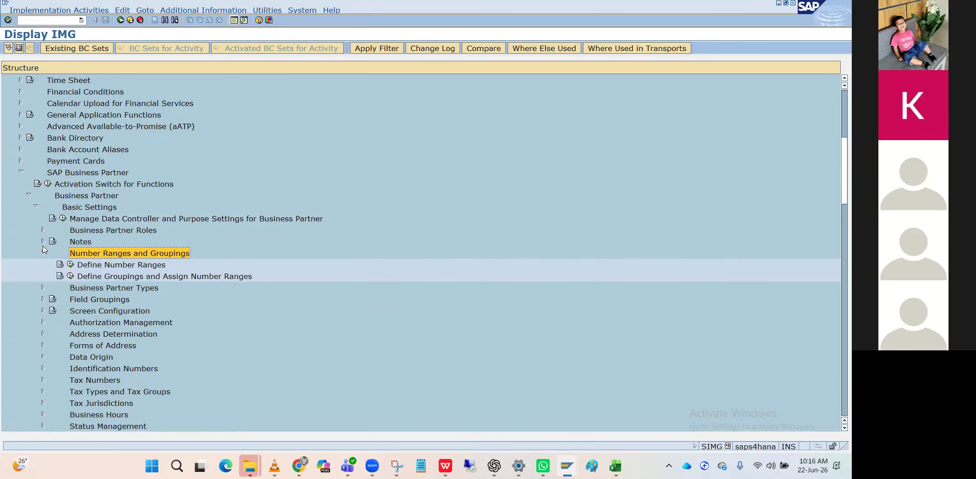
# Open Define Number Ranges for business partners in interval change mode and locate number range 10.
pyautogui.click(71, 277)
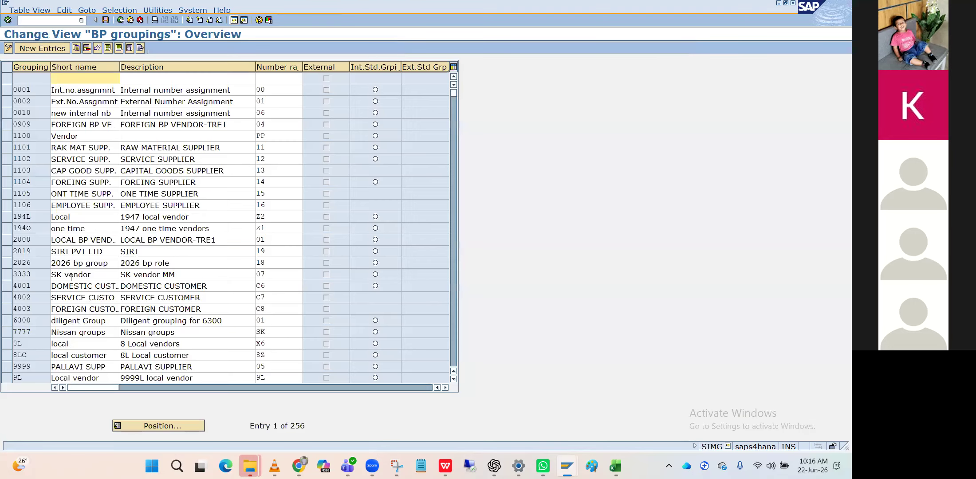
pyautogui.click(120, 20)
pyautogui.click(71, 267)
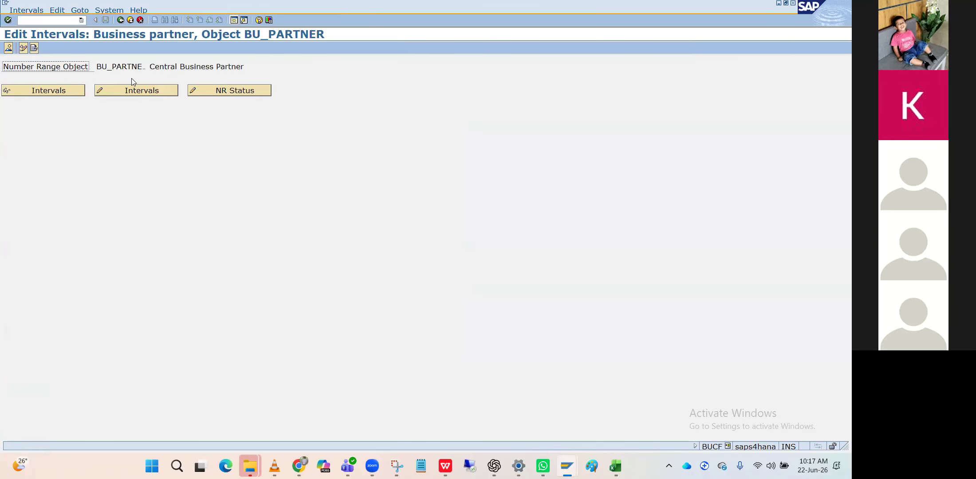
pyautogui.click(133, 90)
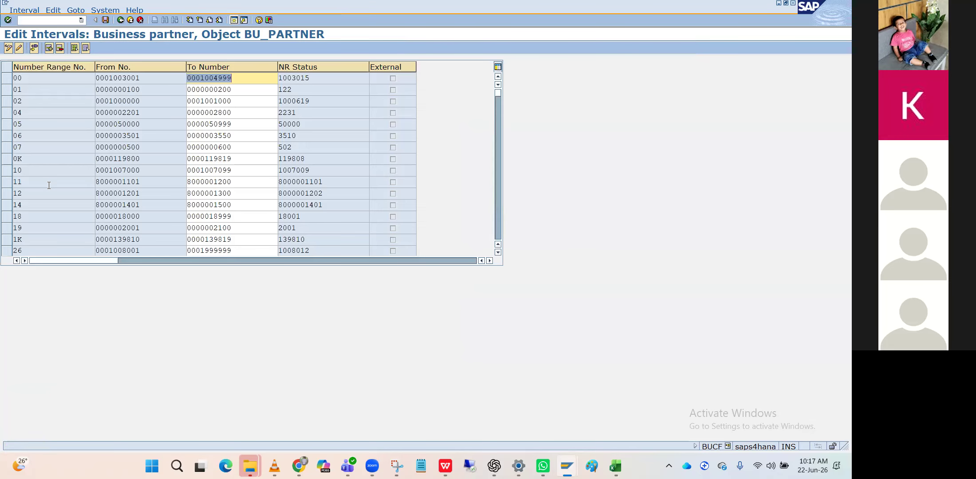
pyautogui.click(44, 171)
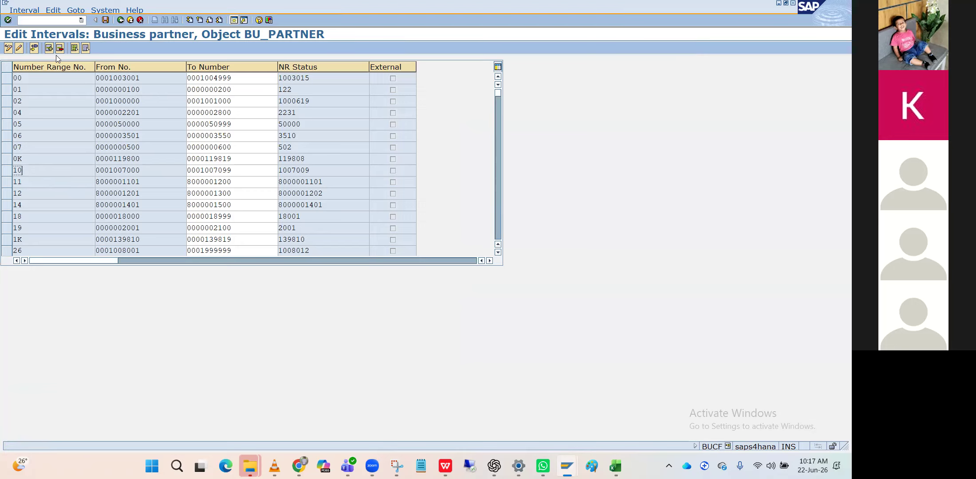
pyautogui.click(34, 48)
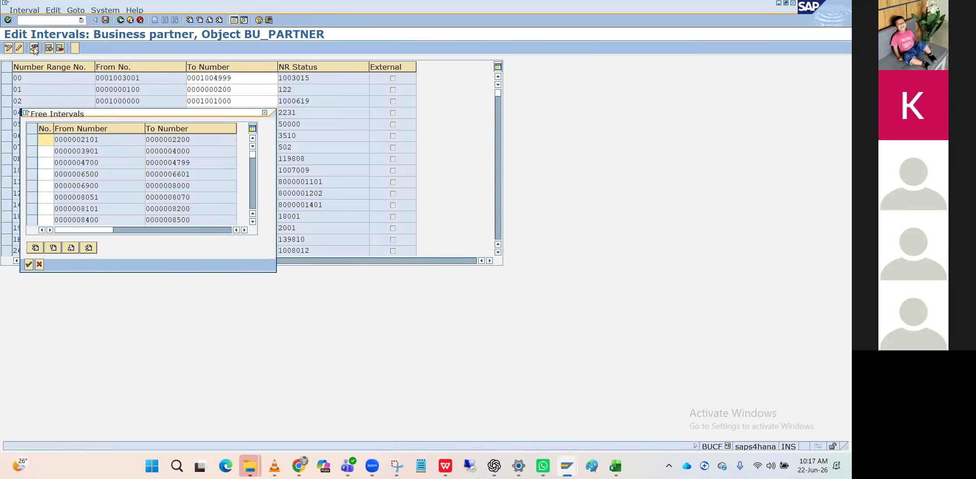
pyautogui.scroll(-2, 78, 175)
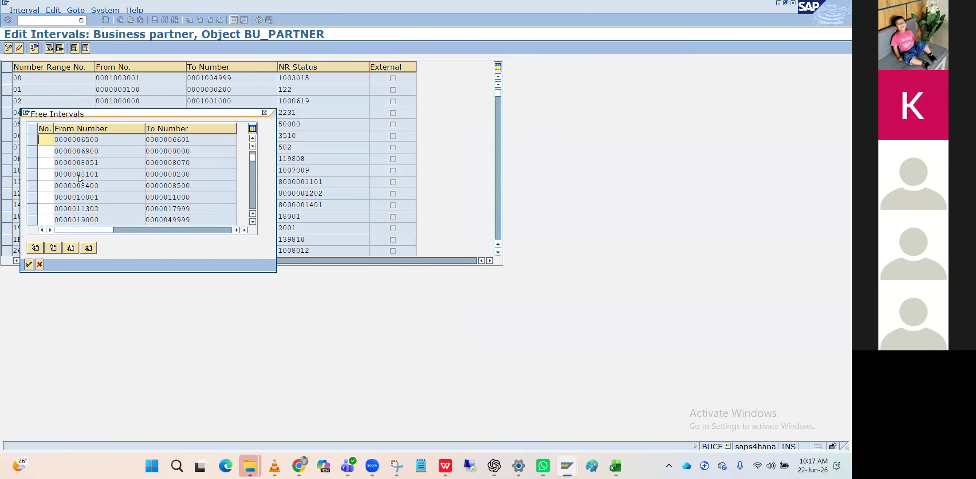
pyautogui.click(48, 196)
pyautogui.write('10')
pyautogui.press('BackSpace')
pyautogui.press('BackSpace')
pyautogui.write('10')
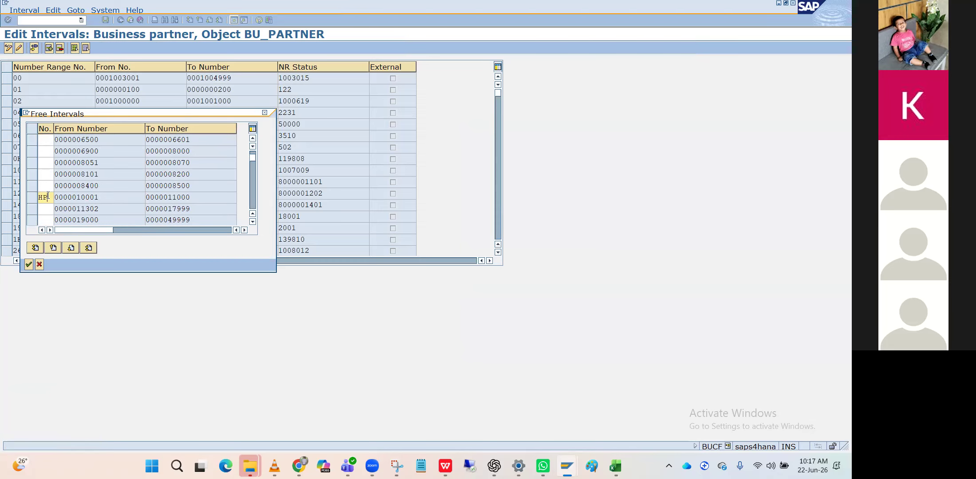
pyautogui.press('BackSpace')
pyautogui.press('BackSpace')
pyautogui.write('1-0')
pyautogui.press('Return')
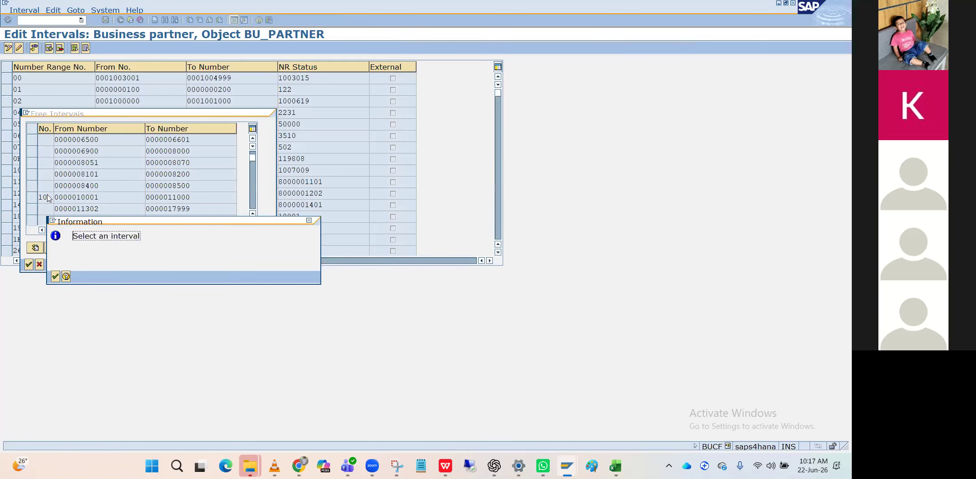
# Try to adopt the selected free interval as number range 10, and close the Free Intervals dialog.
pyautogui.press('Return')
pyautogui.click(34, 199)
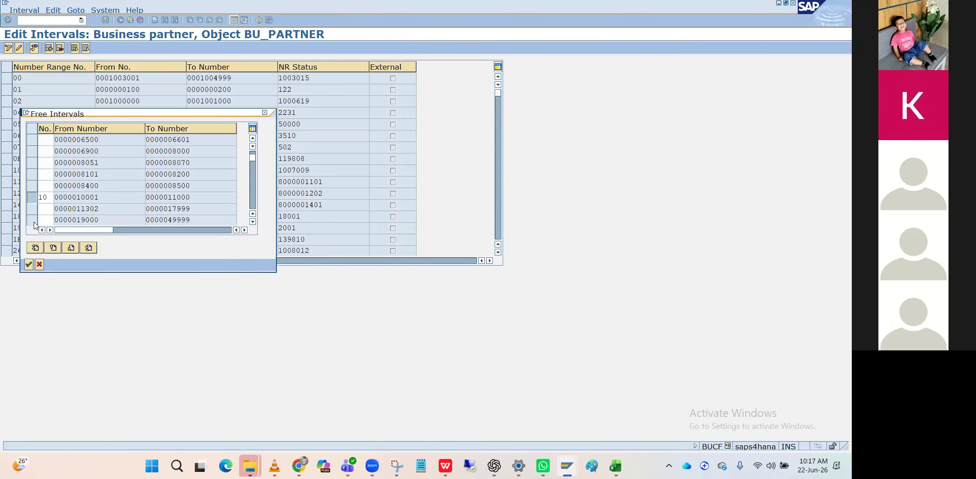
pyautogui.click(29, 264)
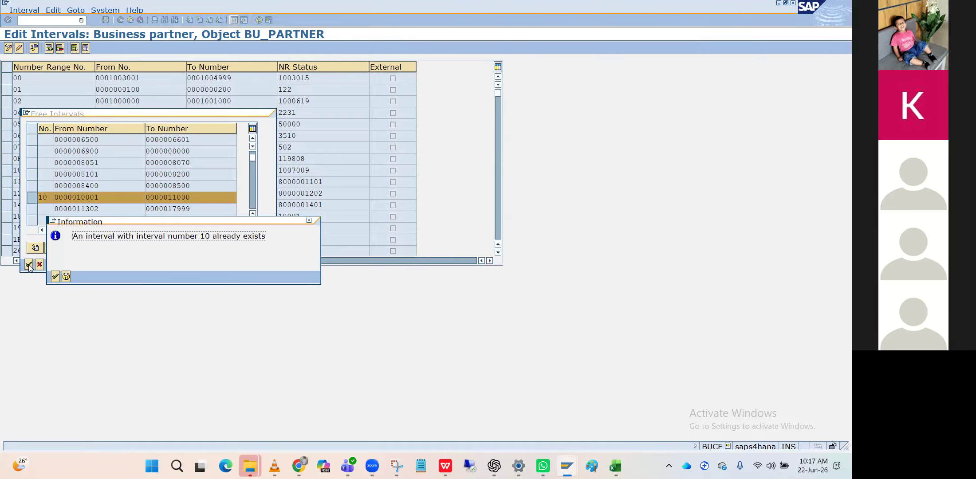
pyautogui.press('Return')
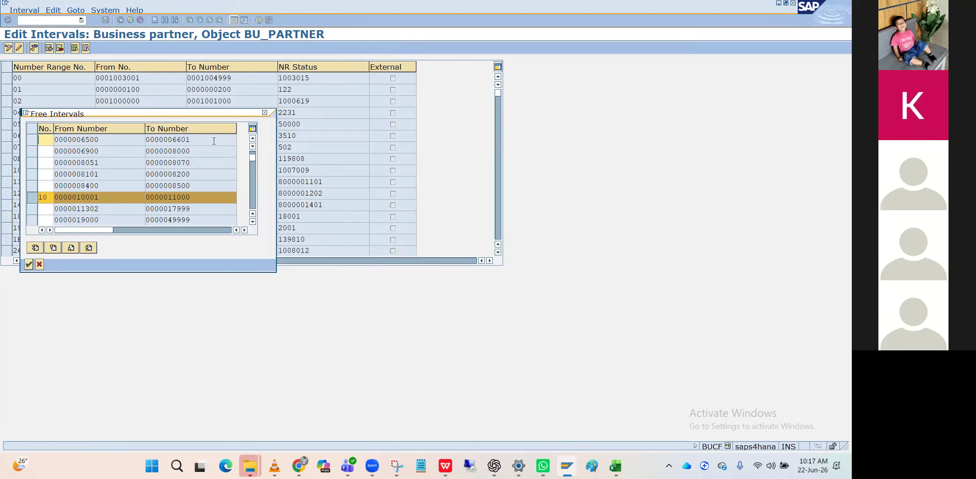
pyautogui.click(264, 113)
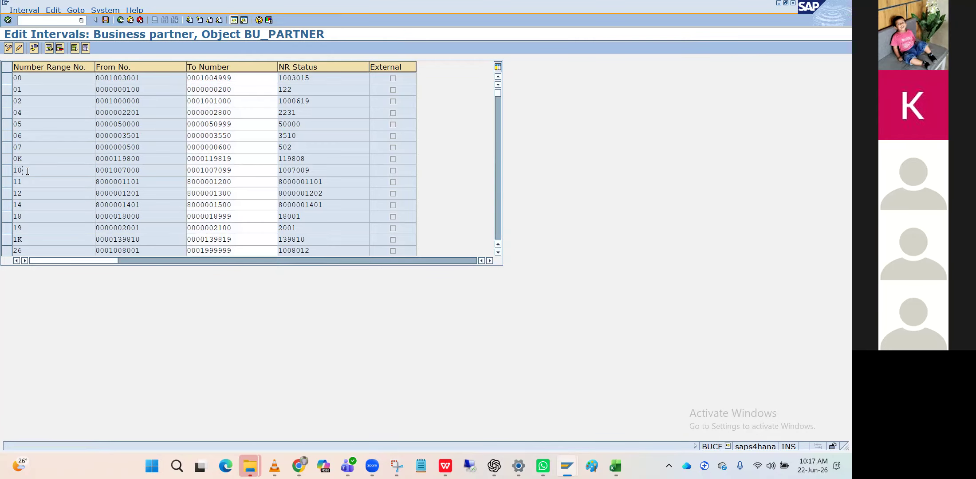
pyautogui.click(6, 174)
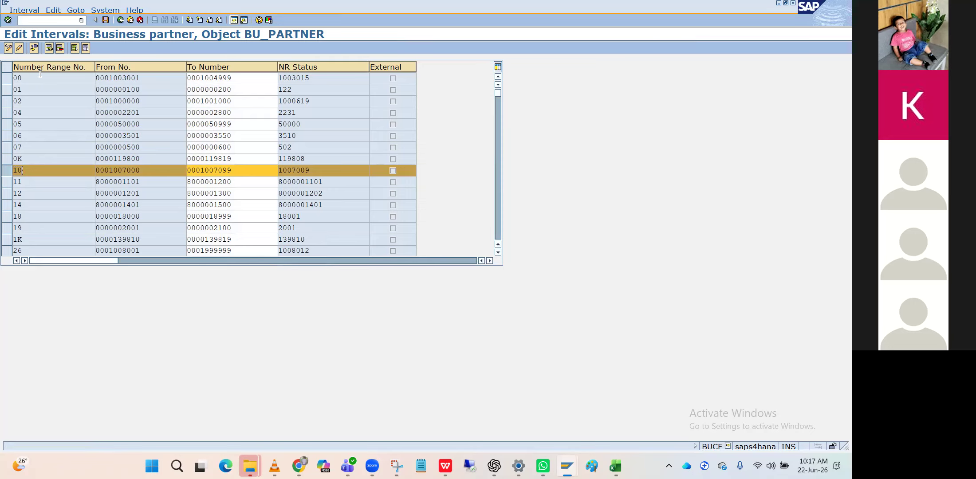
pyautogui.click(35, 48)
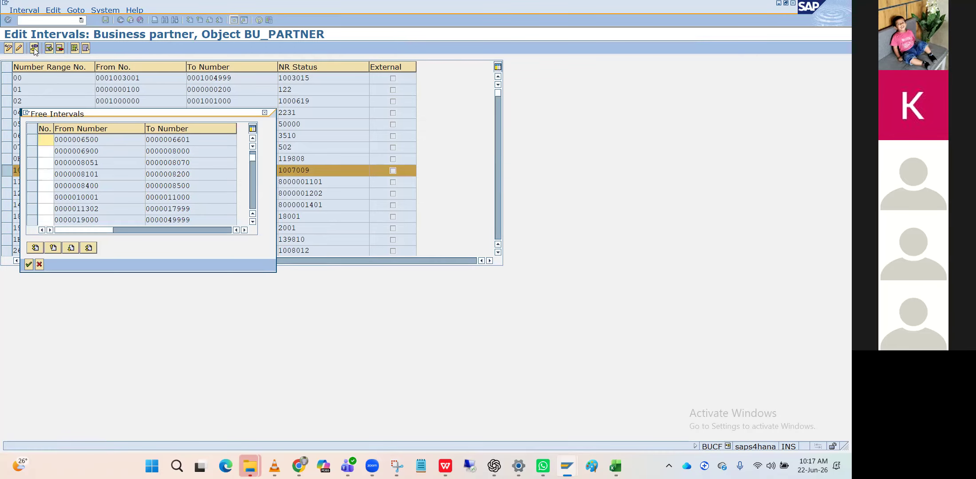
pyautogui.click(43, 198)
pyautogui.write('H')
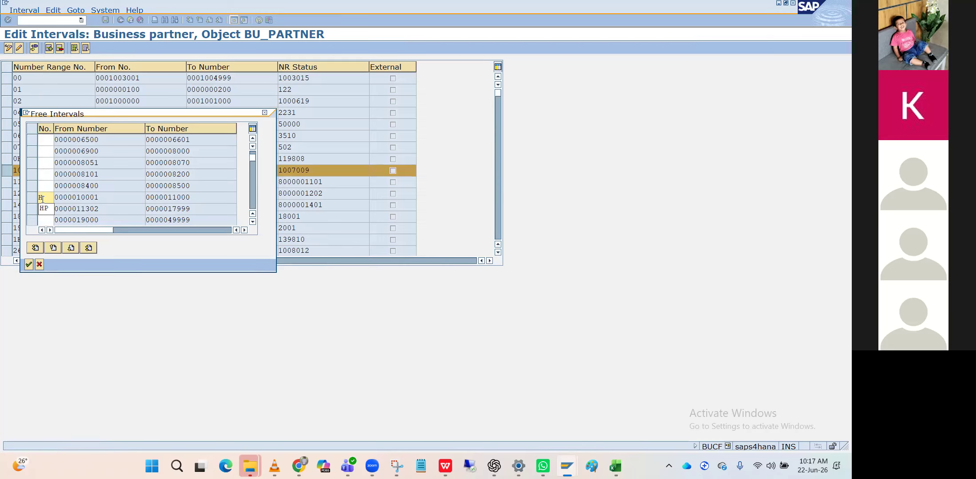
pyautogui.write('P')
pyautogui.press('Return')
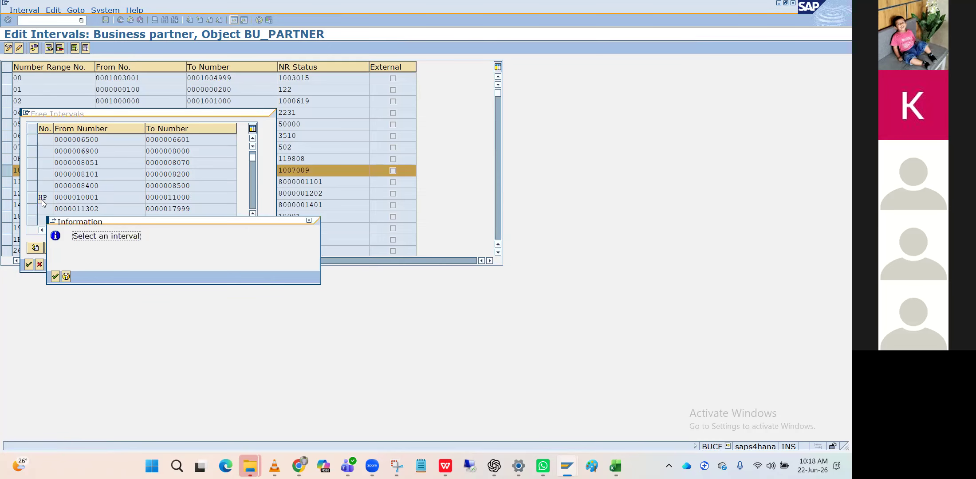
pyautogui.press('Return')
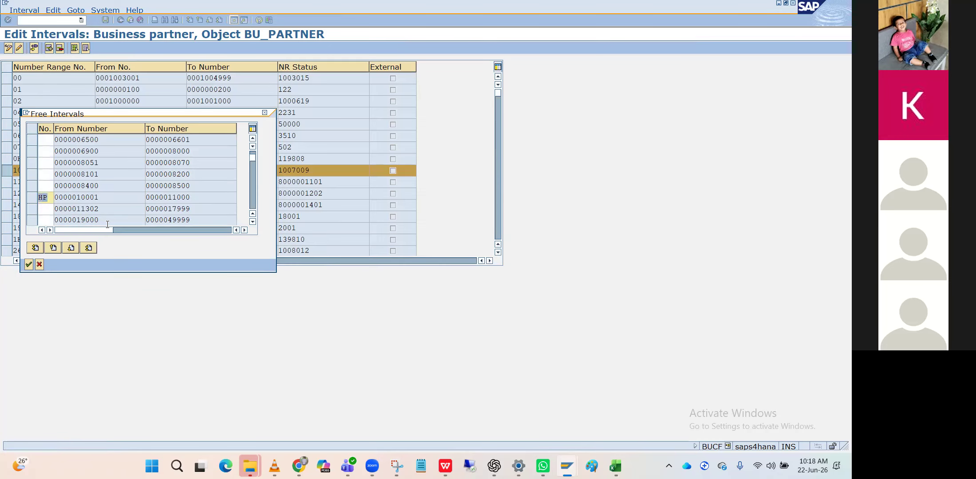
pyautogui.click(33, 202)
pyautogui.click(29, 265)
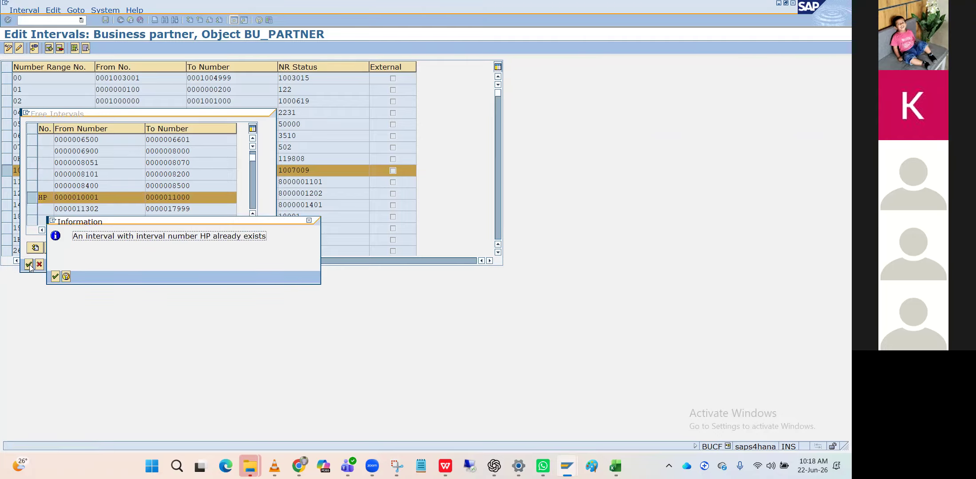
pyautogui.press('Return')
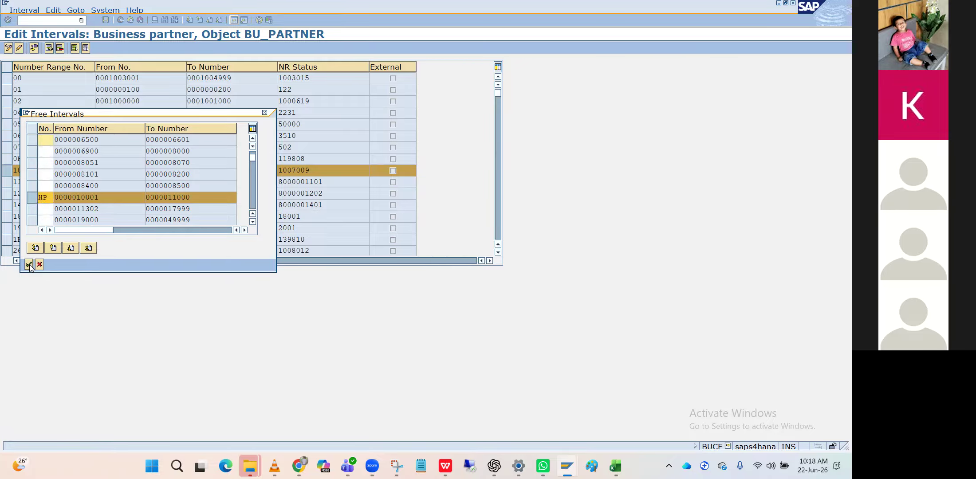
pyautogui.click(264, 114)
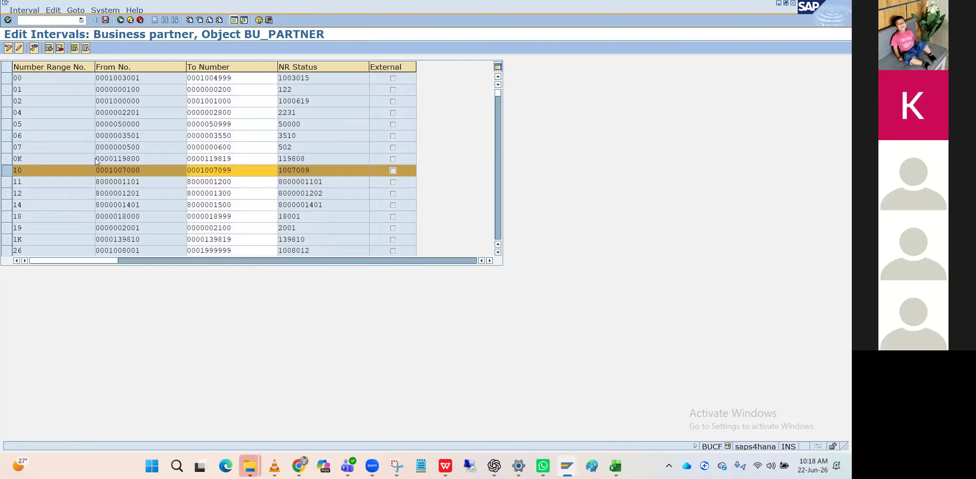
pyautogui.scroll(-5, 95, 158)
pyautogui.scroll(-10, 95, 158)
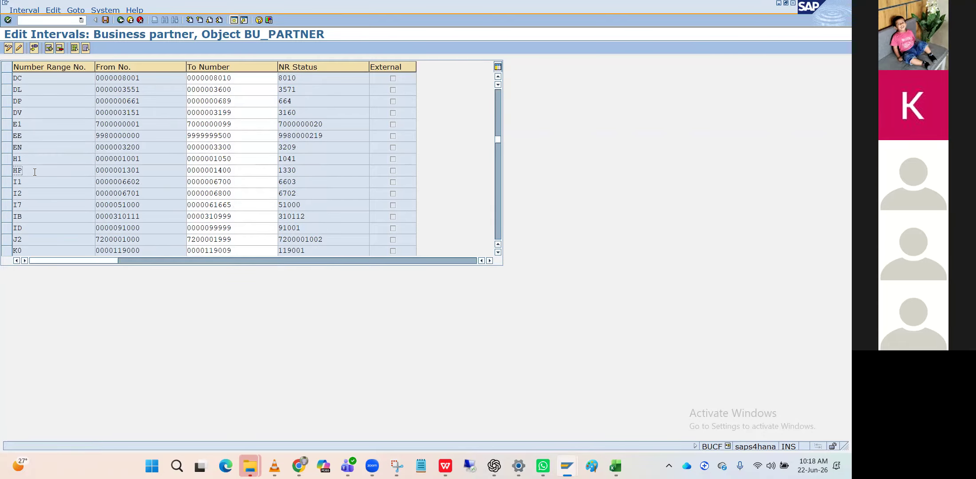
pyautogui.scroll(-3, 34, 172)
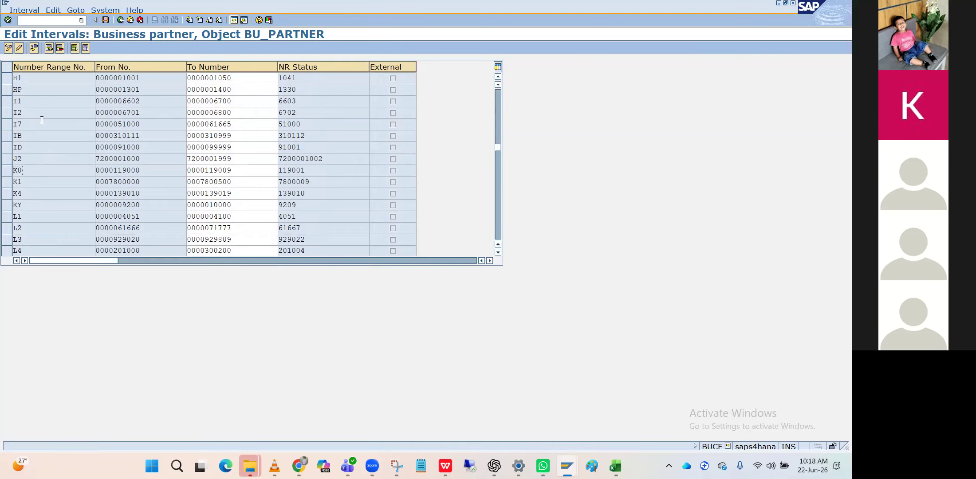
pyautogui.click(35, 48)
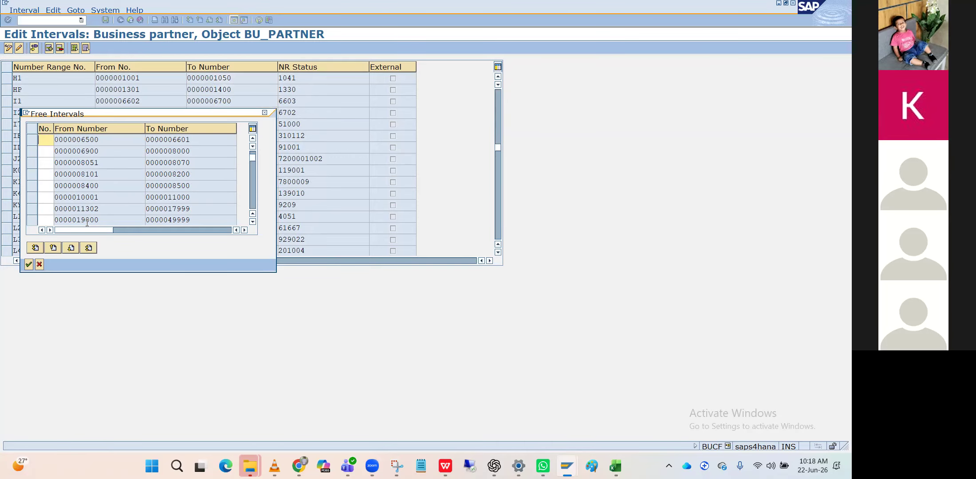
pyautogui.click(46, 197)
pyautogui.write('H1')
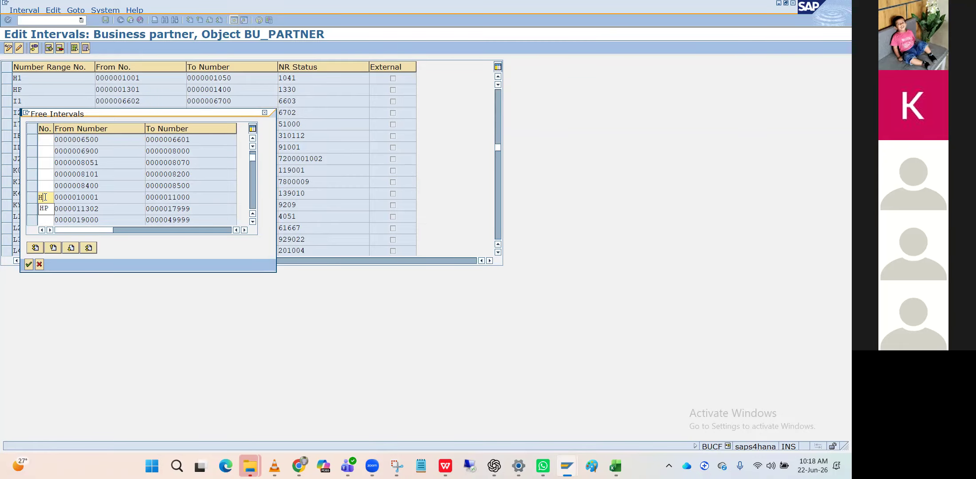
pyautogui.press('Return')
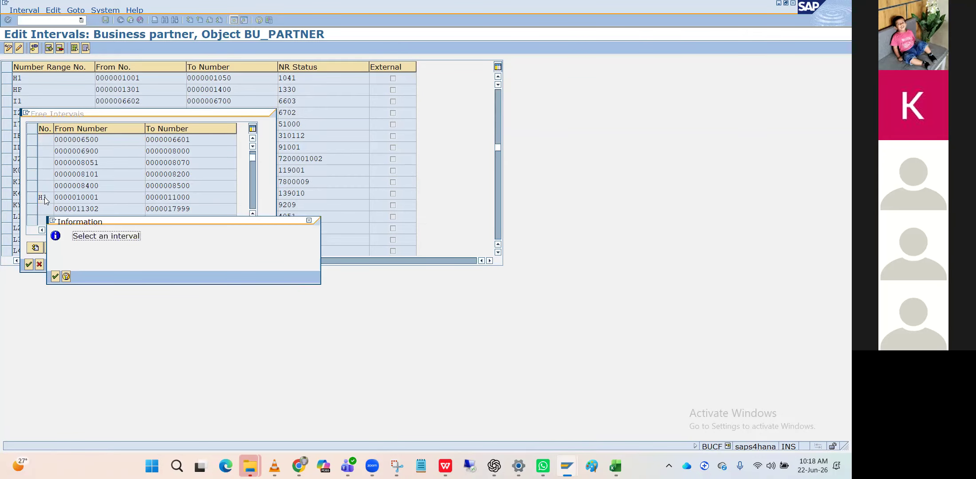
pyautogui.press('Return')
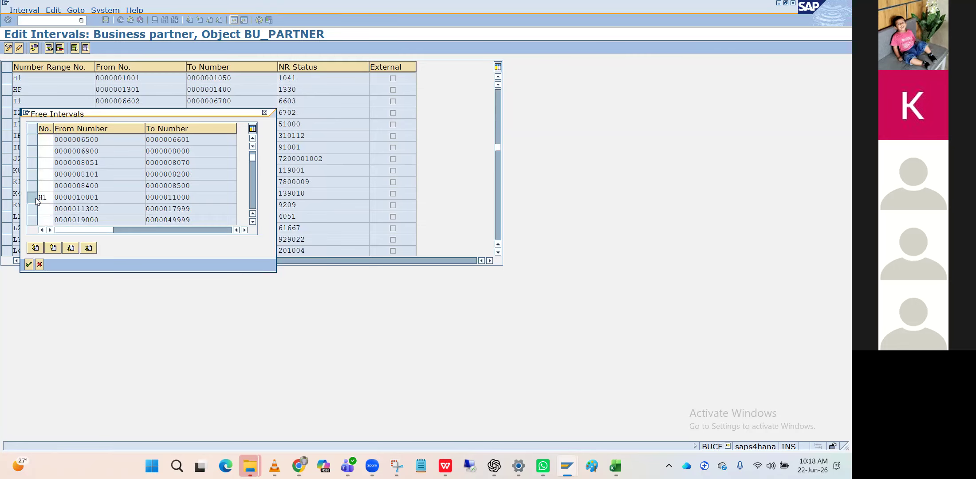
pyautogui.click(36, 199)
pyautogui.click(49, 198)
pyautogui.press('BackSpace')
pyautogui.write('2')
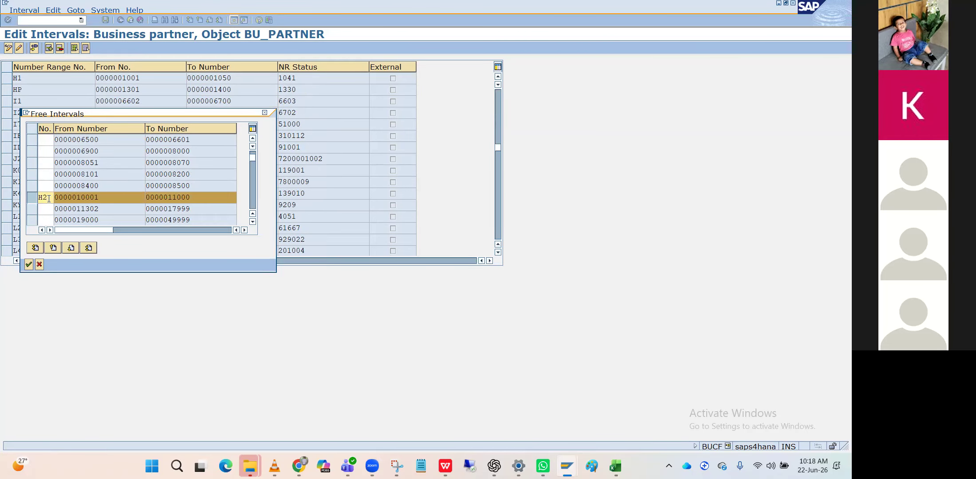
pyautogui.click(29, 265)
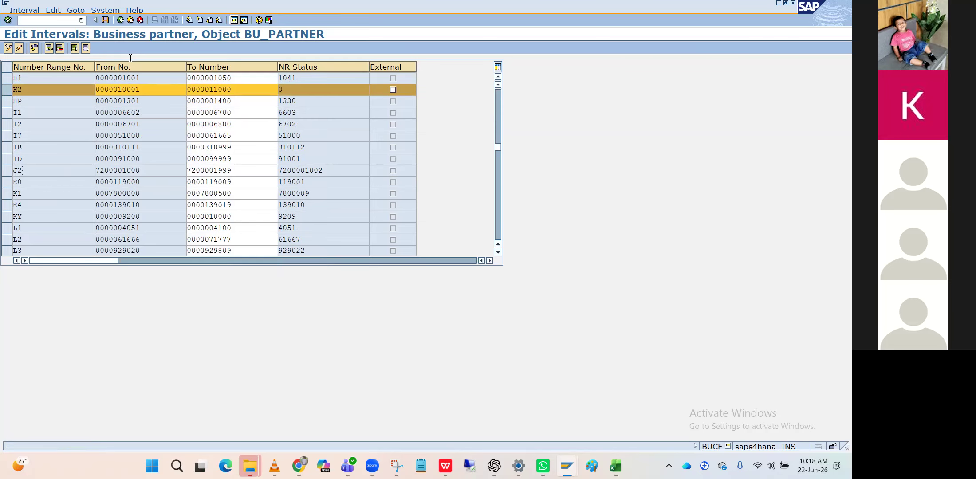
# Save the business partner number ranges, accept the transport notice, and return to the IMG structure.
pyautogui.click(105, 20)
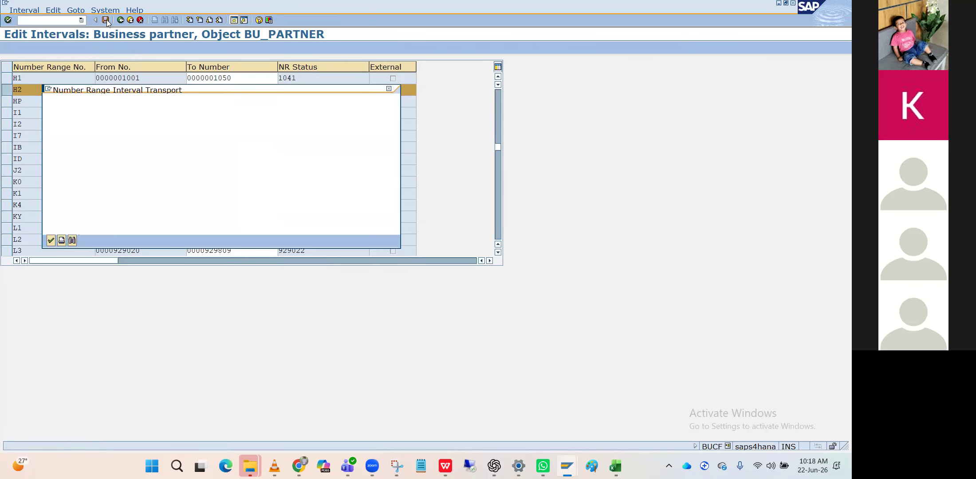
pyautogui.press('Return')
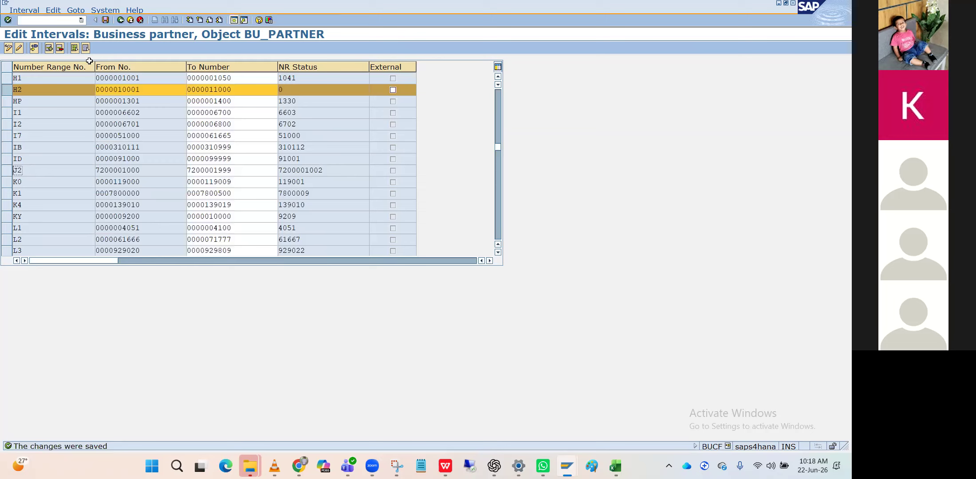
pyautogui.click(119, 22)
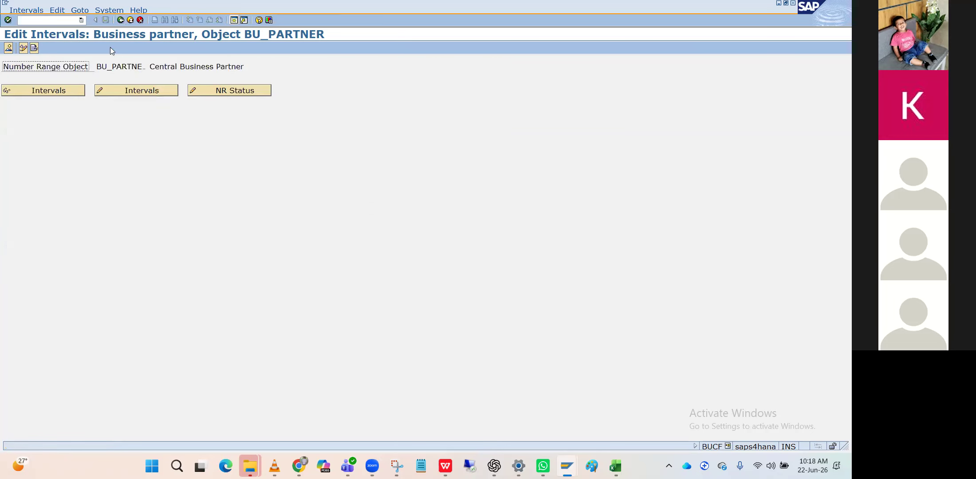
pyautogui.click(120, 20)
# Reopen Define Number Ranges in interval change mode, locate number range H2 and copy its From No. value.
pyautogui.click(74, 267)
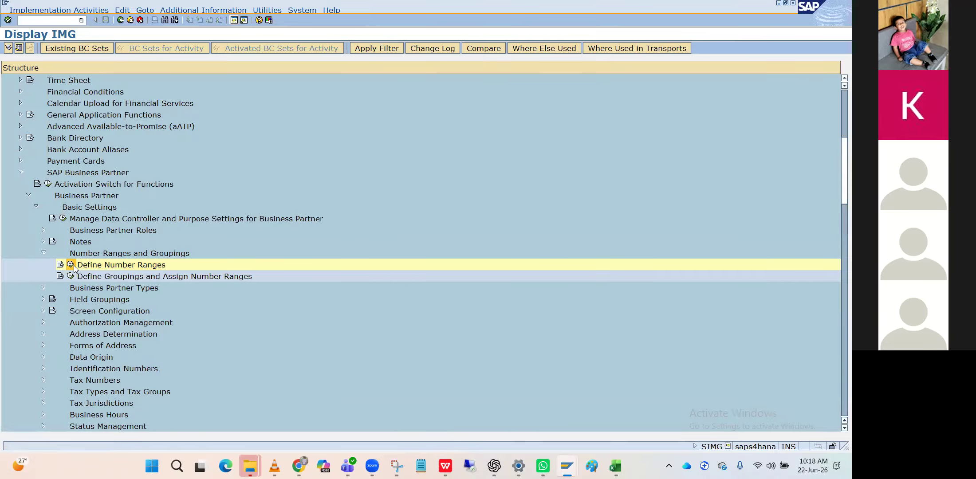
pyautogui.click(146, 92)
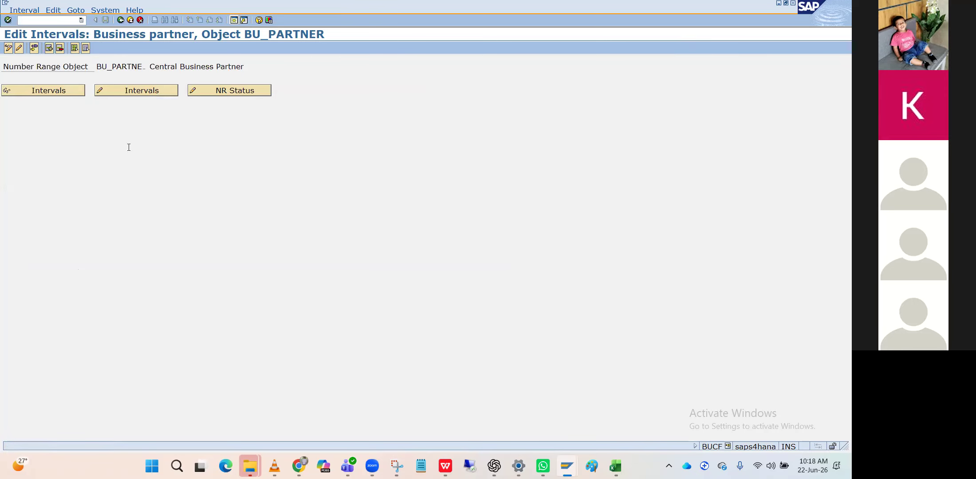
pyautogui.scroll(-5, 47, 199)
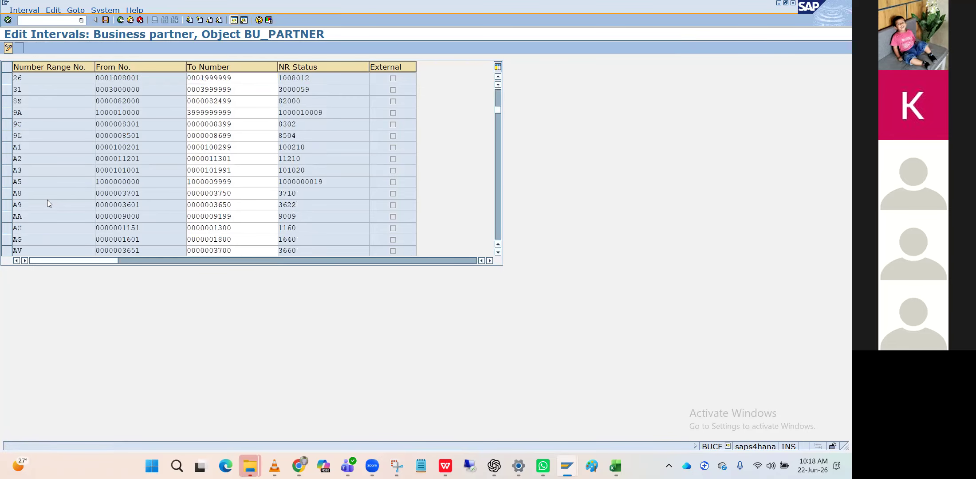
pyautogui.scroll(-4, 47, 199)
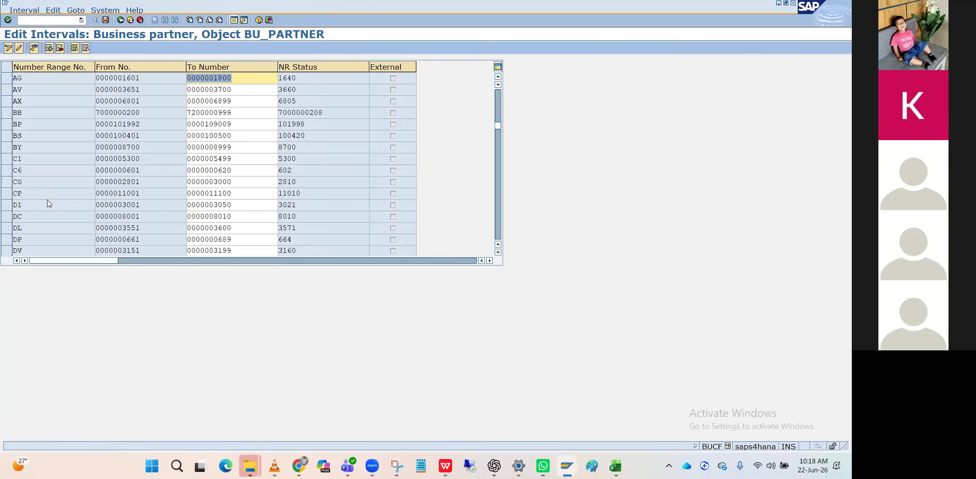
pyautogui.scroll(-1, 133, 182)
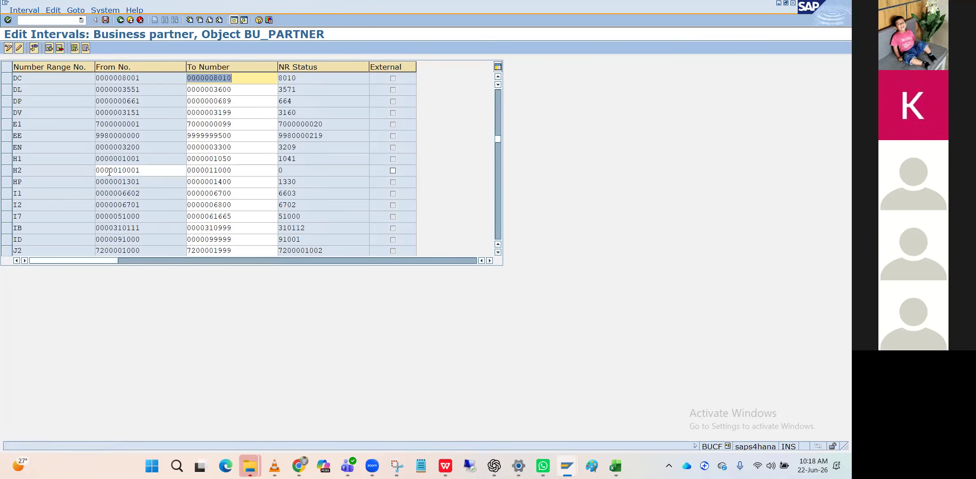
pyautogui.click(144, 173)
pyautogui.moveTo(144, 172); pyautogui.dragTo(94, 171)
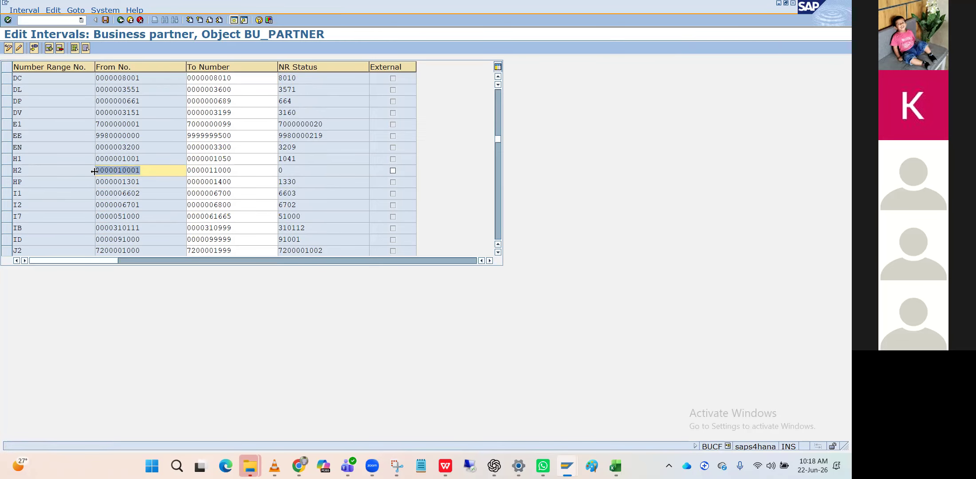
pyautogui.hotkey('ctrl', 'c')
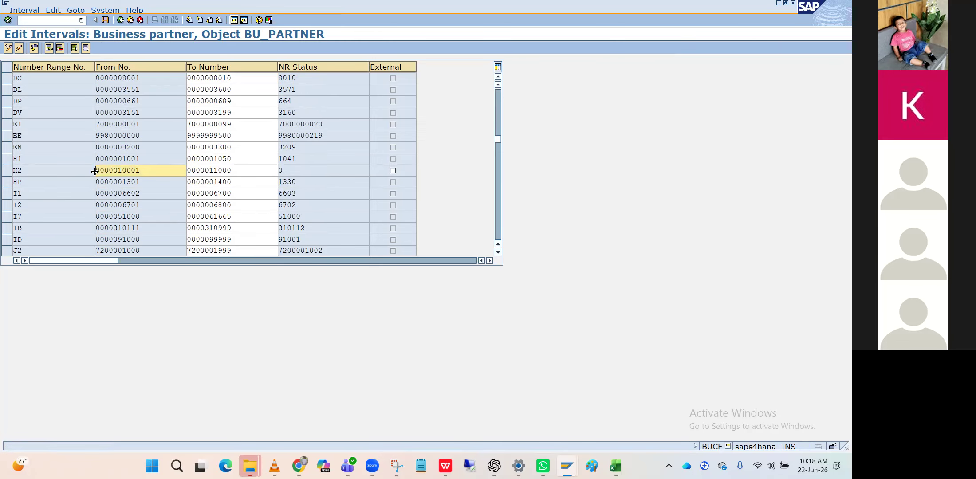
# Open transaction OBAS in a new session and position the list at vendor account group HPIN.
pyautogui.click(236, 23)
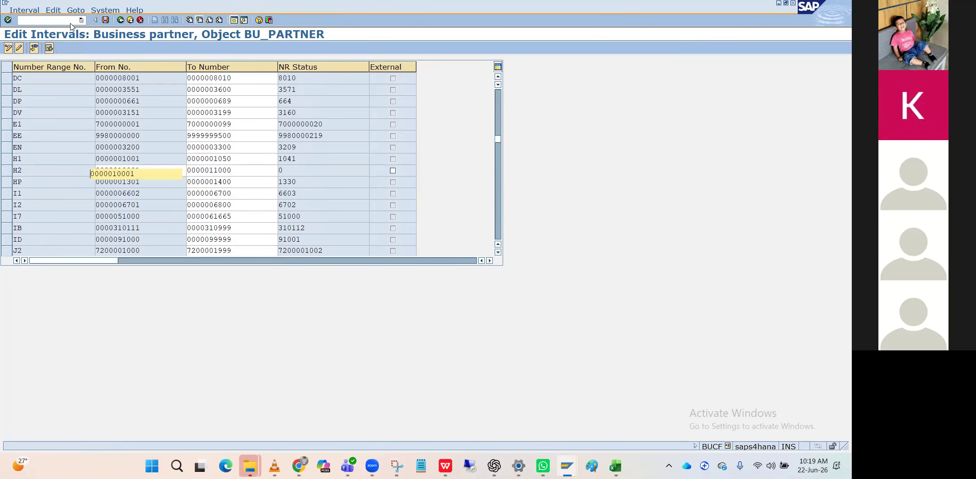
pyautogui.write('OB')
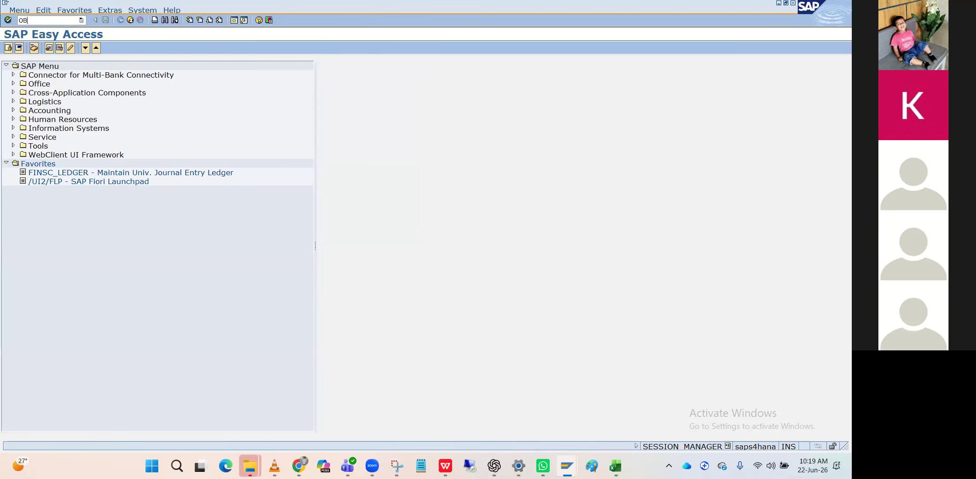
pyautogui.write('AS')
pyautogui.press('Return')
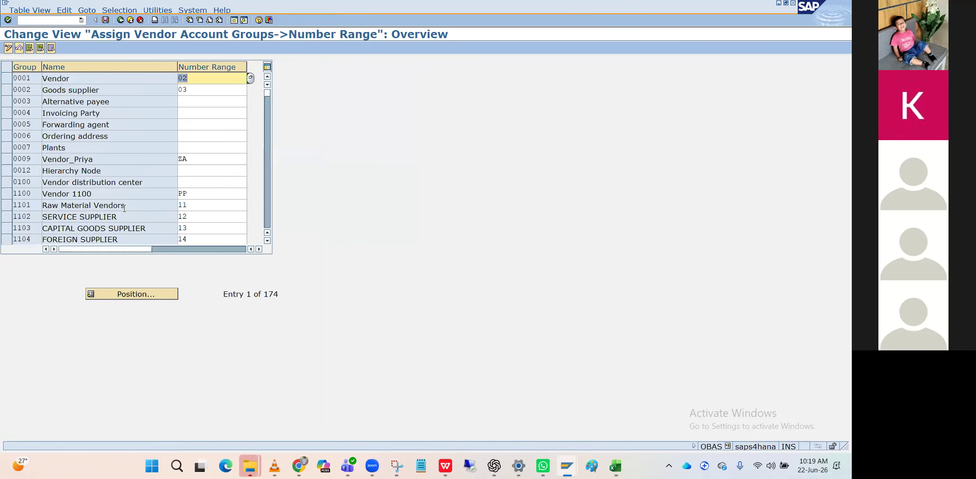
pyautogui.click(144, 294)
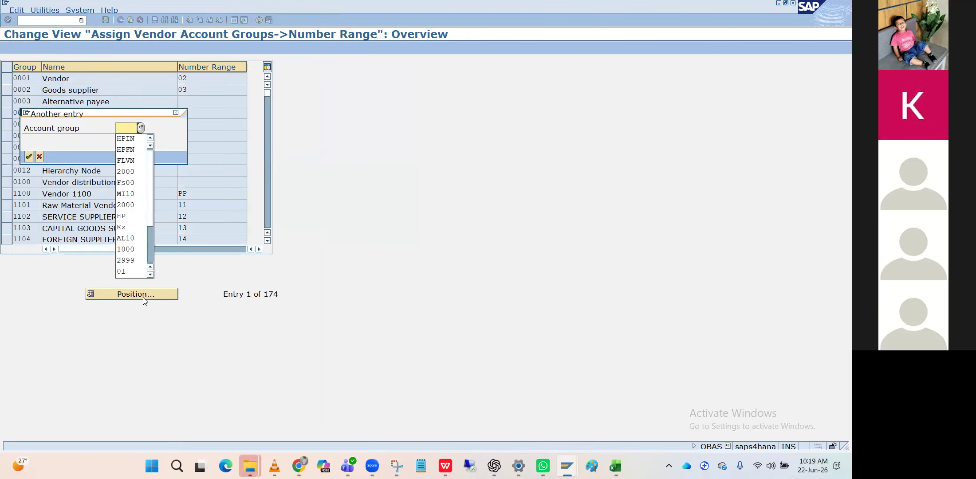
pyautogui.press('Down')
pyautogui.press('Return')
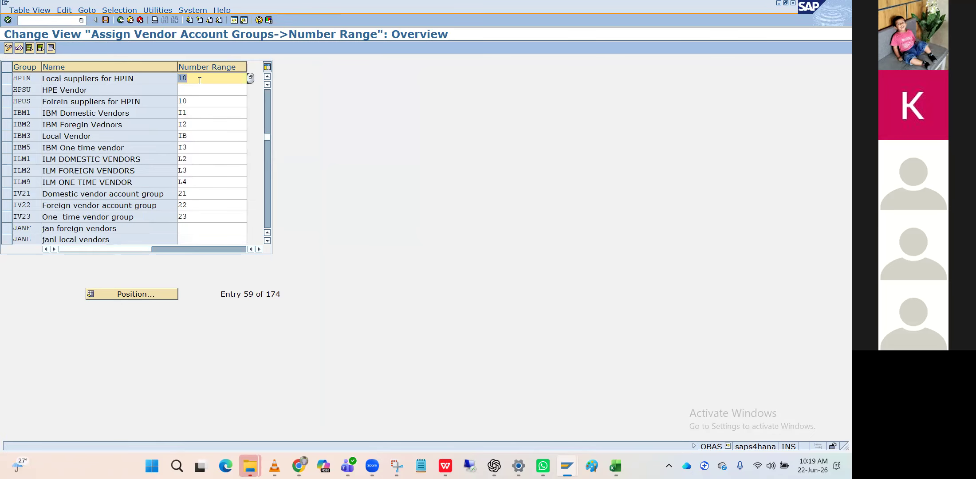
# Try to assign number range H2 to vendor account group HPIN, discard the entry and leave the view.
pyautogui.press('BackSpace')
pyautogui.write('H2')
pyautogui.press('Return')
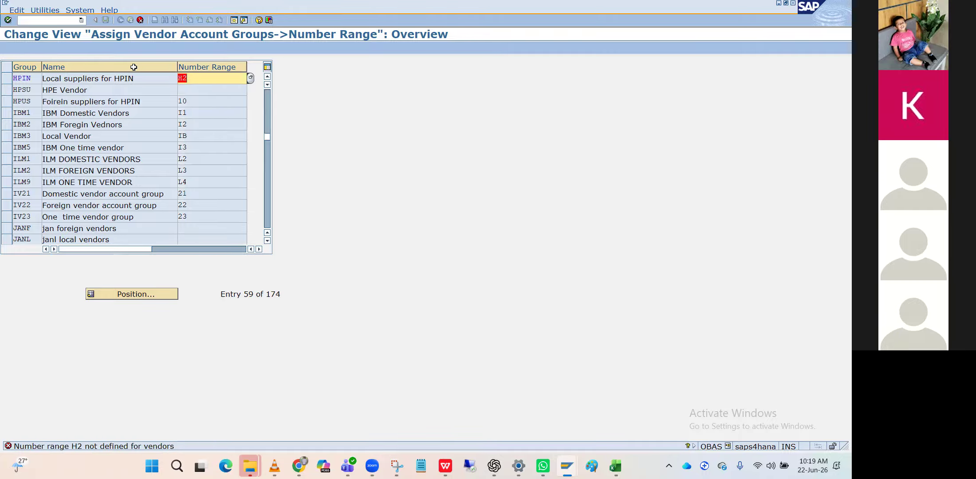
pyautogui.click(141, 20)
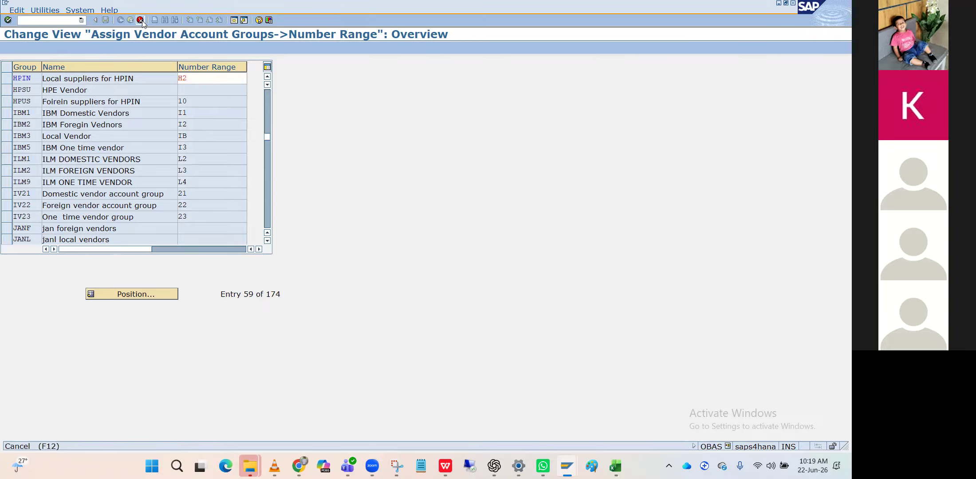
pyautogui.click(165, 176)
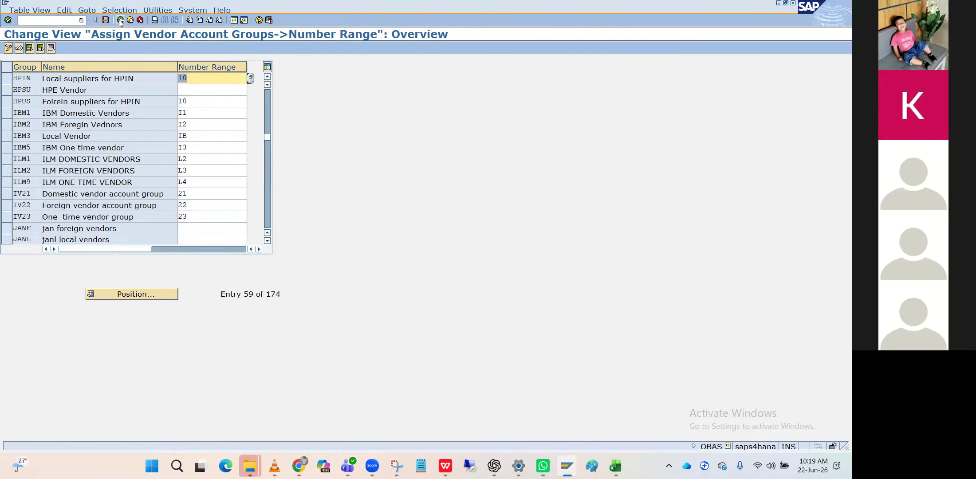
pyautogui.click(119, 20)
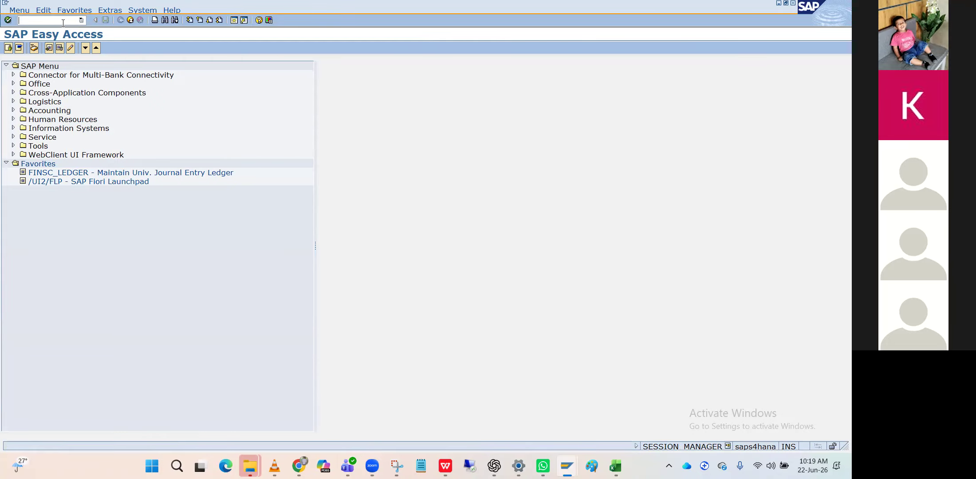
# Run transaction OBA7 and open the details of document type KR (Vendor Invoice).
pyautogui.write('OBa7')
pyautogui.press('Return')
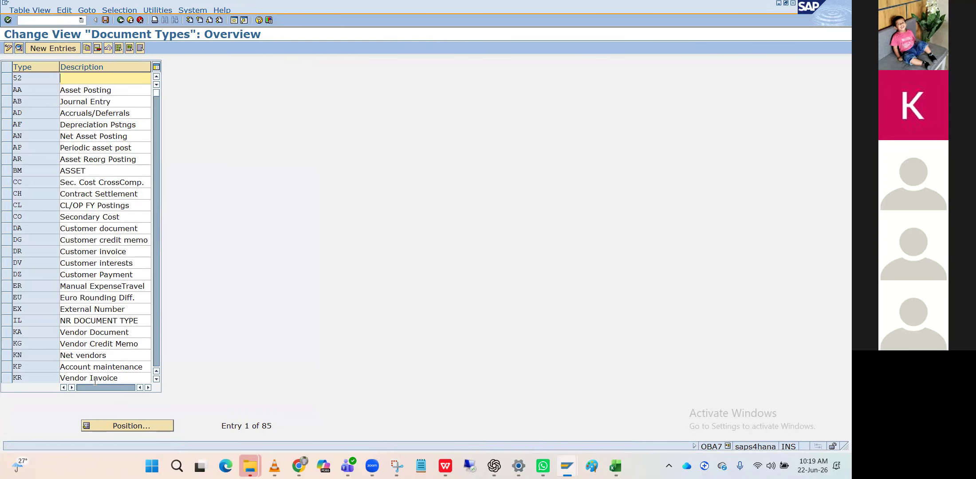
pyautogui.doubleClick(48, 377)
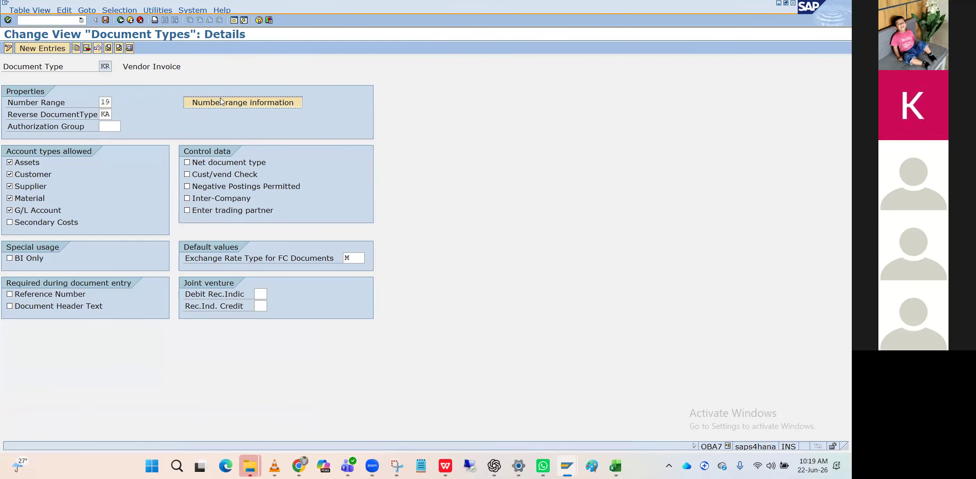
# Go to the document type's number range information and open the intervals of company code HPIN in change mode.
pyautogui.click(220, 99)
pyautogui.click(106, 79)
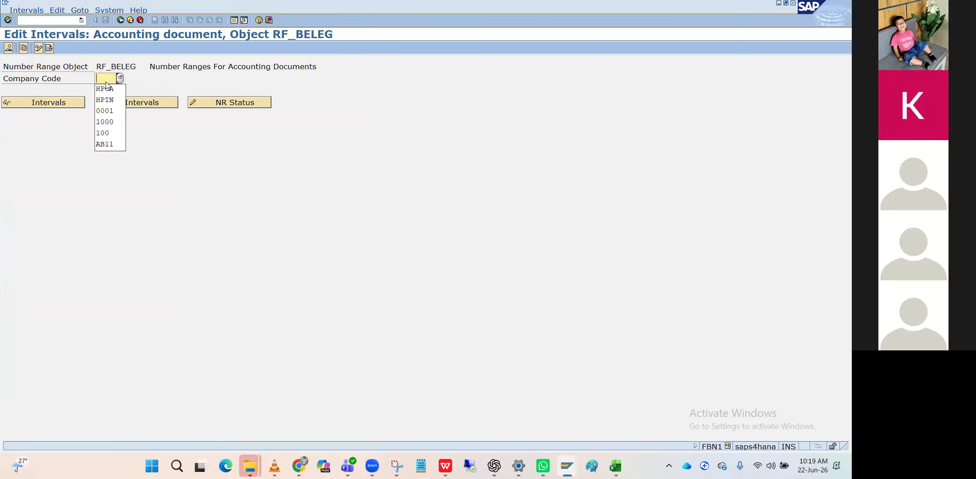
pyautogui.write('HPIN')
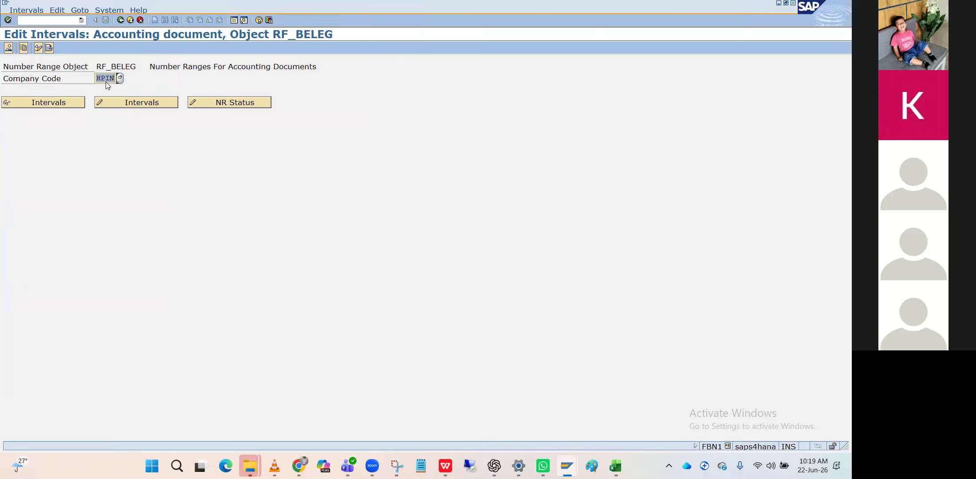
pyautogui.click(103, 91)
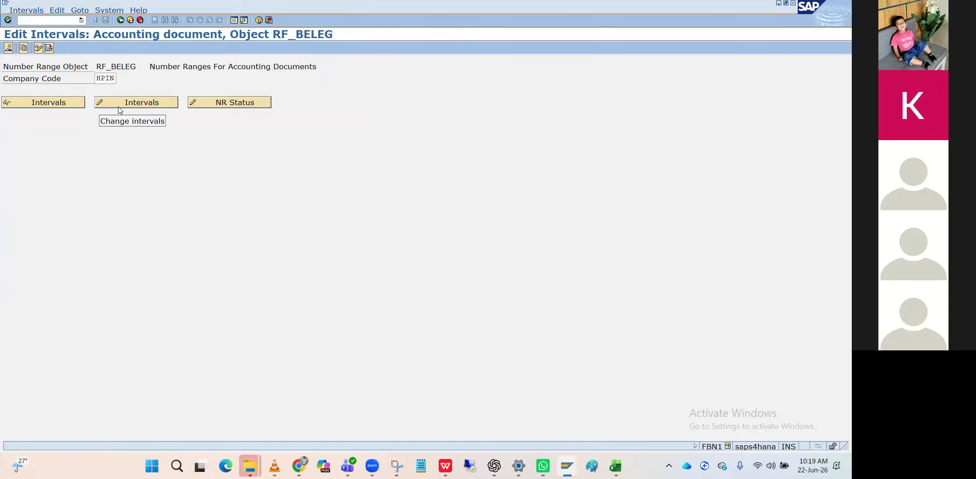
pyautogui.click(118, 105)
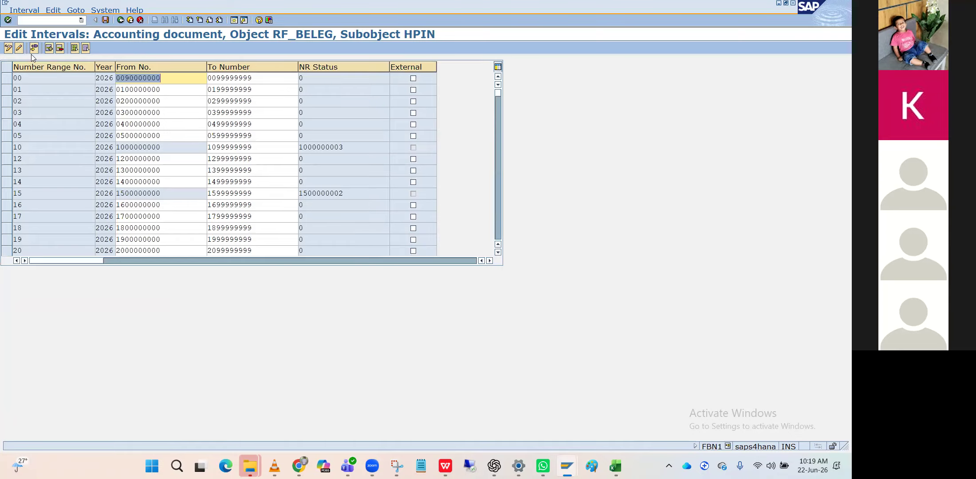
# Check the free intervals for interval number H1 with To Year 2026, then close the list without inserting one.
pyautogui.click(34, 49)
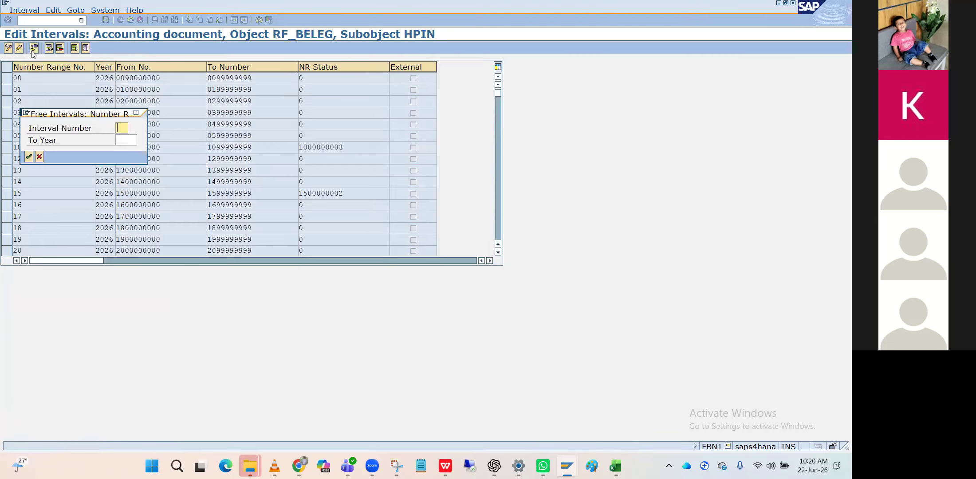
pyautogui.write('H1')
pyautogui.press('Return')
pyautogui.press('Return')
pyautogui.click(118, 143)
pyautogui.write('2026')
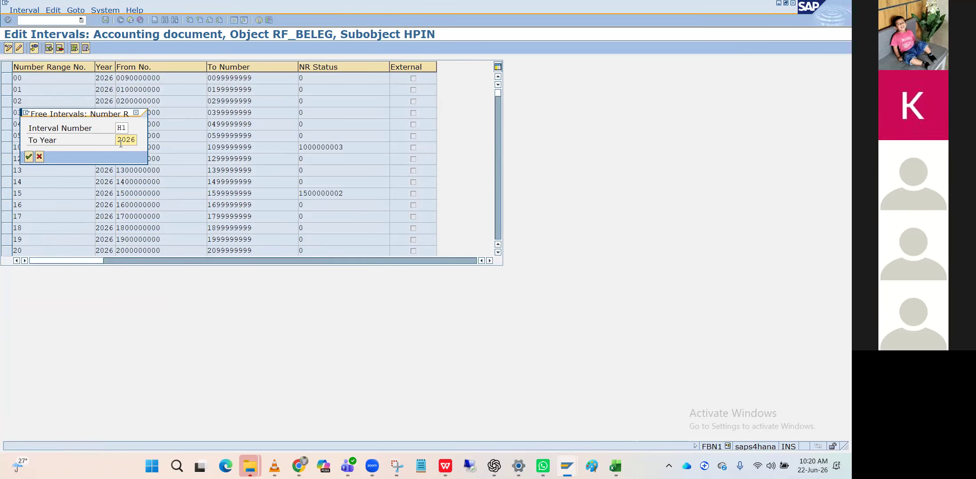
pyautogui.press('Return')
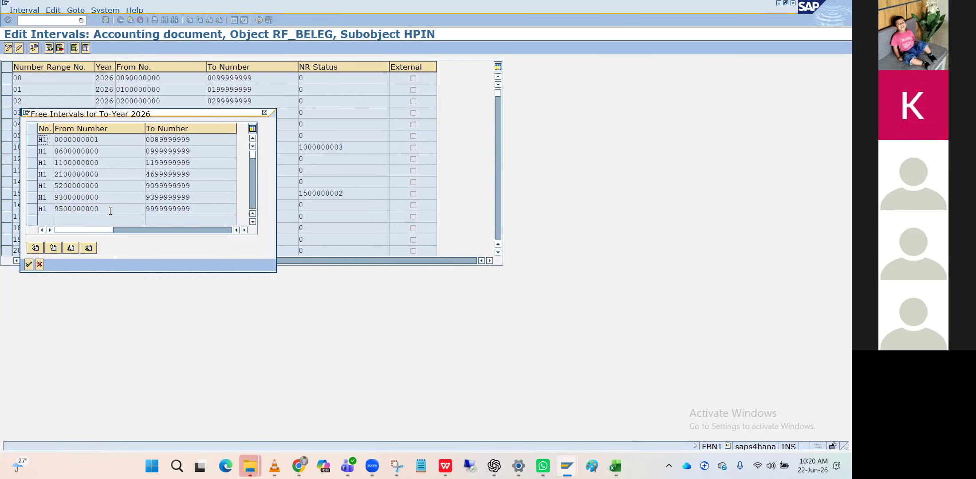
pyautogui.click(40, 264)
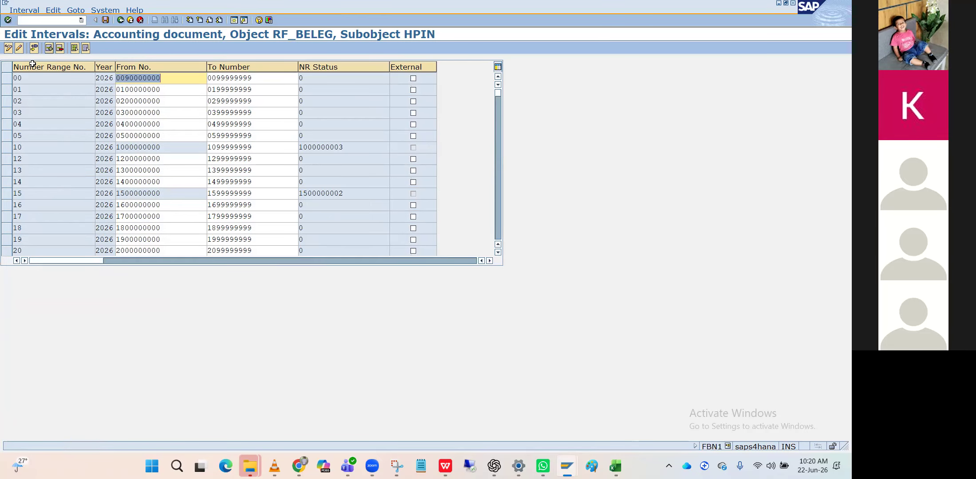
# Check the free intervals for interval number H2 with To Year 2026 and close the list.
pyautogui.click(34, 50)
pyautogui.write('n')
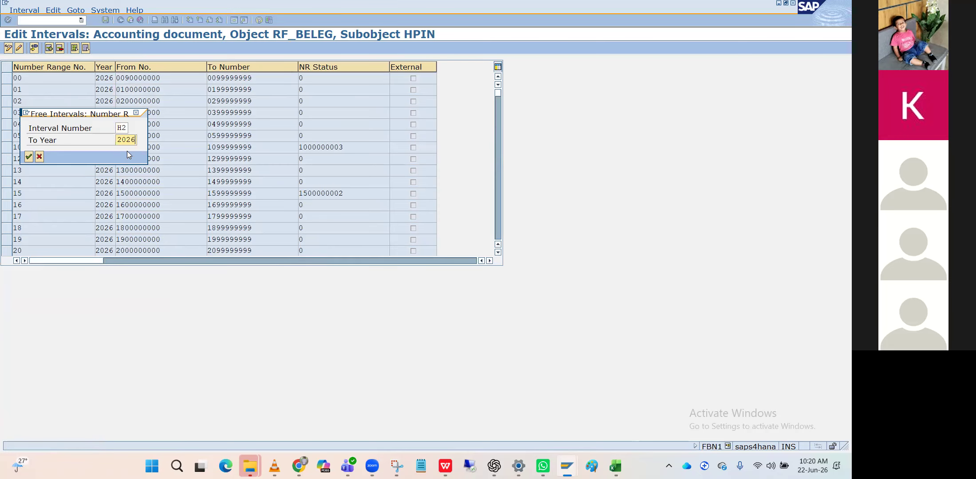
pyautogui.press('Return')
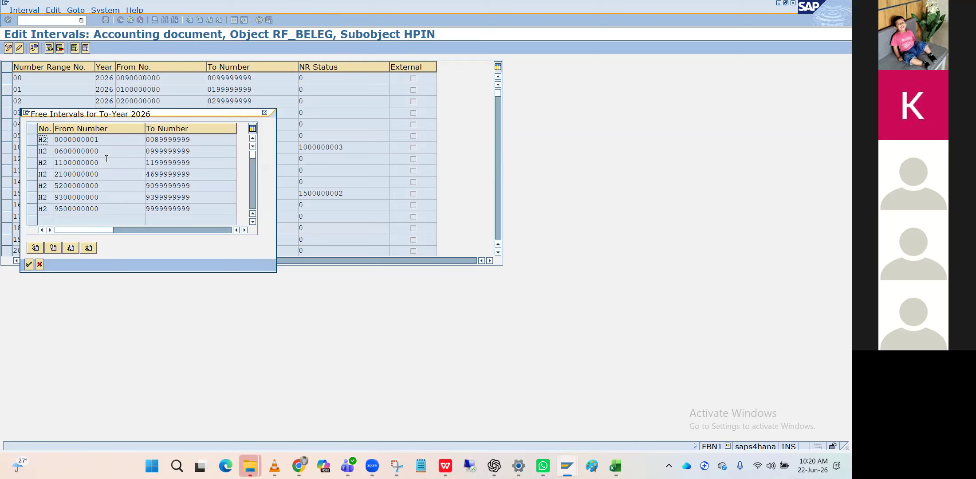
pyautogui.scroll(-1, 108, 173)
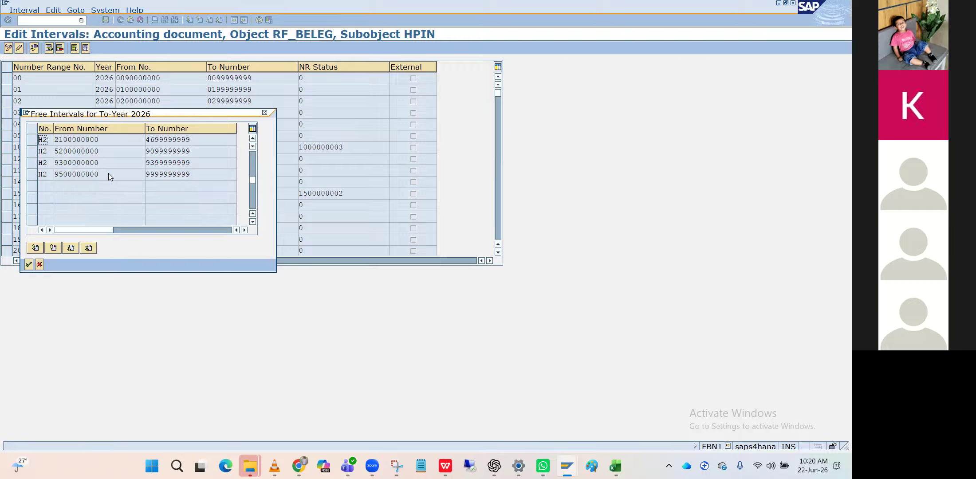
pyautogui.click(264, 114)
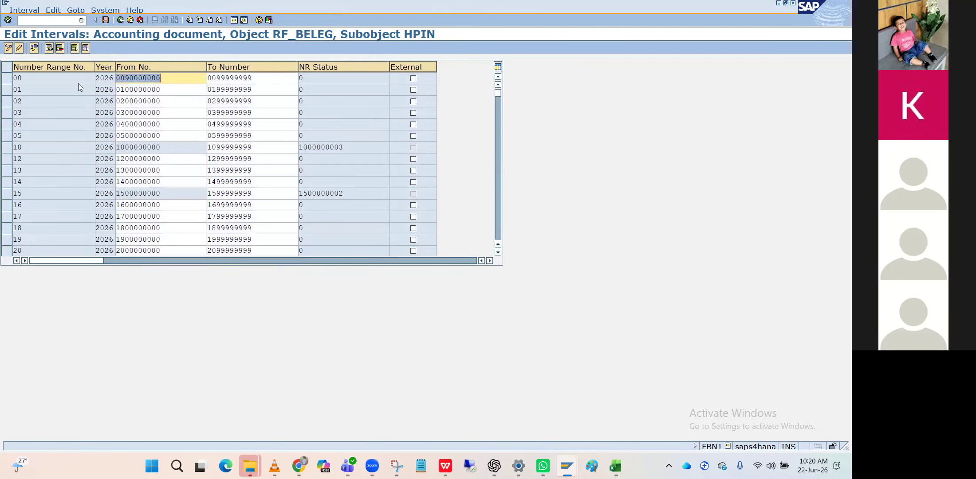
pyautogui.scroll(-5, 78, 83)
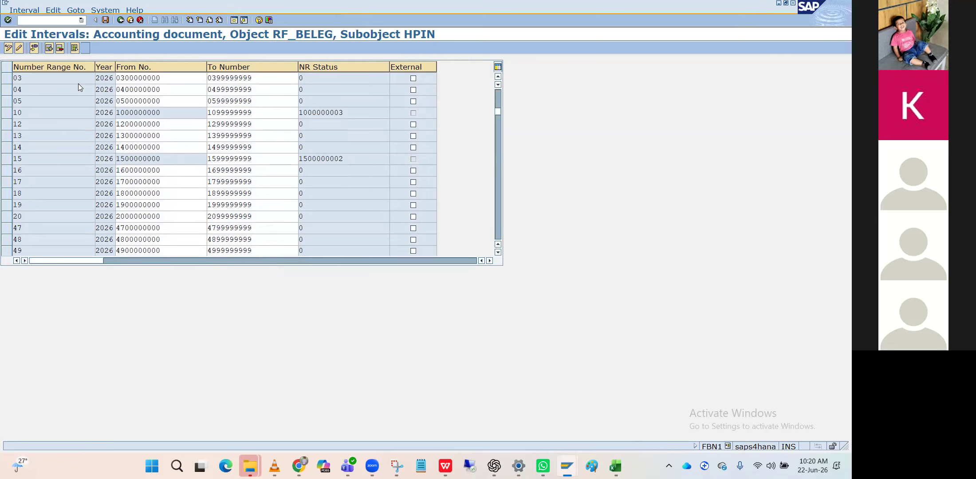
pyautogui.click(35, 48)
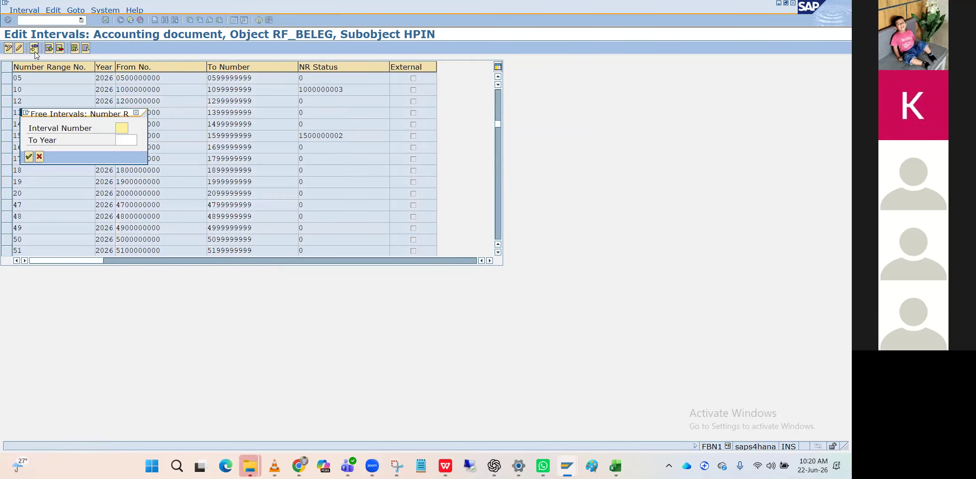
pyautogui.click(135, 114)
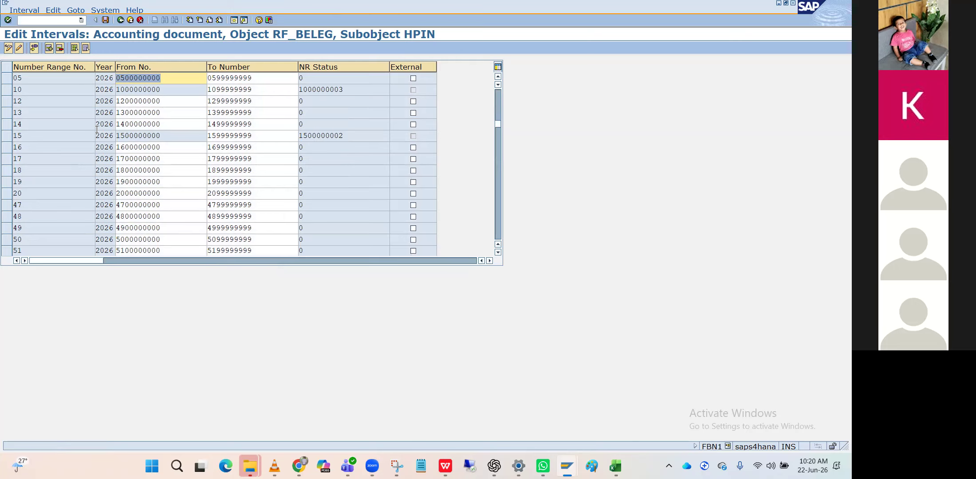
pyautogui.click(167, 89)
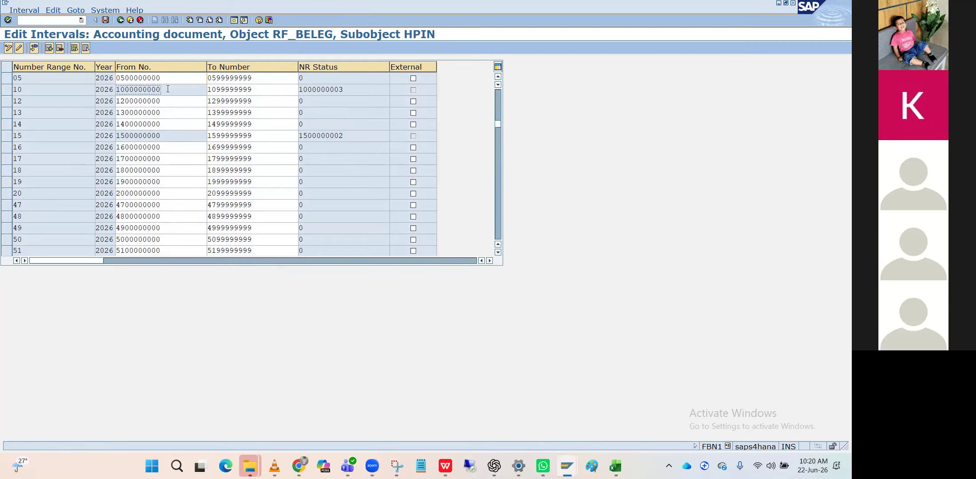
pyautogui.click(90, 91)
# Delete trailing digits from the From No. of number range 13 for year 2026.
pyautogui.click(171, 117)
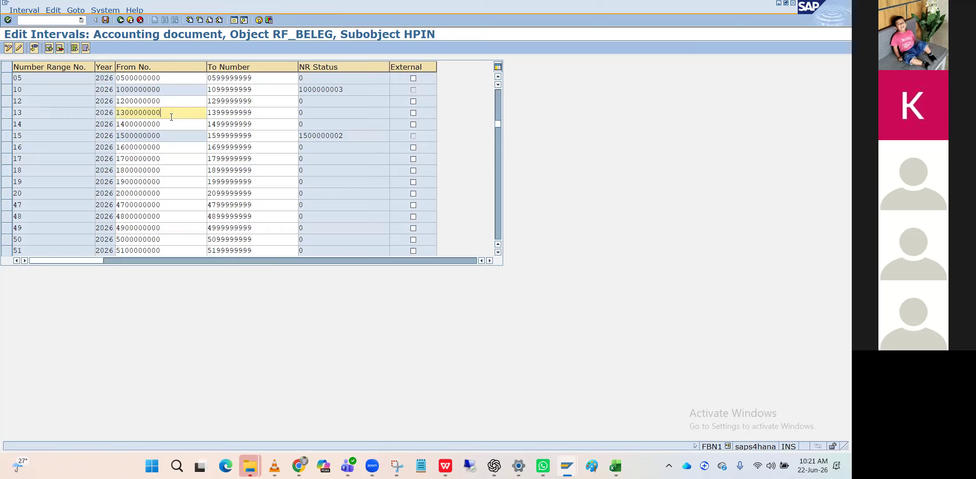
pyautogui.press('BackSpace')
pyautogui.press('BackSpace')
pyautogui.press('BackSpace')
pyautogui.press('BackSpace')
pyautogui.press('BackSpace')
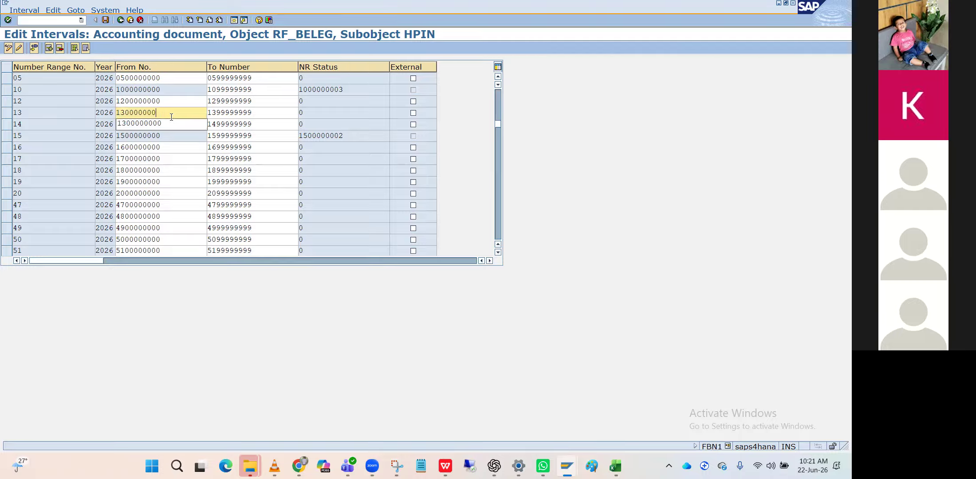